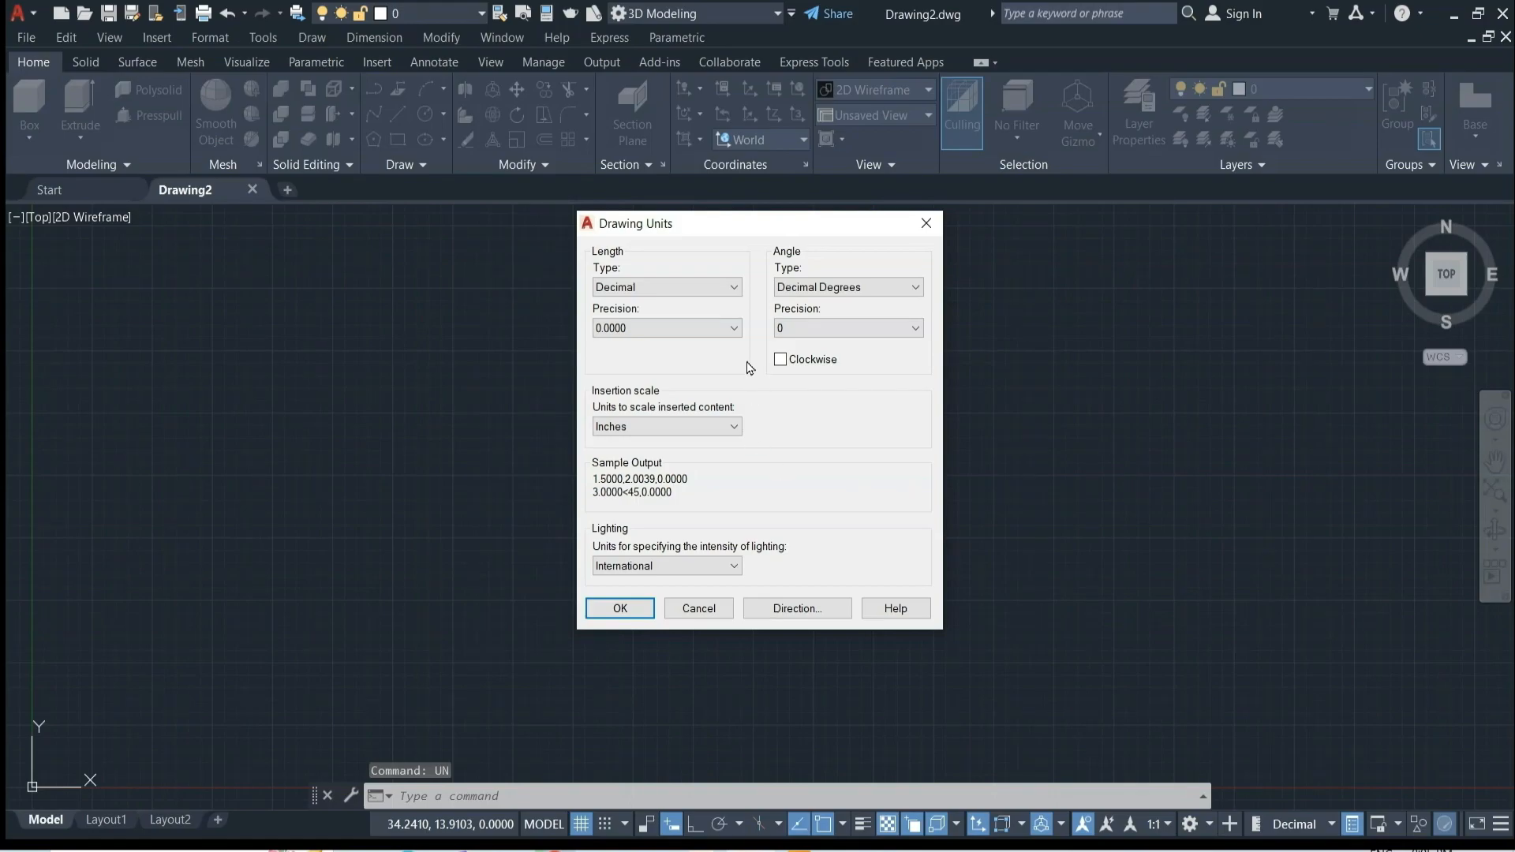
Configure the drawing units with a length precision of 0 and Millimeters as the insertion scale.
click(722, 346)
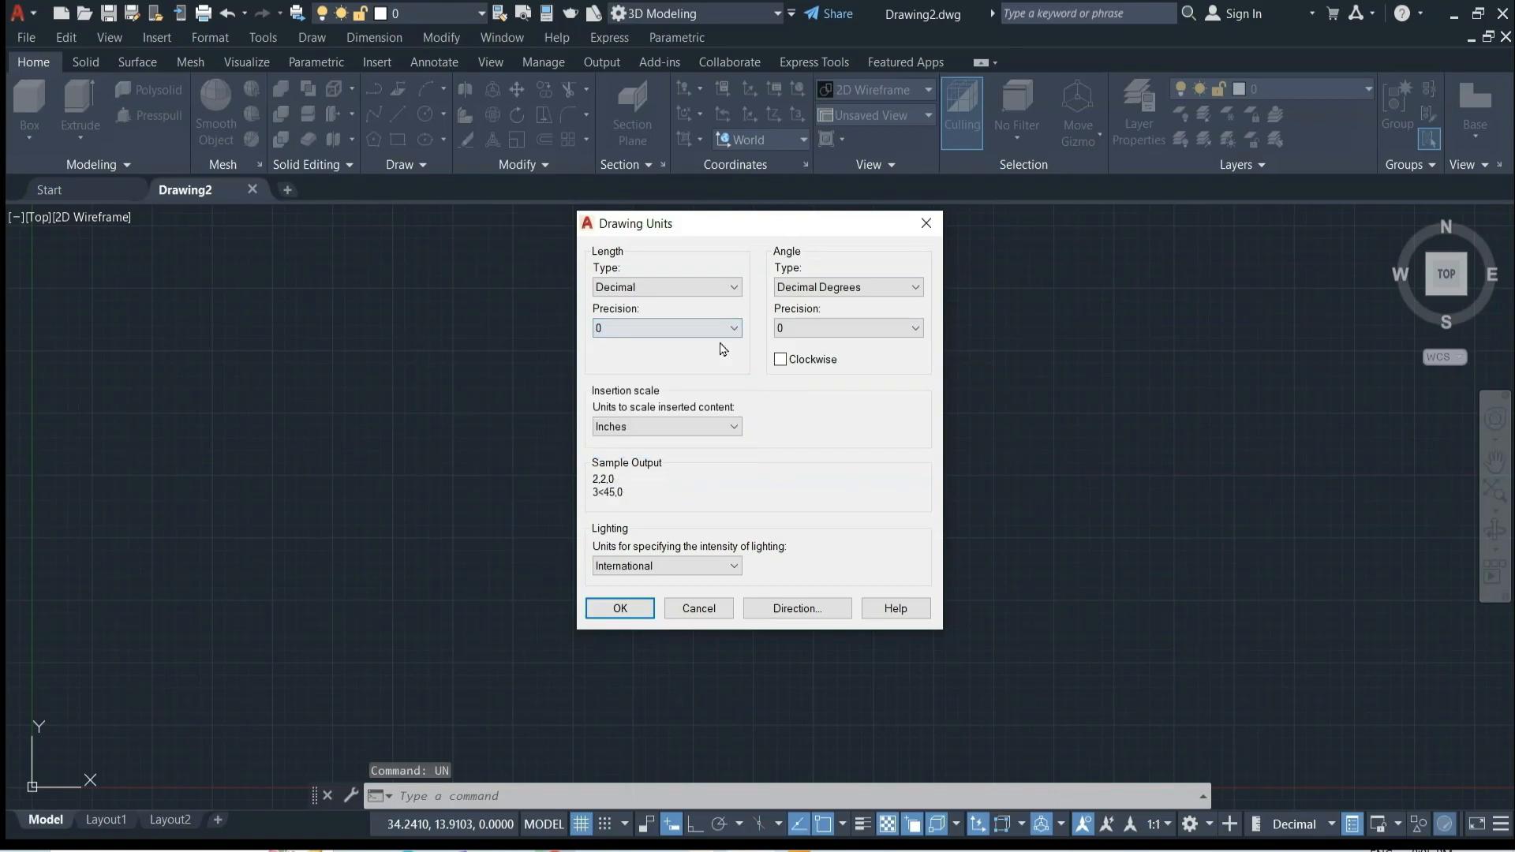
click(711, 427)
click(684, 515)
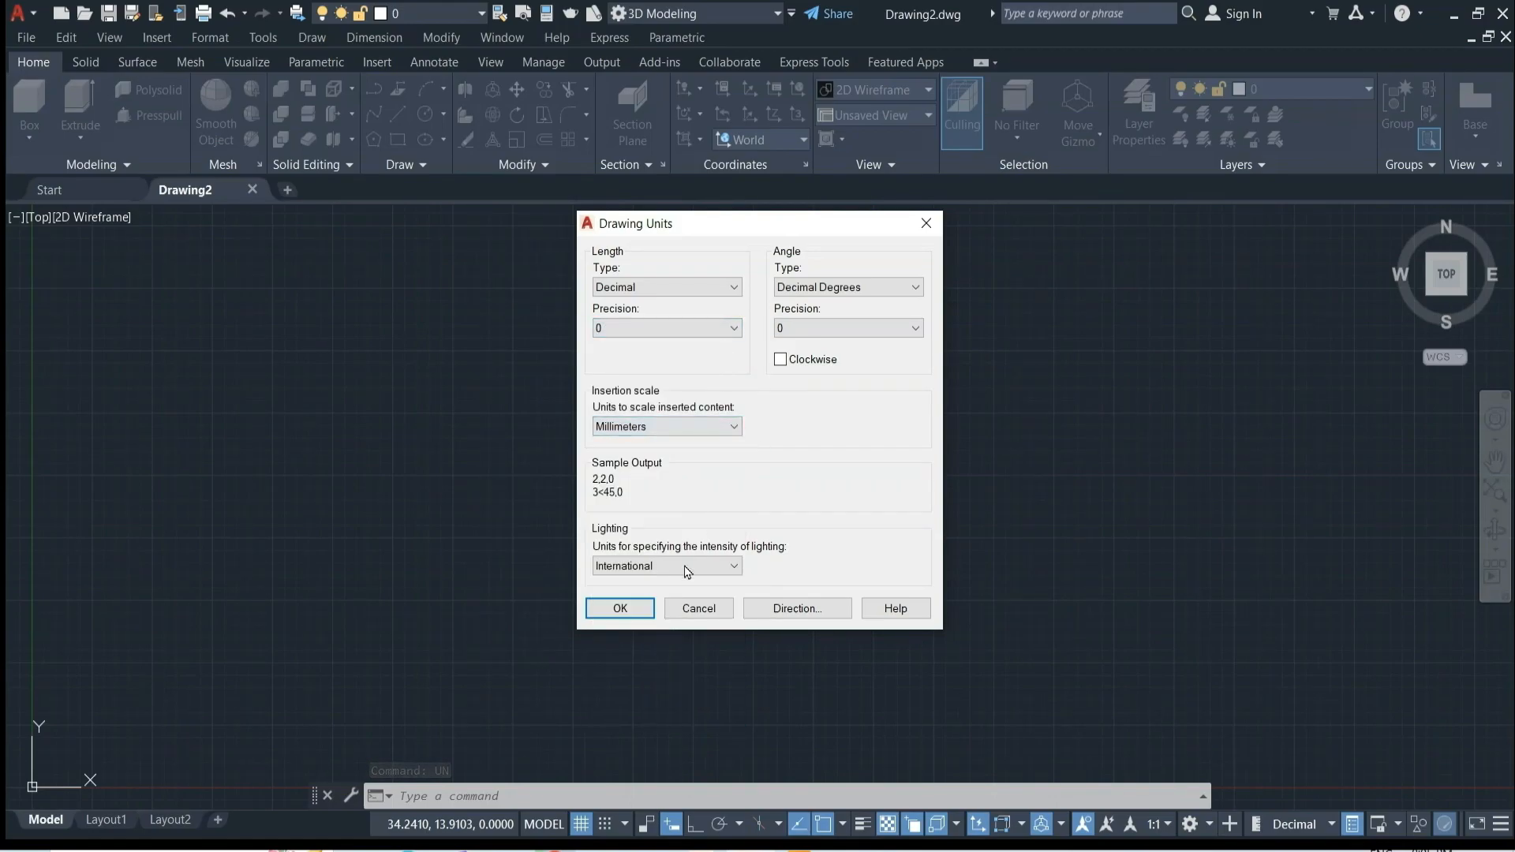
click(621, 609)
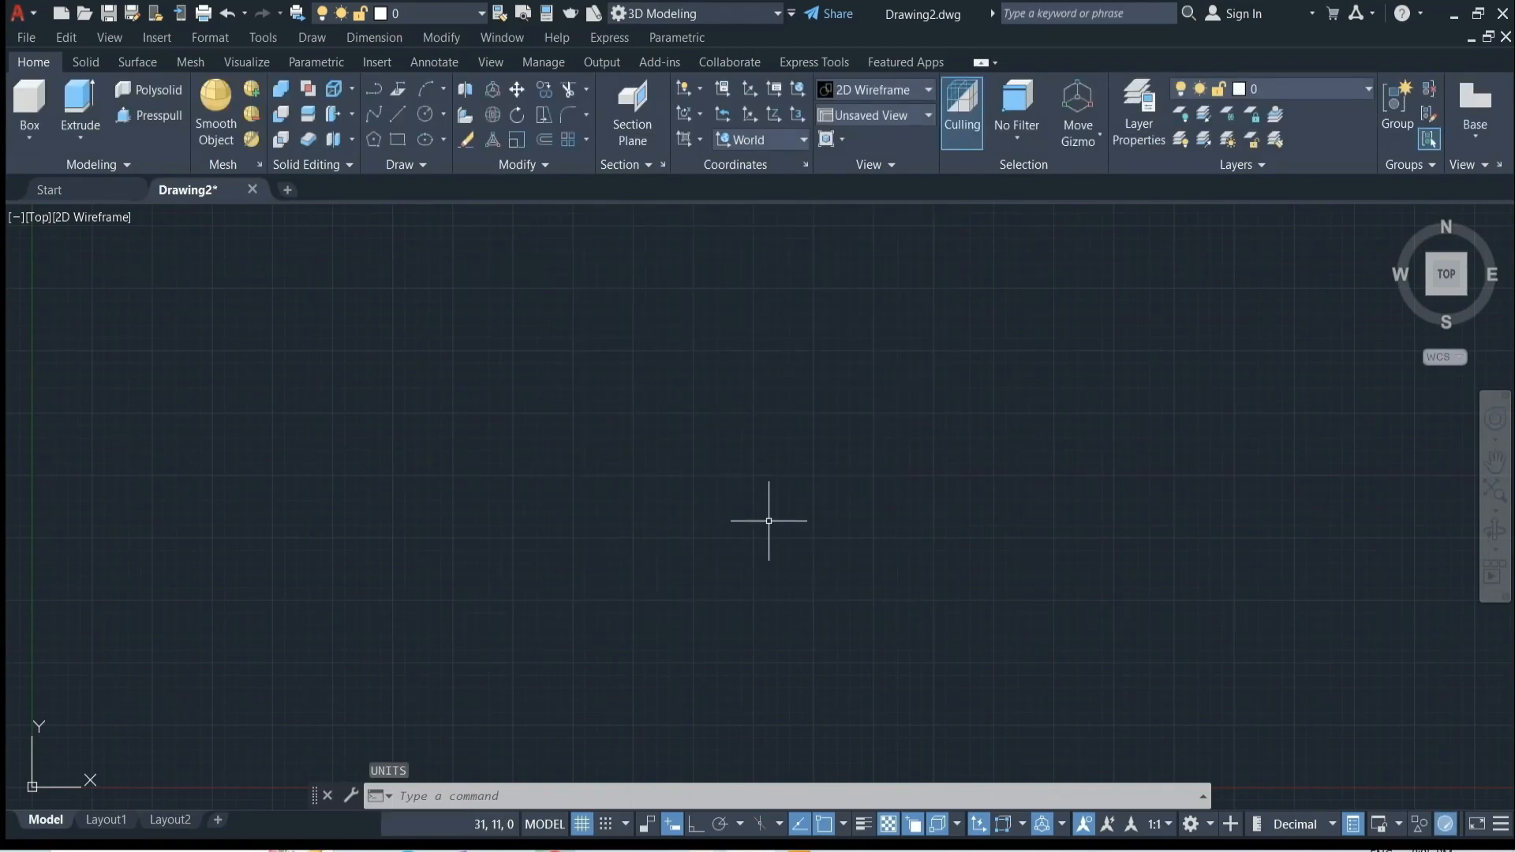
Set the model space limits from lower-left corner 0,0 to upper-right corner 420,297.
text(LI)
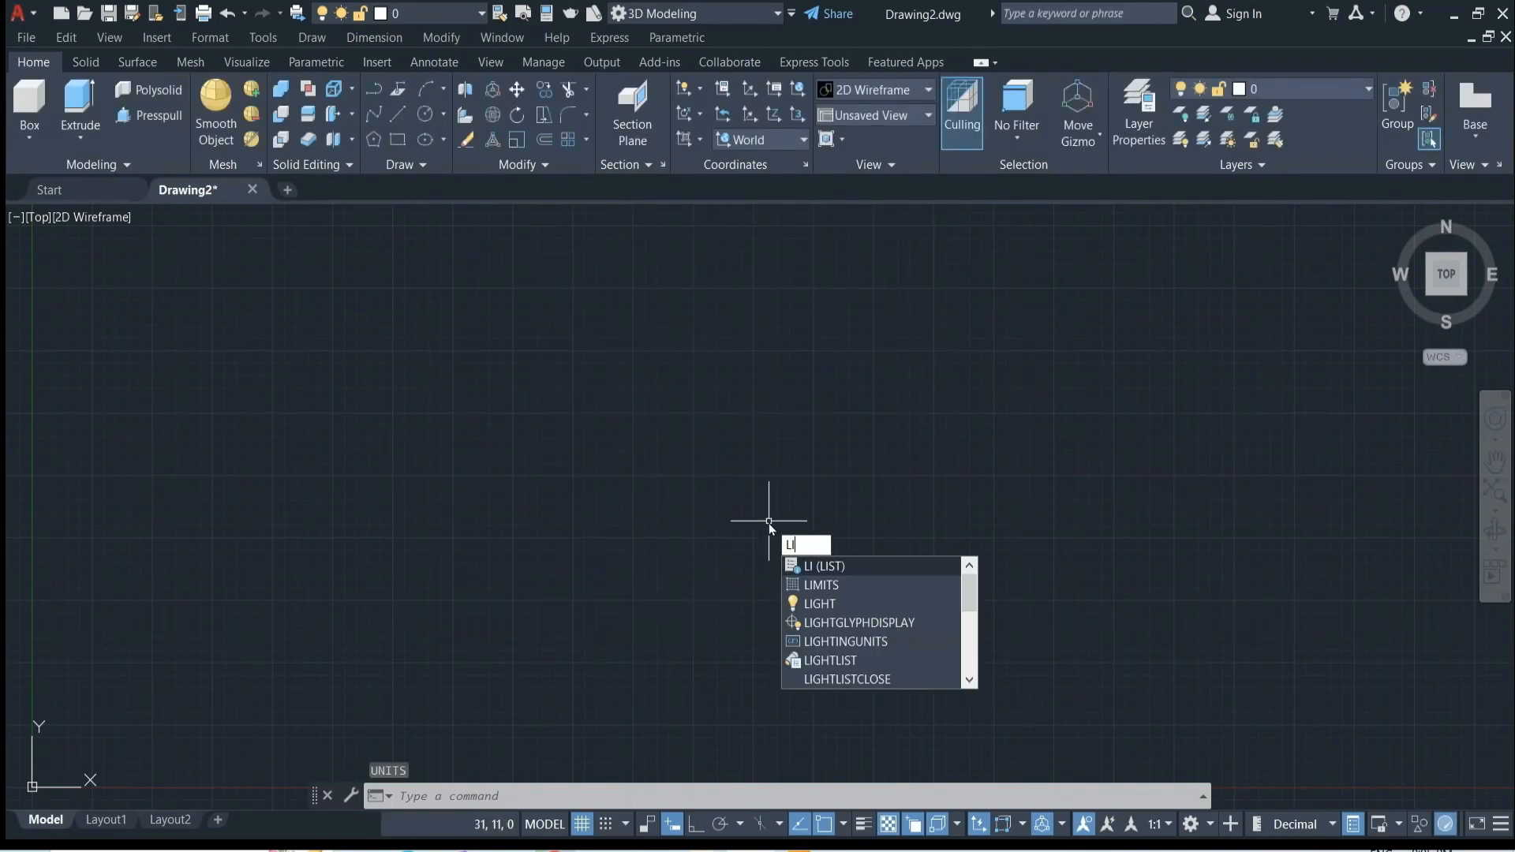
text(M)
click(819, 567)
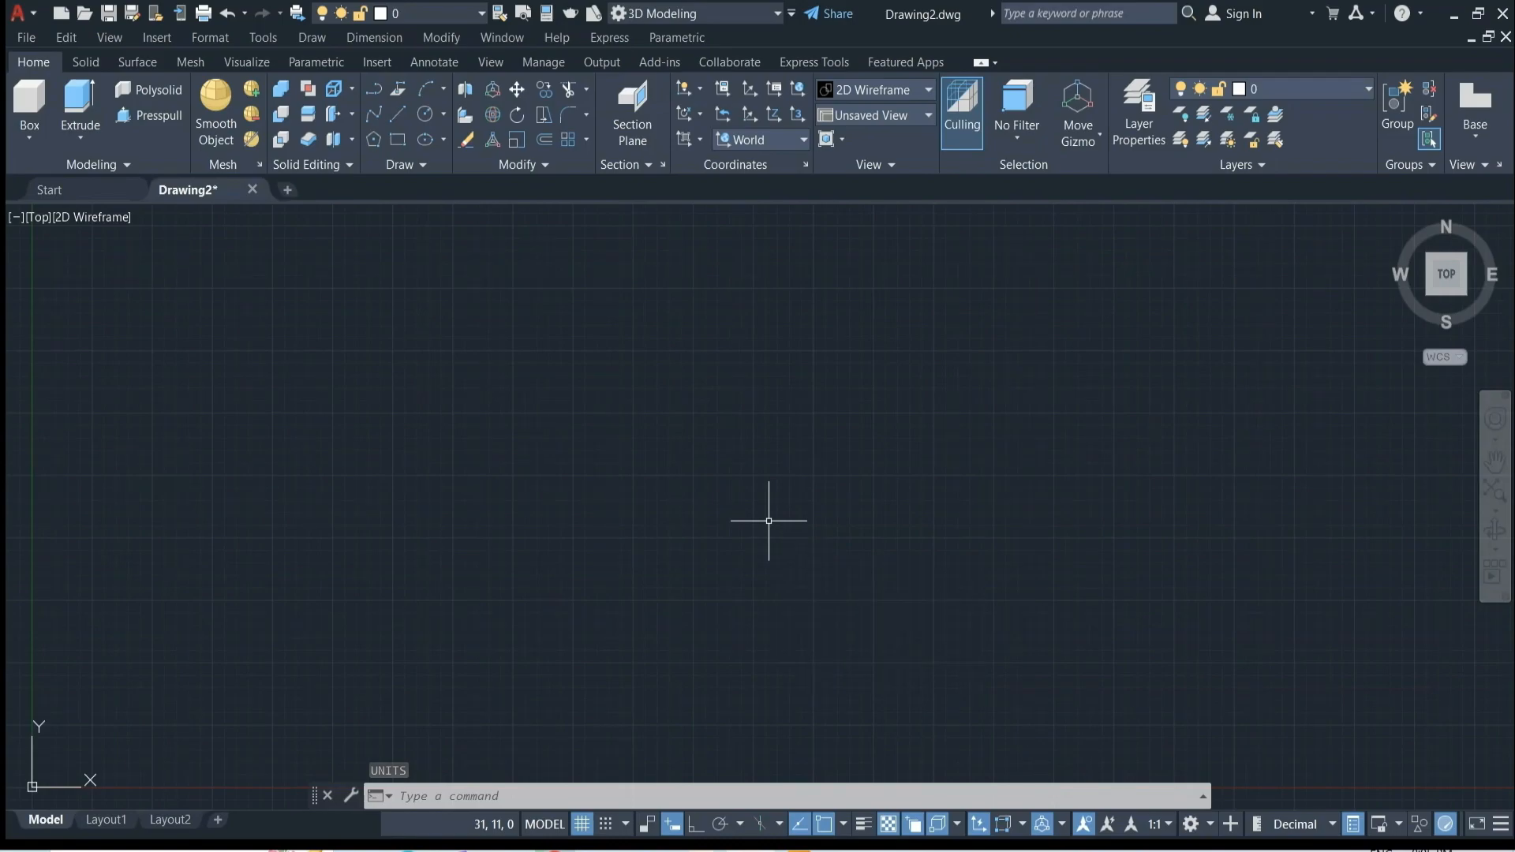
text(0,0)
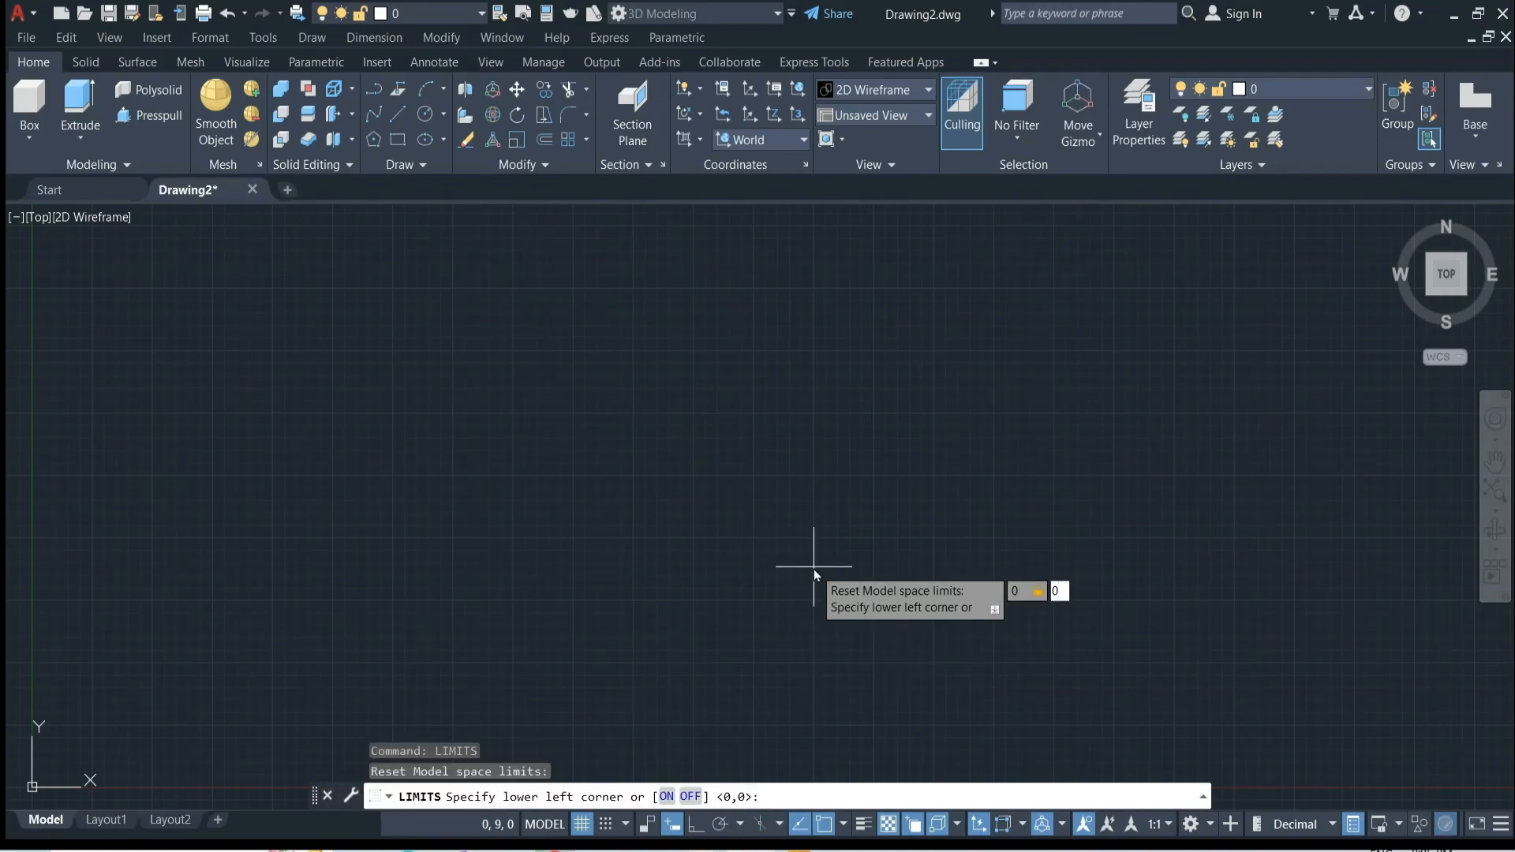
key(Return)
text(420,)
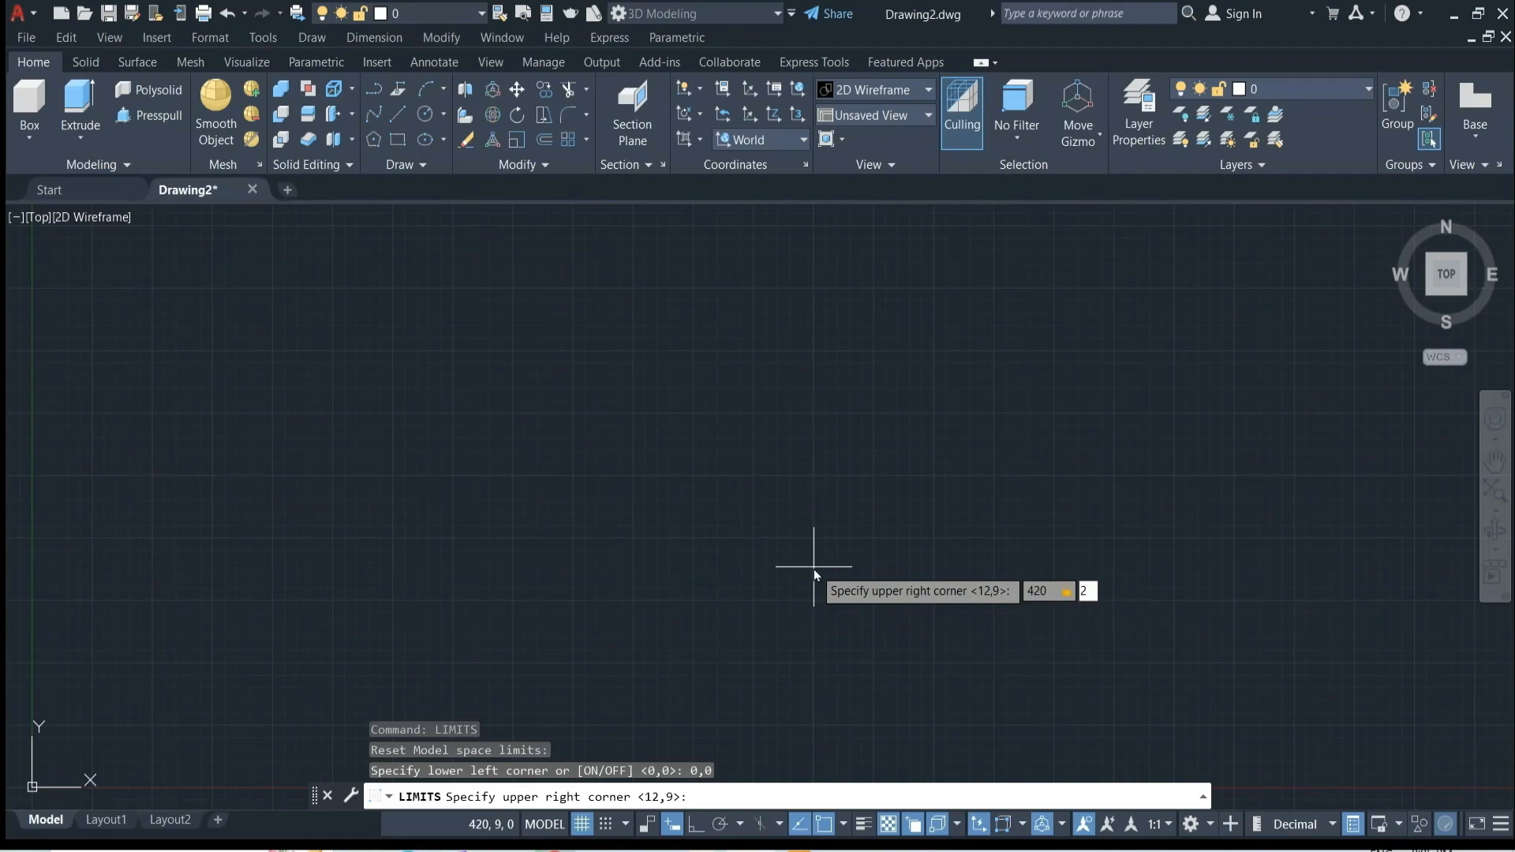
text(297)
key(Return)
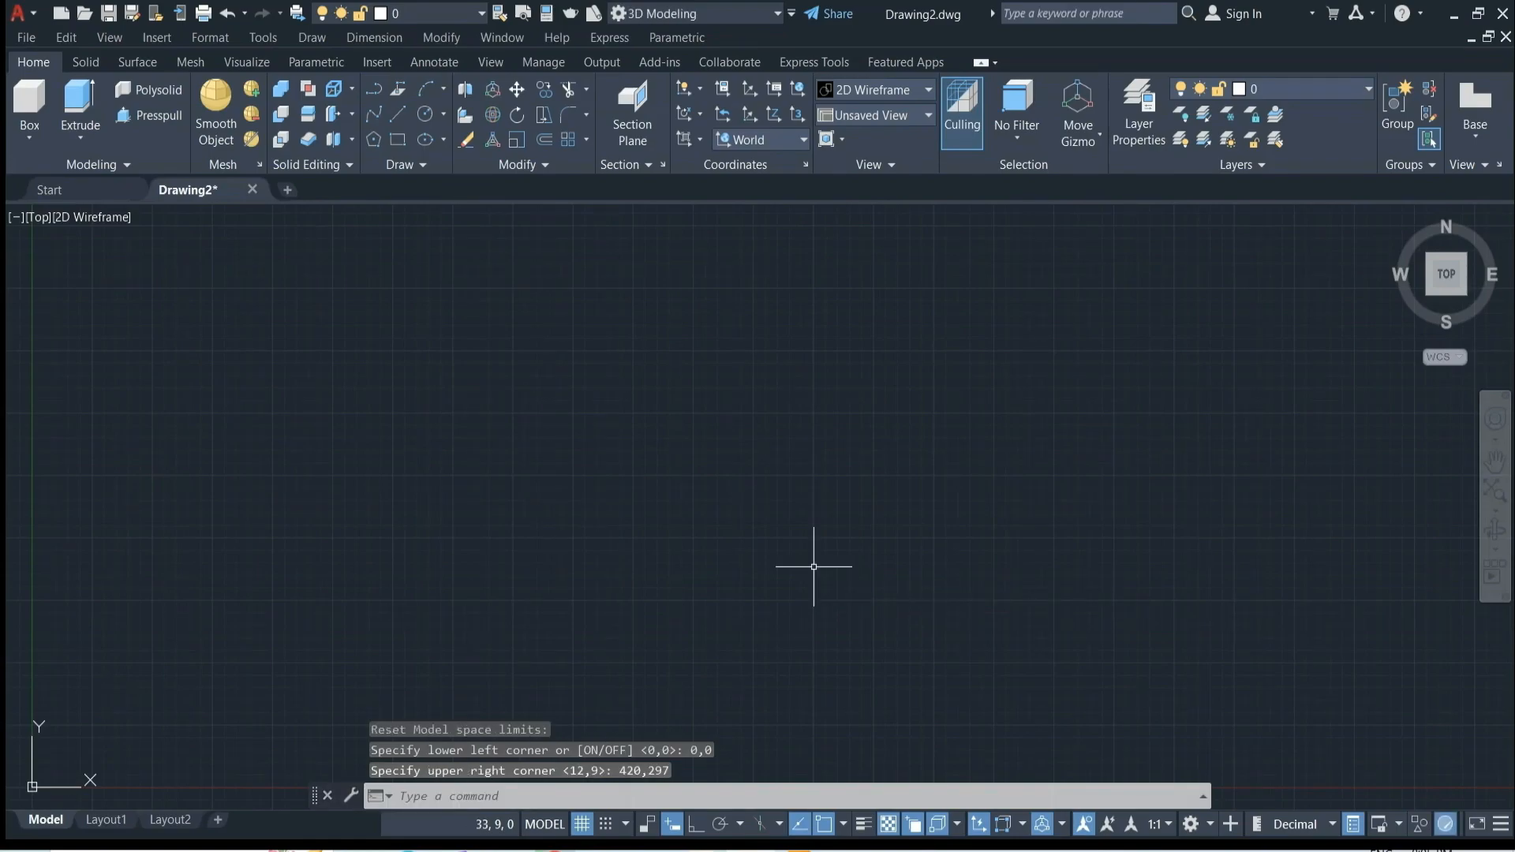
Restrict the grid display to the drawing limits in the drafting settings, and zoom to show the whole drawing area.
click(625, 827)
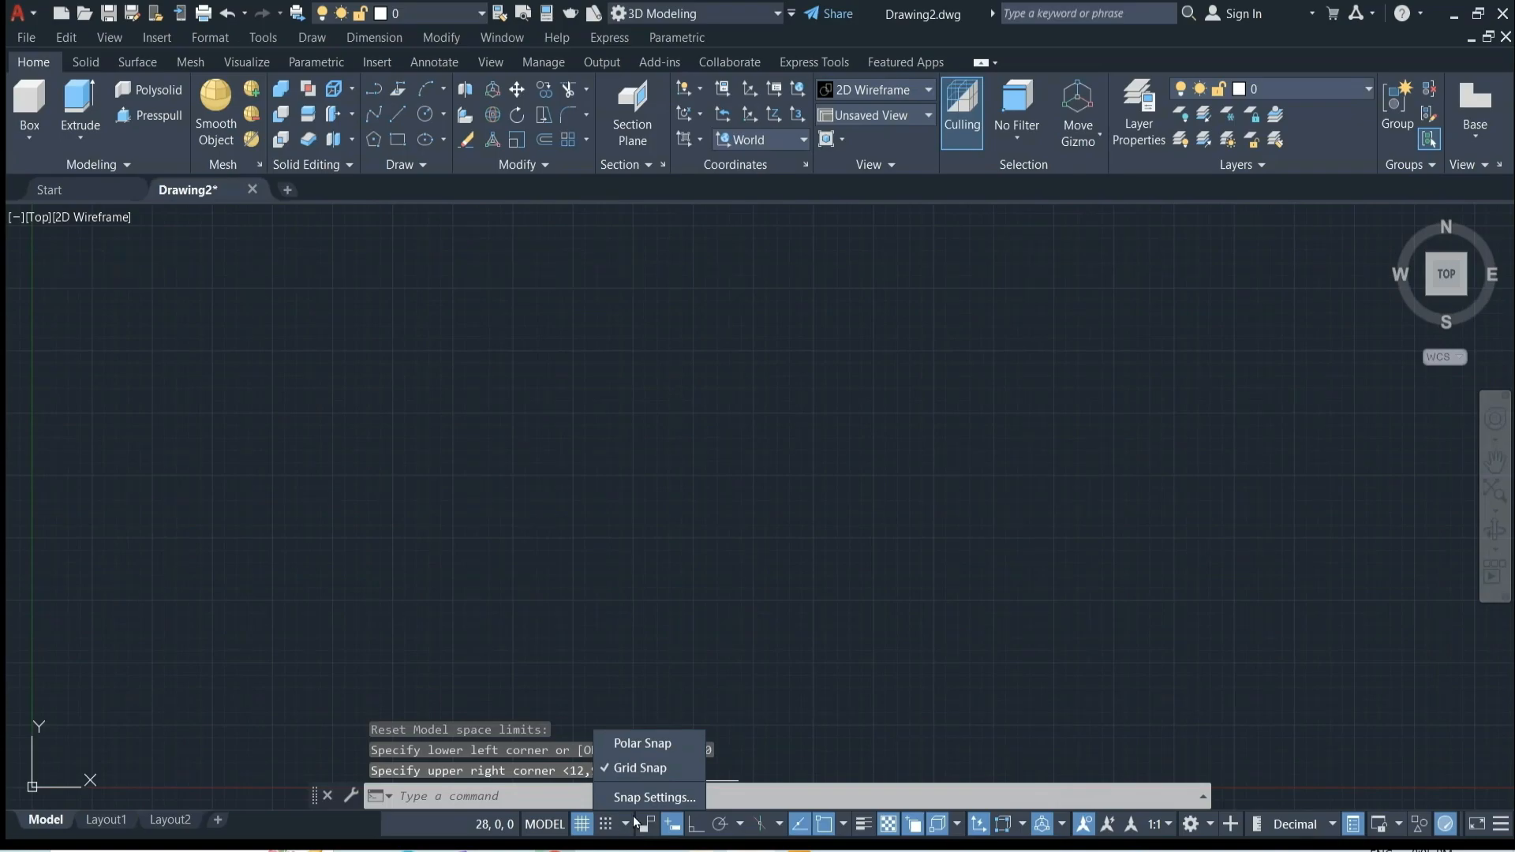
click(641, 798)
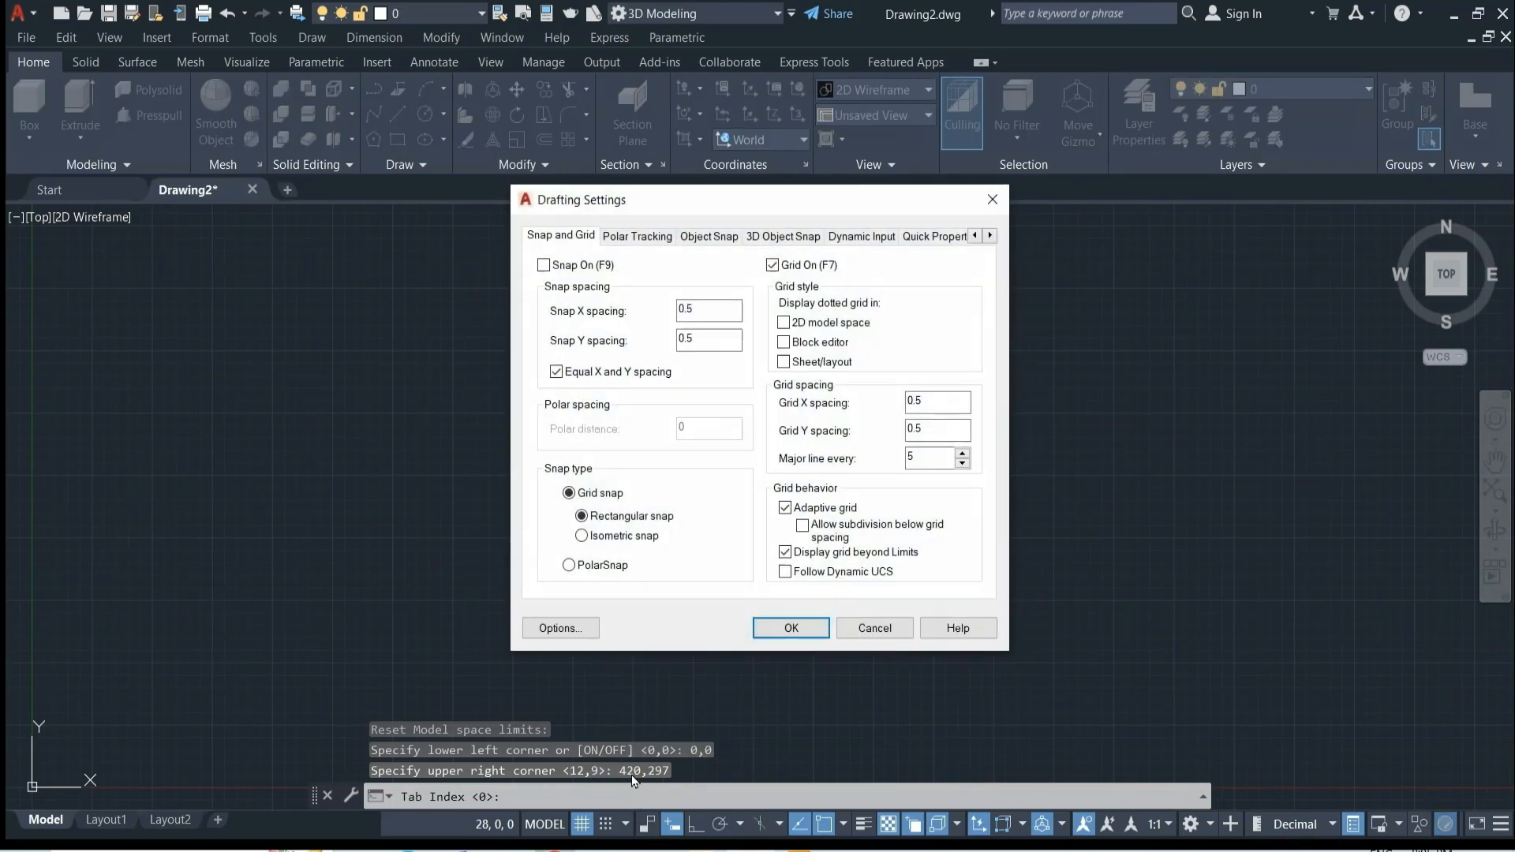
click(796, 632)
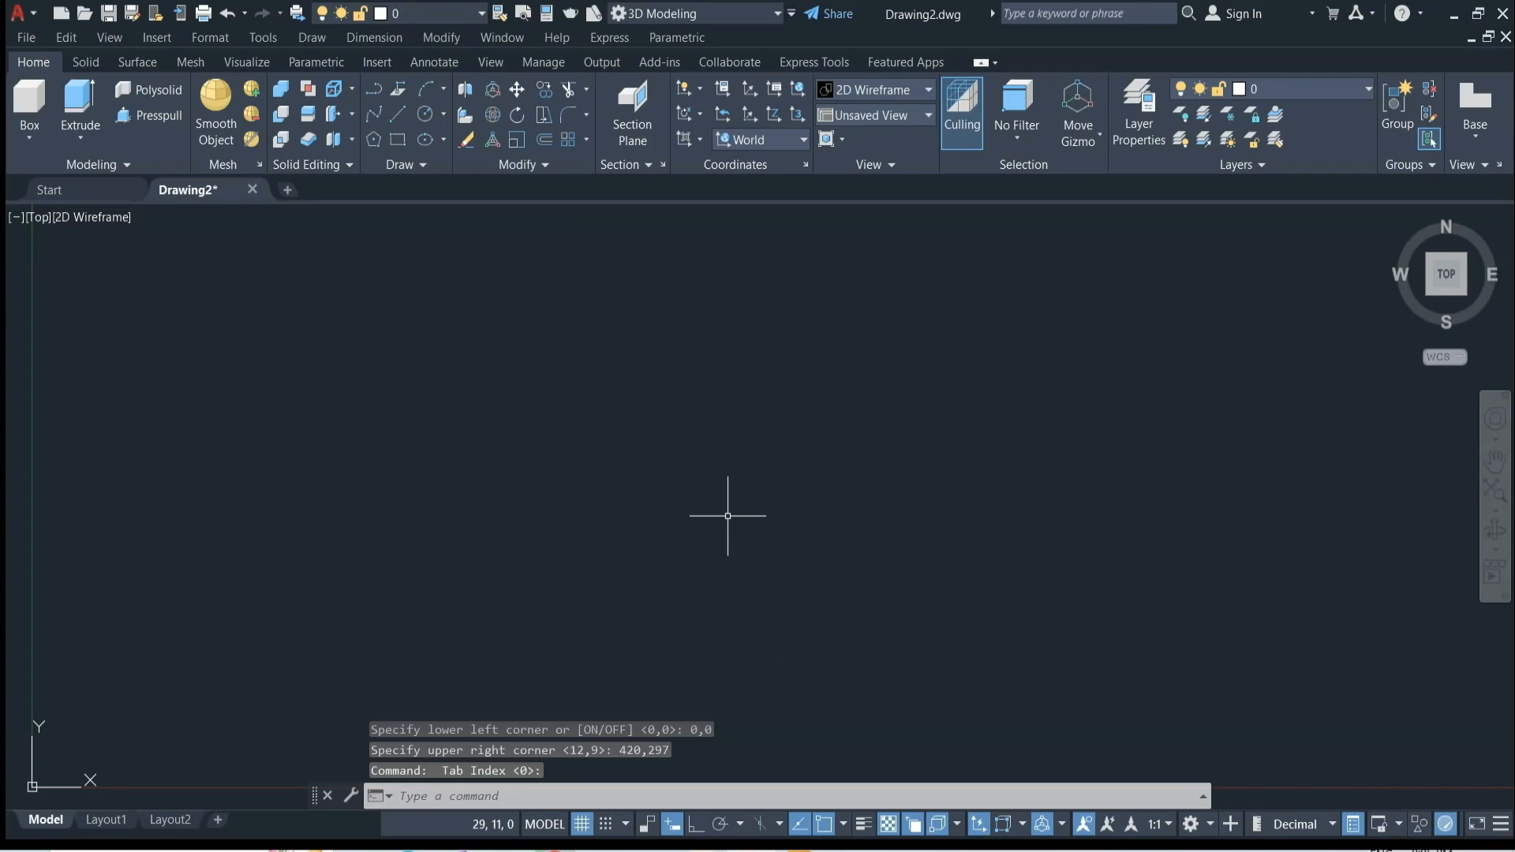
text(Z)
key(Return)
click(449, 796)
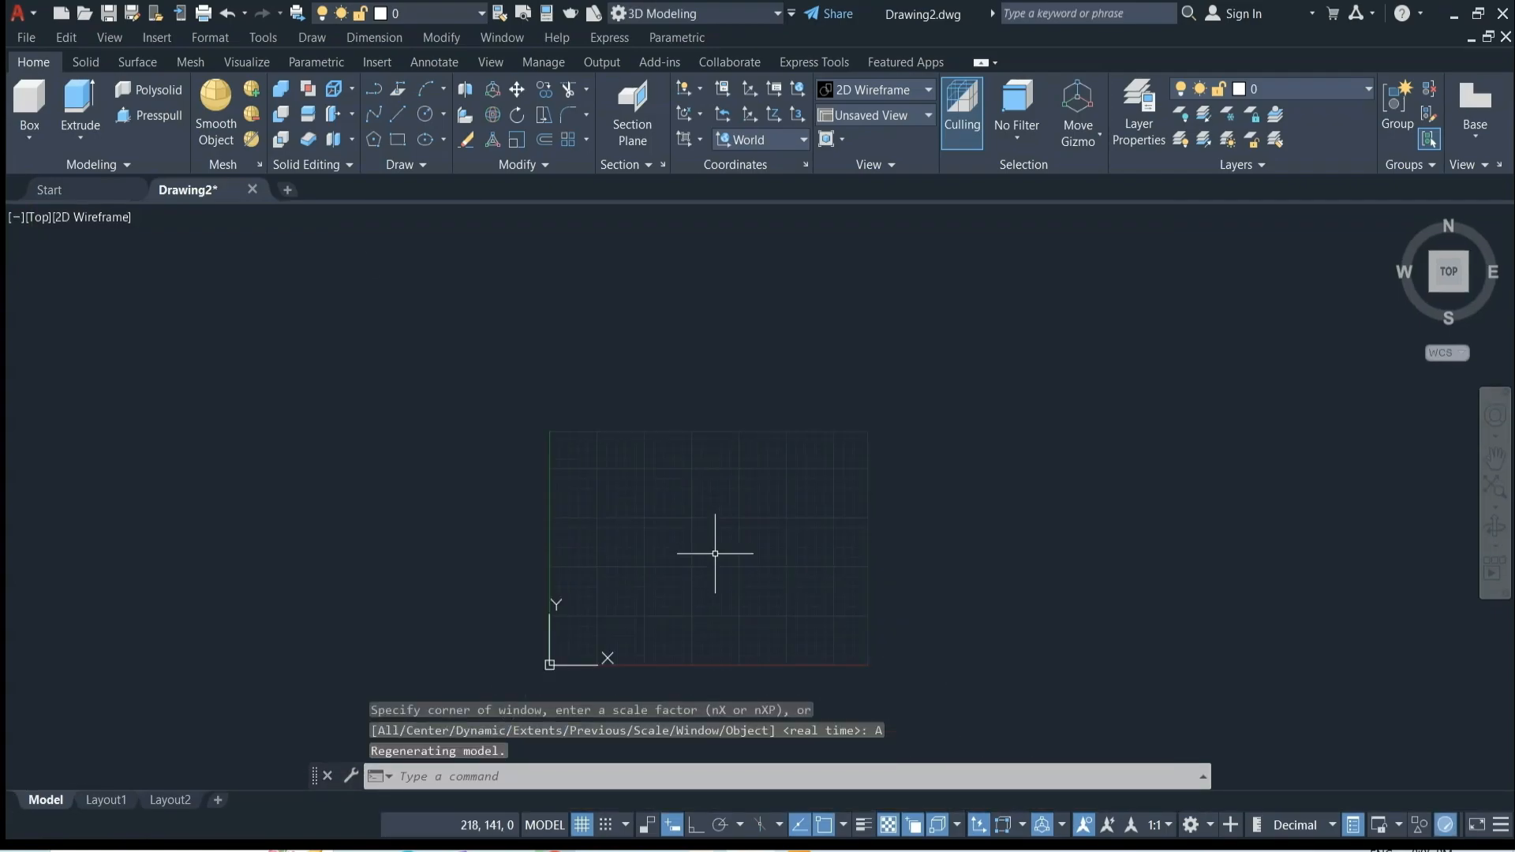
Modify the Standard dimension style with an arrow size of 3 and a text height of 3.
text(D)
click(768, 600)
click(984, 393)
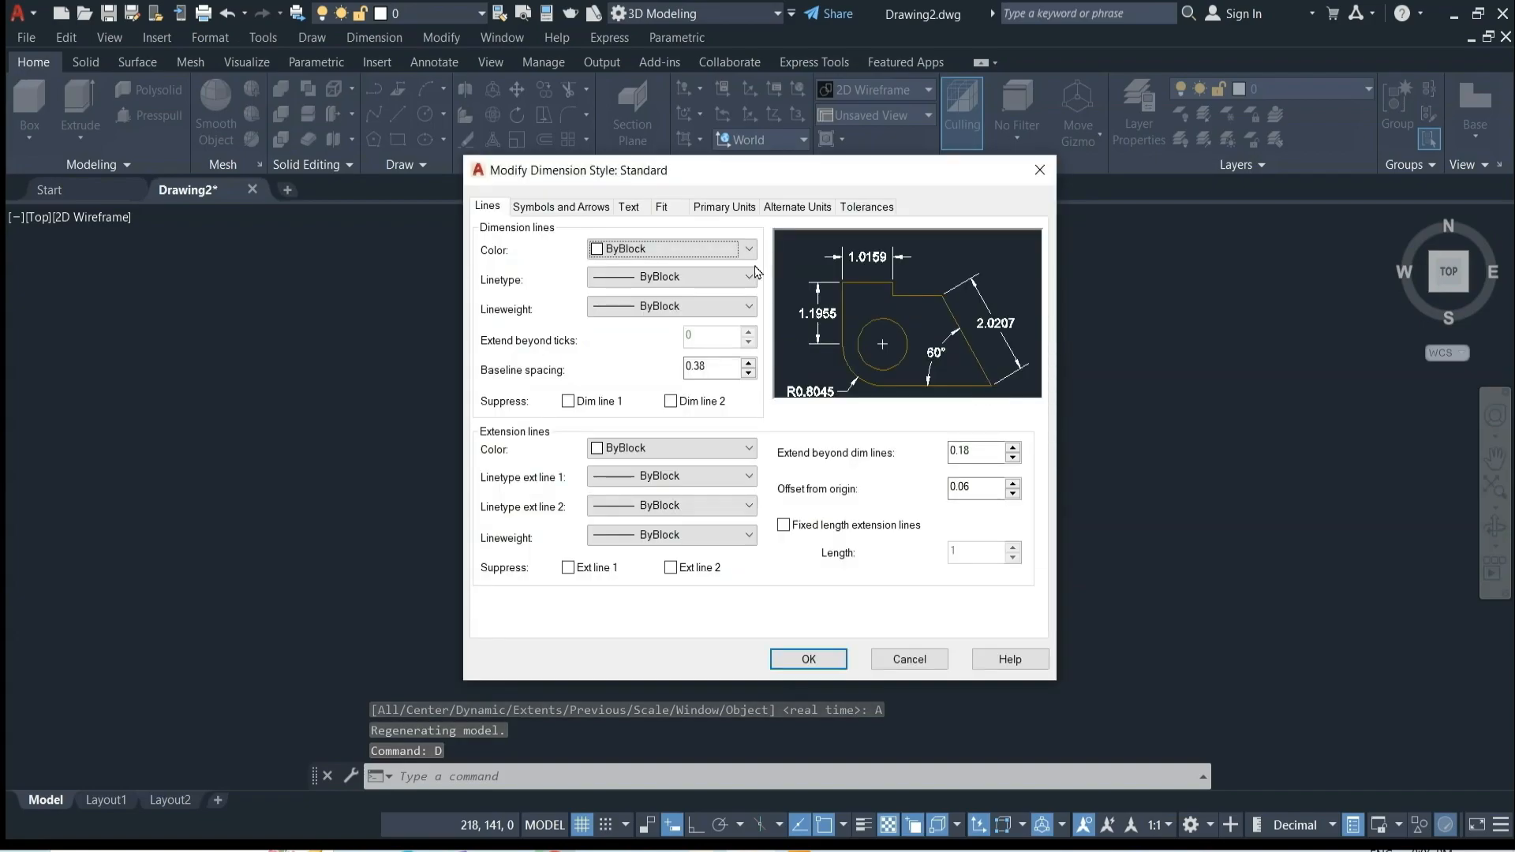
click(563, 207)
double_click(523, 407)
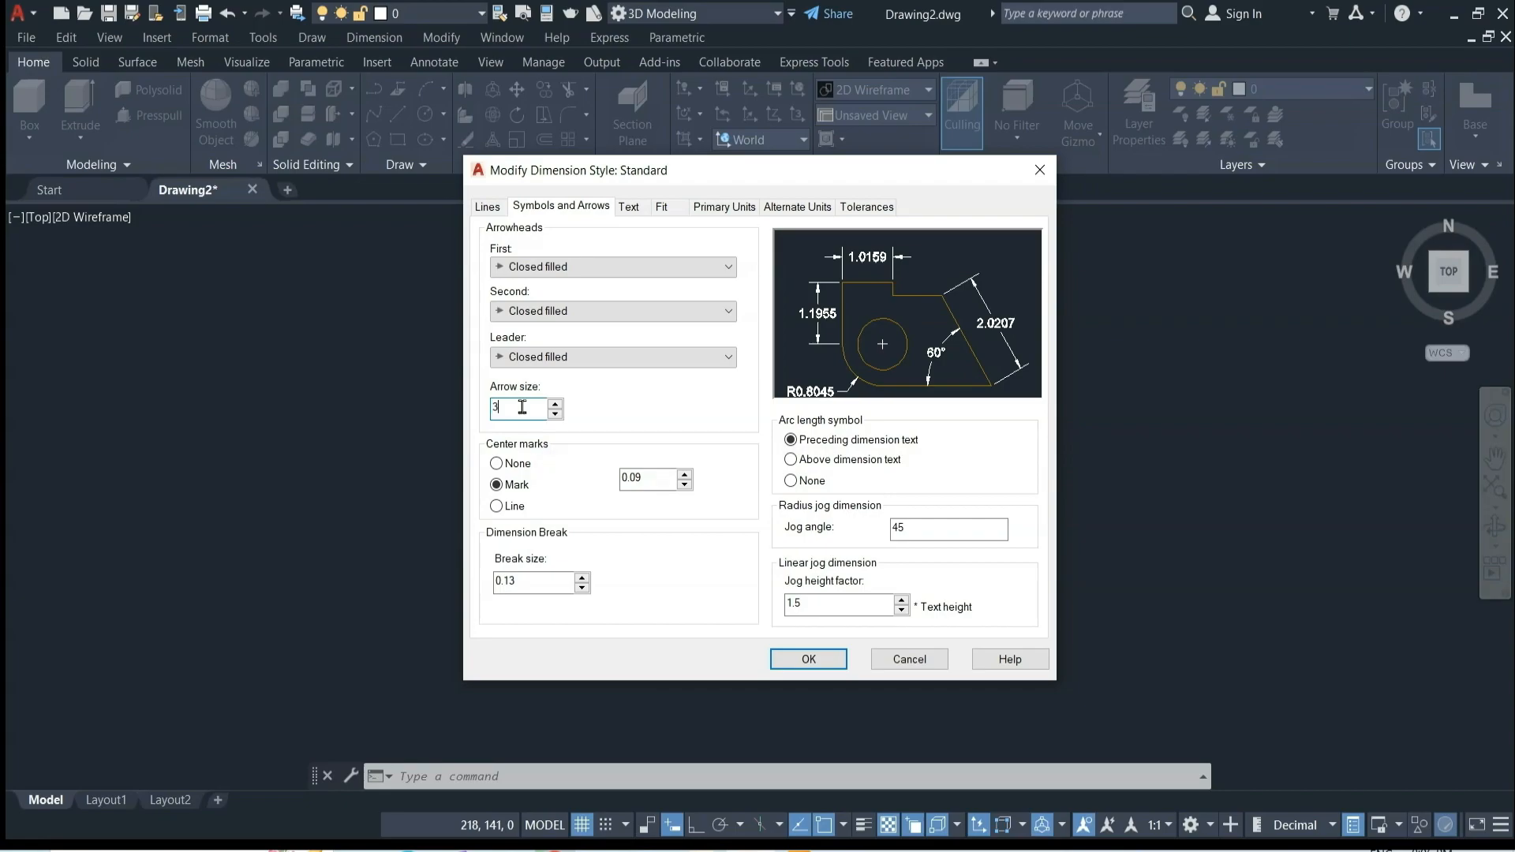
click(632, 210)
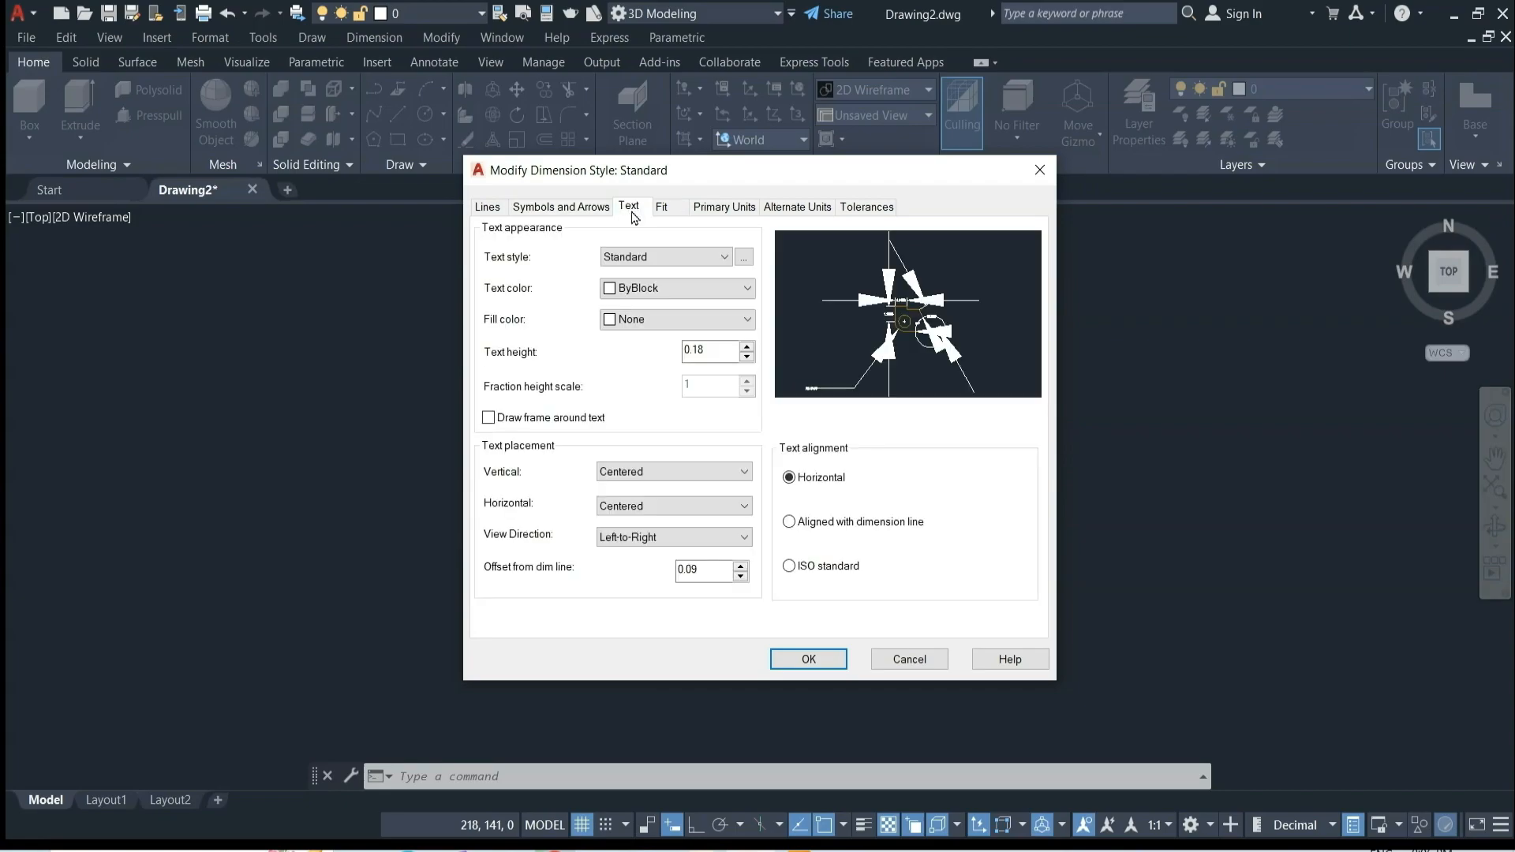
click(699, 348)
text(3)
Set the Standard dimension style's linear precision to 0 and finish editing the dimension styles.
click(704, 208)
click(695, 277)
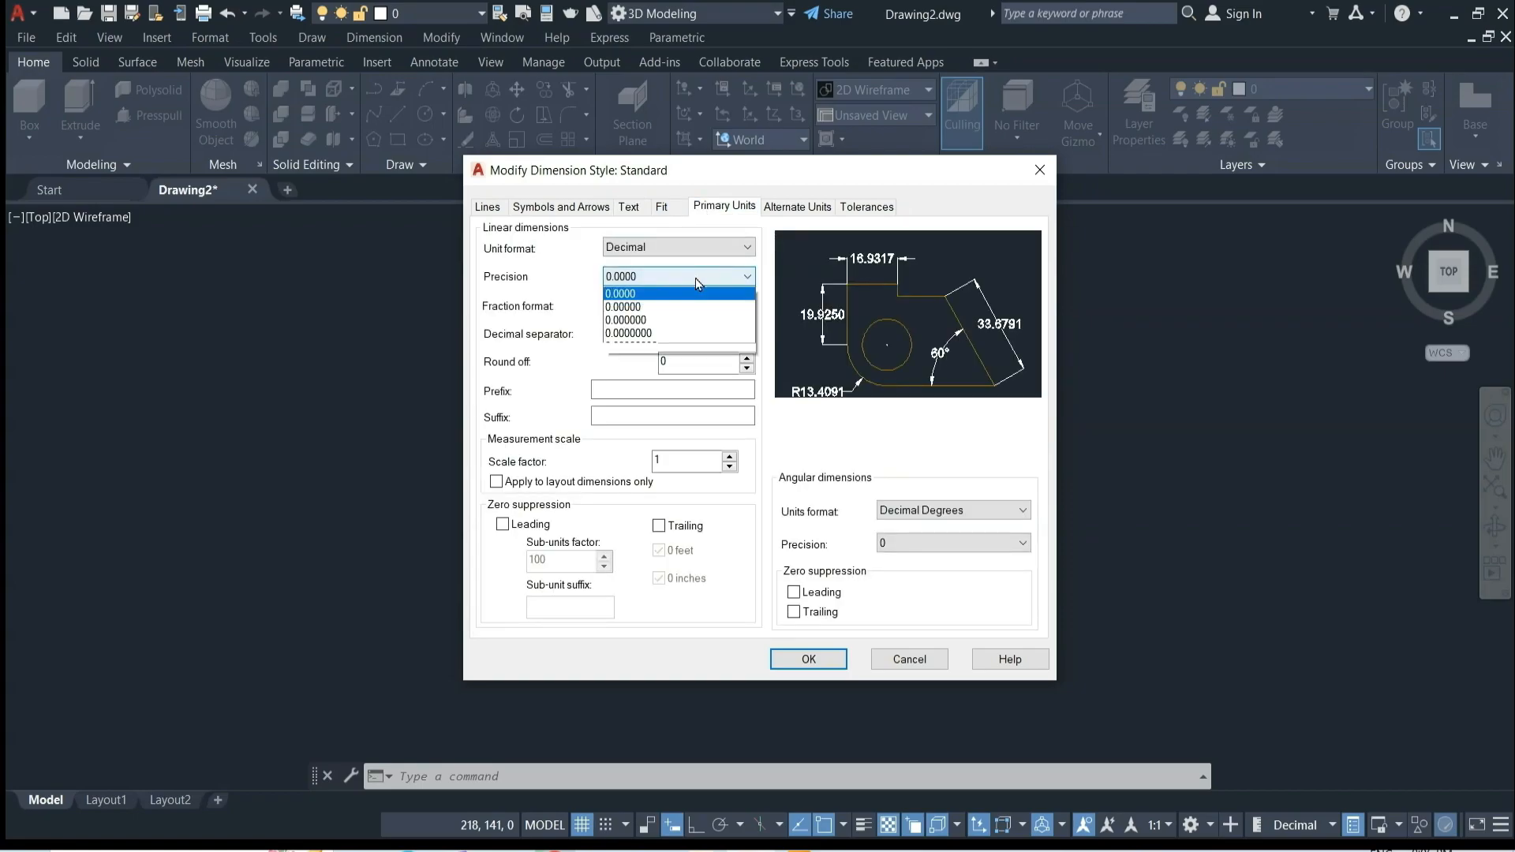
click(693, 295)
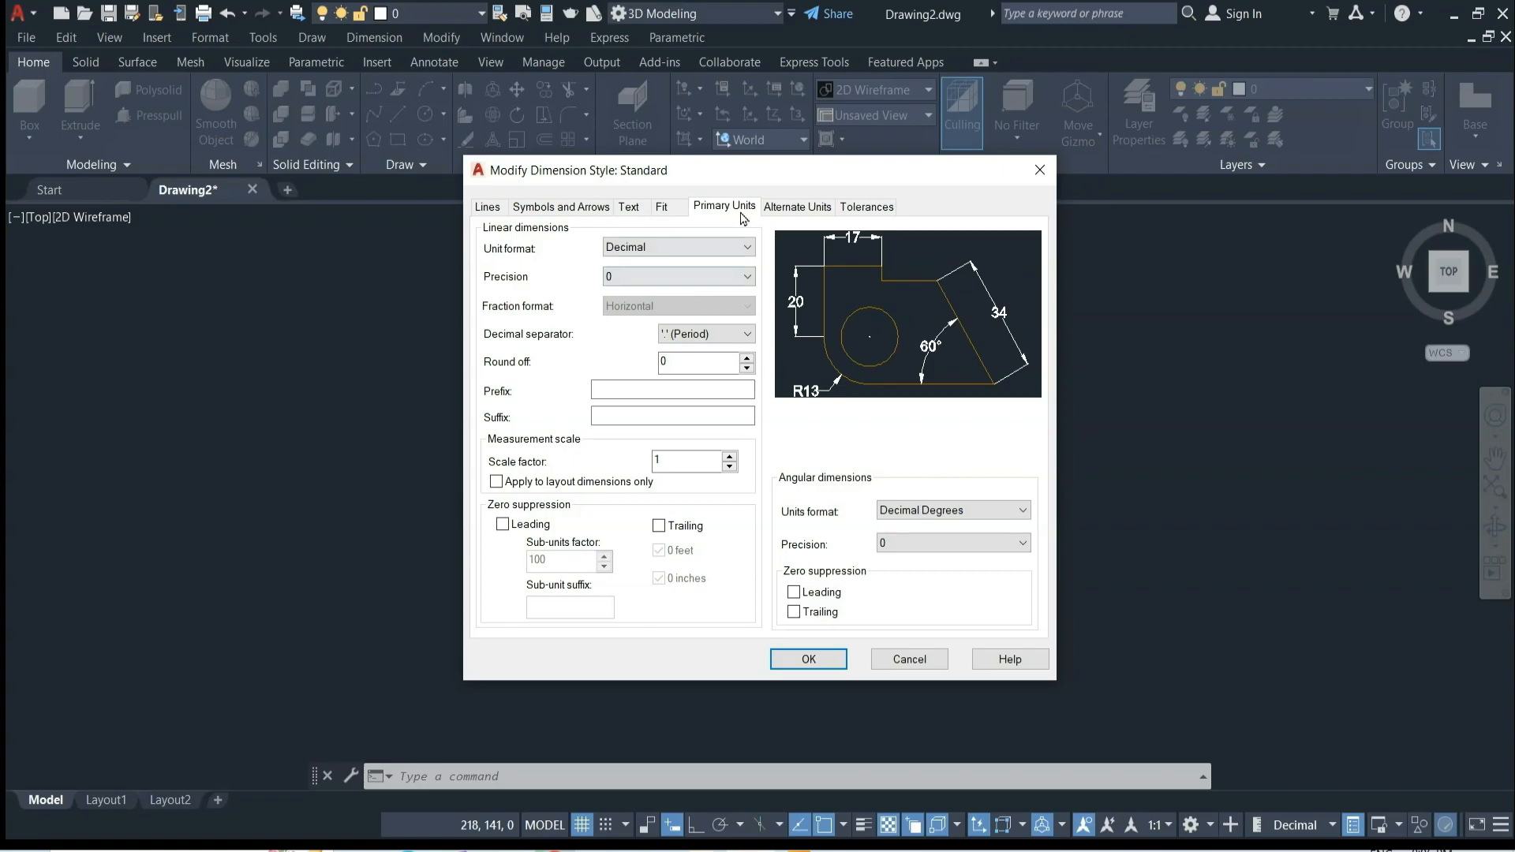
click(813, 660)
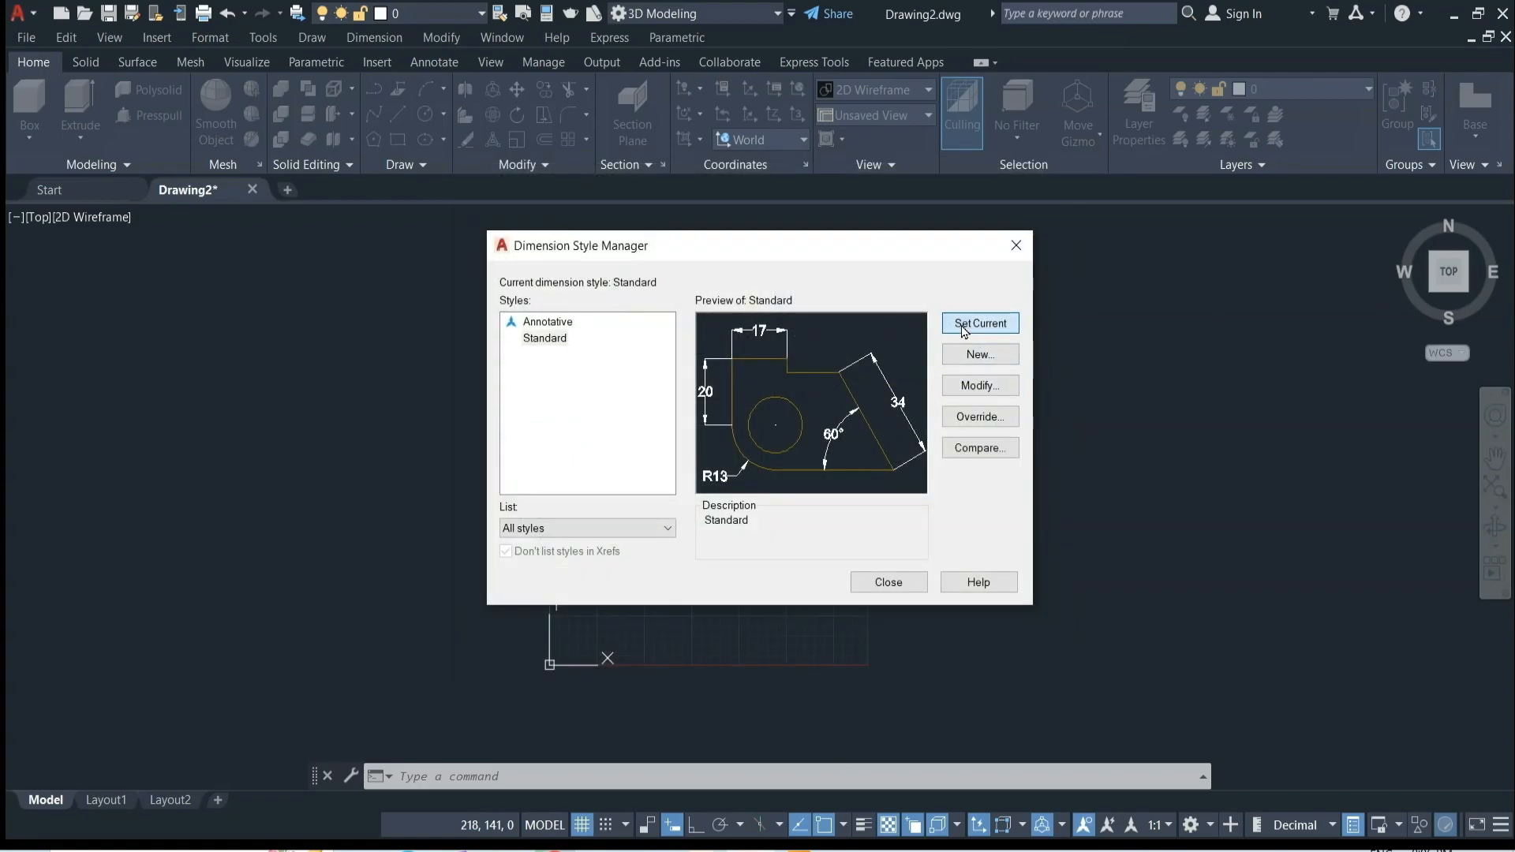
click(887, 582)
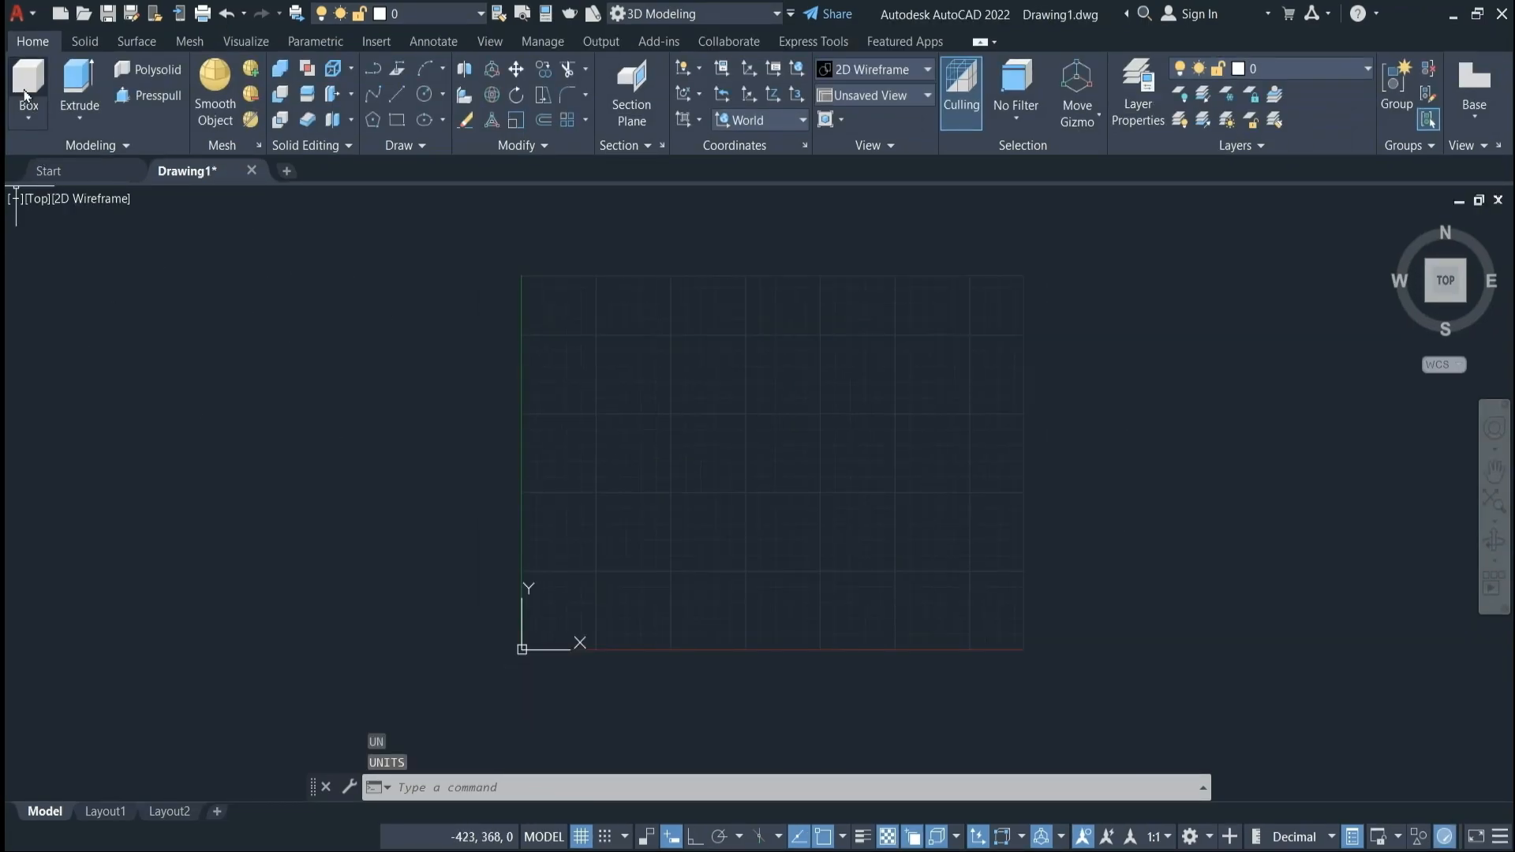
Start a solid box in the SW Isometric view, placing its first corner at about 273,201 on the grid.
click(30, 120)
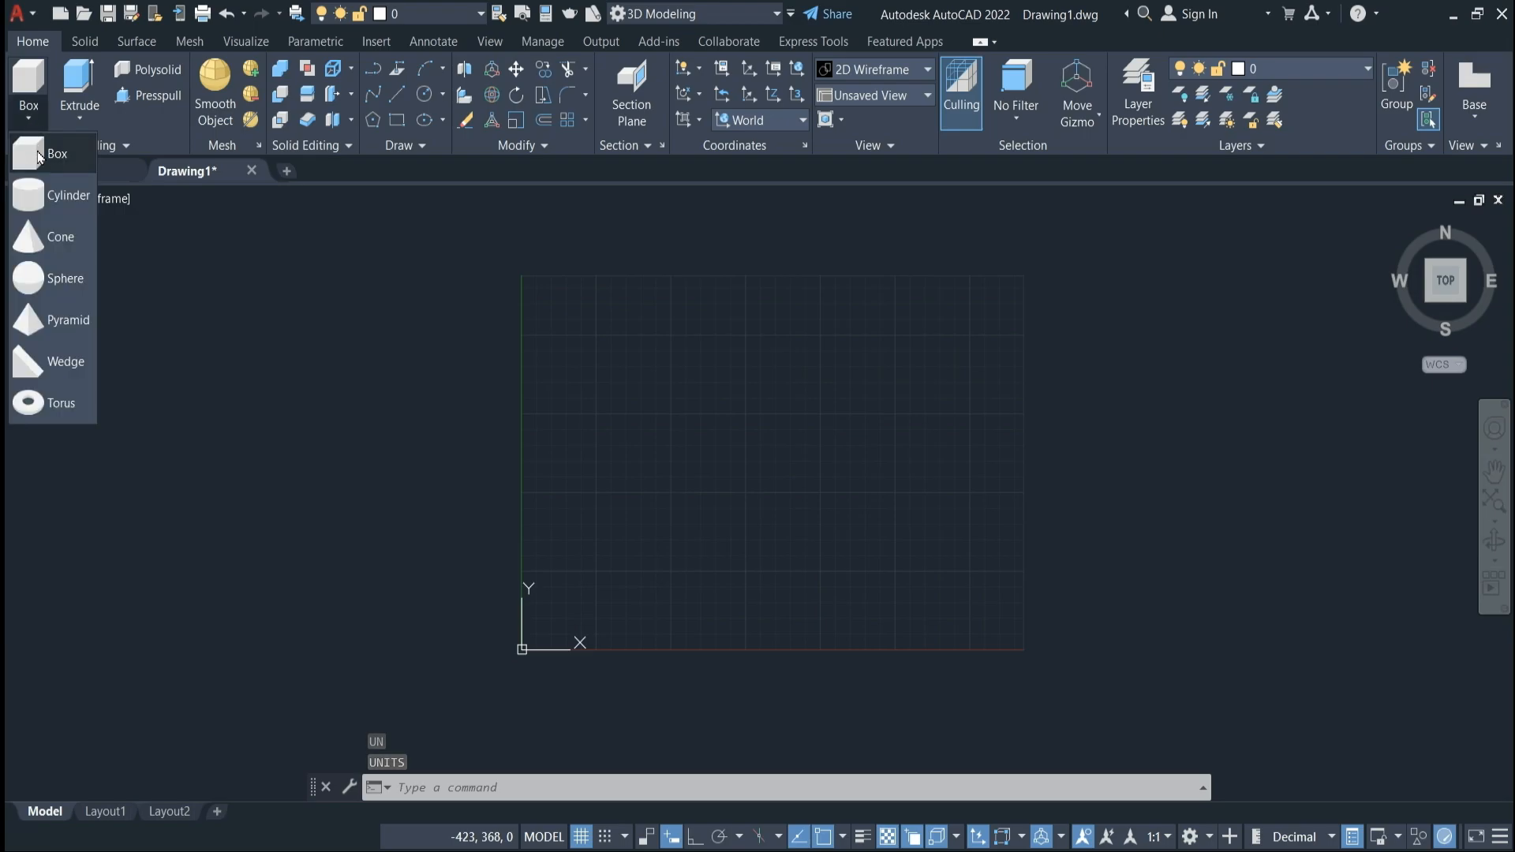
click(40, 156)
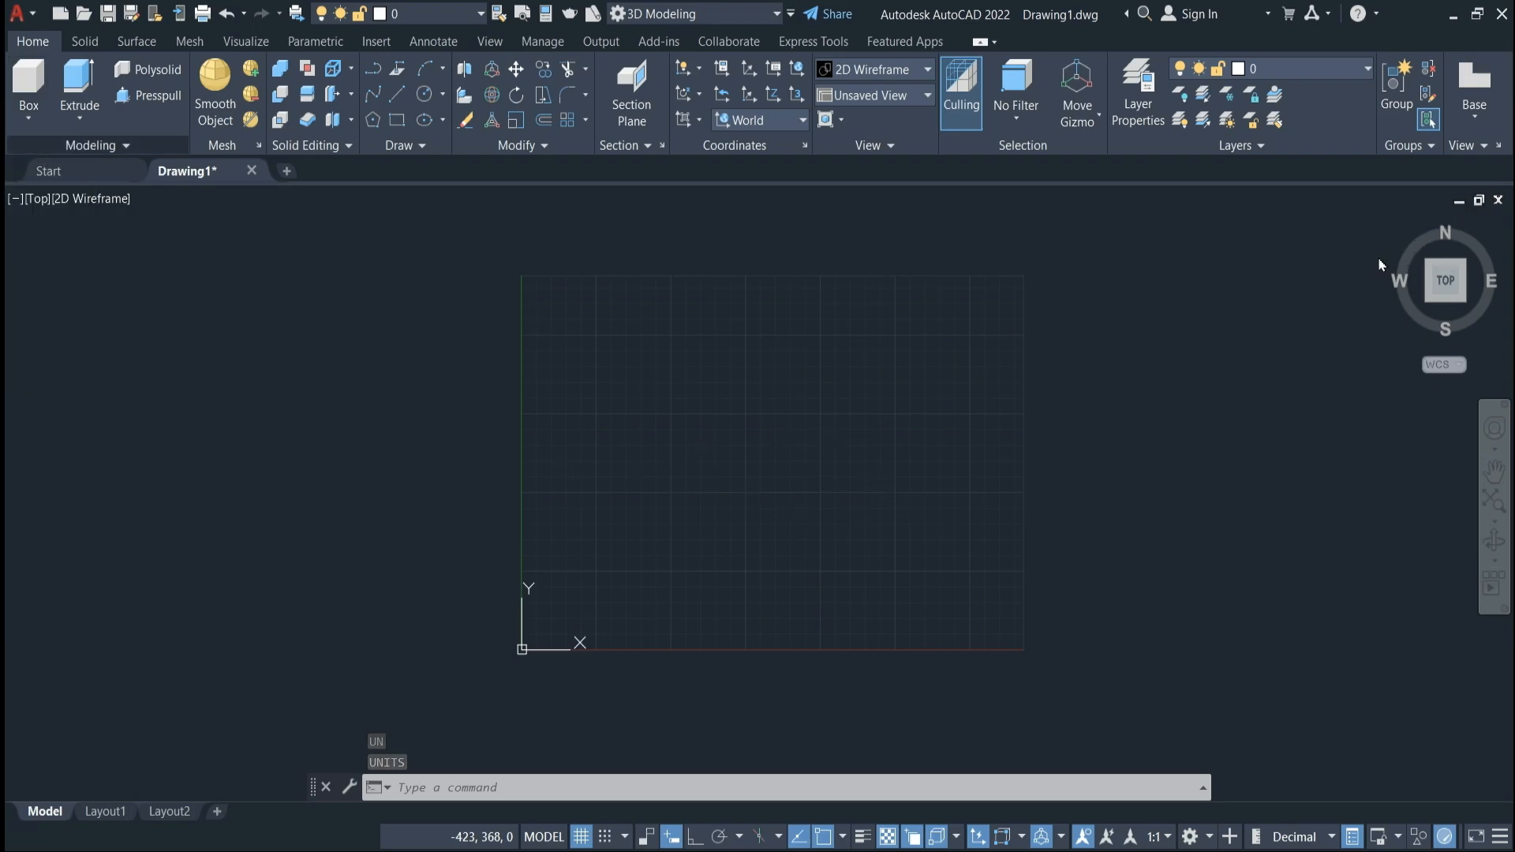
click(1427, 301)
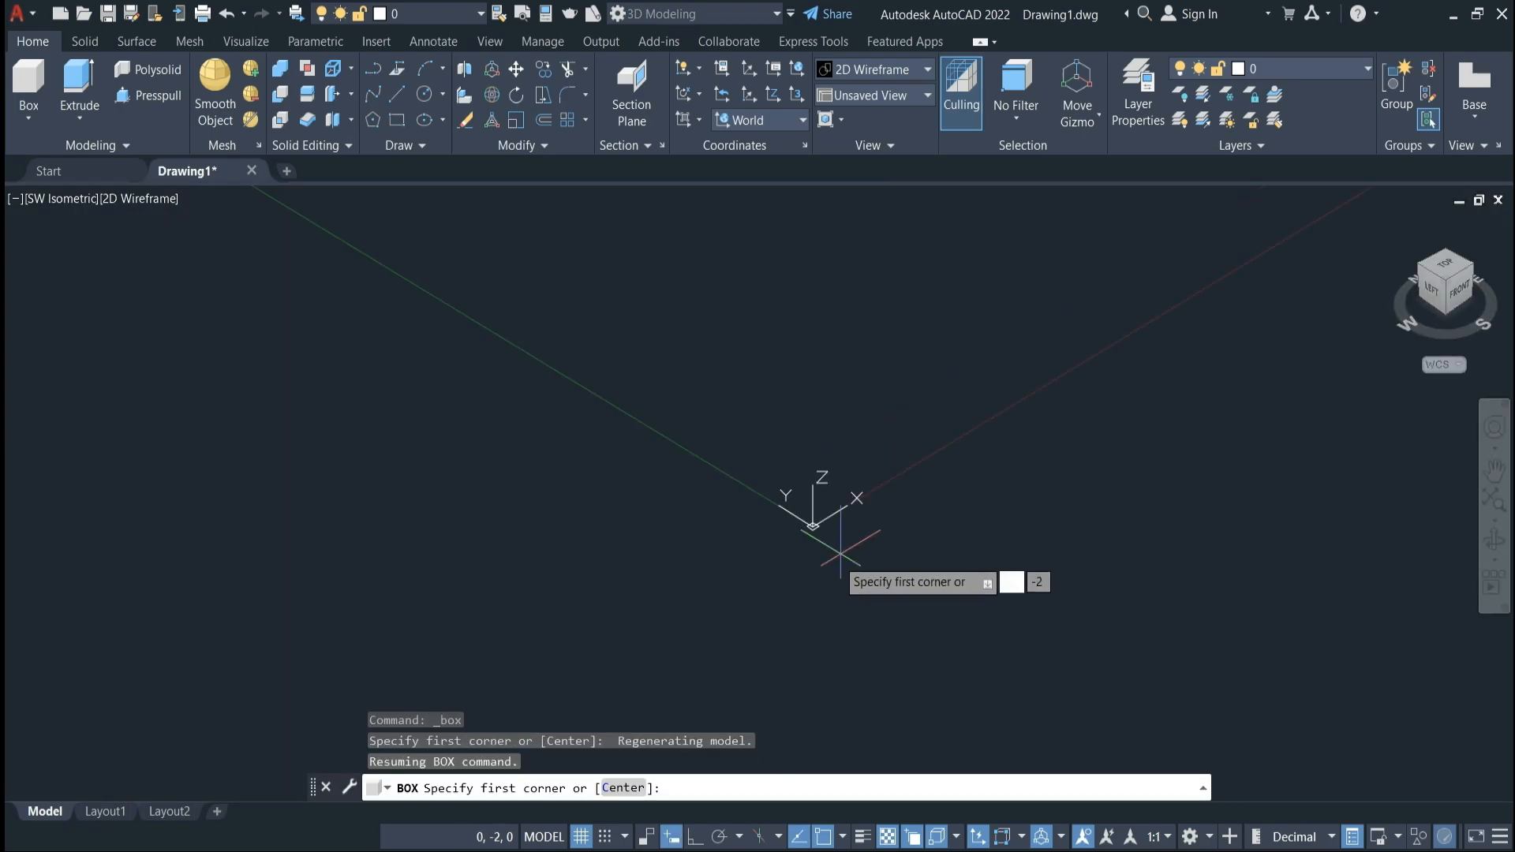
scroll(767, 595, down, 8)
scroll(778, 512, up, 3)
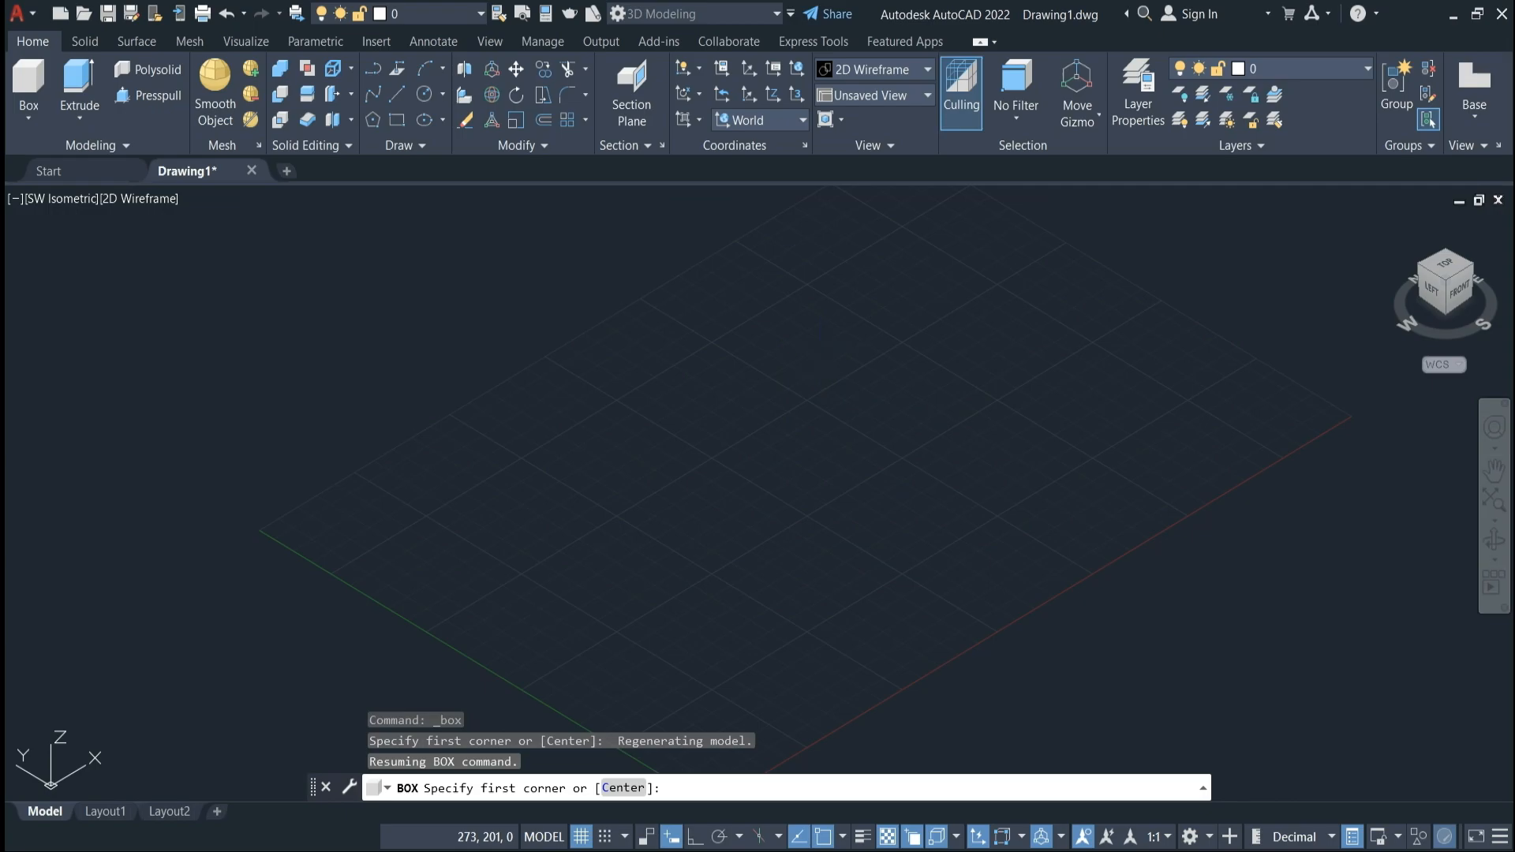
click(821, 366)
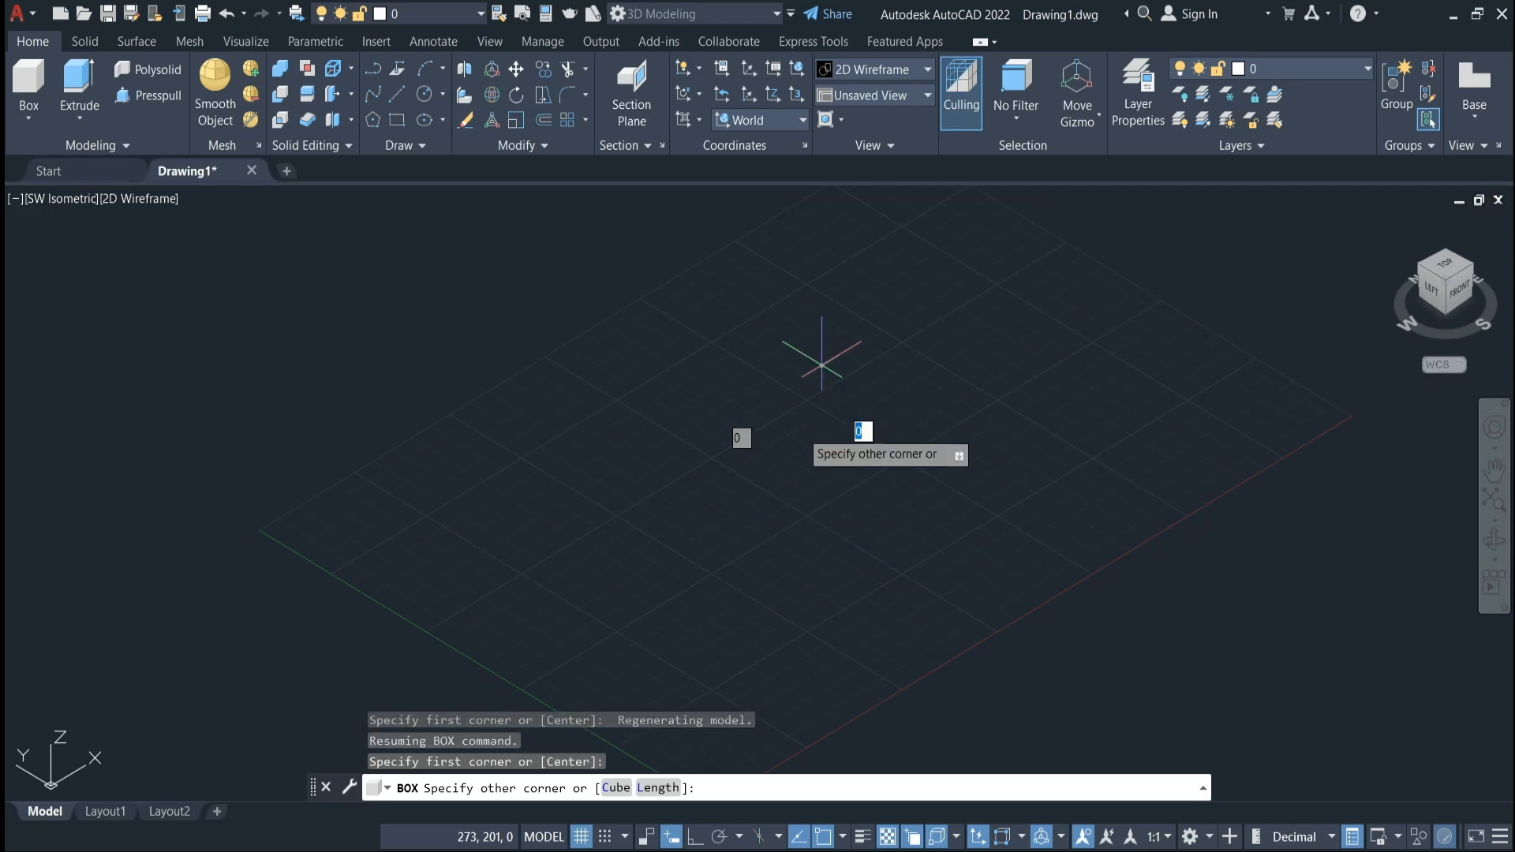
Complete the box by length, giving it a length, width and height of 150 each.
click(659, 788)
text(1)
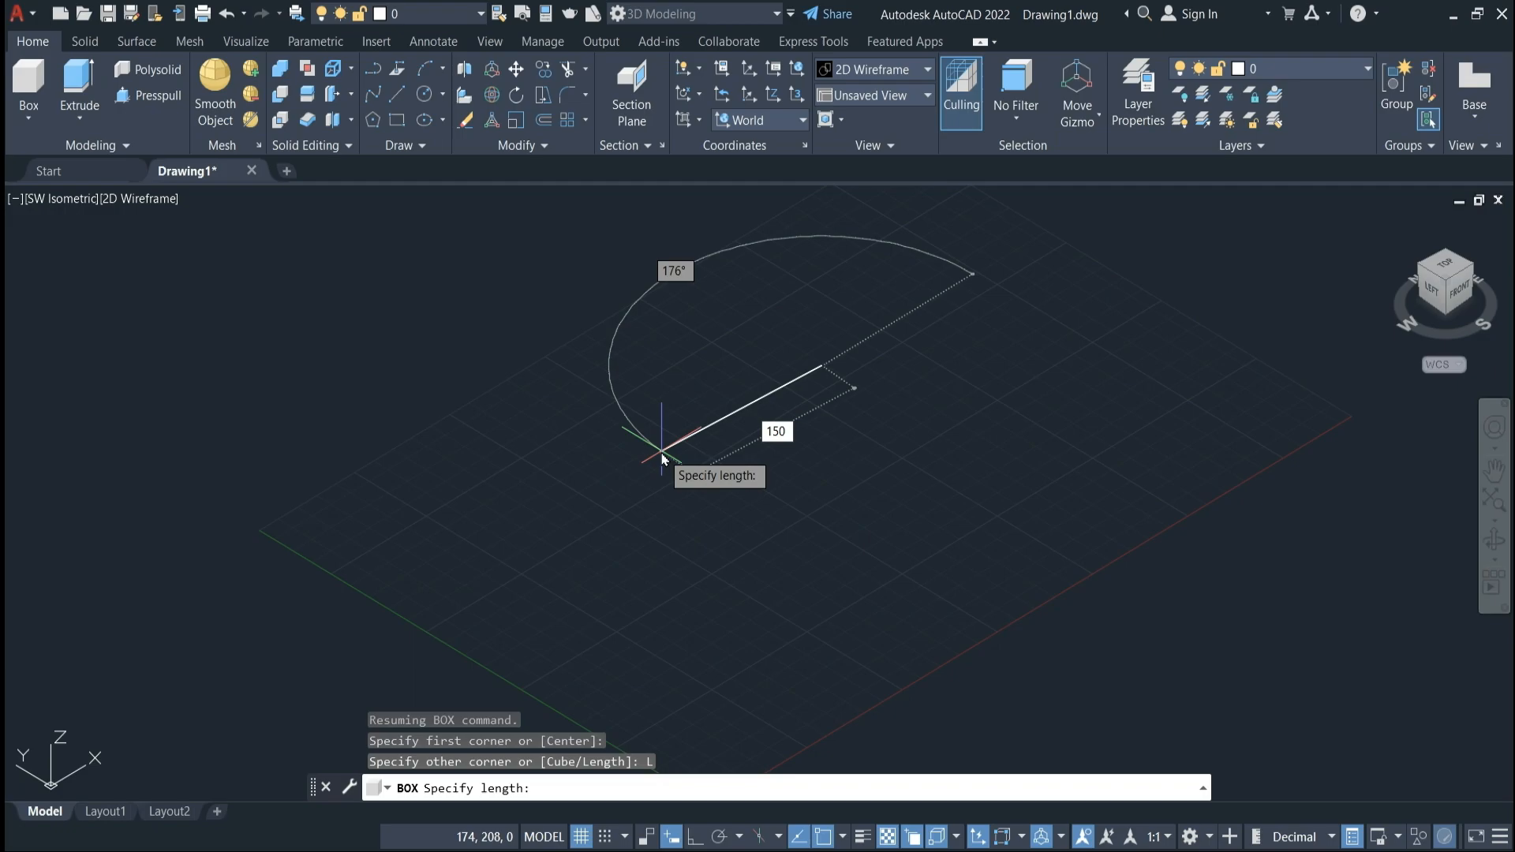
text(50)
key(Return)
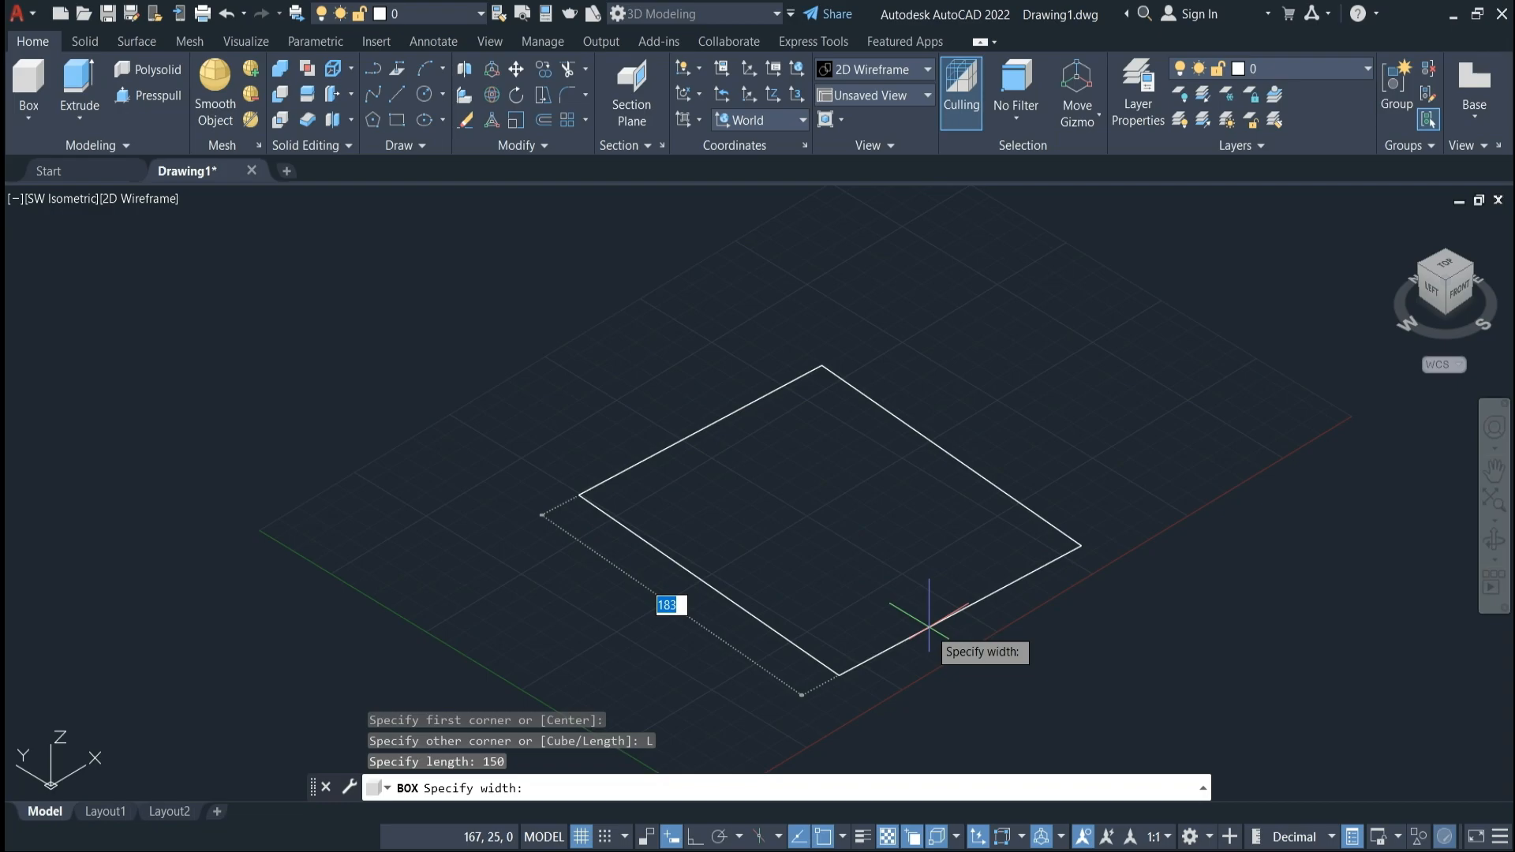
text(150)
key(Return)
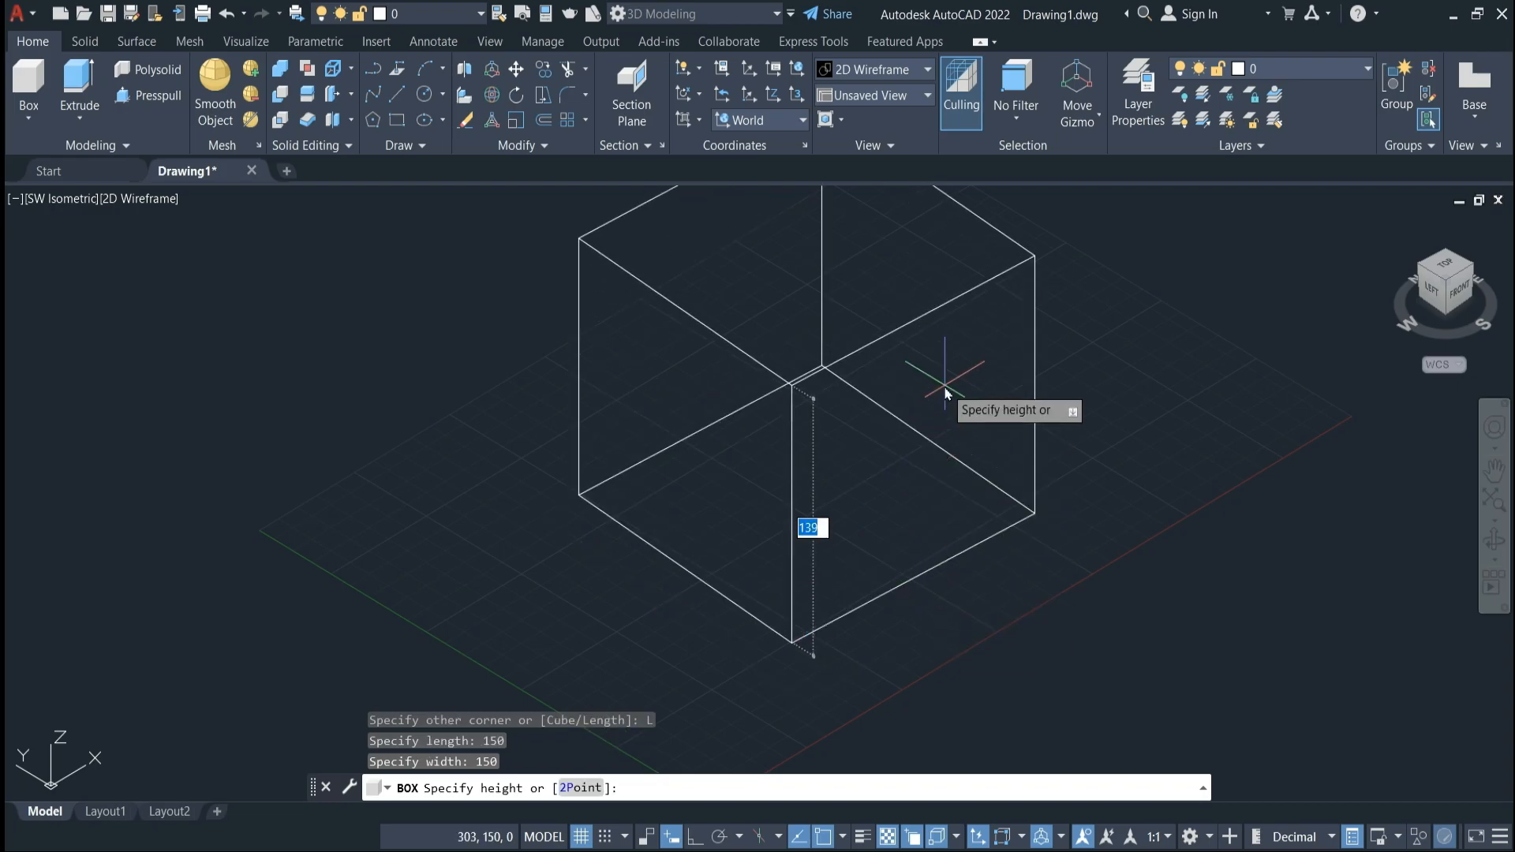
key(Return)
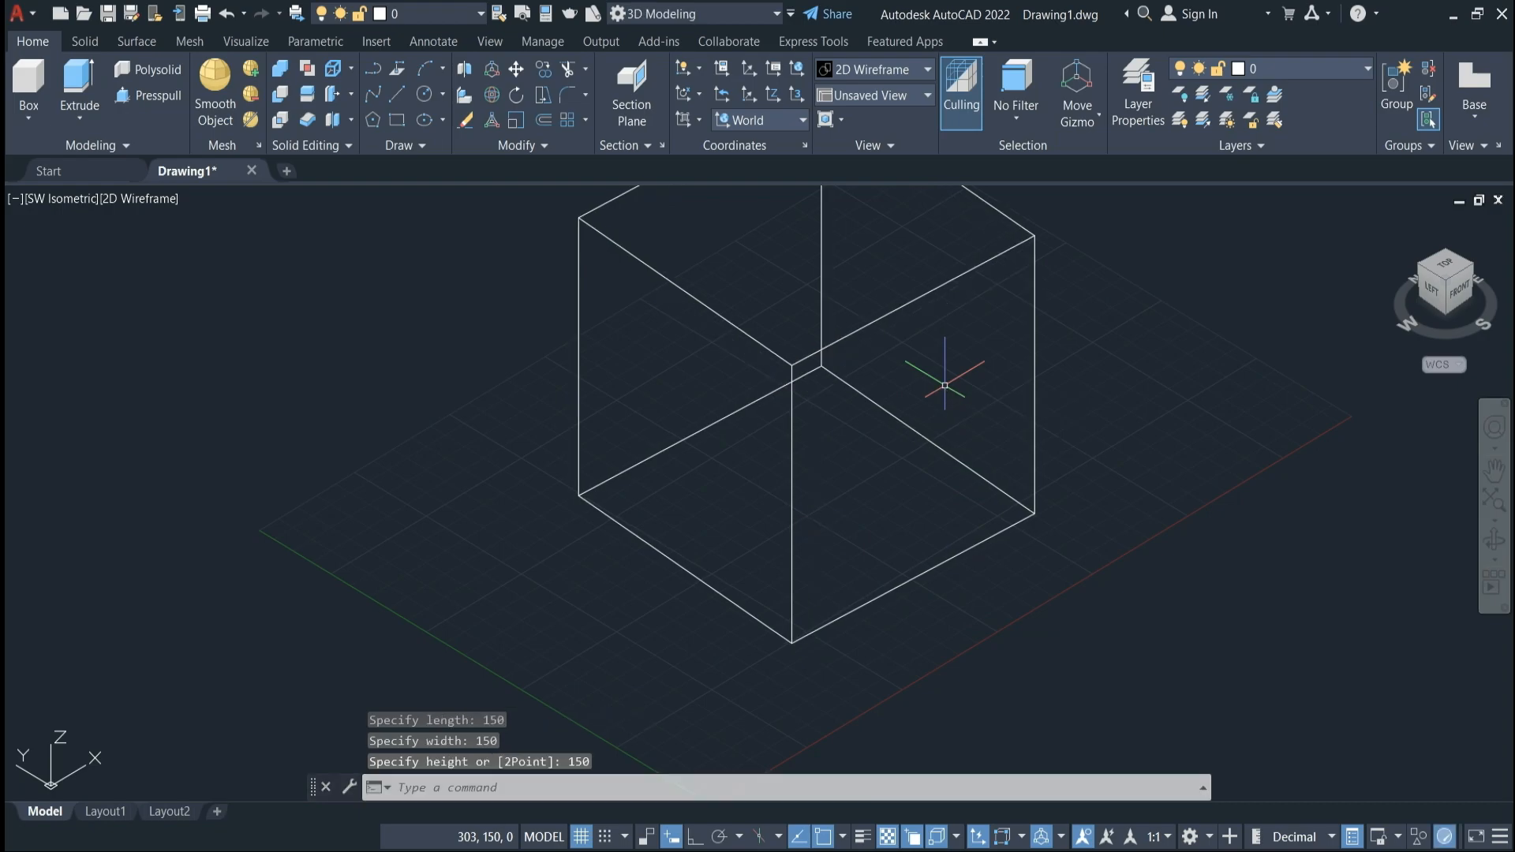
Inspect the cube in the Realistic visual style from different angles, ending in the home view.
scroll(1026, 438, down, 2)
scroll(1028, 483, down, 2)
scroll(986, 449, up, 3)
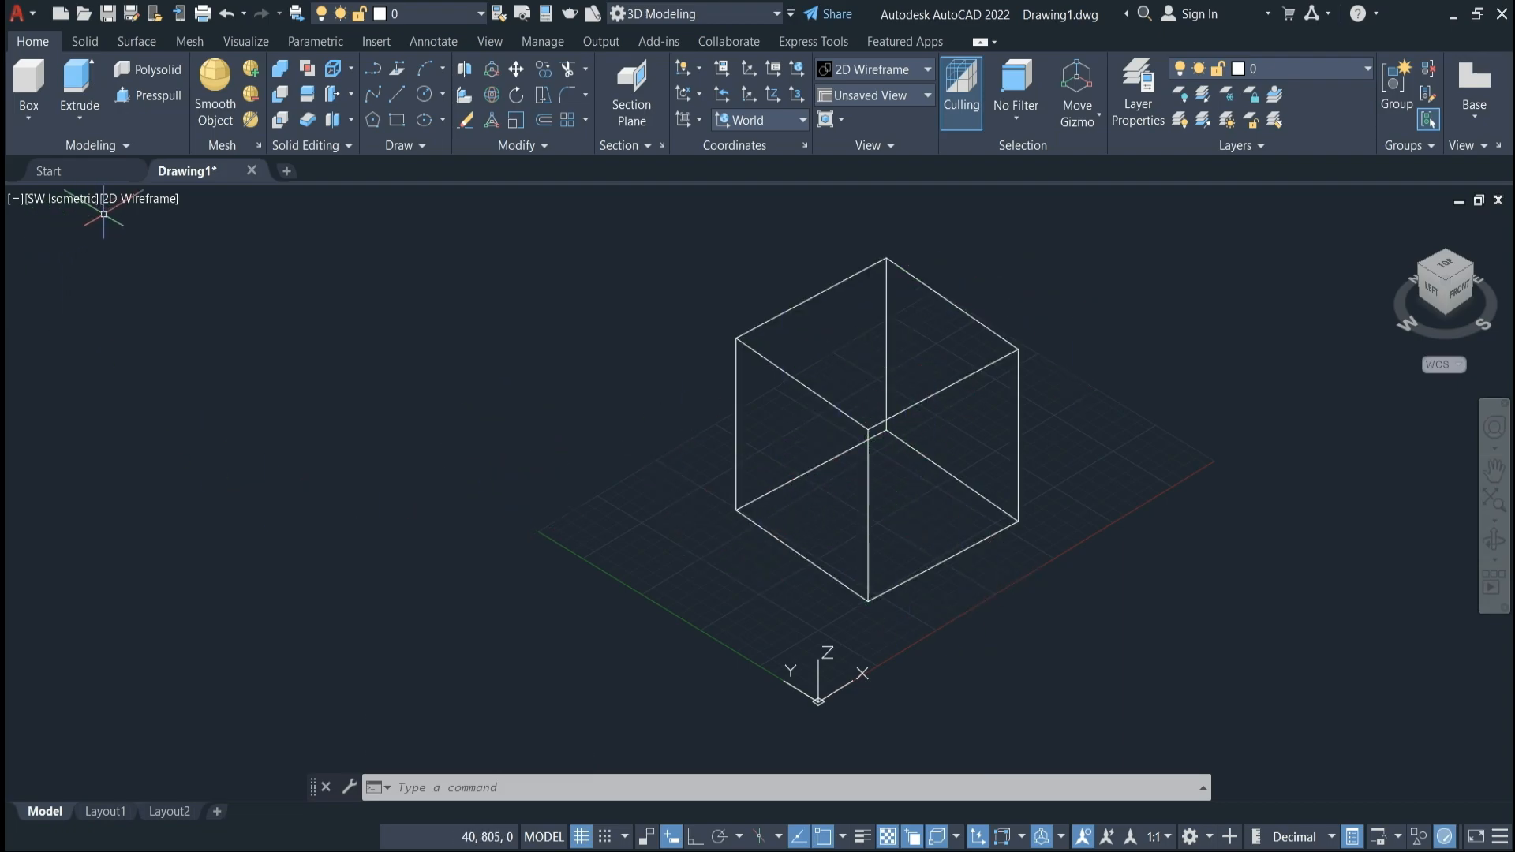
click(133, 199)
click(138, 304)
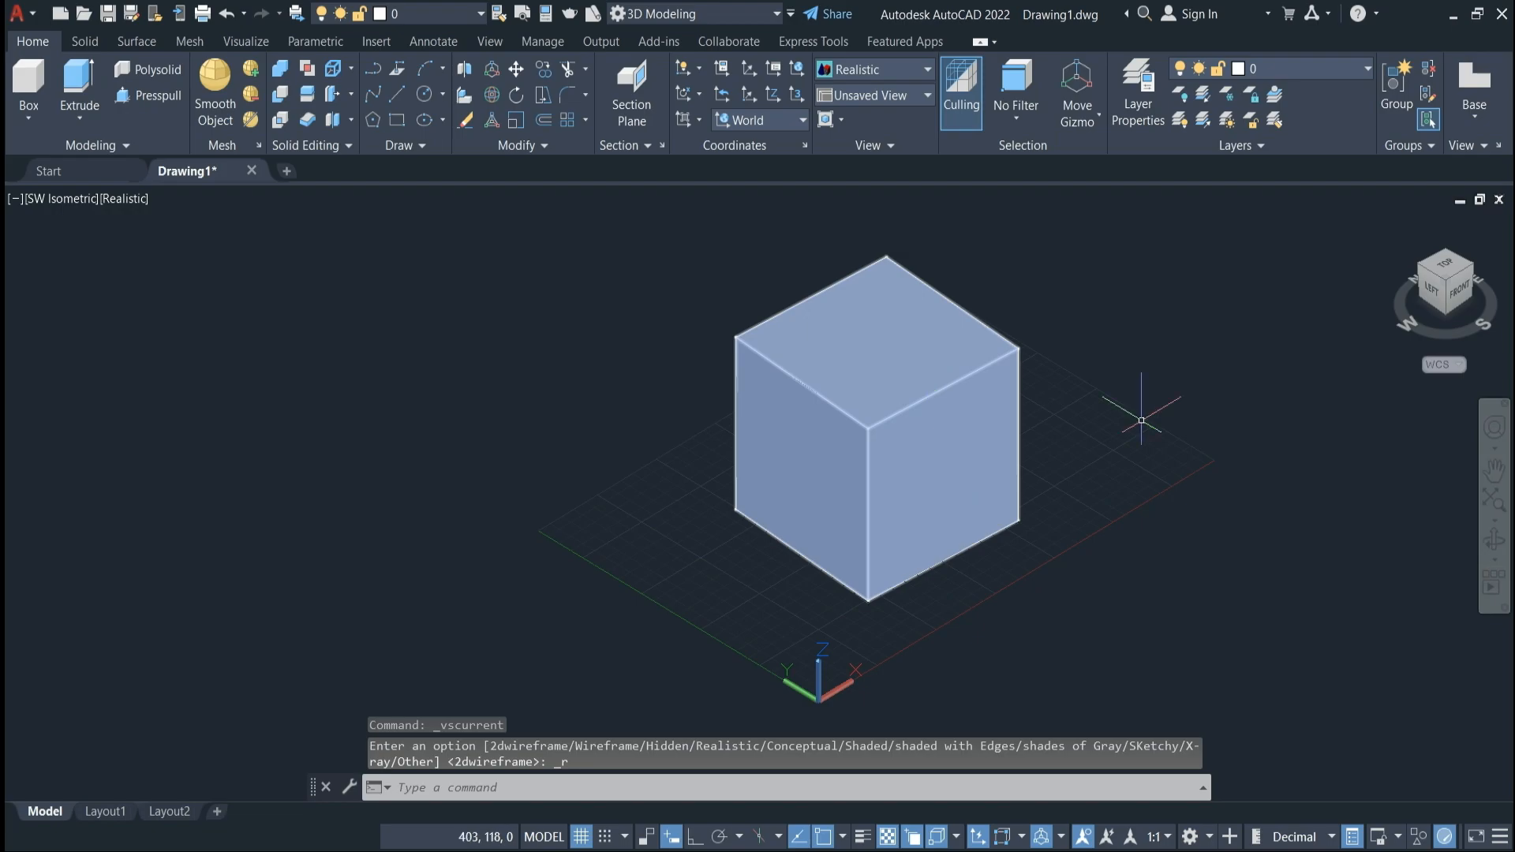
click(1492, 539)
drag(1217, 503, 1149, 543)
key(Escape)
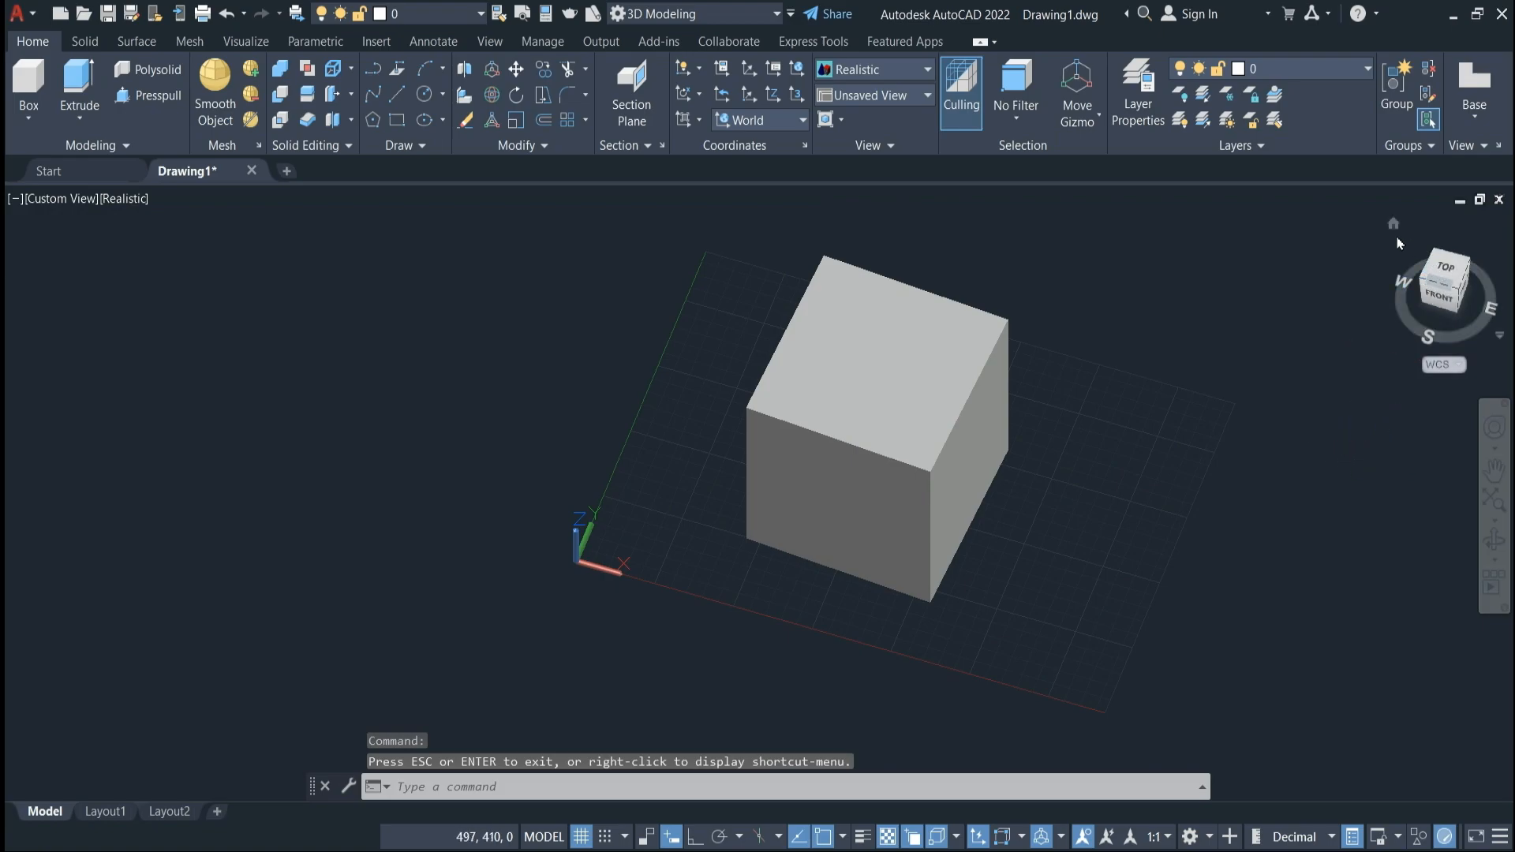
click(1395, 226)
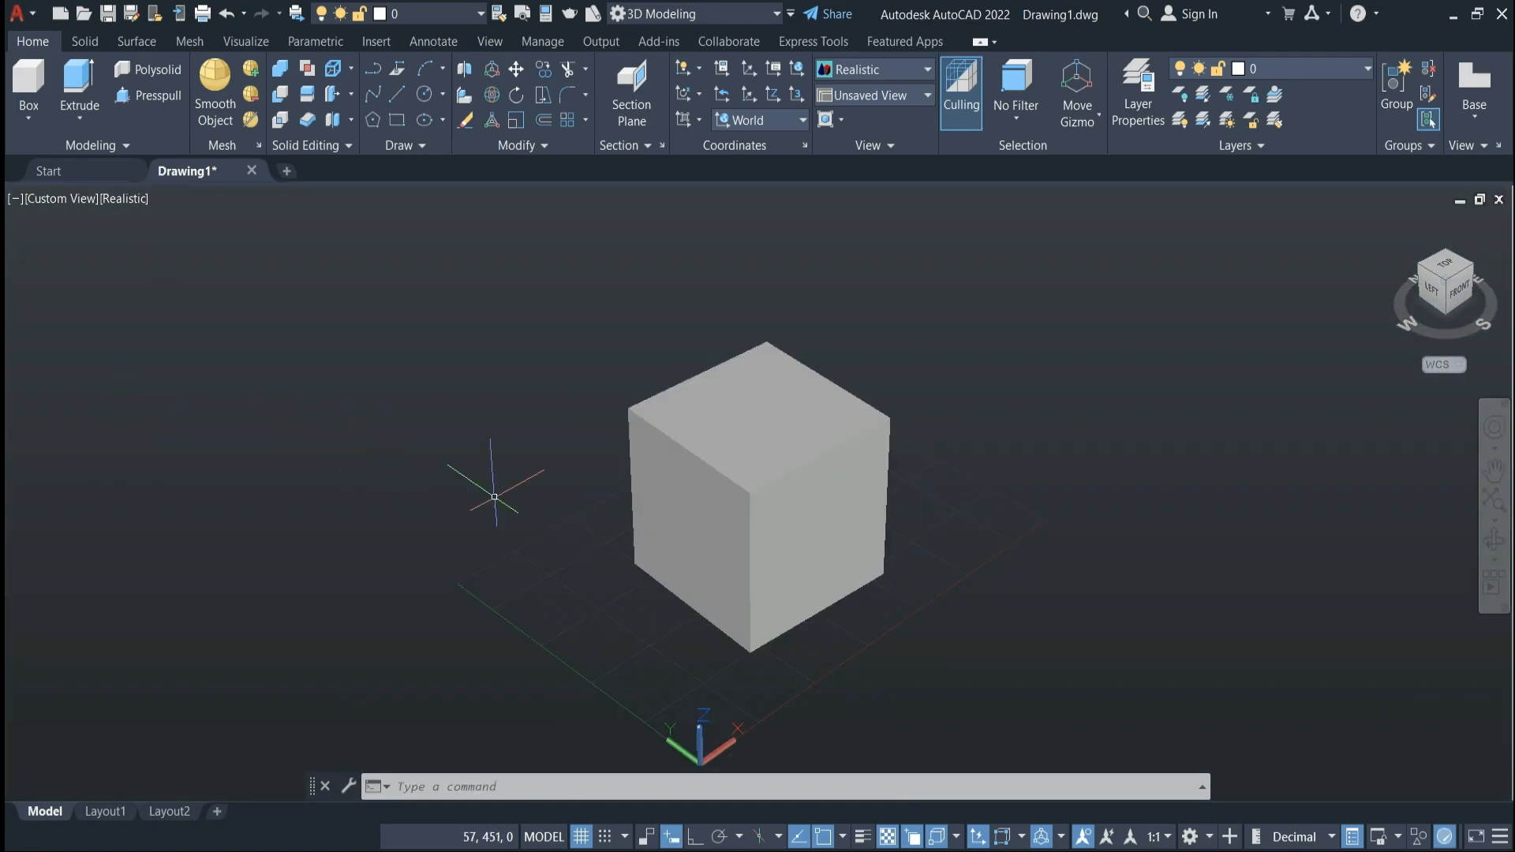
Apply the Conceptual visual style to the viewport showing the cube.
click(122, 200)
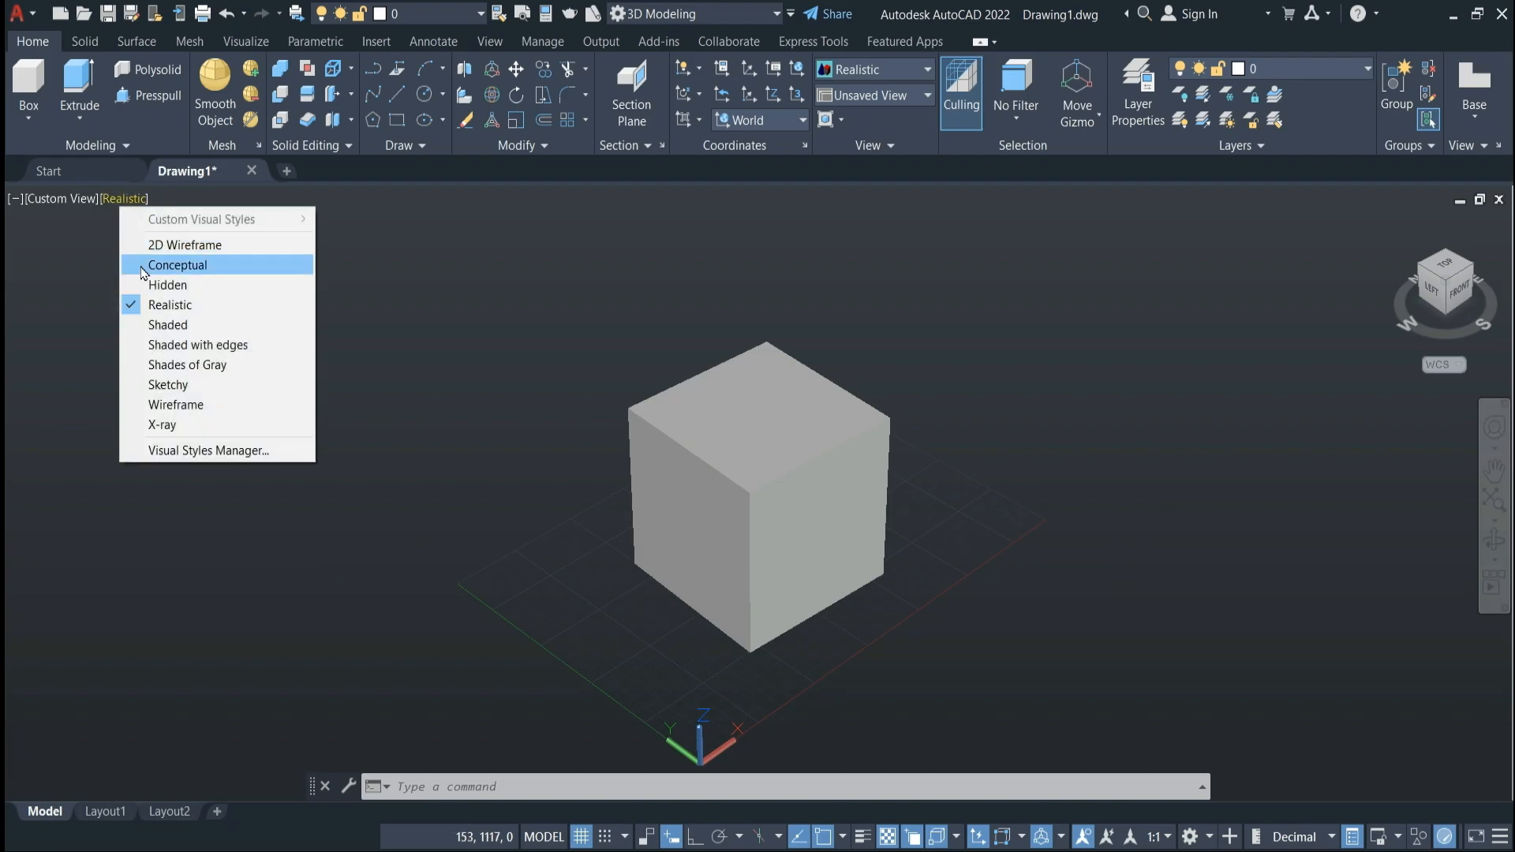
click(158, 264)
shift+middle_drag(505, 442, 1168, 506)
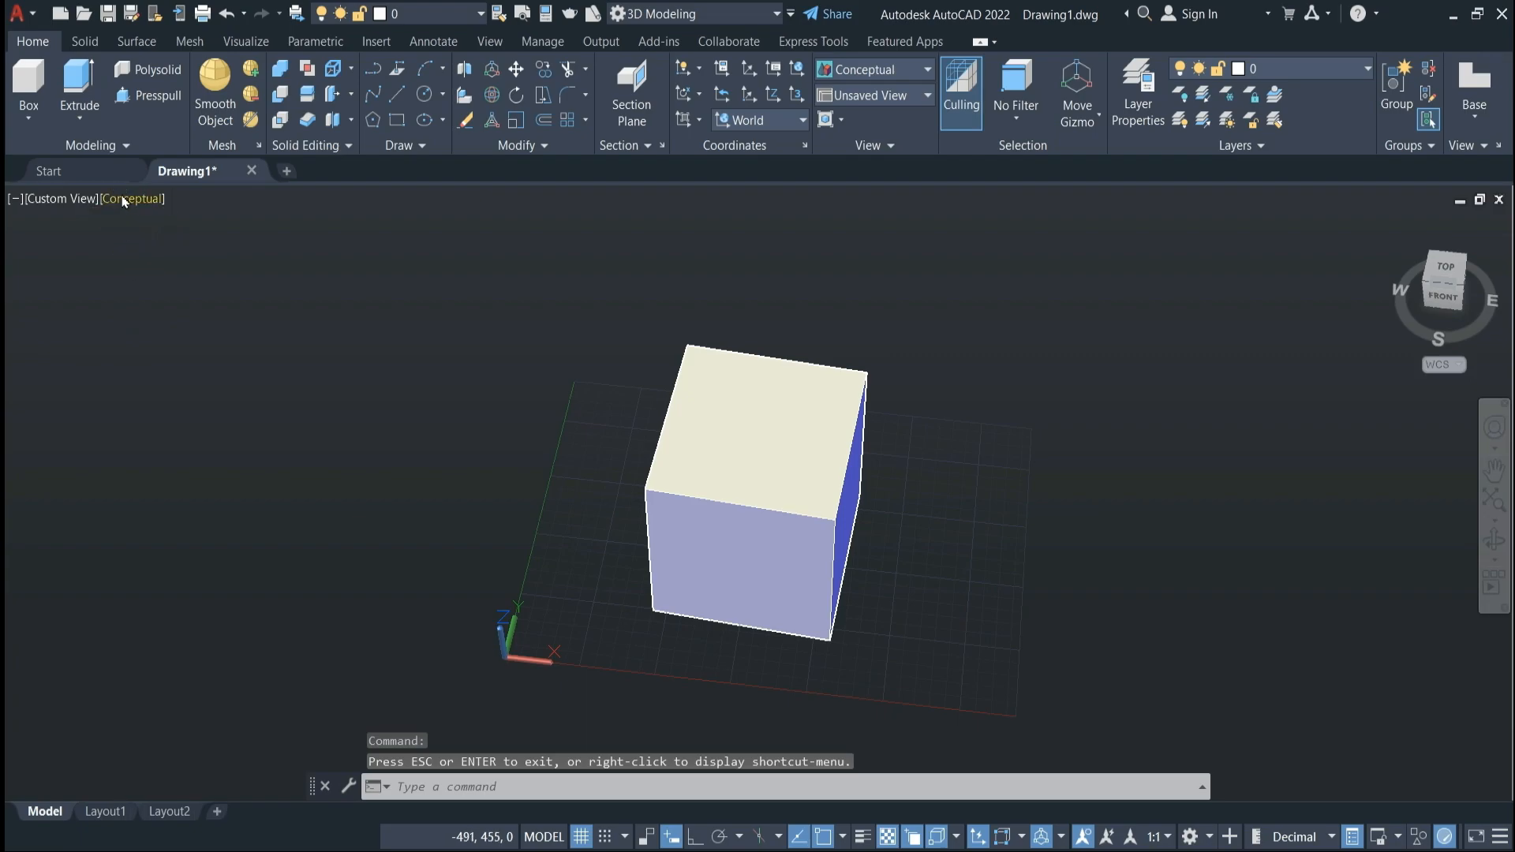
click(125, 193)
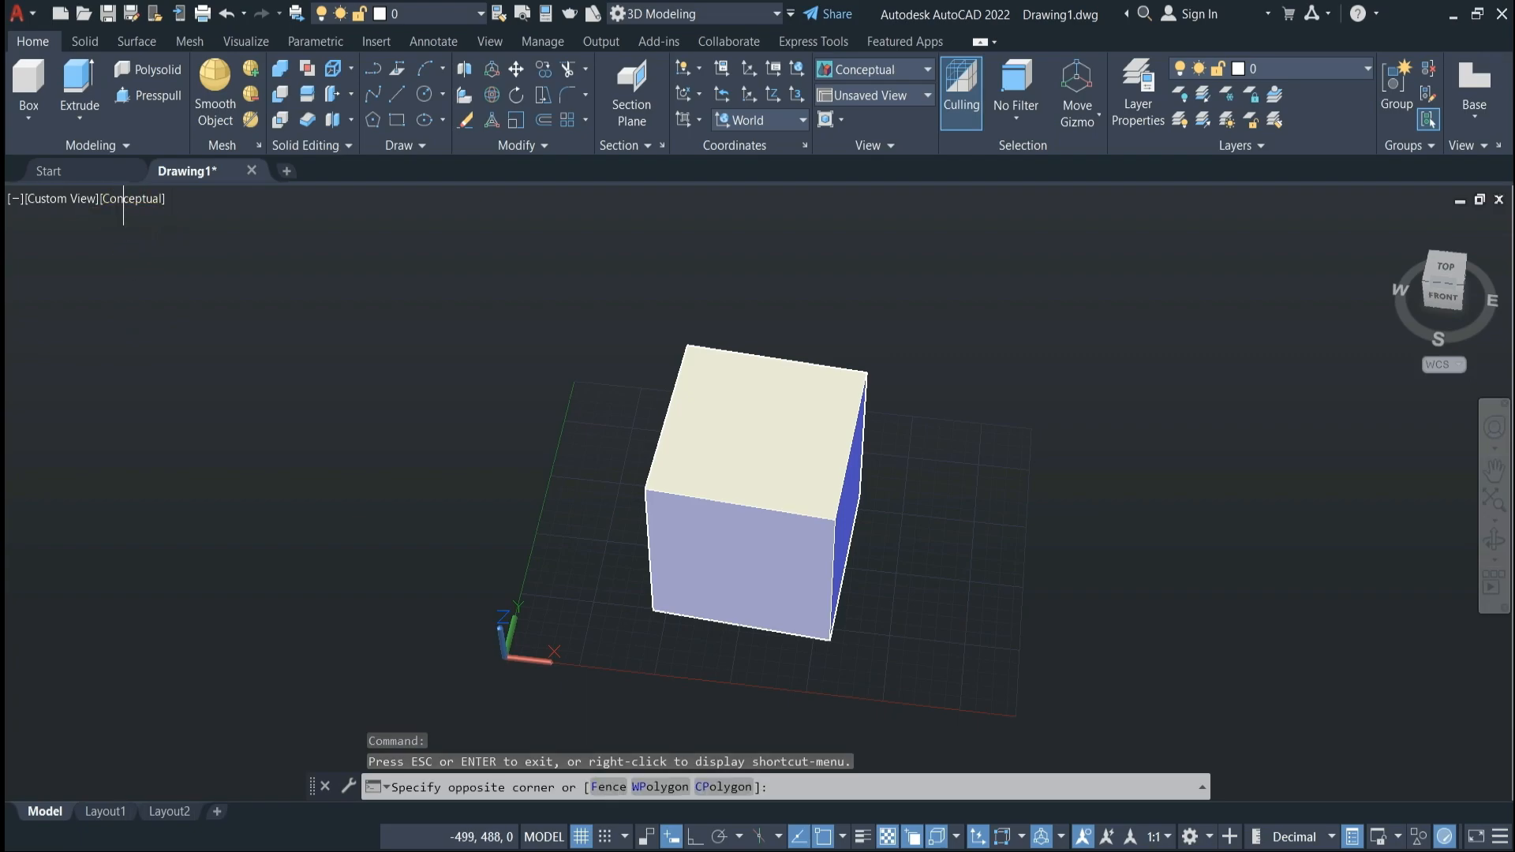
Apply the Hidden visual style and orbit the cube to view it from its back side.
key(Escape)
click(126, 202)
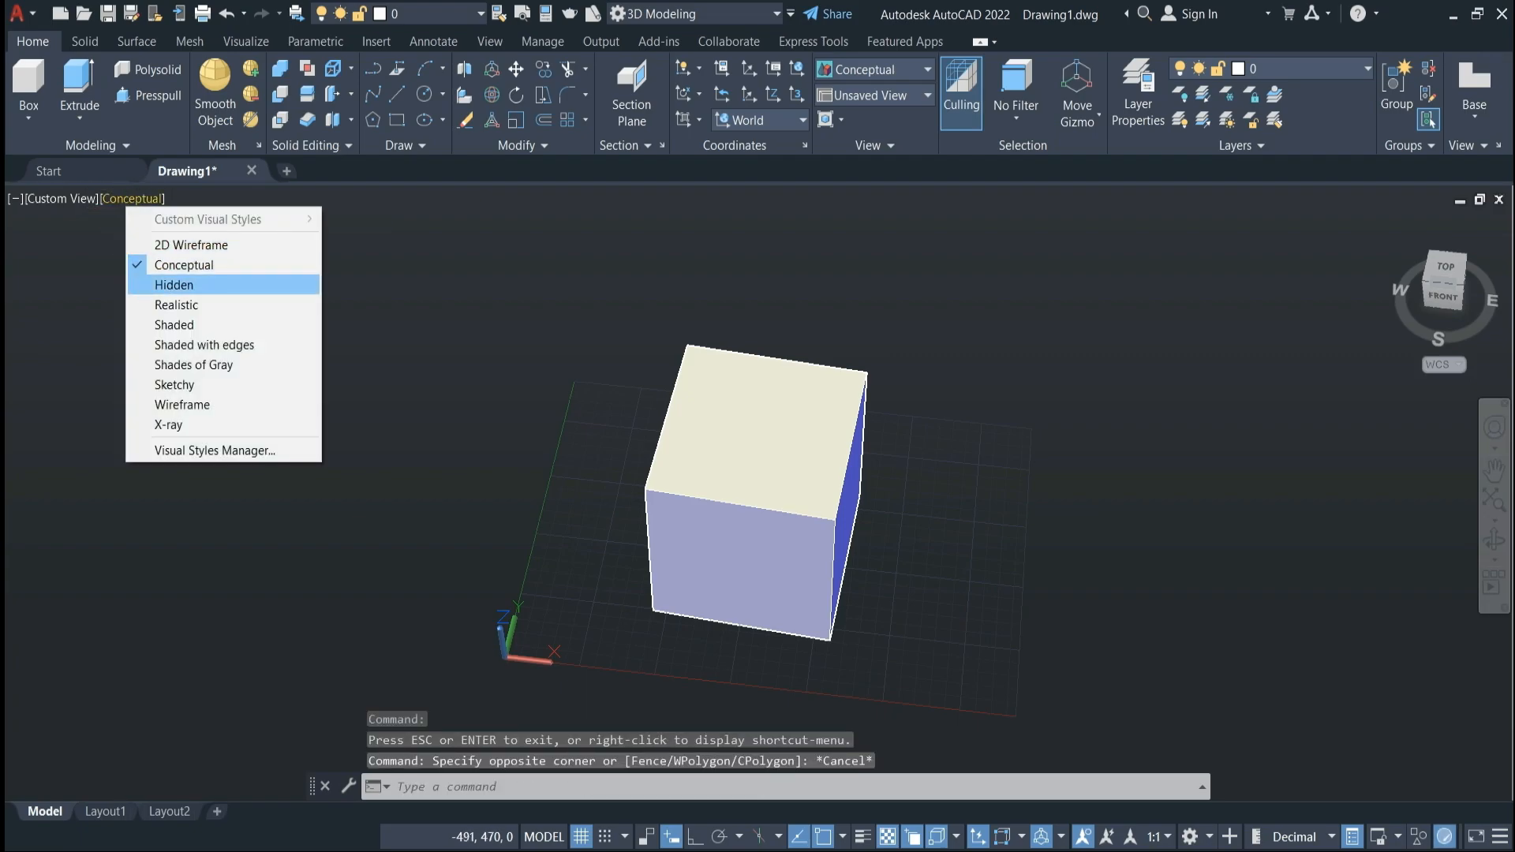
click(141, 285)
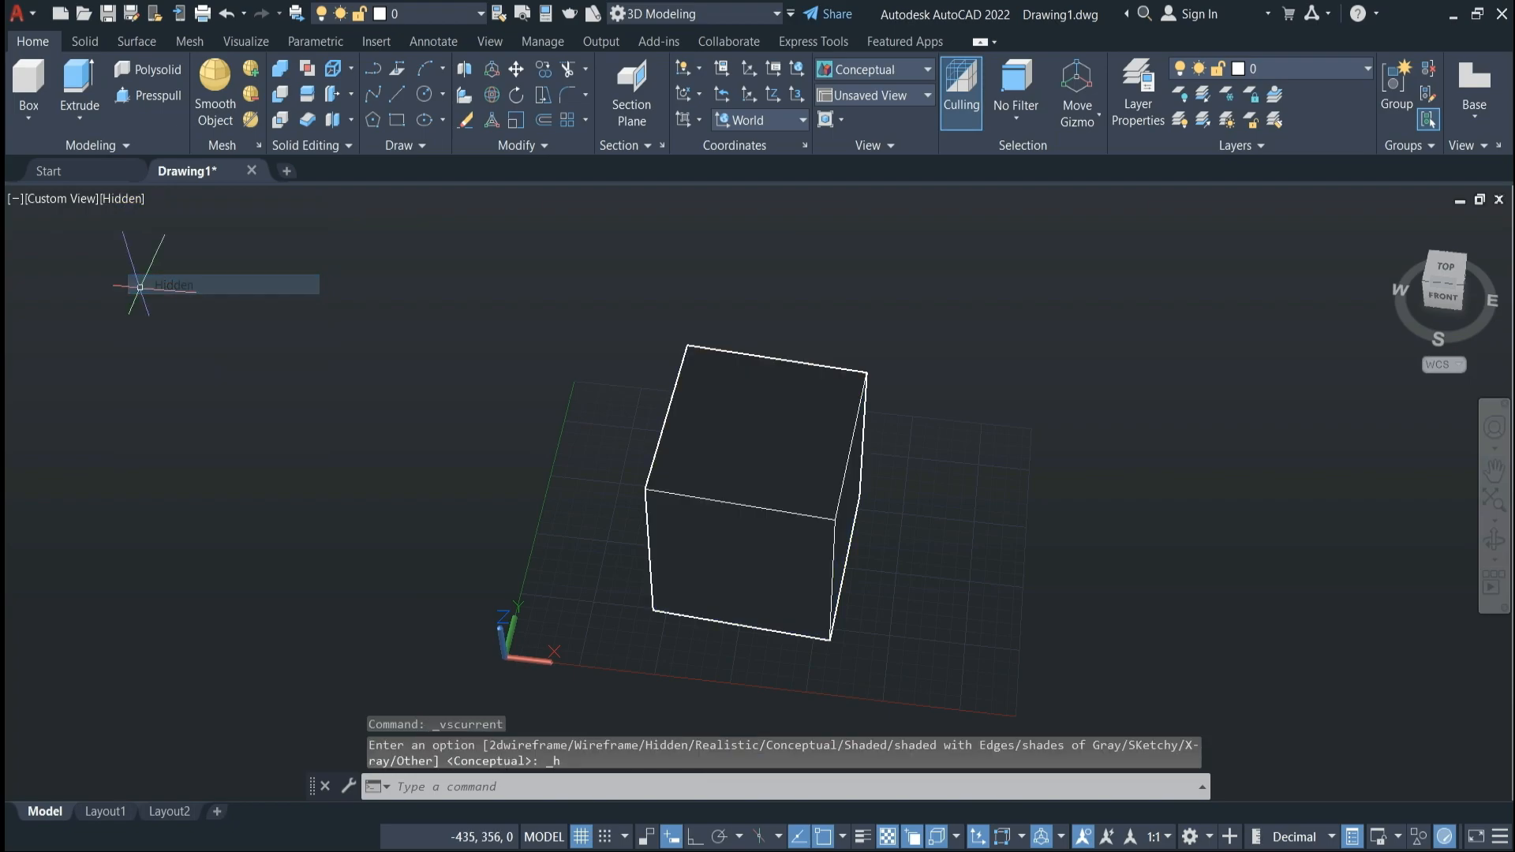
click(1490, 546)
drag(1258, 609, 900, 555)
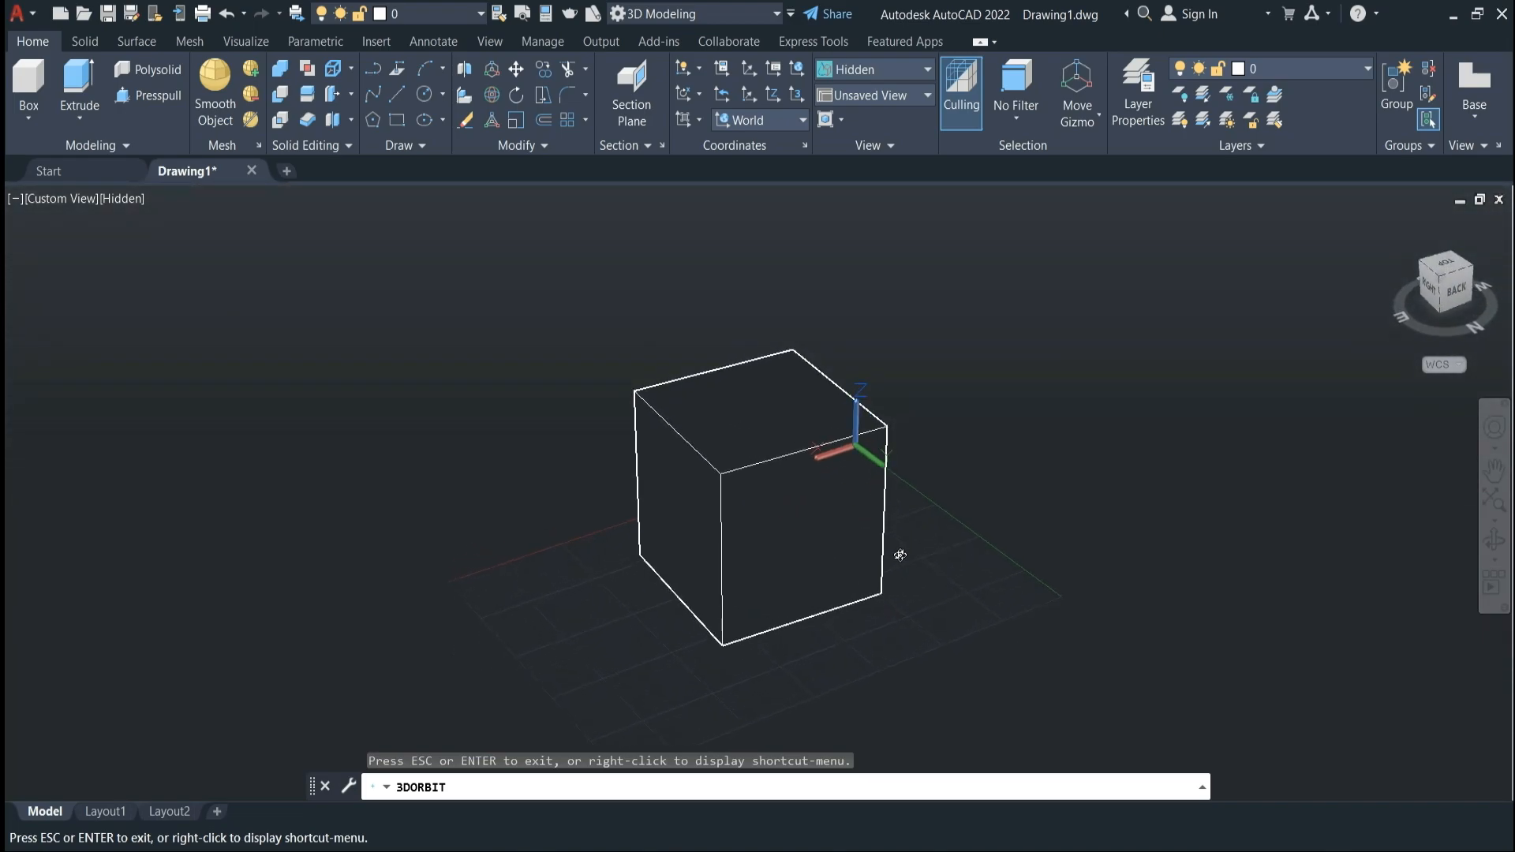
key(Escape)
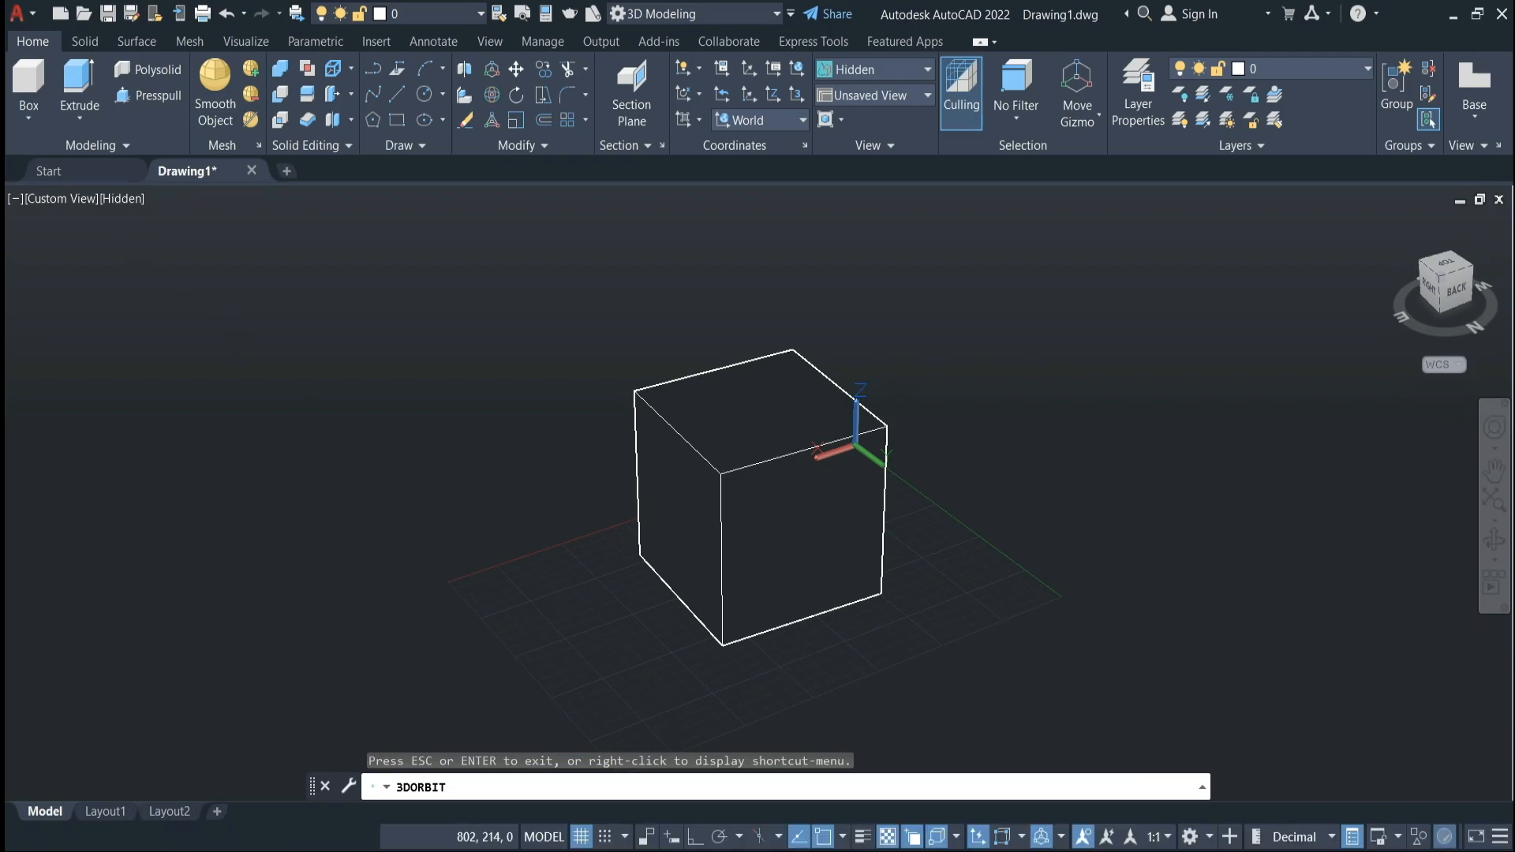
Compare the cube in the Realistic and Shaded visual styles, ending in Shaded.
click(123, 200)
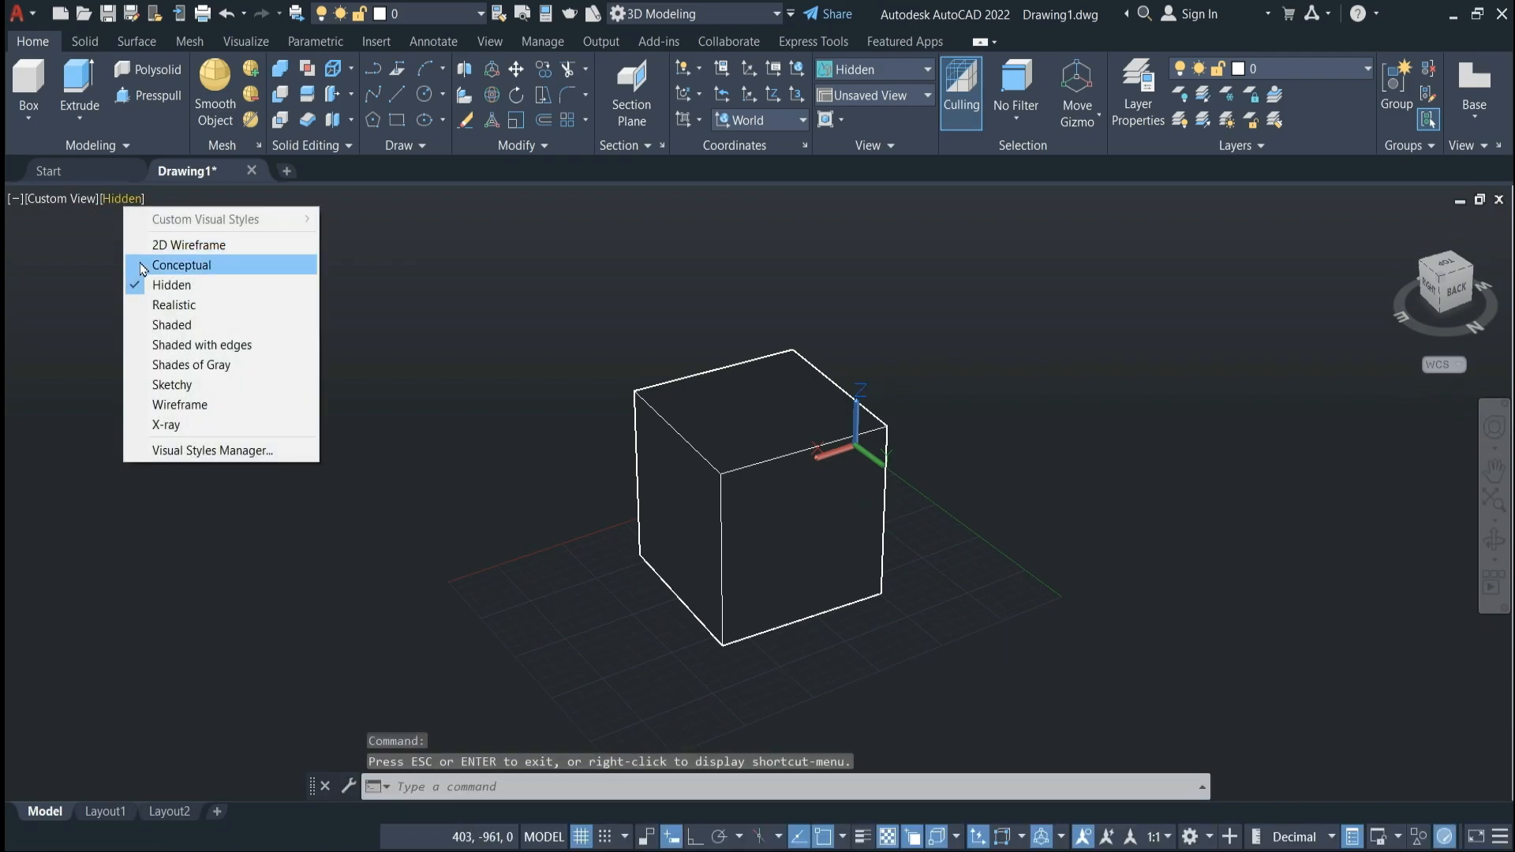
click(146, 303)
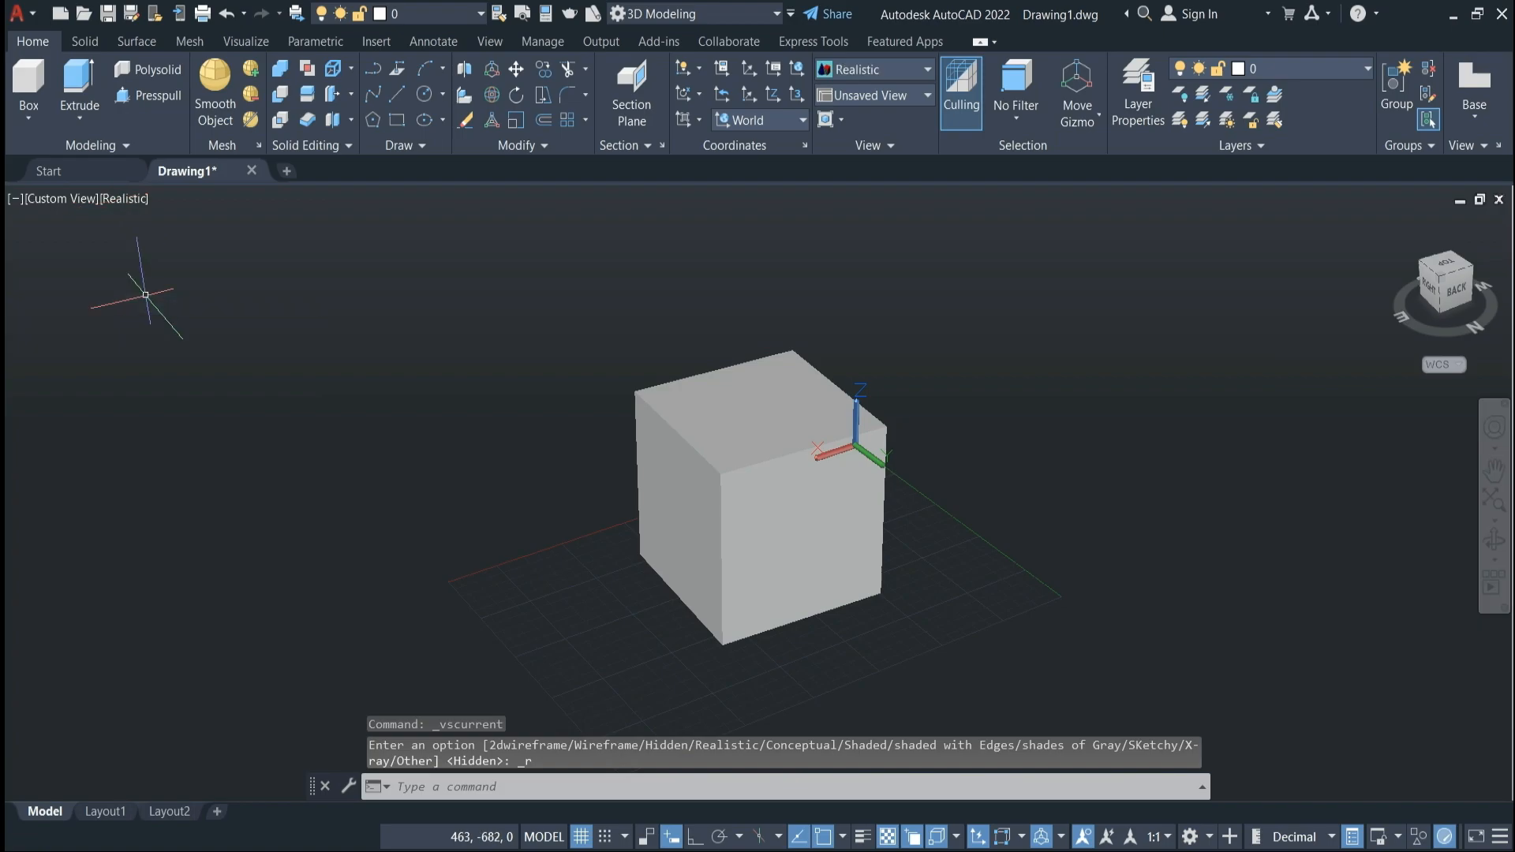
click(124, 199)
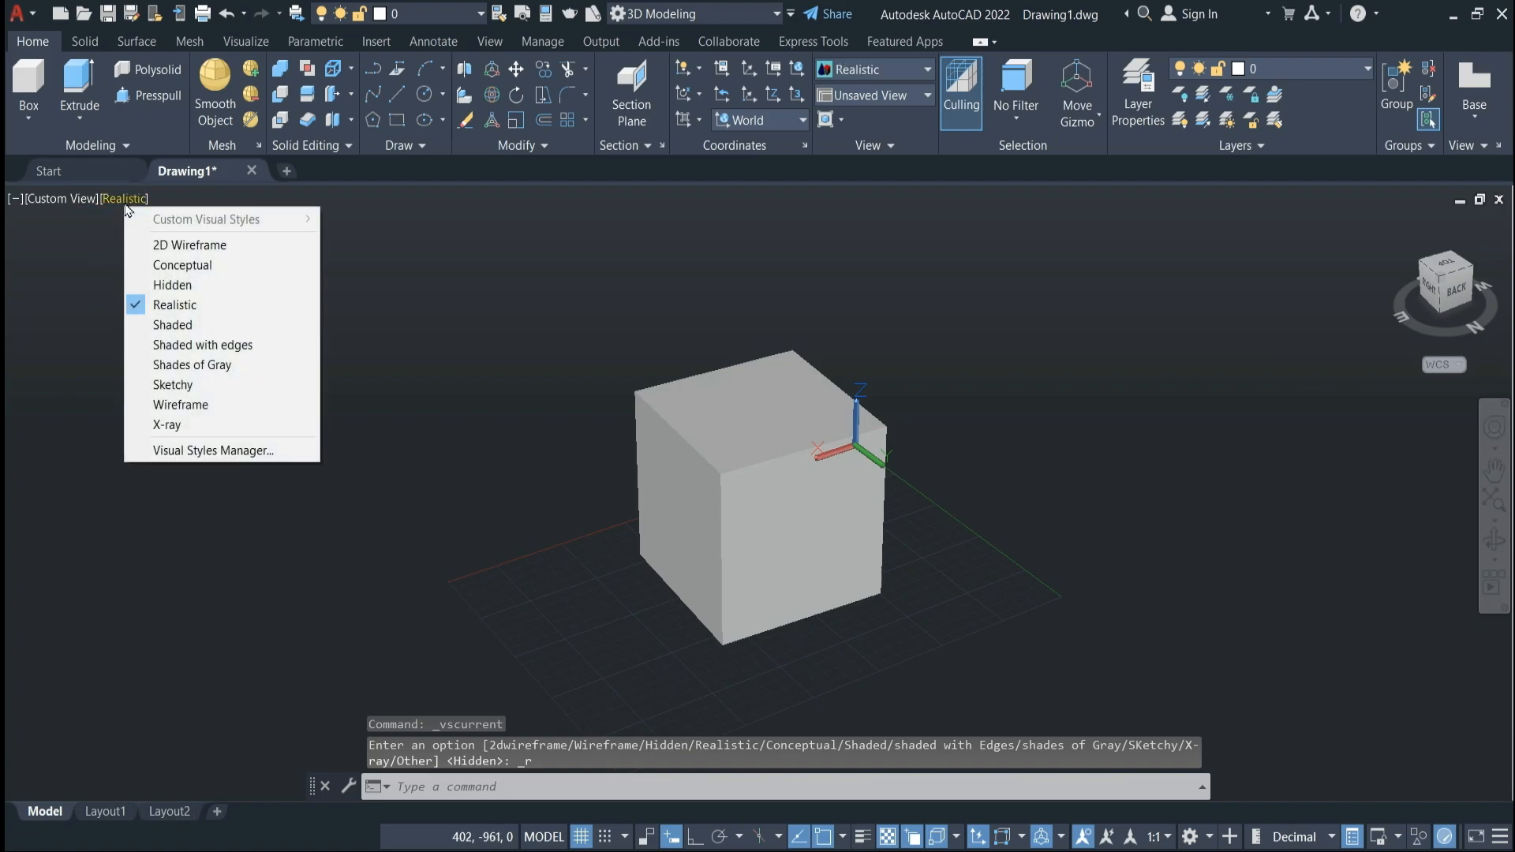
click(162, 324)
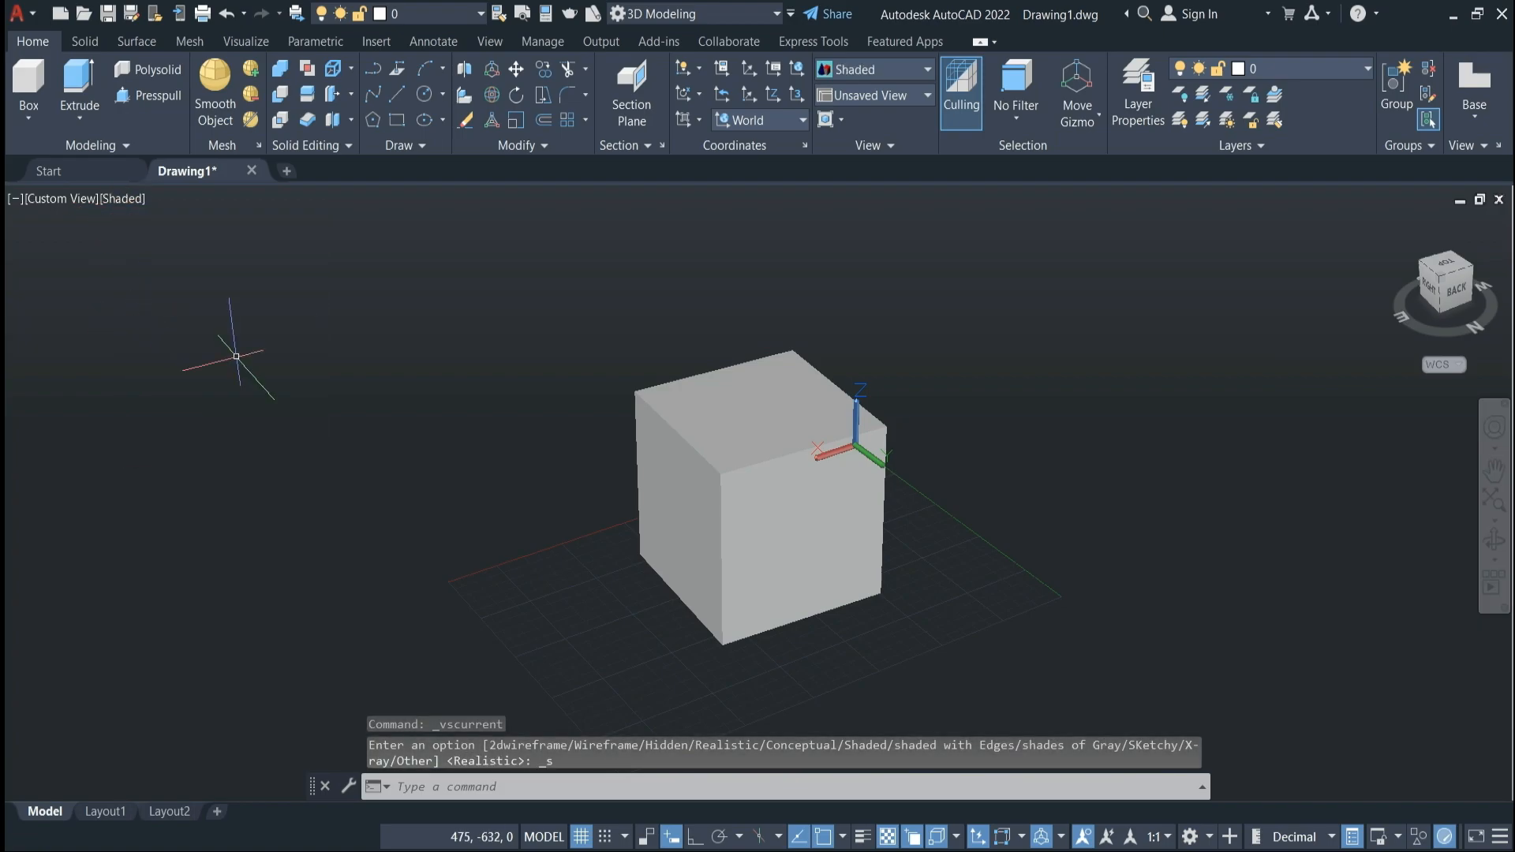
View the cube in the Shaded with edges visual style, followed by Shades of Gray.
scroll(744, 490, up, 2)
click(122, 199)
click(132, 347)
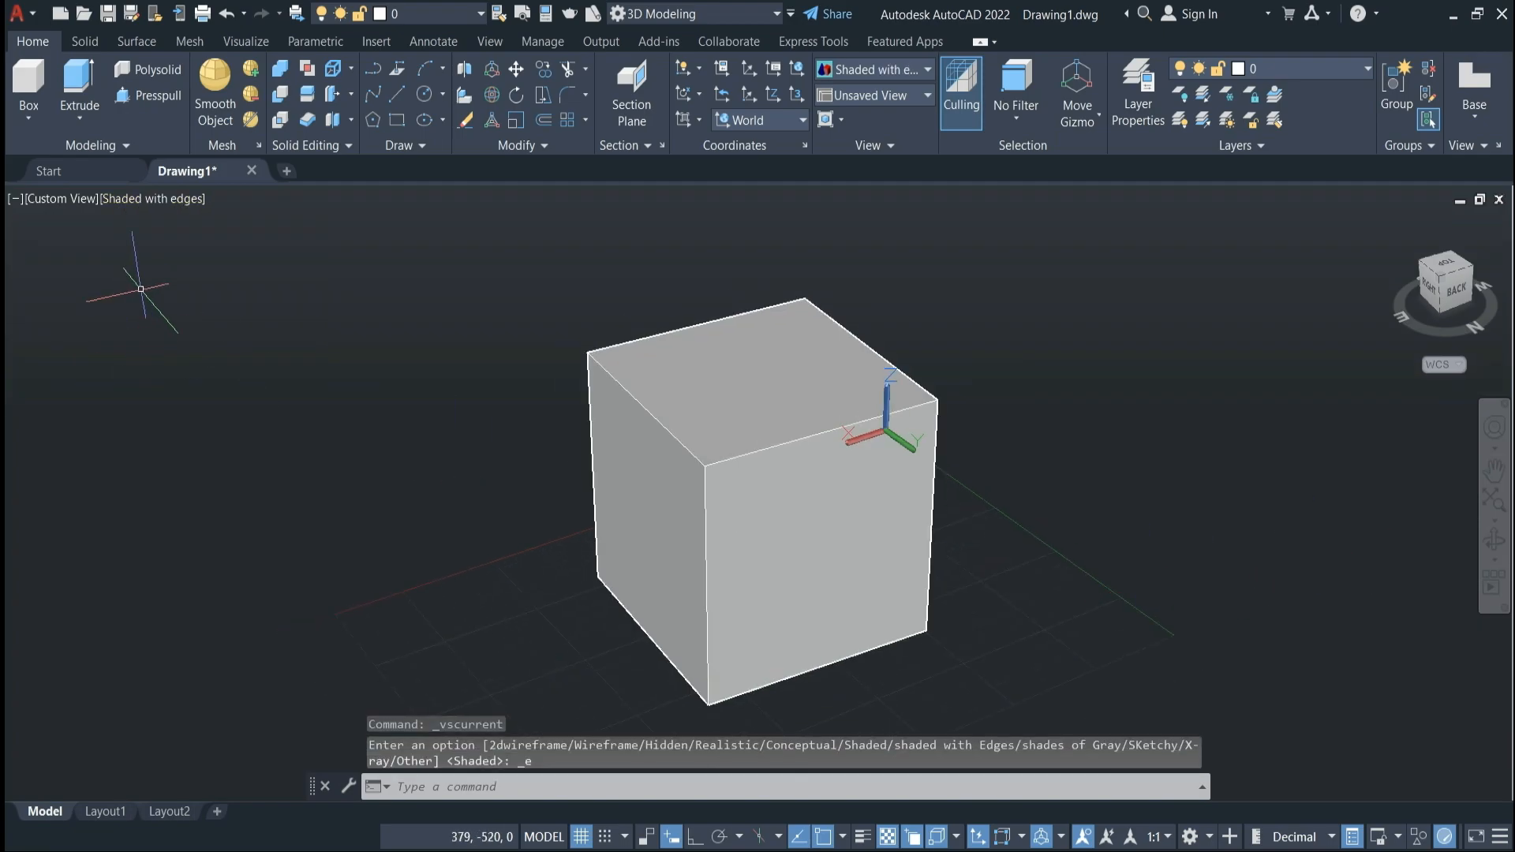
click(150, 199)
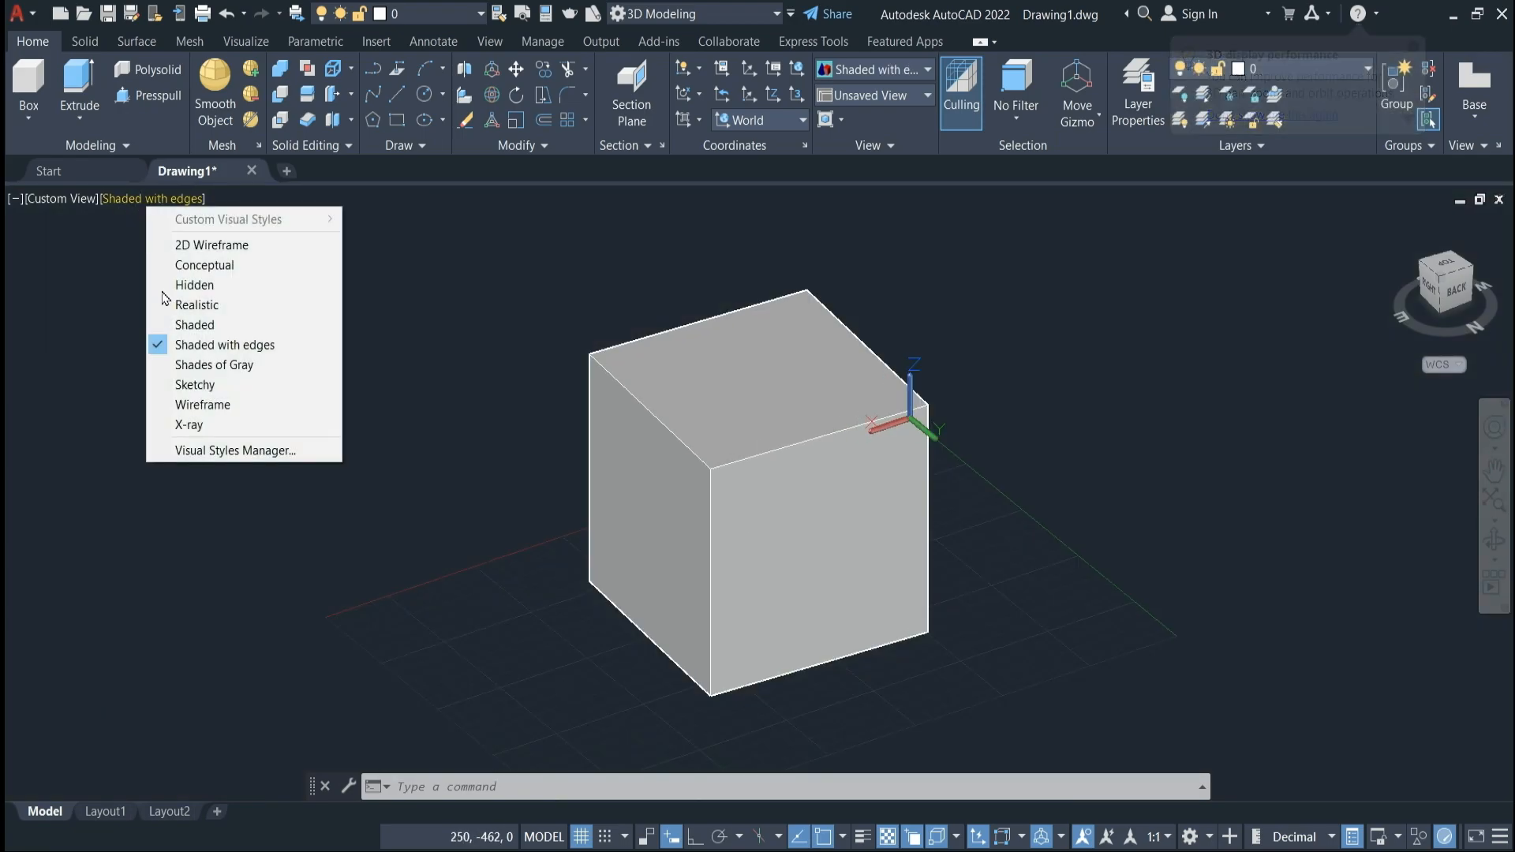
click(190, 365)
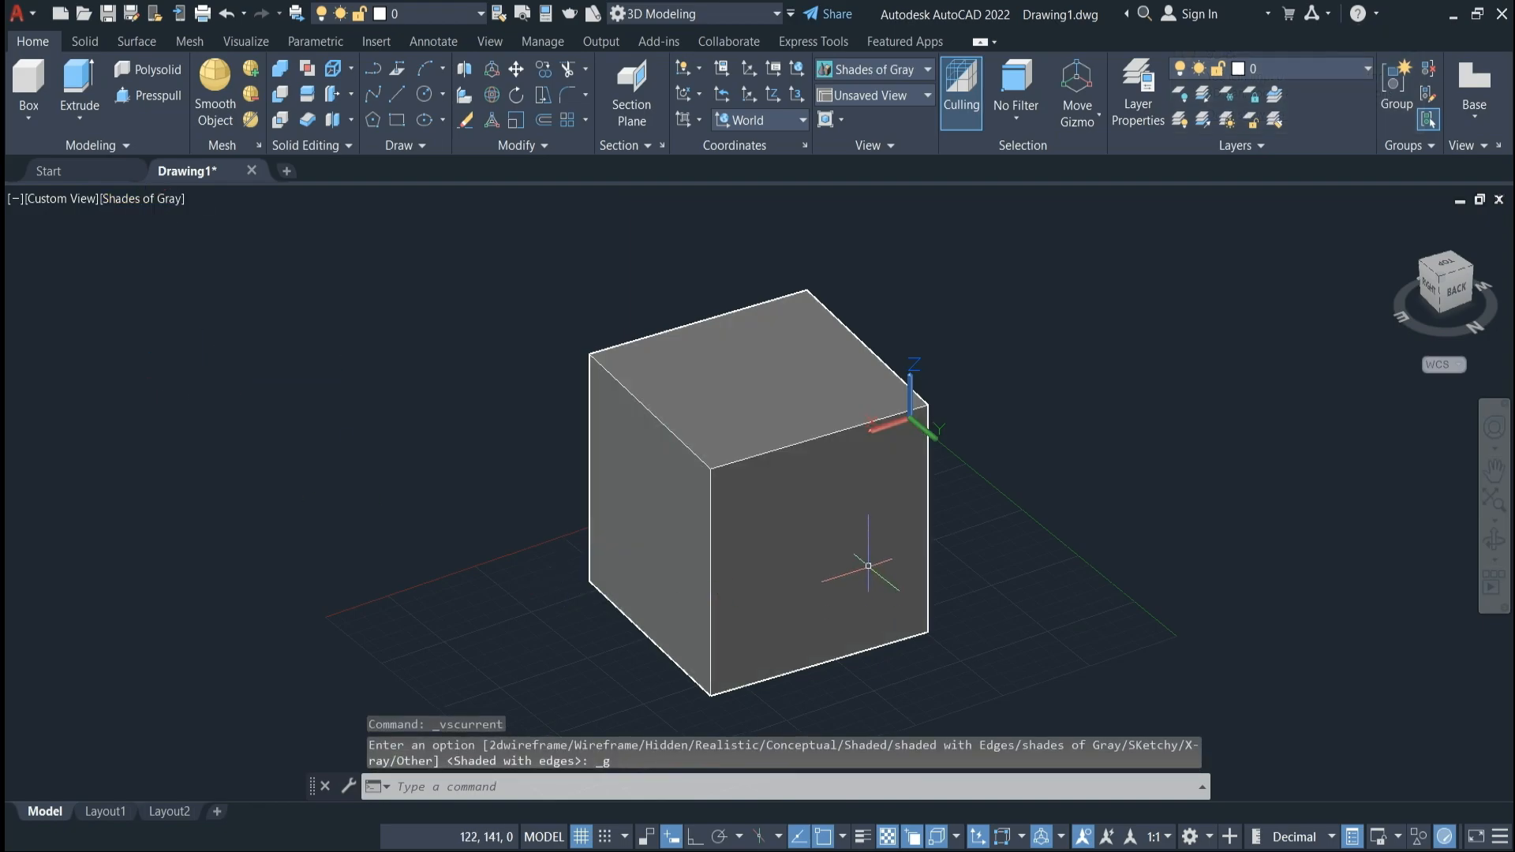
Apply the Sketchy visual style and examine the cube's edges up close.
click(145, 203)
click(169, 384)
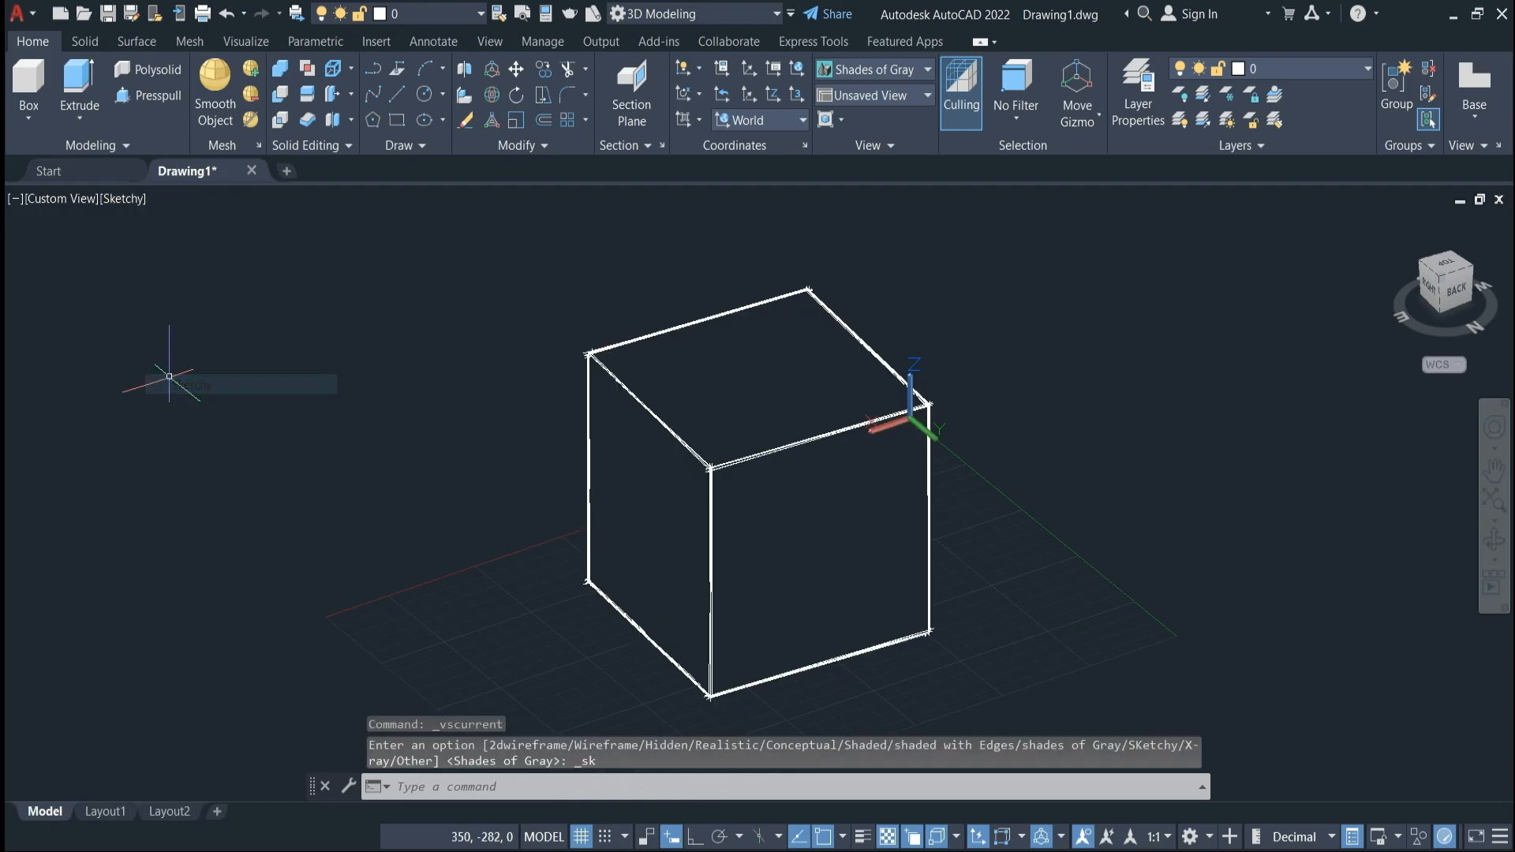
scroll(613, 373, up, 5)
scroll(719, 397, down, 5)
View the cube in the Wireframe visual style, followed by X-ray.
click(111, 198)
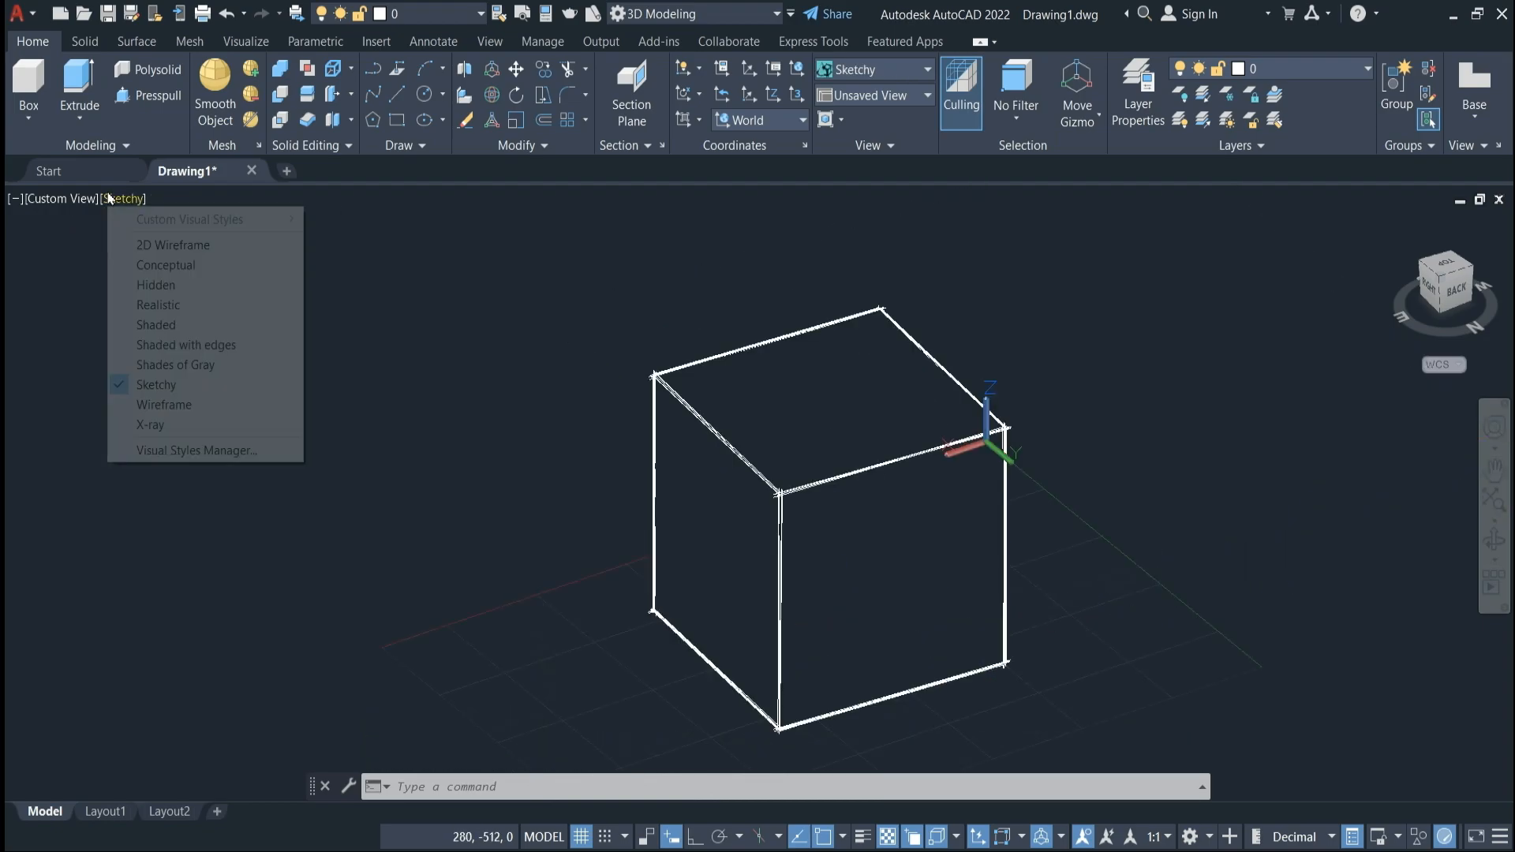
click(162, 405)
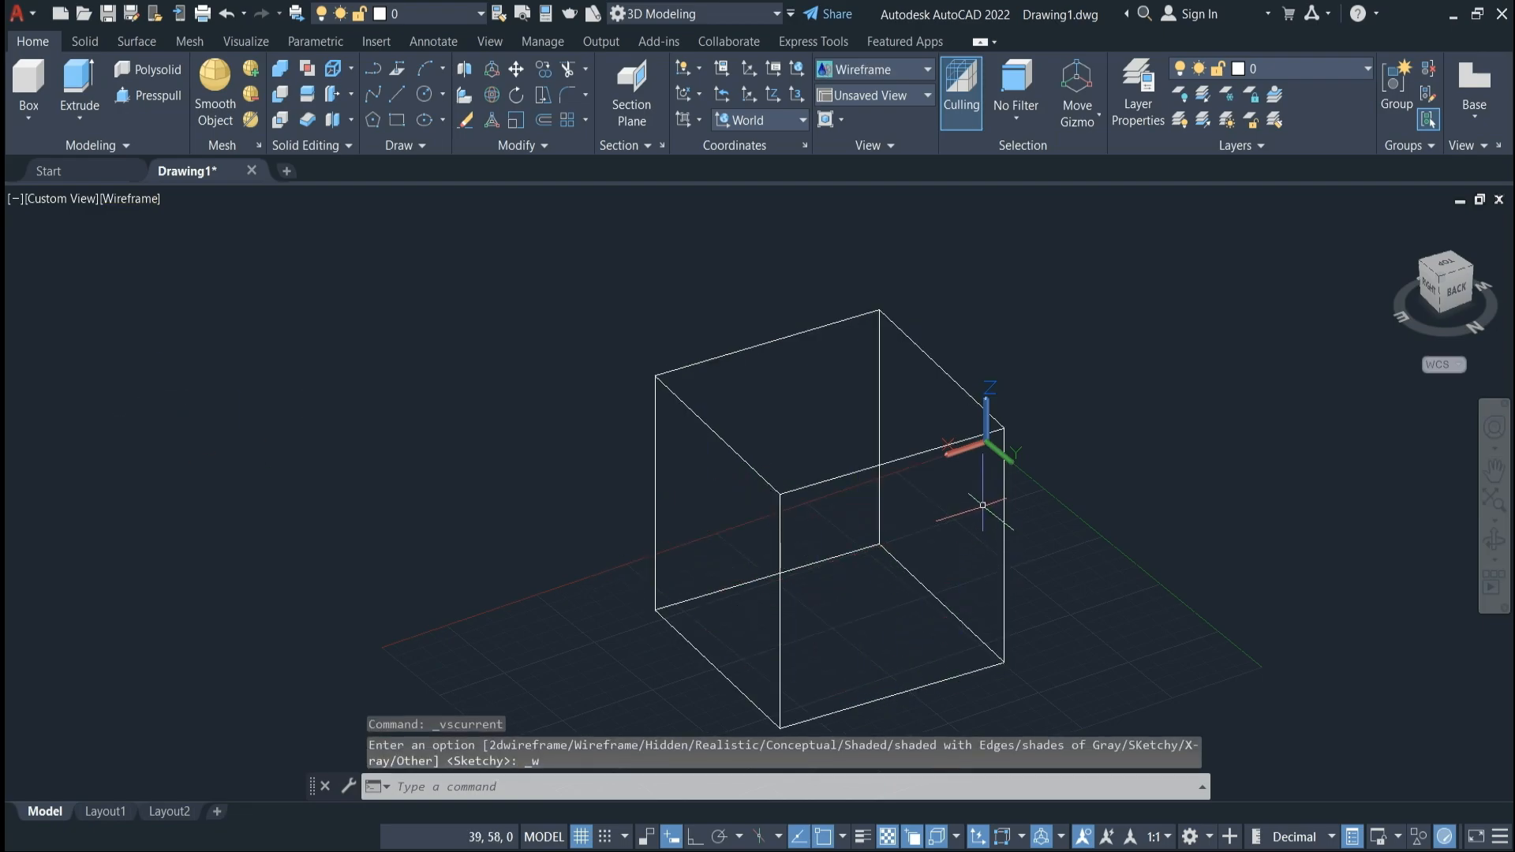
click(126, 200)
click(166, 424)
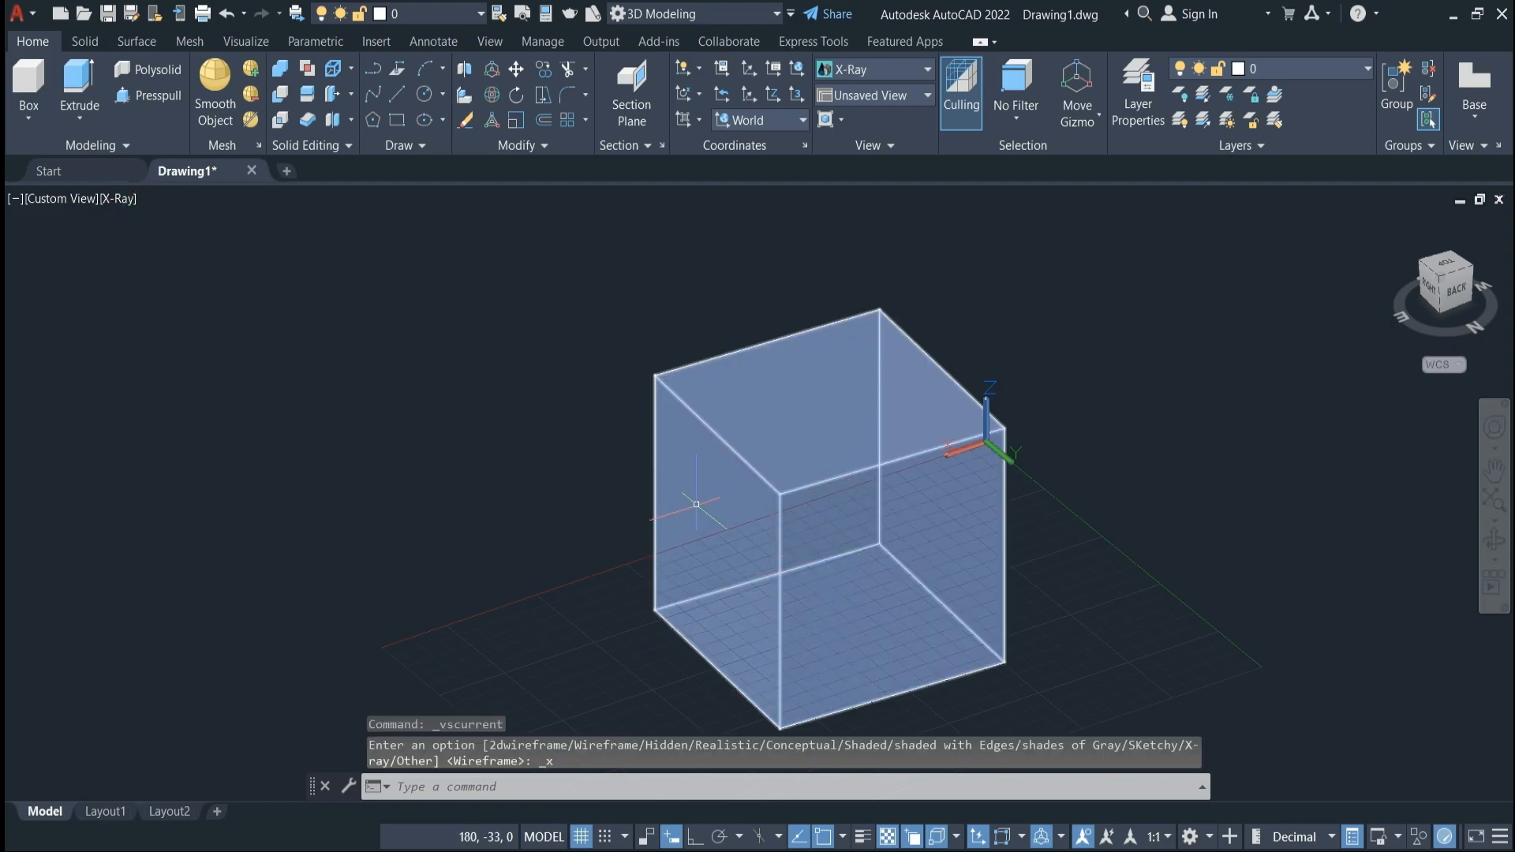
Show the cube in 2D Wireframe and return the viewport to the Hidden visual style.
click(121, 203)
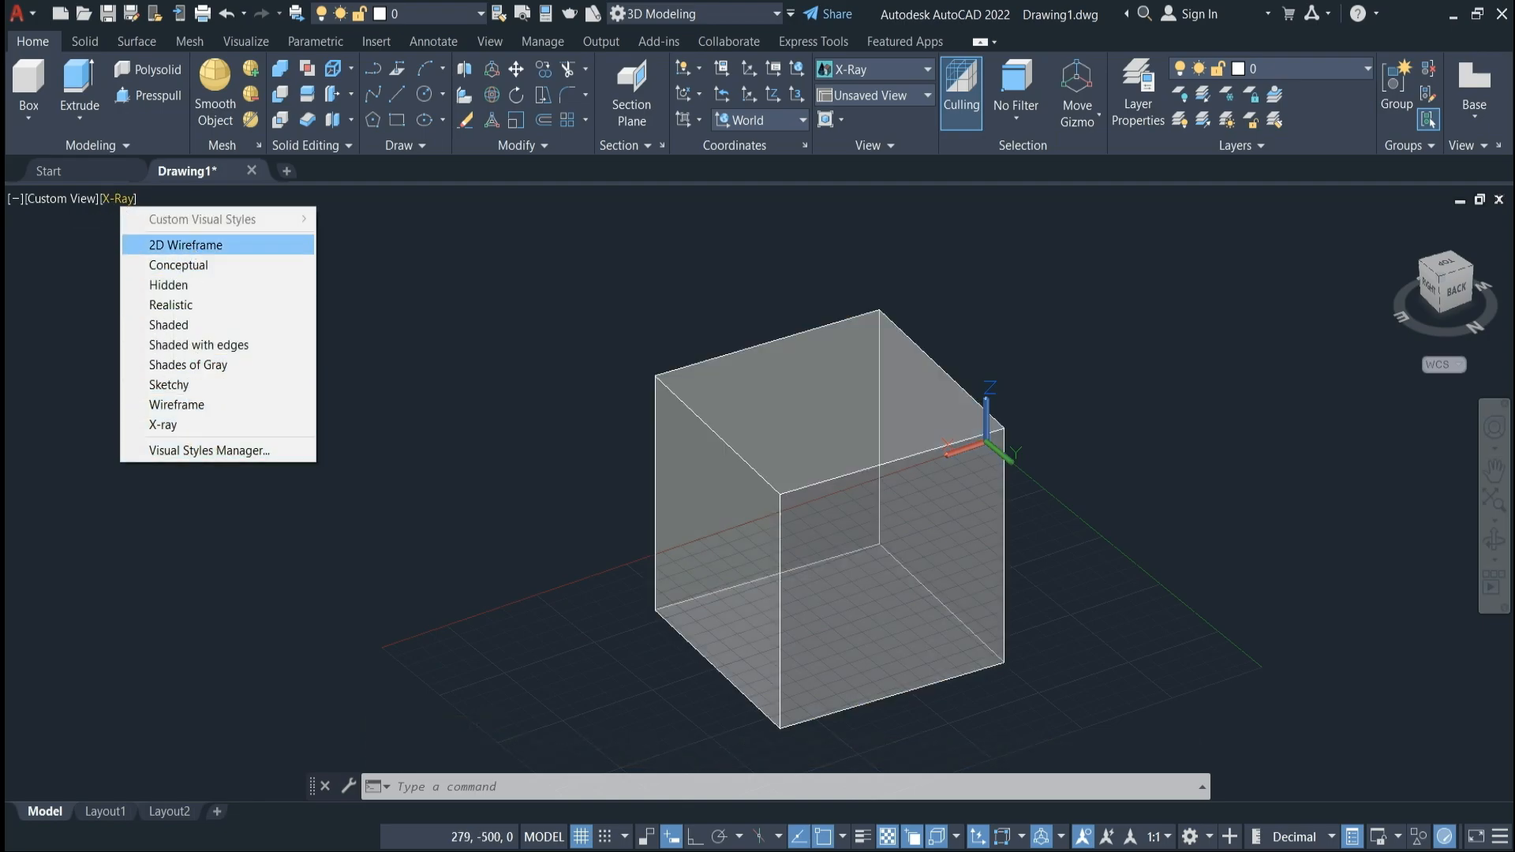
click(190, 244)
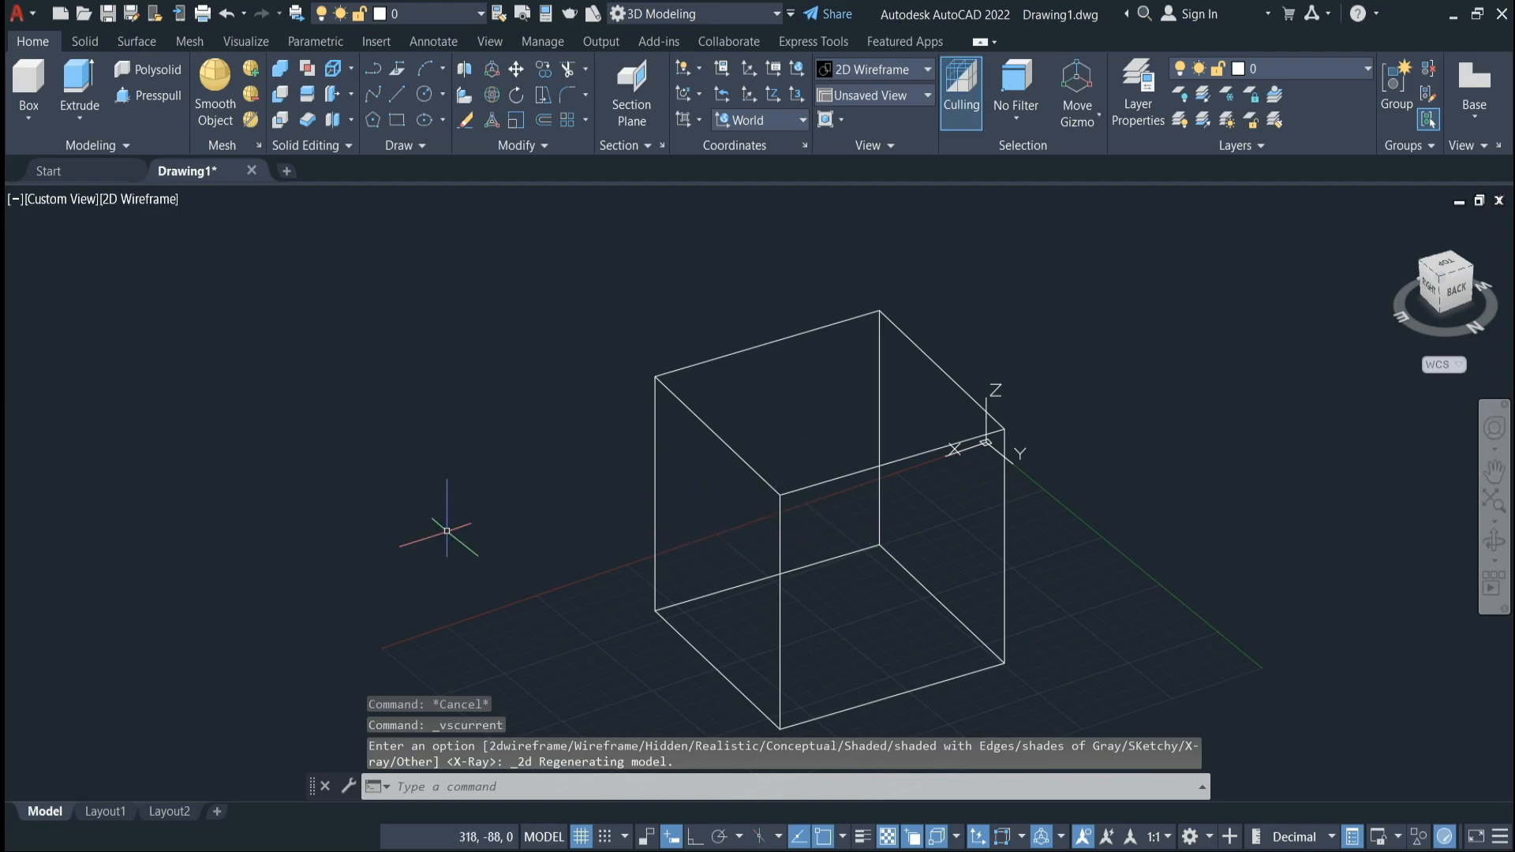
click(133, 205)
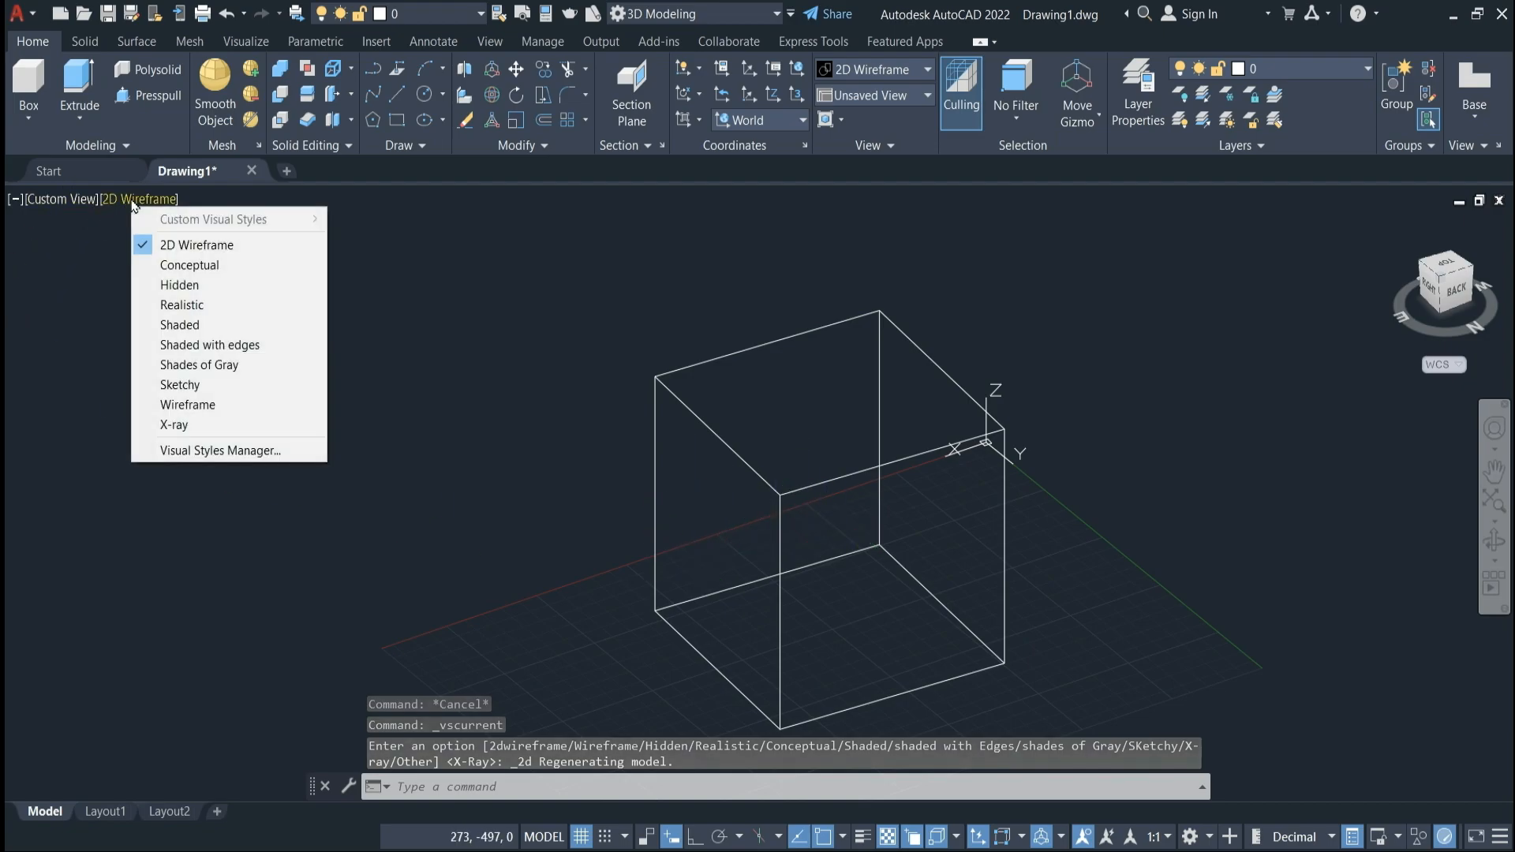
click(170, 287)
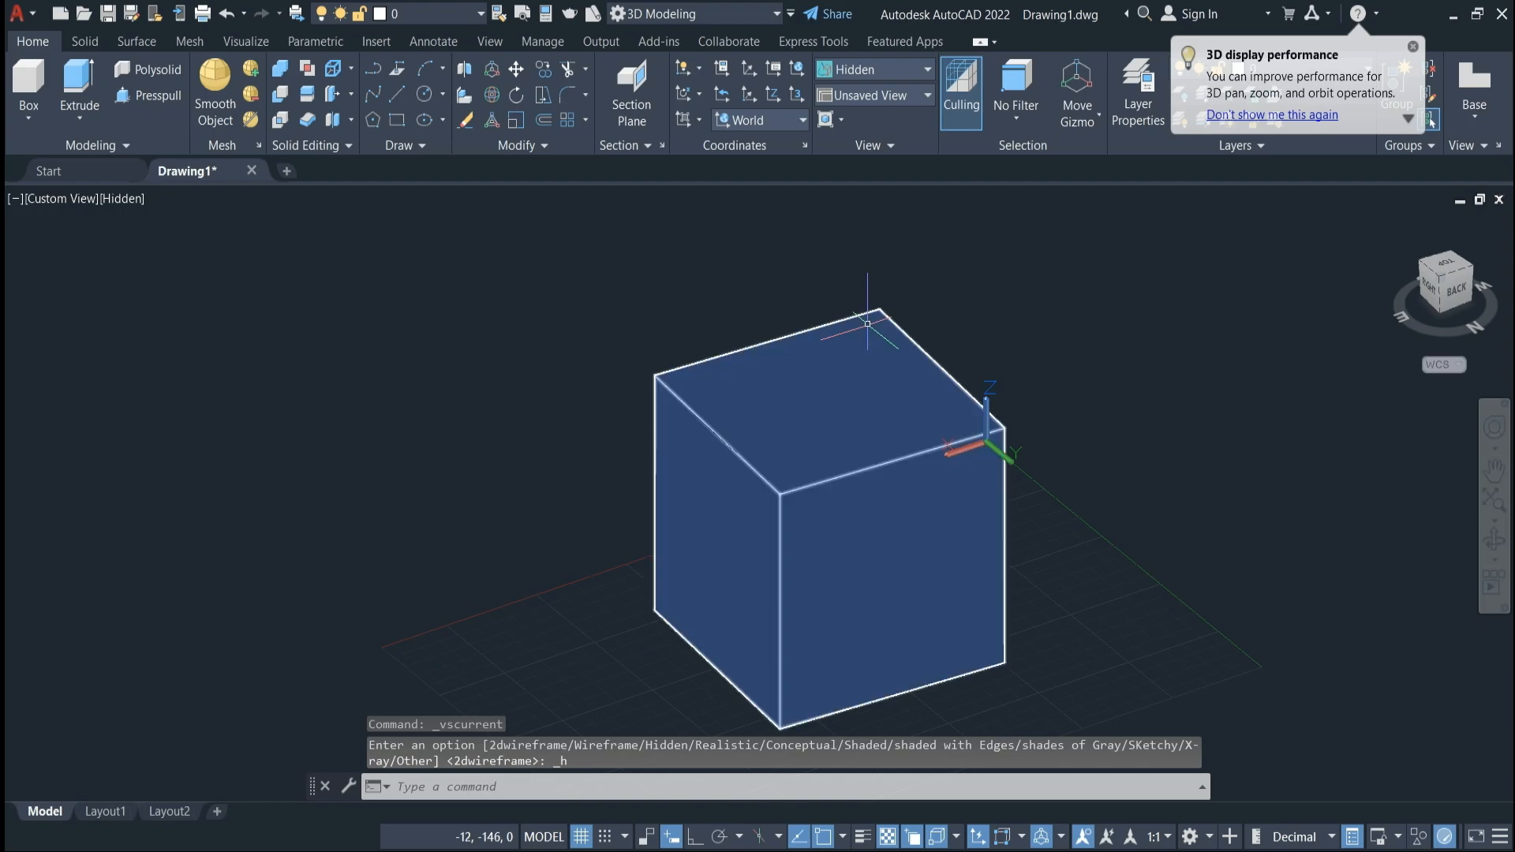
scroll(844, 450, down, 3)
scroll(860, 474, up, 1)
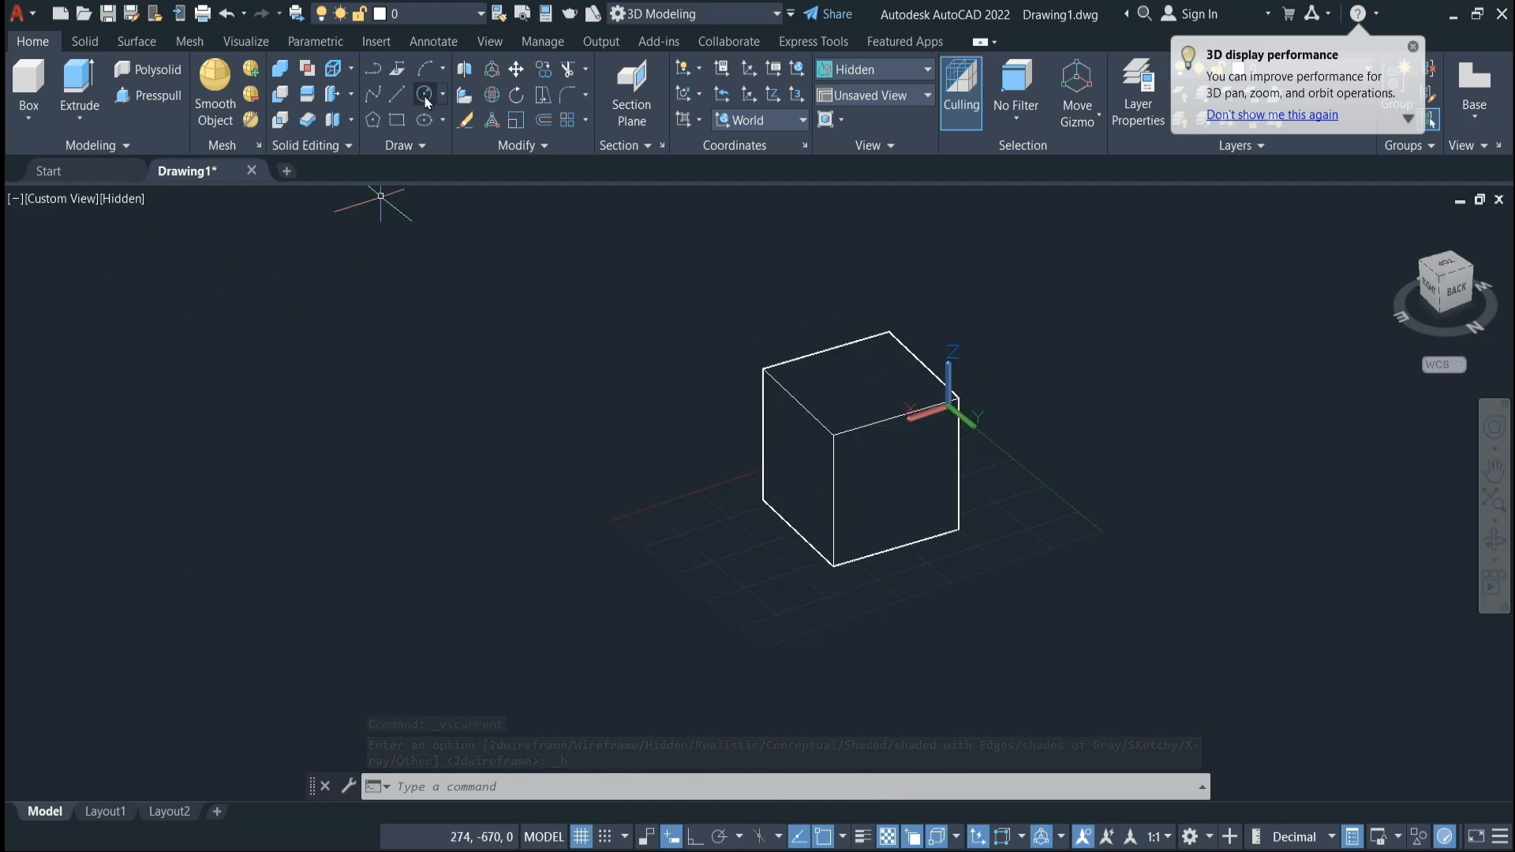
Draw a small circle centred on the cube's top face.
click(426, 95)
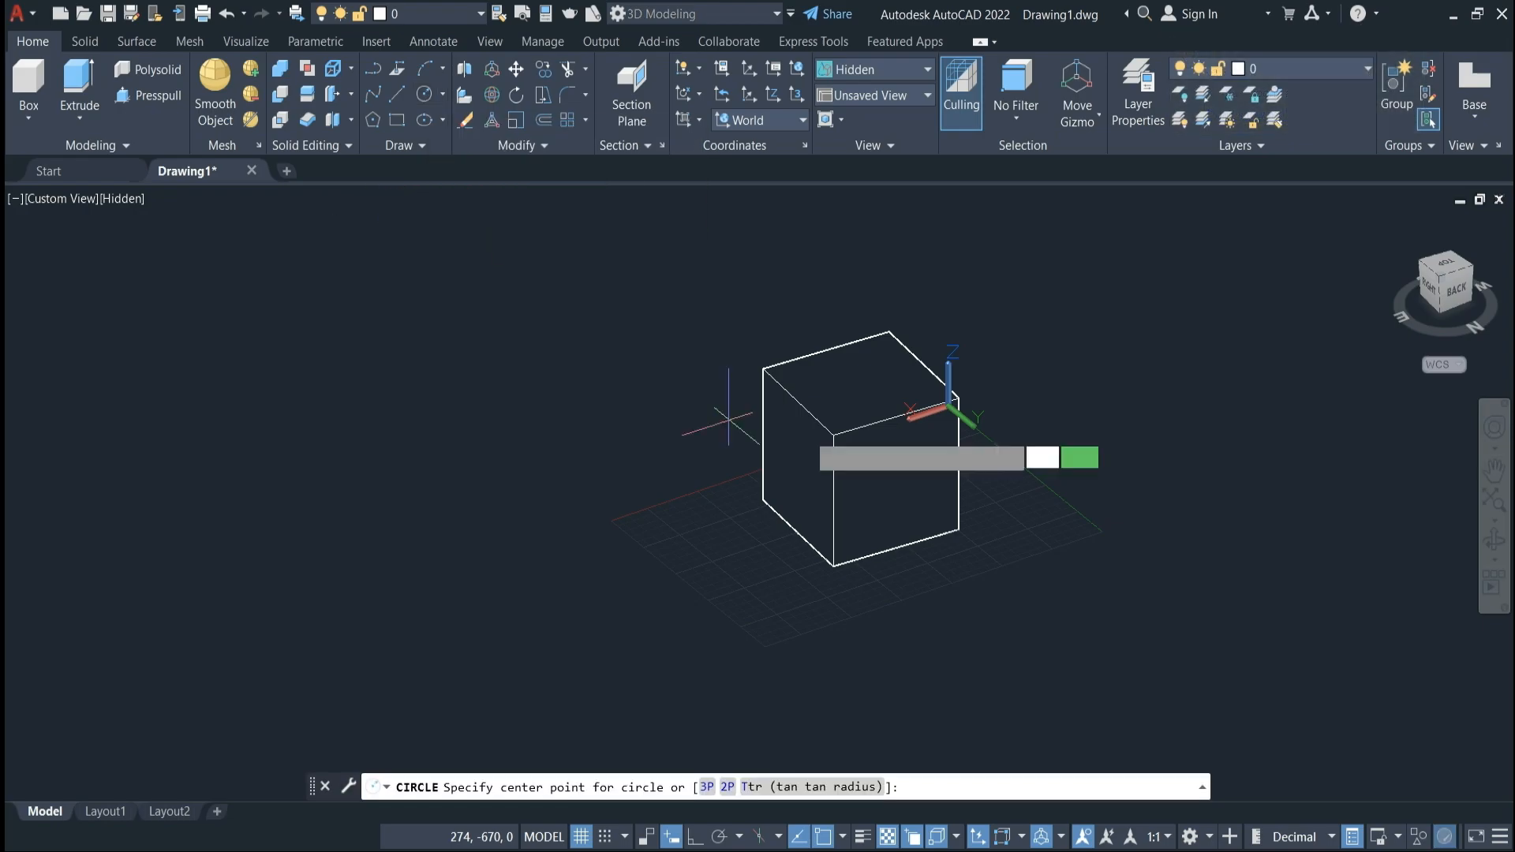
click(865, 382)
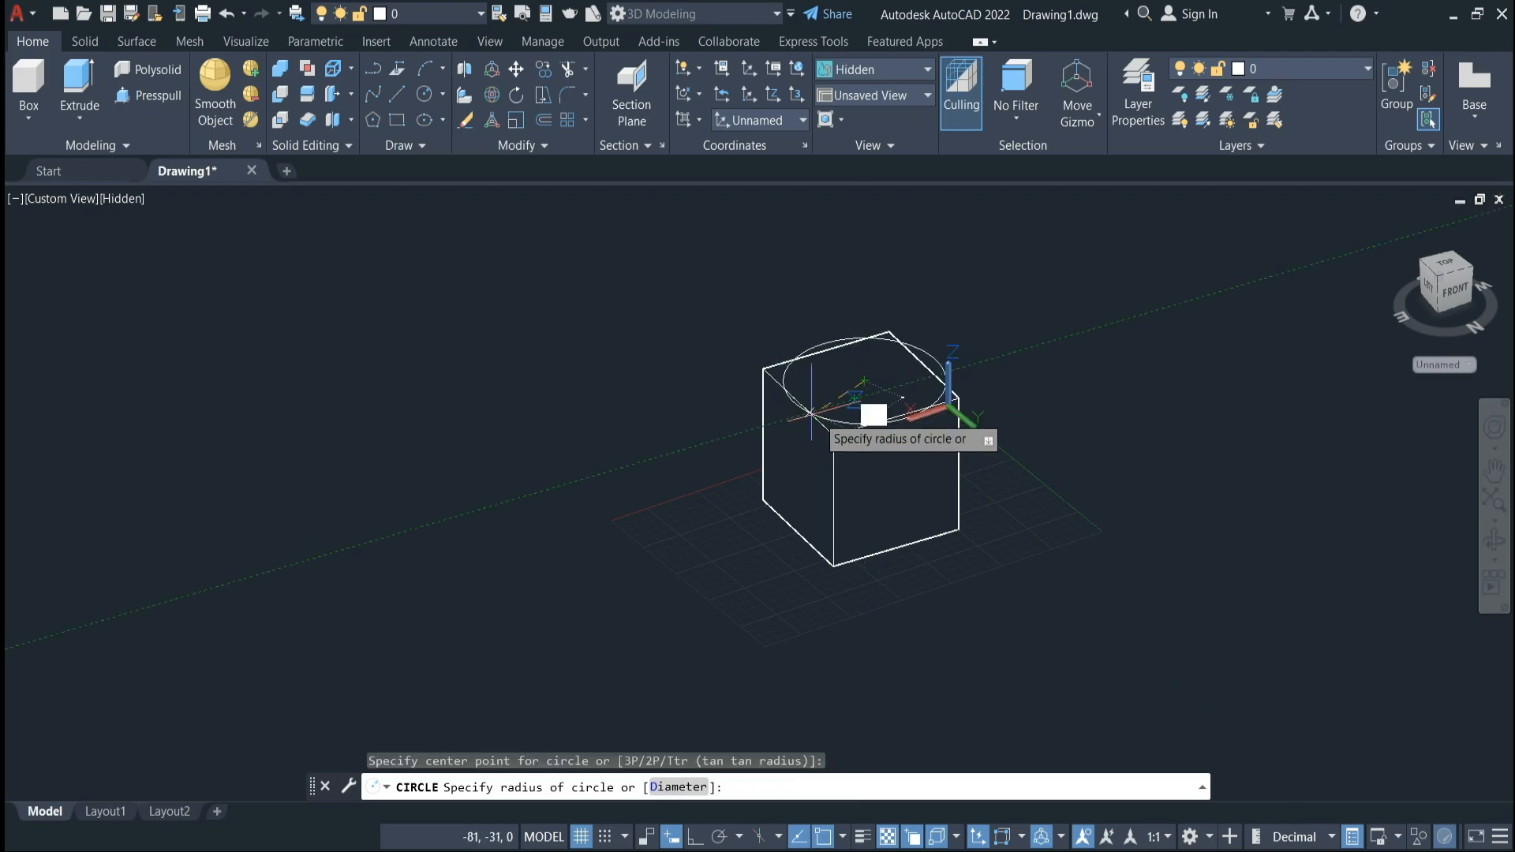
click(852, 394)
scroll(906, 369, up, 3)
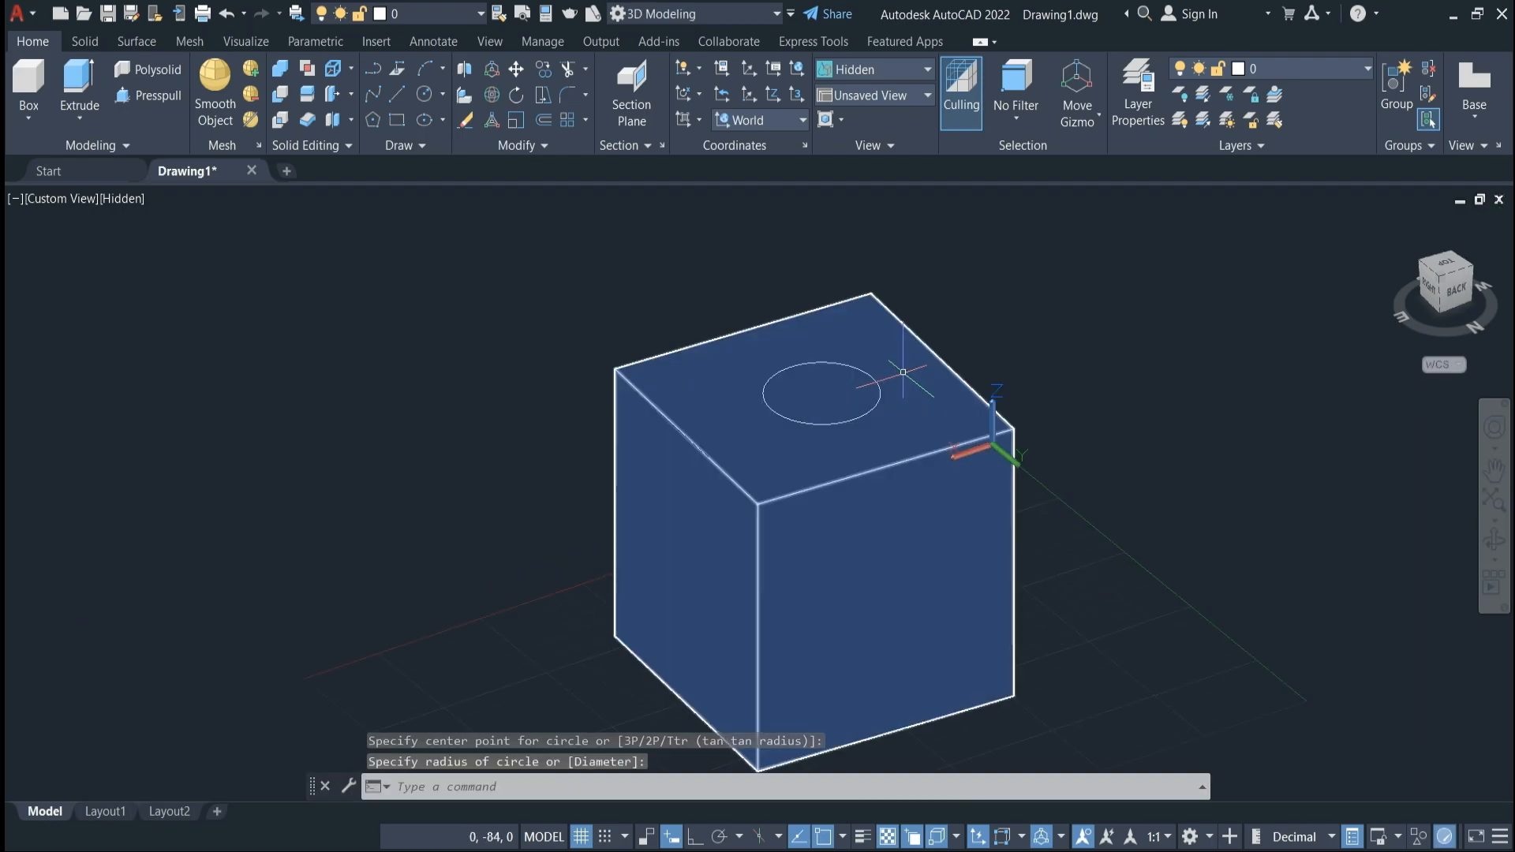
scroll(891, 380, down, 4)
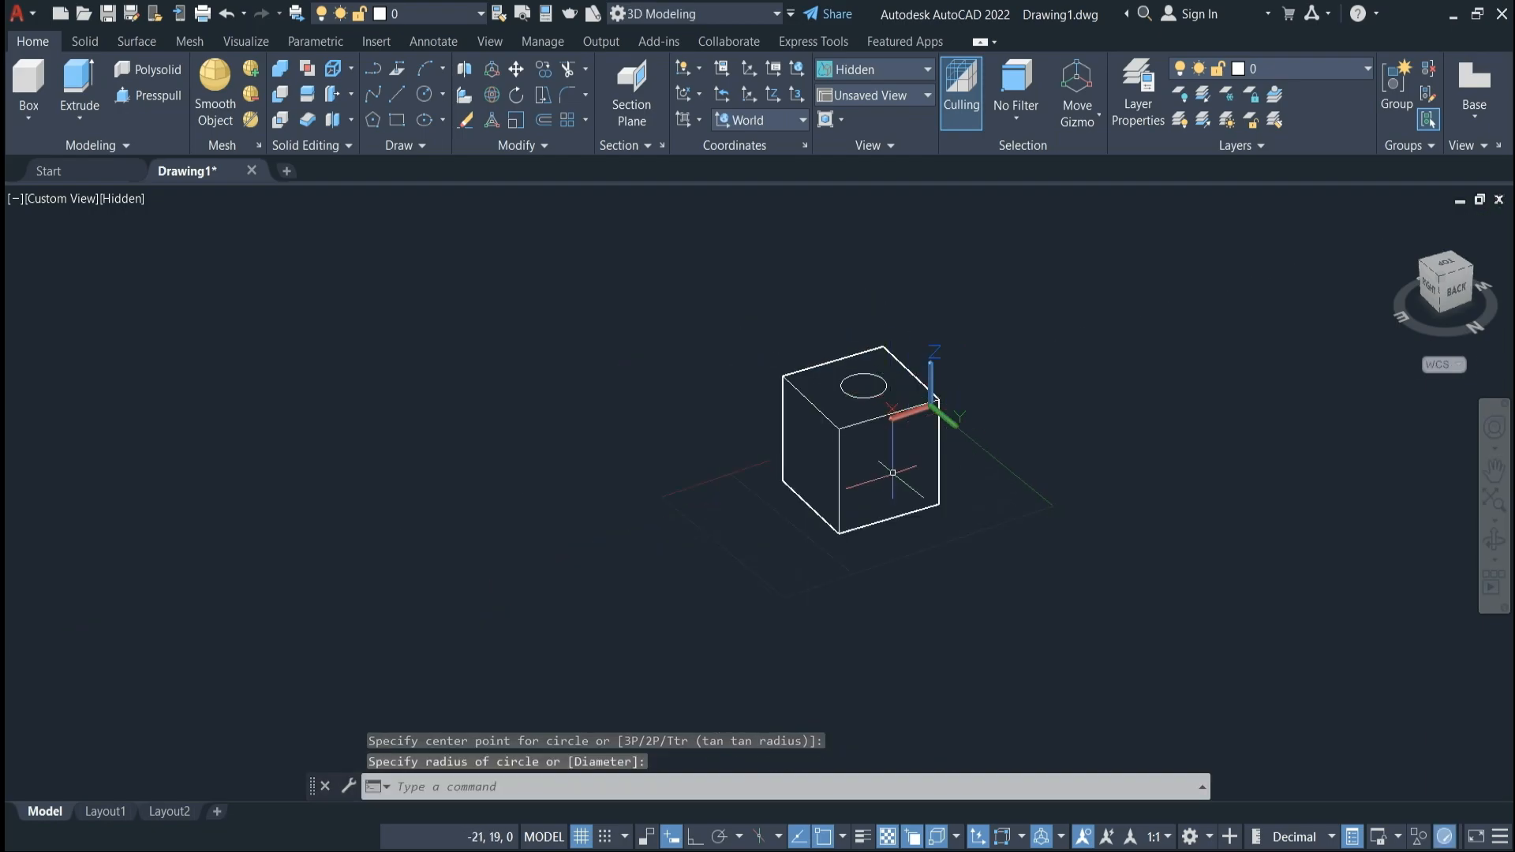
Extrude the circle on the cube's top face upward by 100 to form a solid cylinder.
click(79, 87)
scroll(860, 399, up, 5)
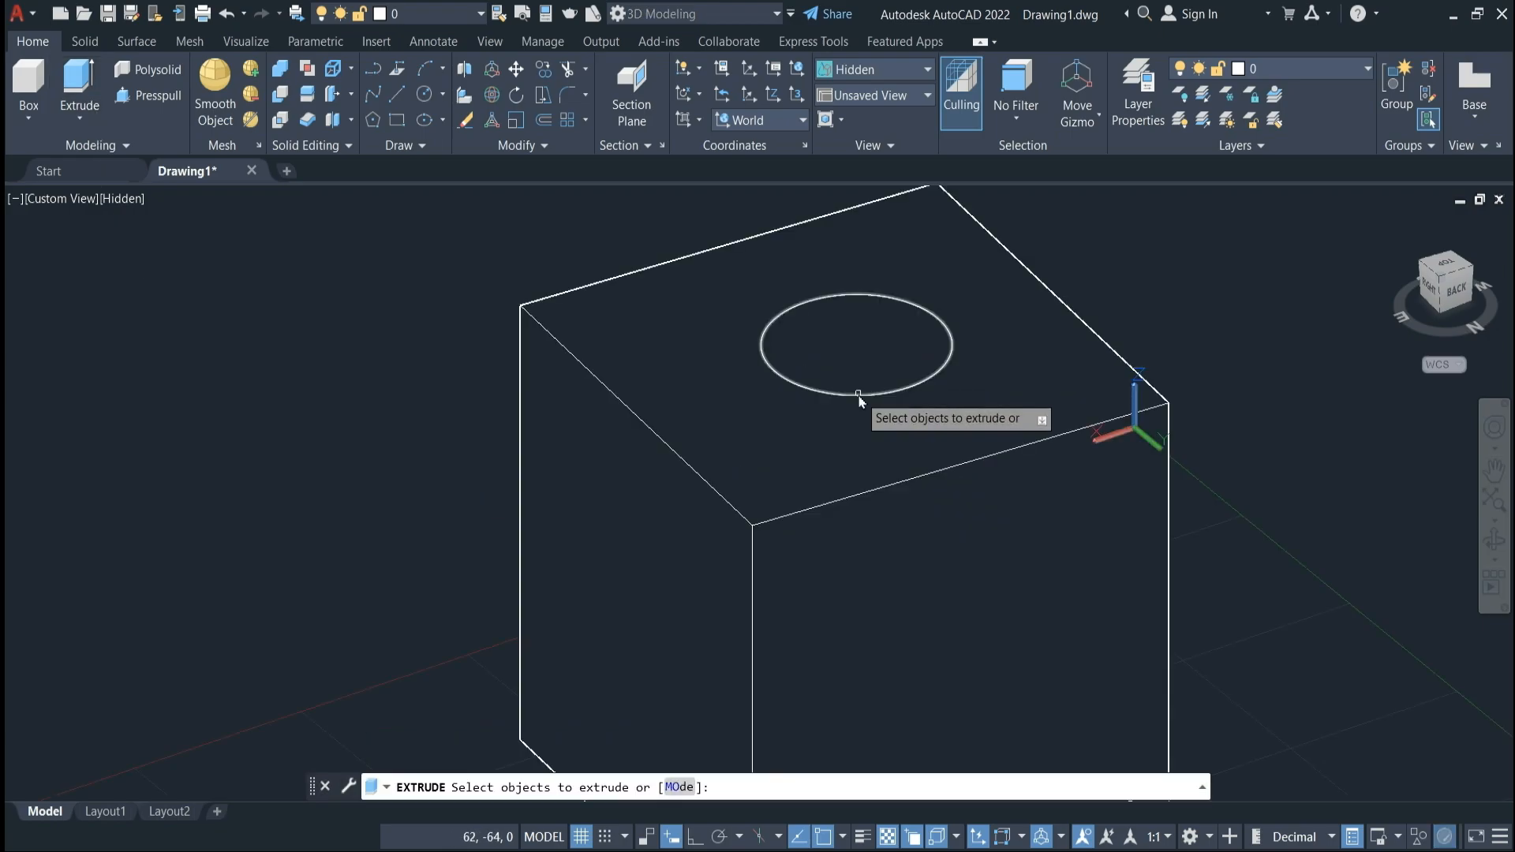
click(859, 394)
click(913, 456)
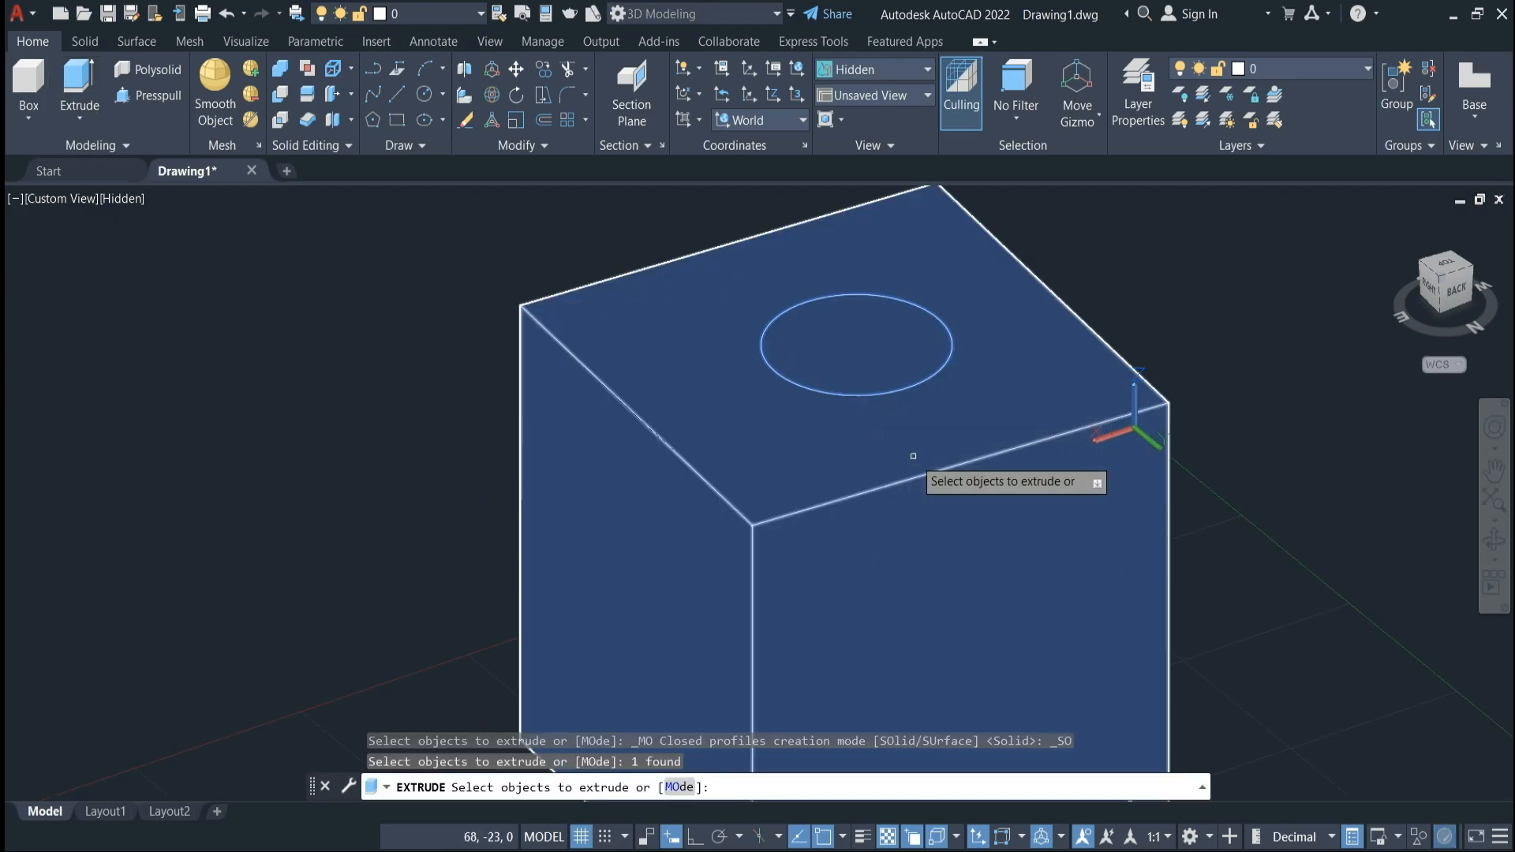
key(Return)
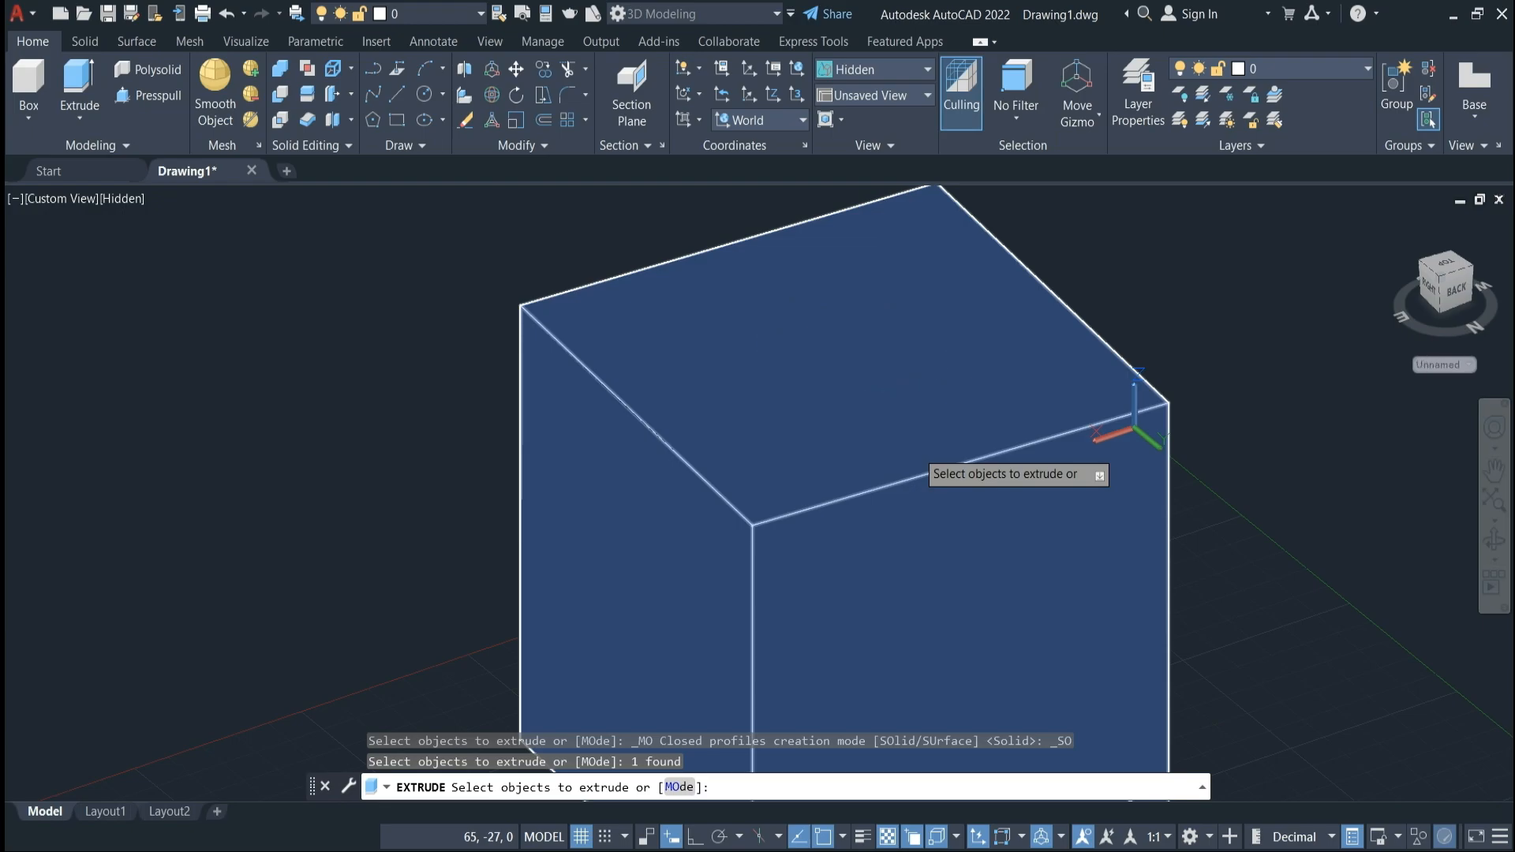
key(Return)
scroll(915, 395, down, 4)
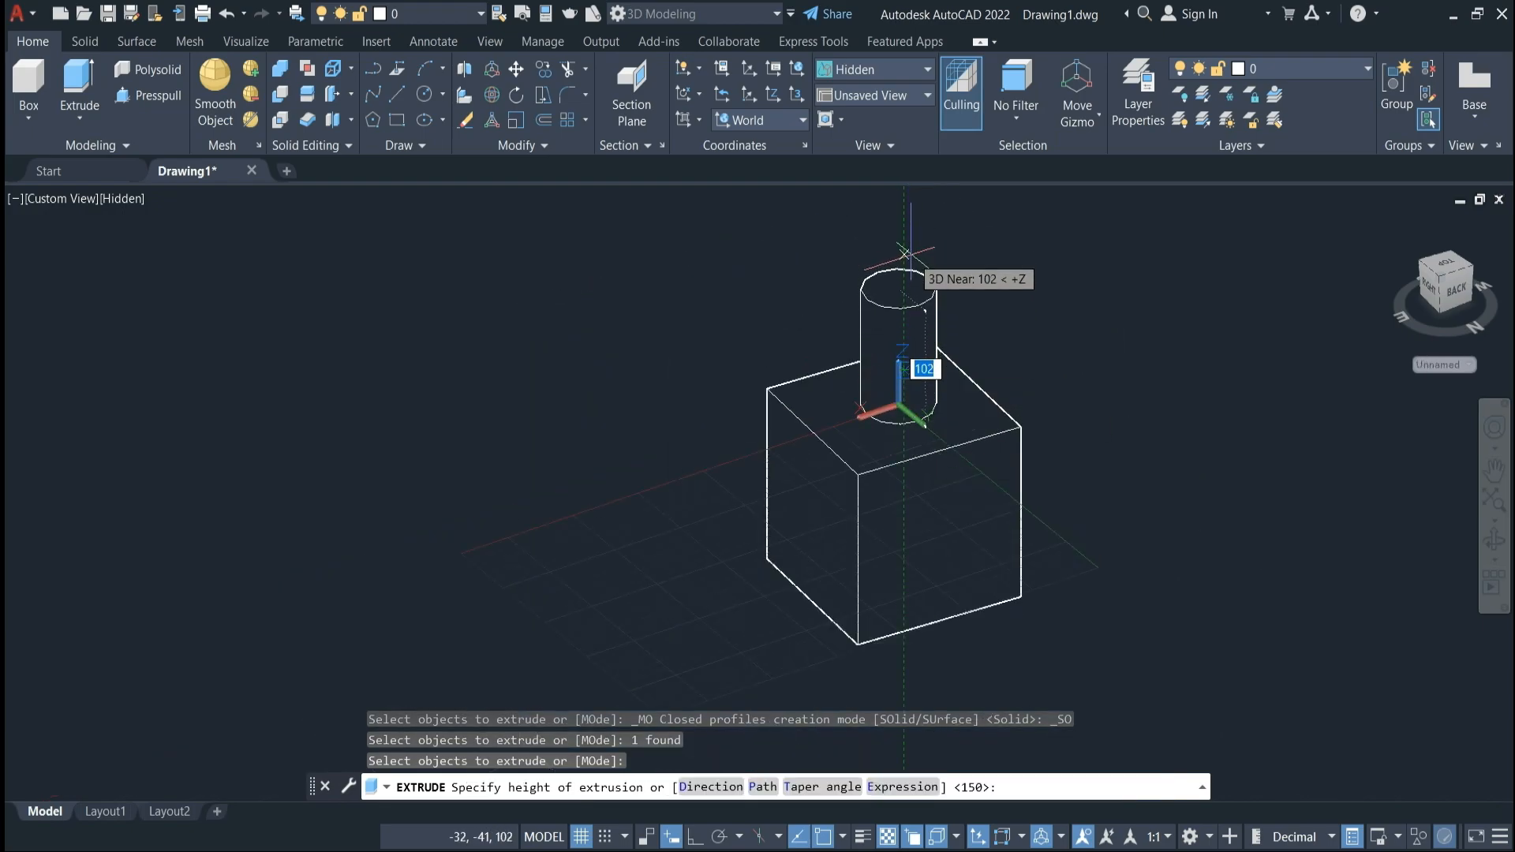
text(1)
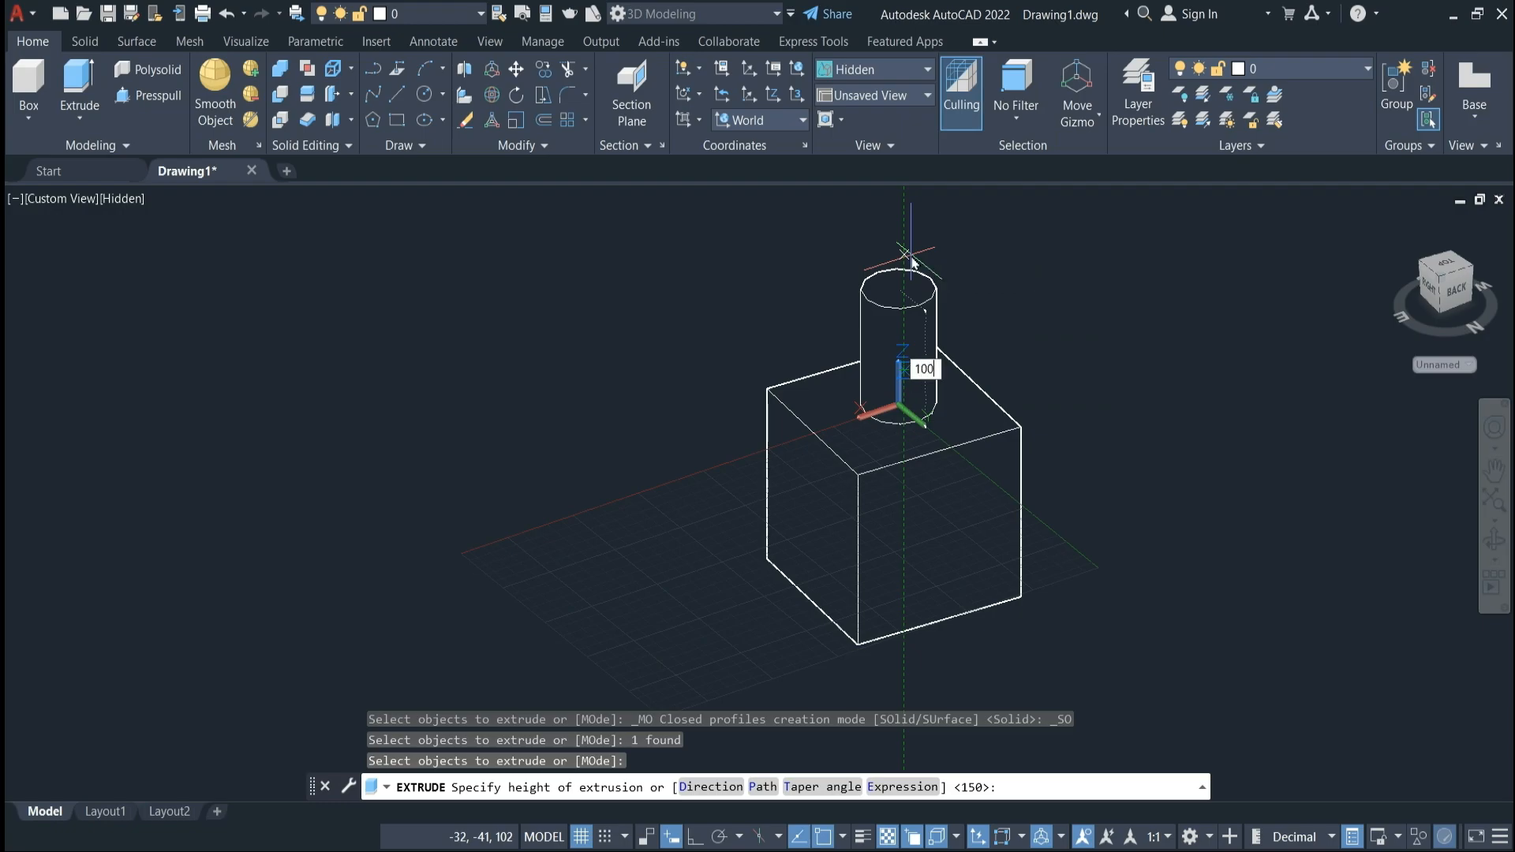
text(00)
key(Return)
scroll(918, 389, up, 5)
scroll(907, 380, down, 8)
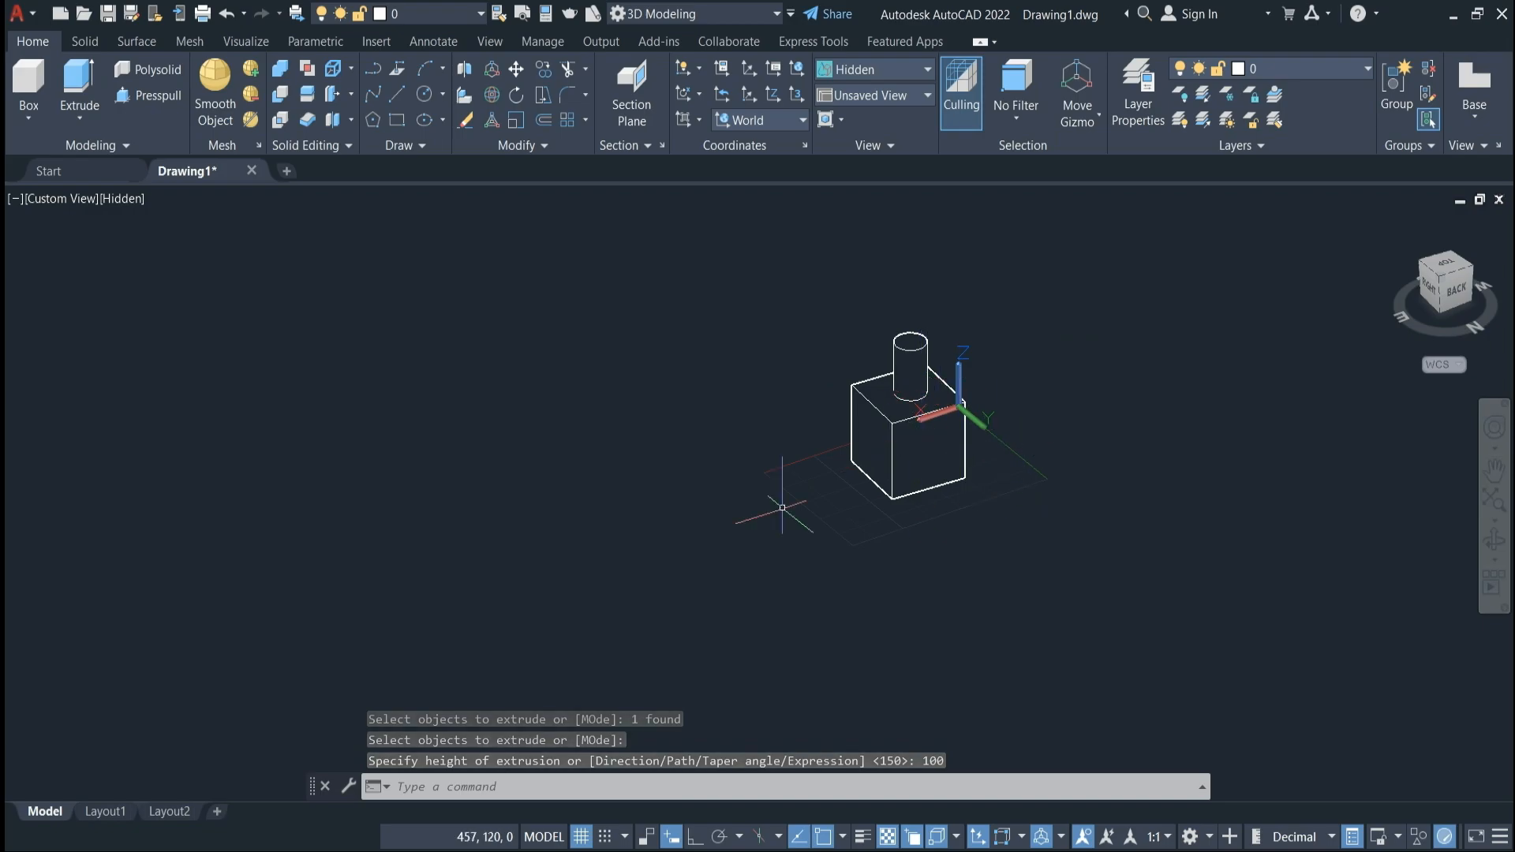
Inspect the cube and cylinder in the Realistic visual style, orbiting slightly around them.
scroll(890, 402, up, 3)
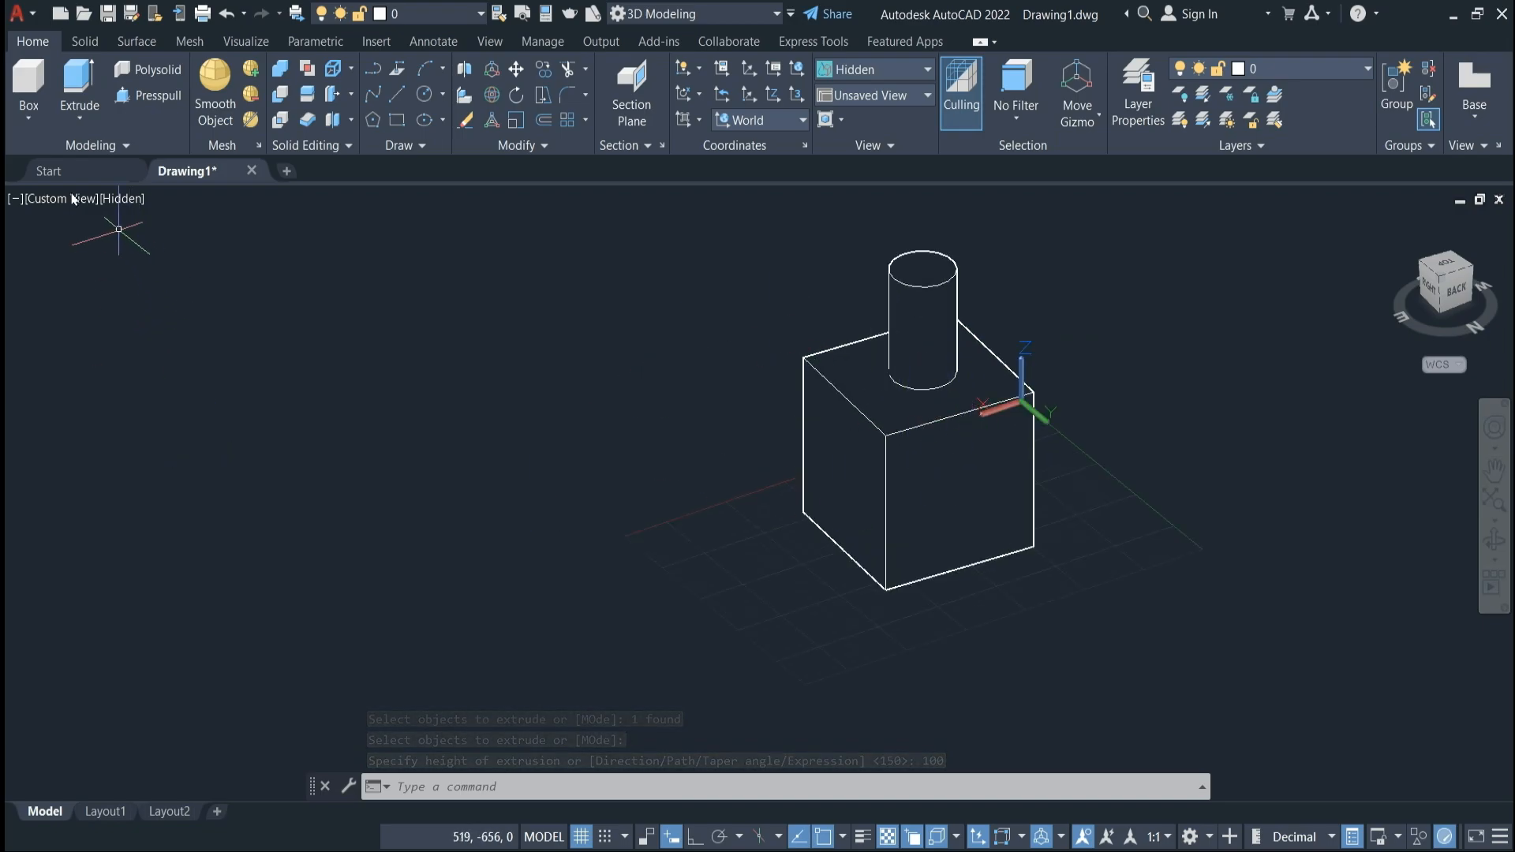
click(122, 199)
click(148, 304)
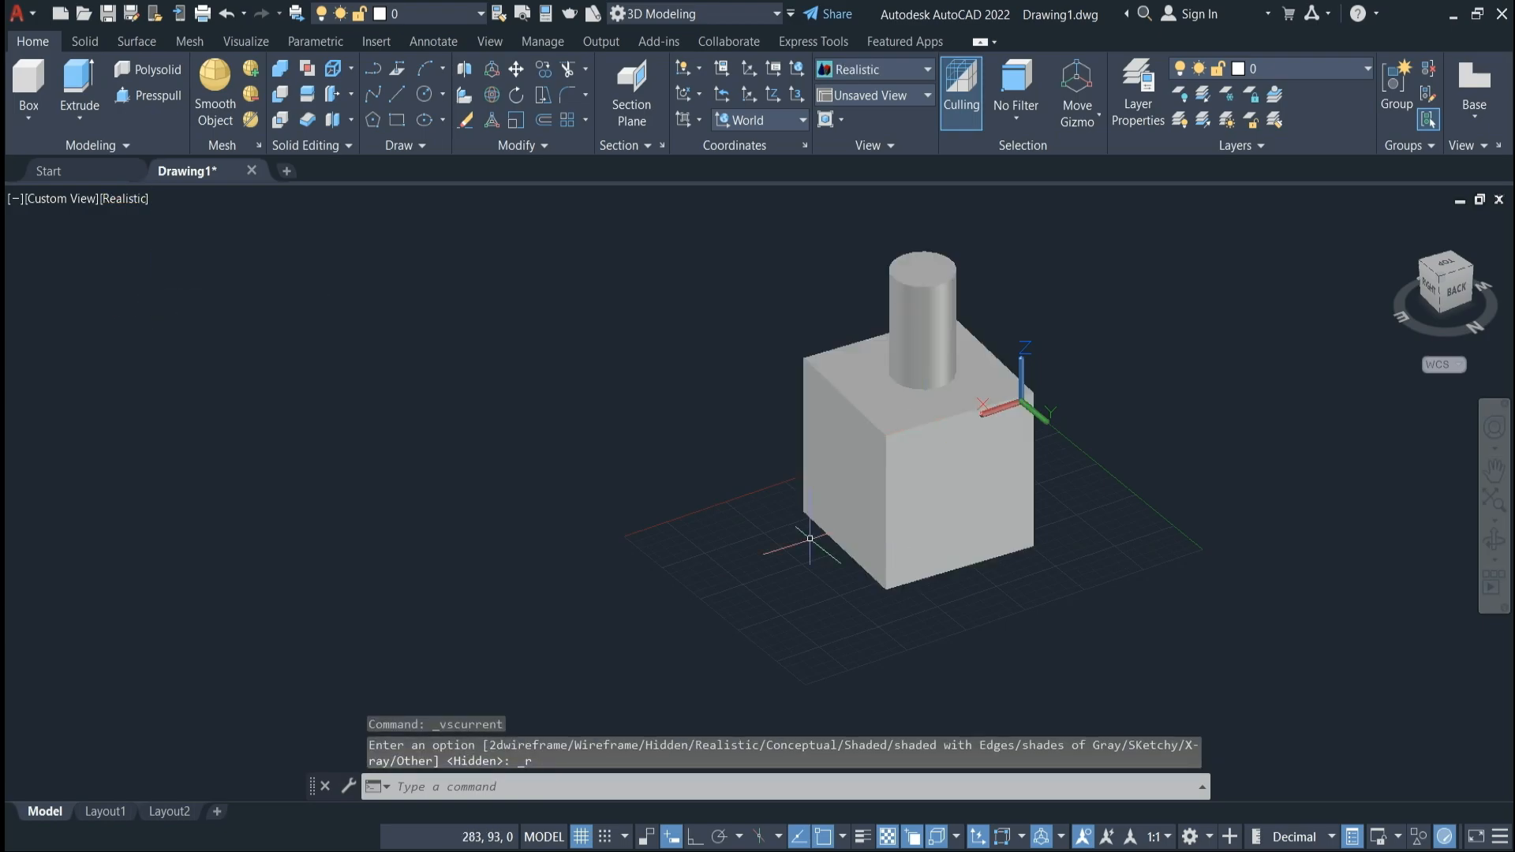
click(1498, 546)
drag(1322, 470, 1353, 483)
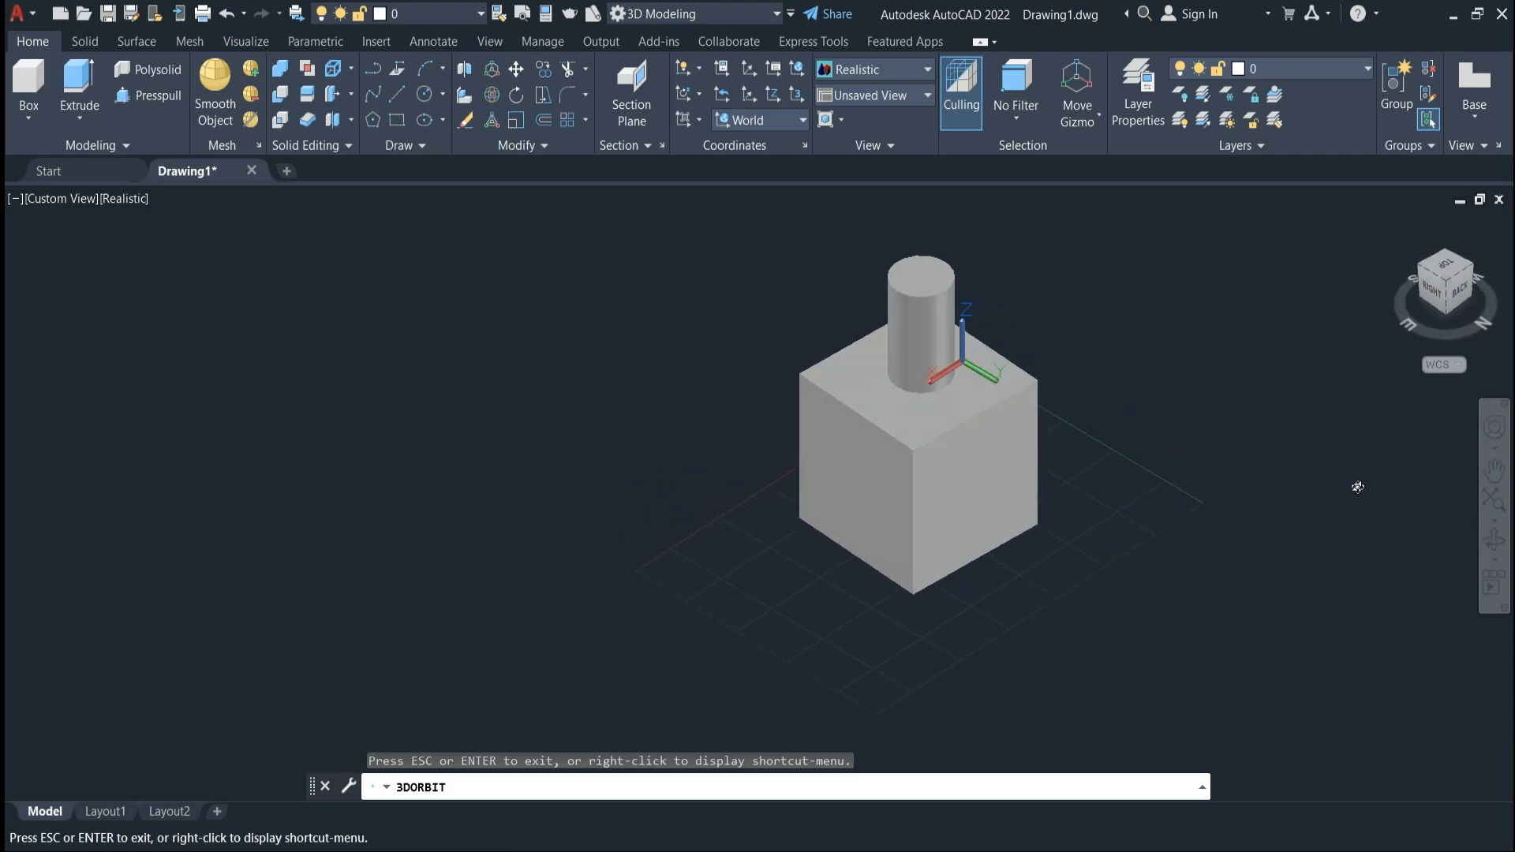
key(Escape)
scroll(1016, 443, down, 3)
scroll(1016, 443, up, 5)
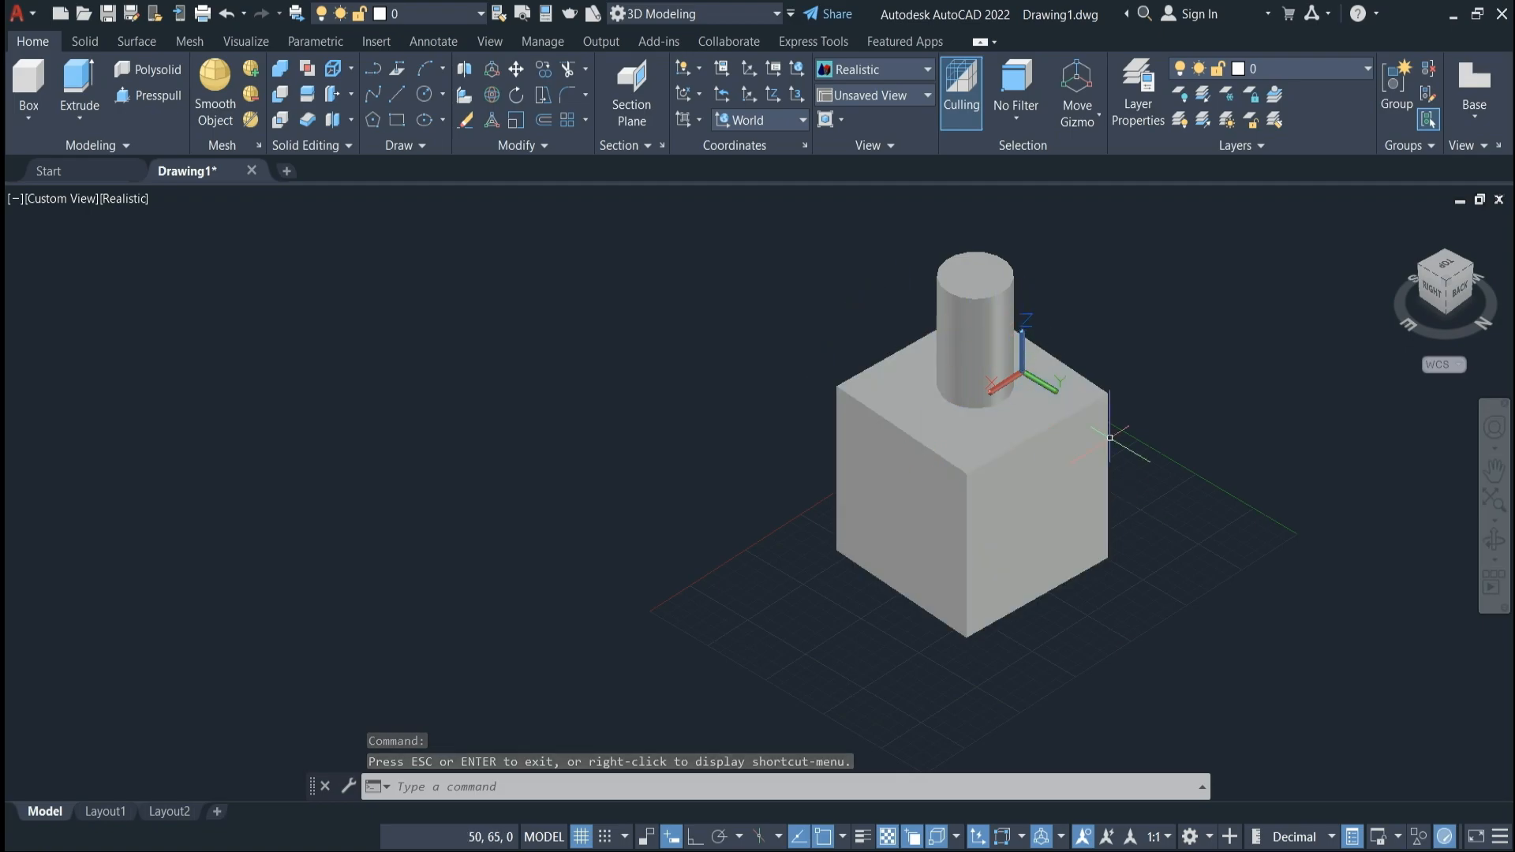
Undo back to the plain cube in the Hidden style, before the circle was drawn and extruded.
scroll(1129, 450, down, 1)
key(ctrl+z)
key(ctrl+z)
key(ctrl+z)
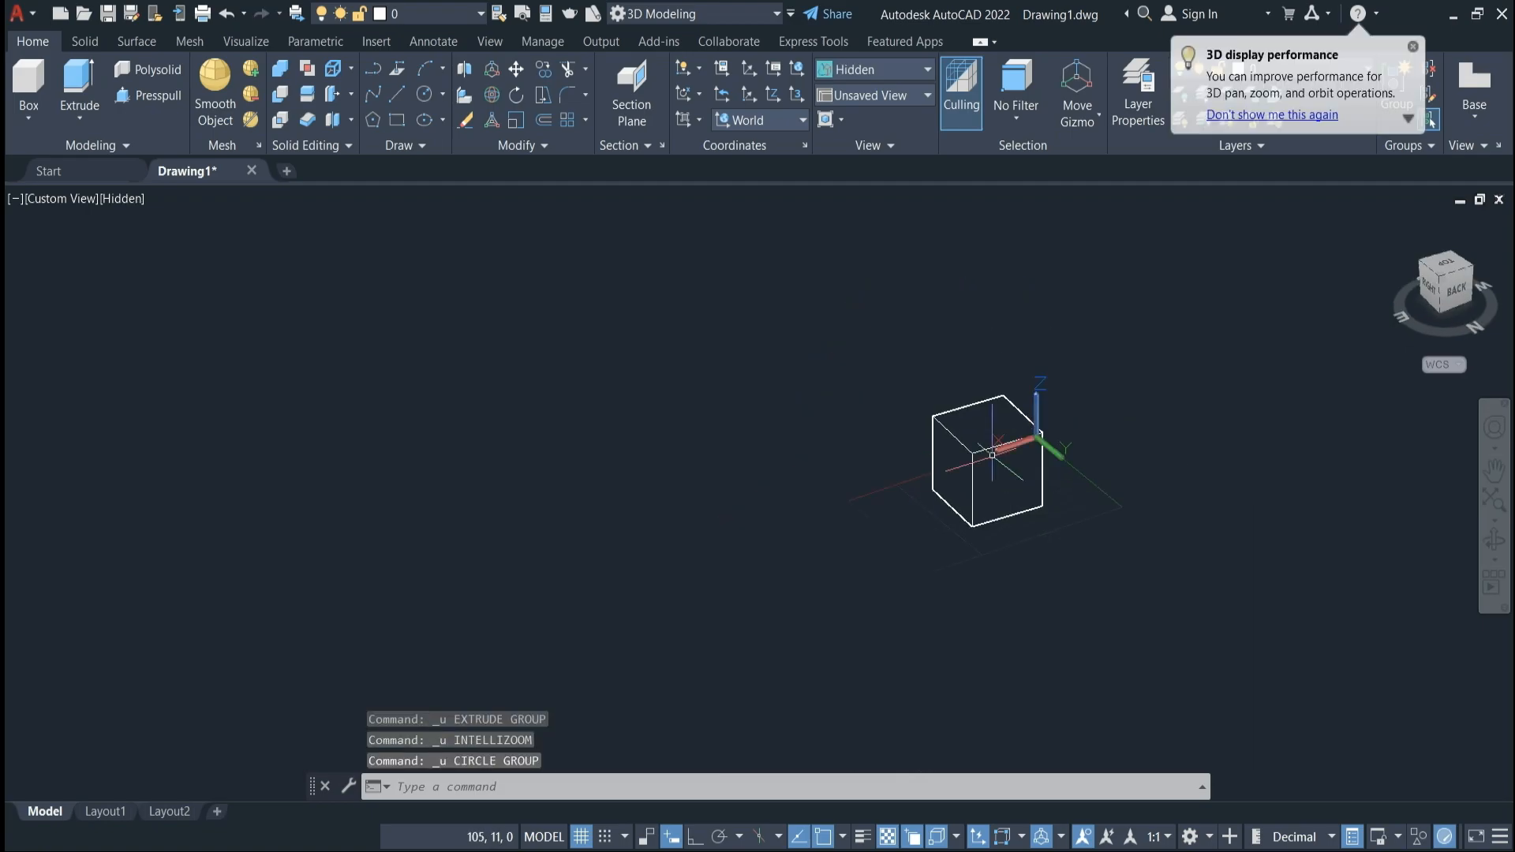
Change the viewport's visual style to 2D Wireframe.
click(111, 201)
click(142, 245)
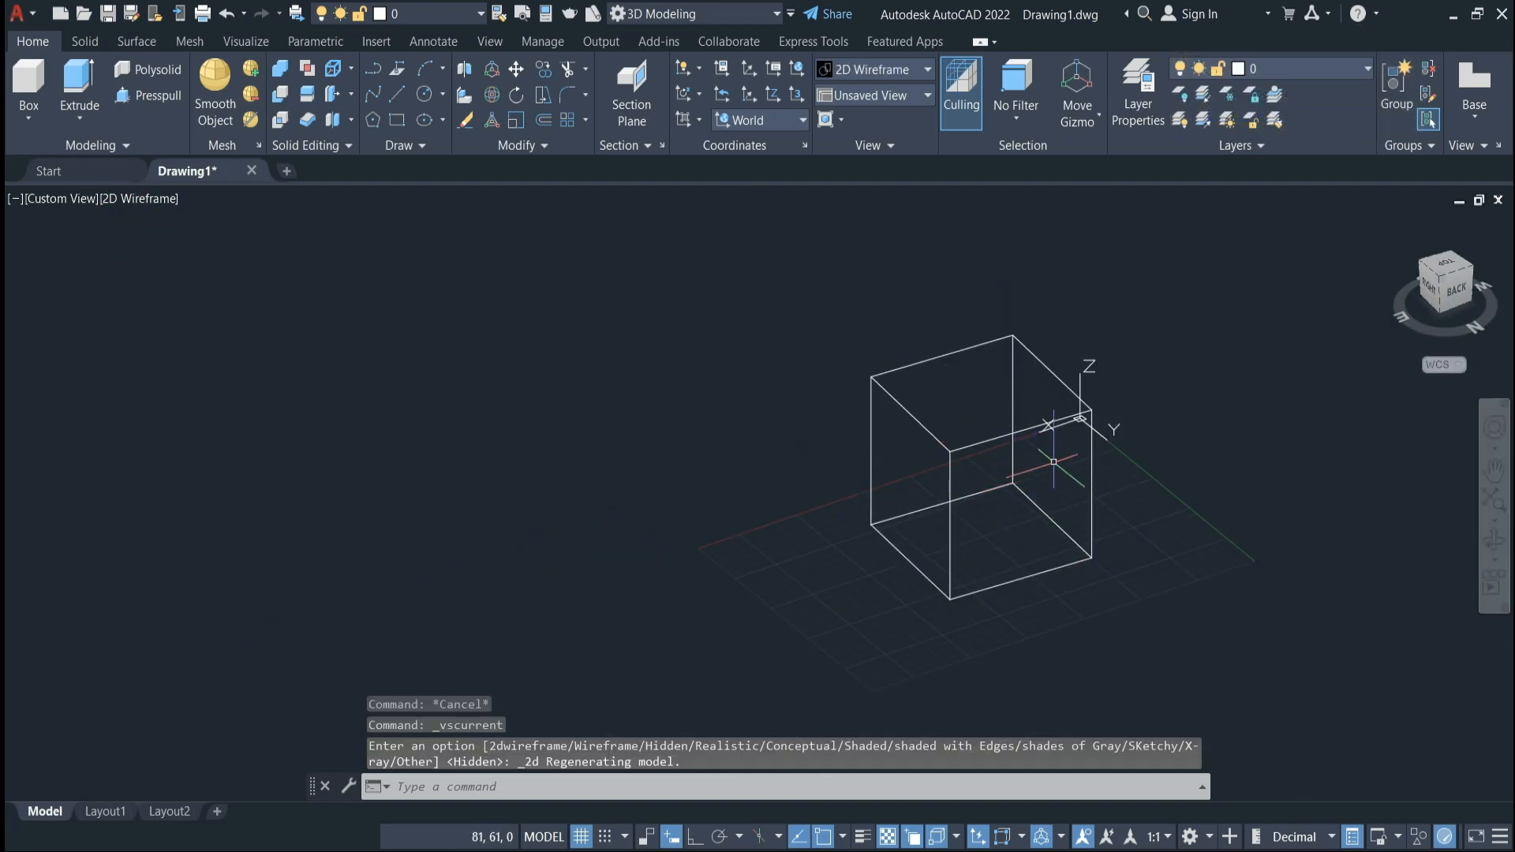
scroll(1160, 482, up, 3)
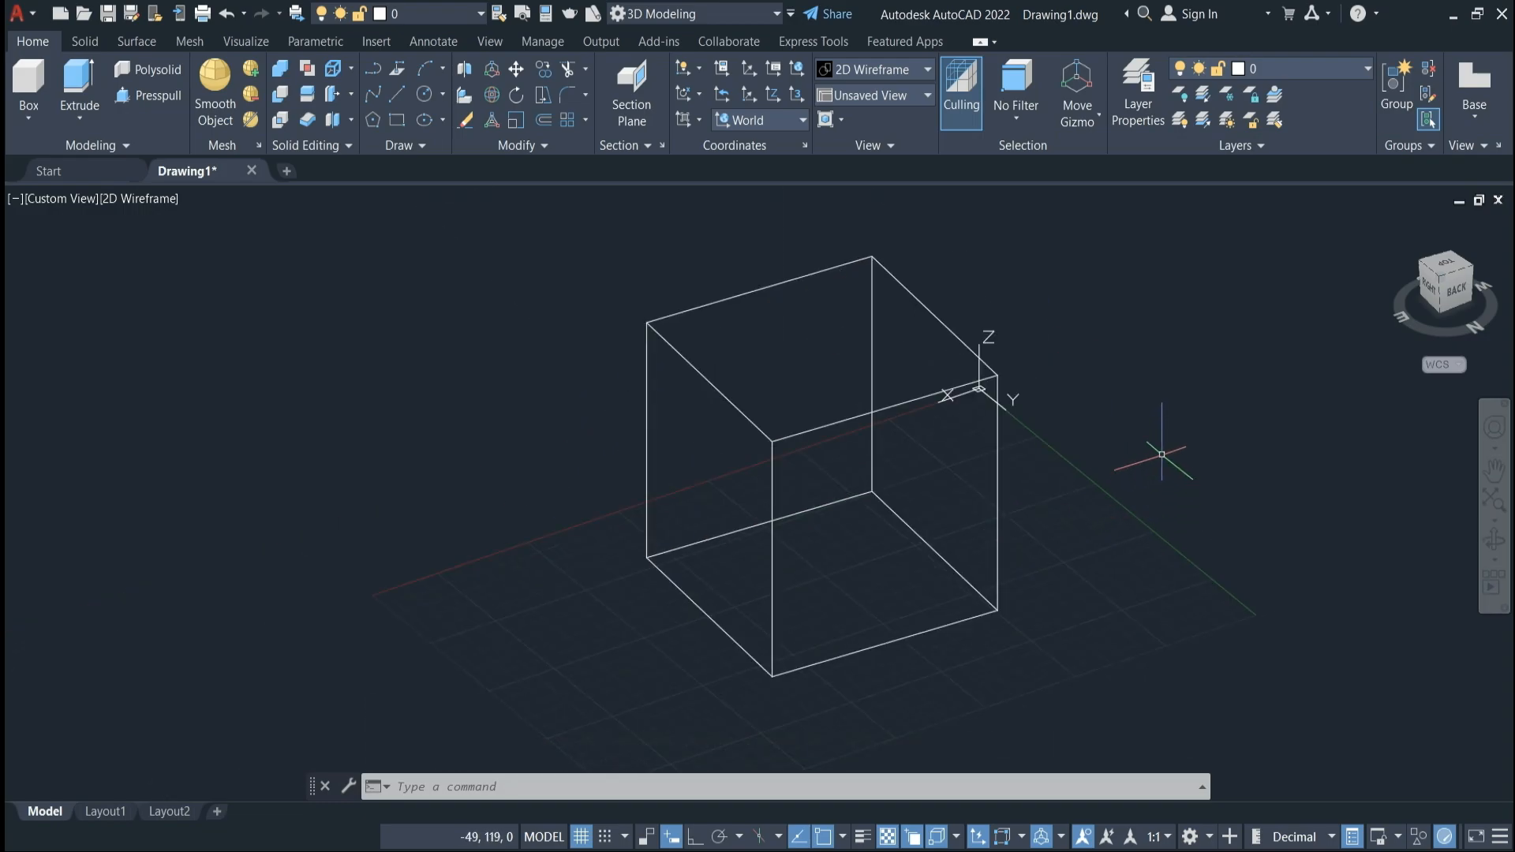
Use the VS (VSCURRENT) command to show the cube in the Realistic visual style and return it to 2D Wireframe.
text(VS)
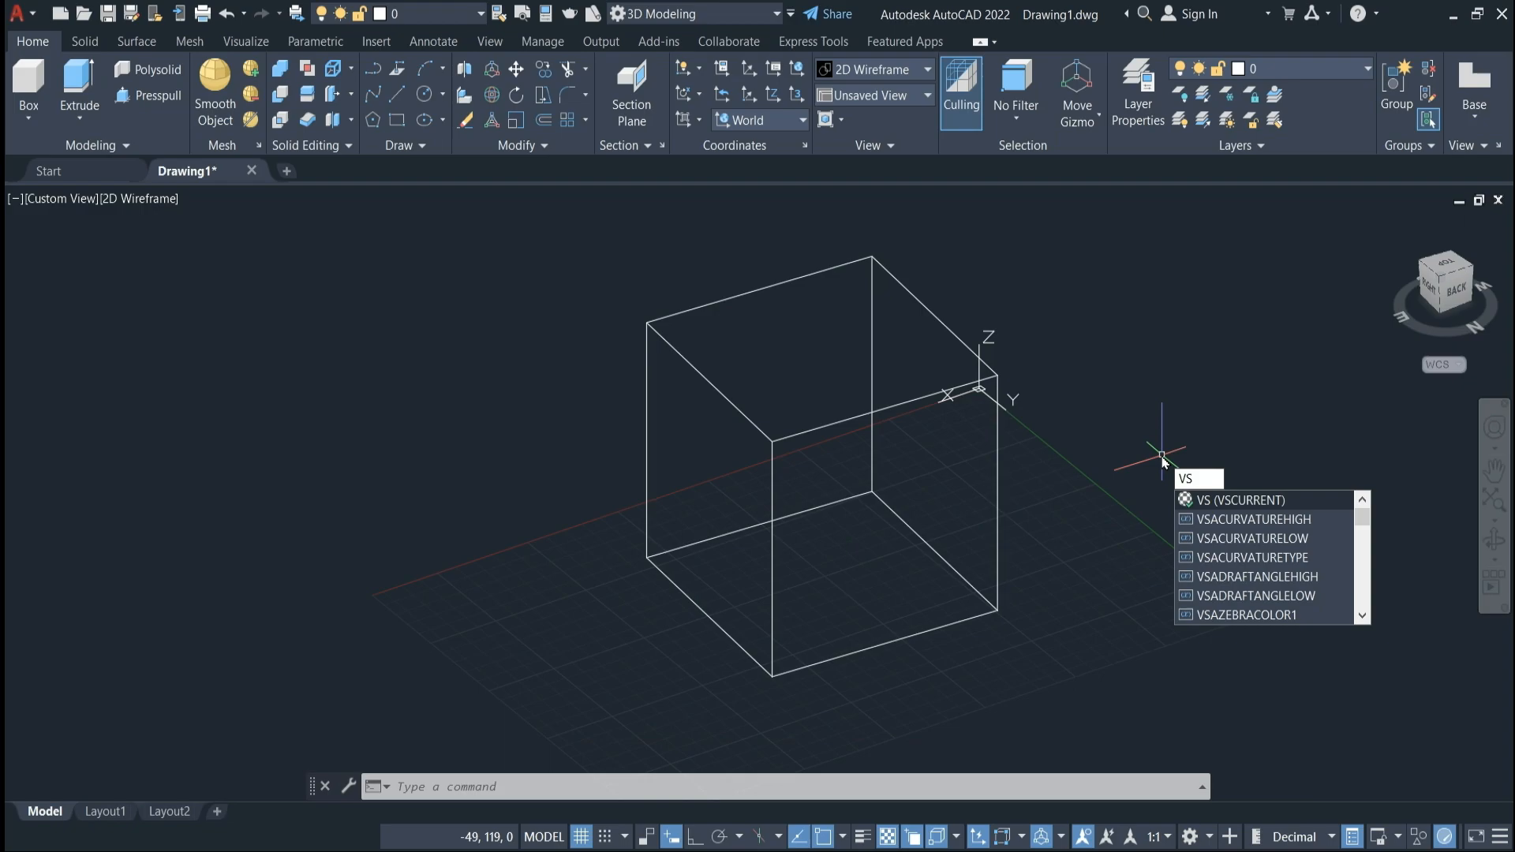
key(Return)
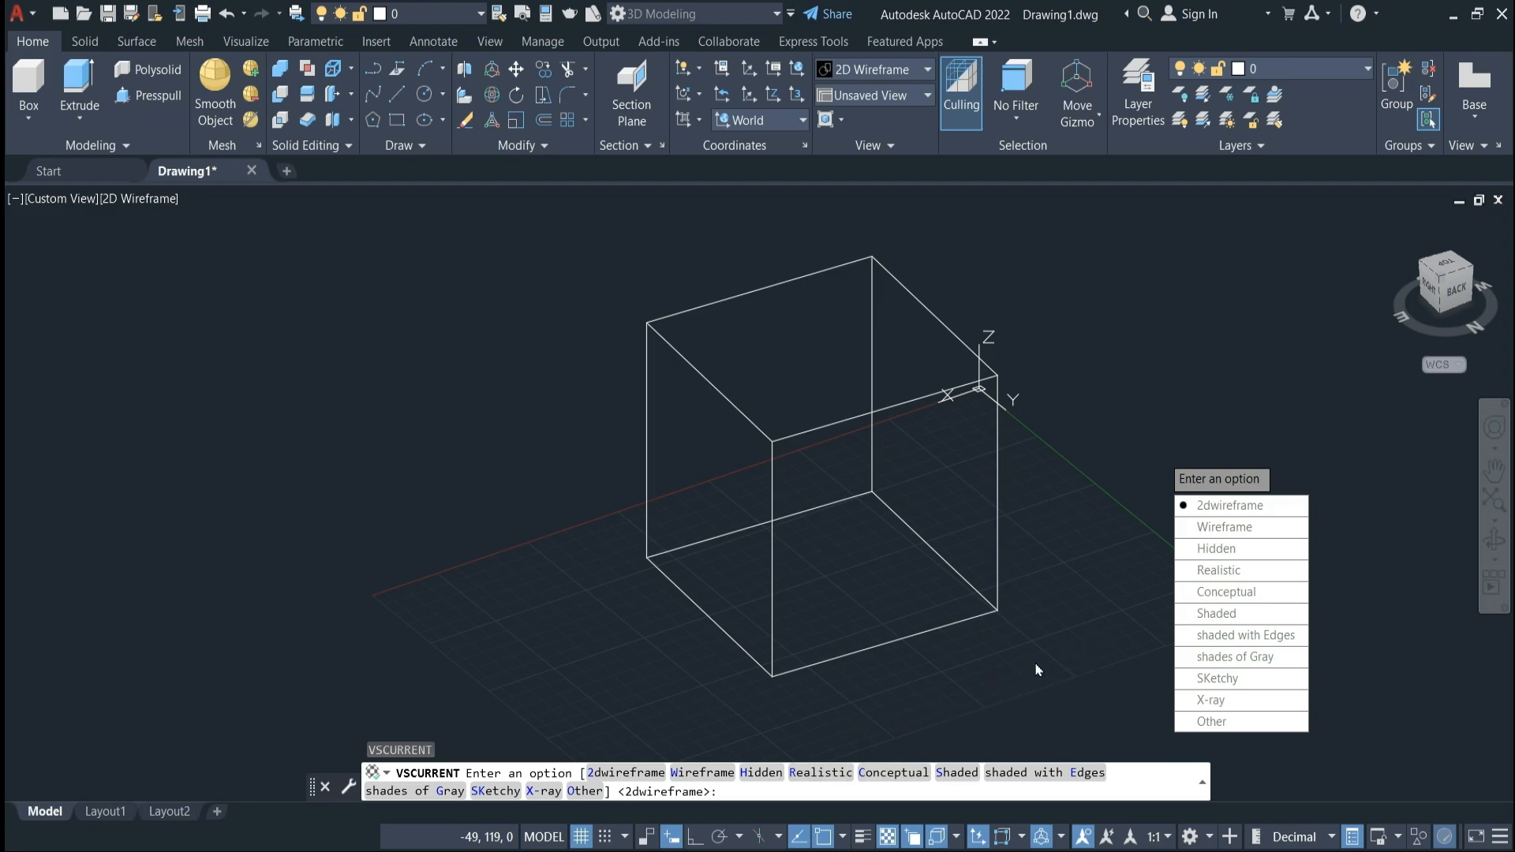
text(R)
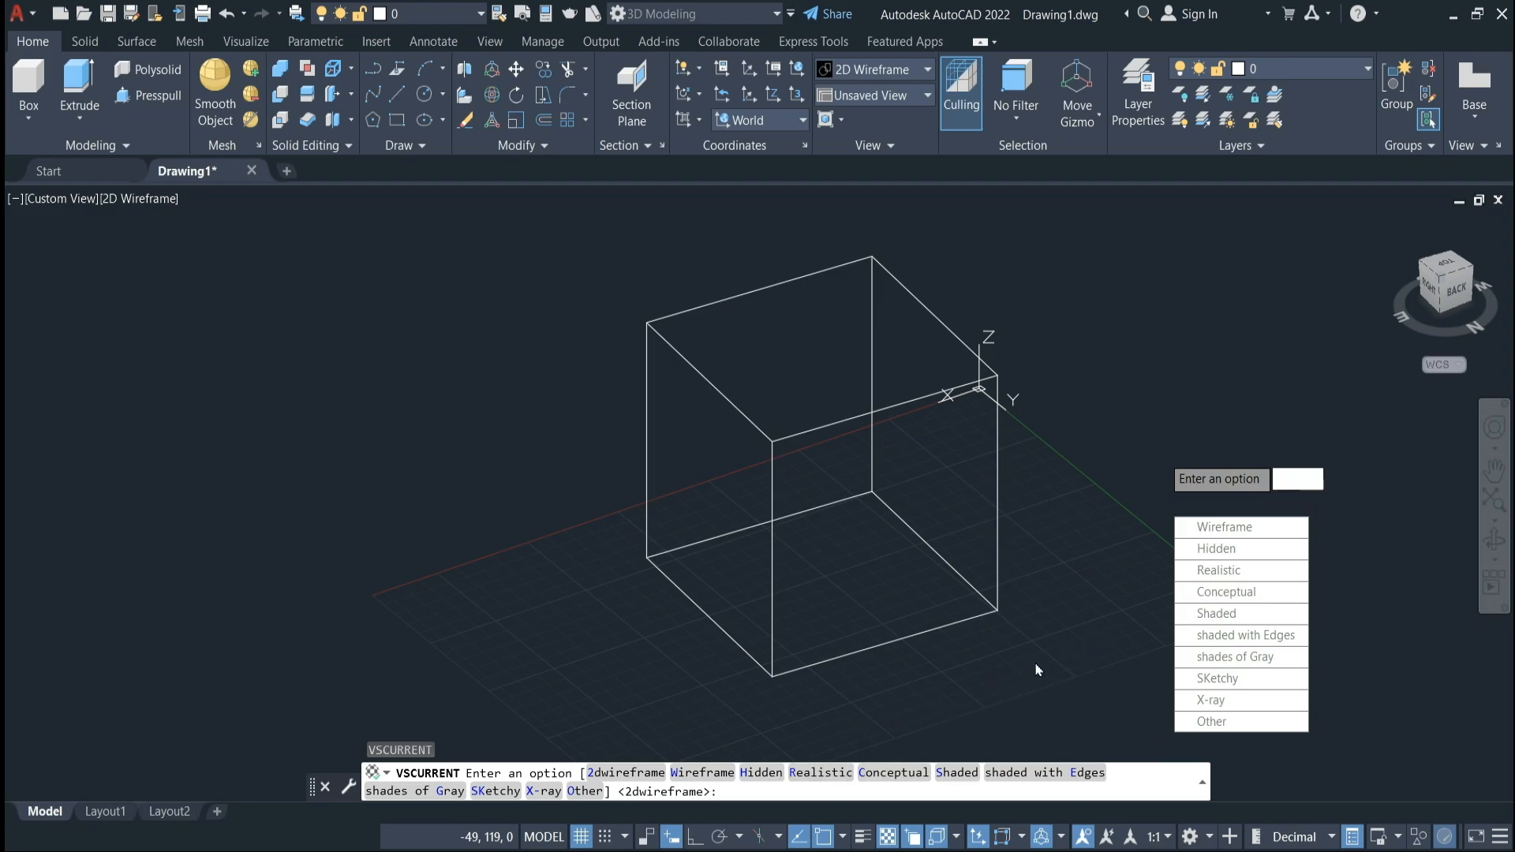
key(Return)
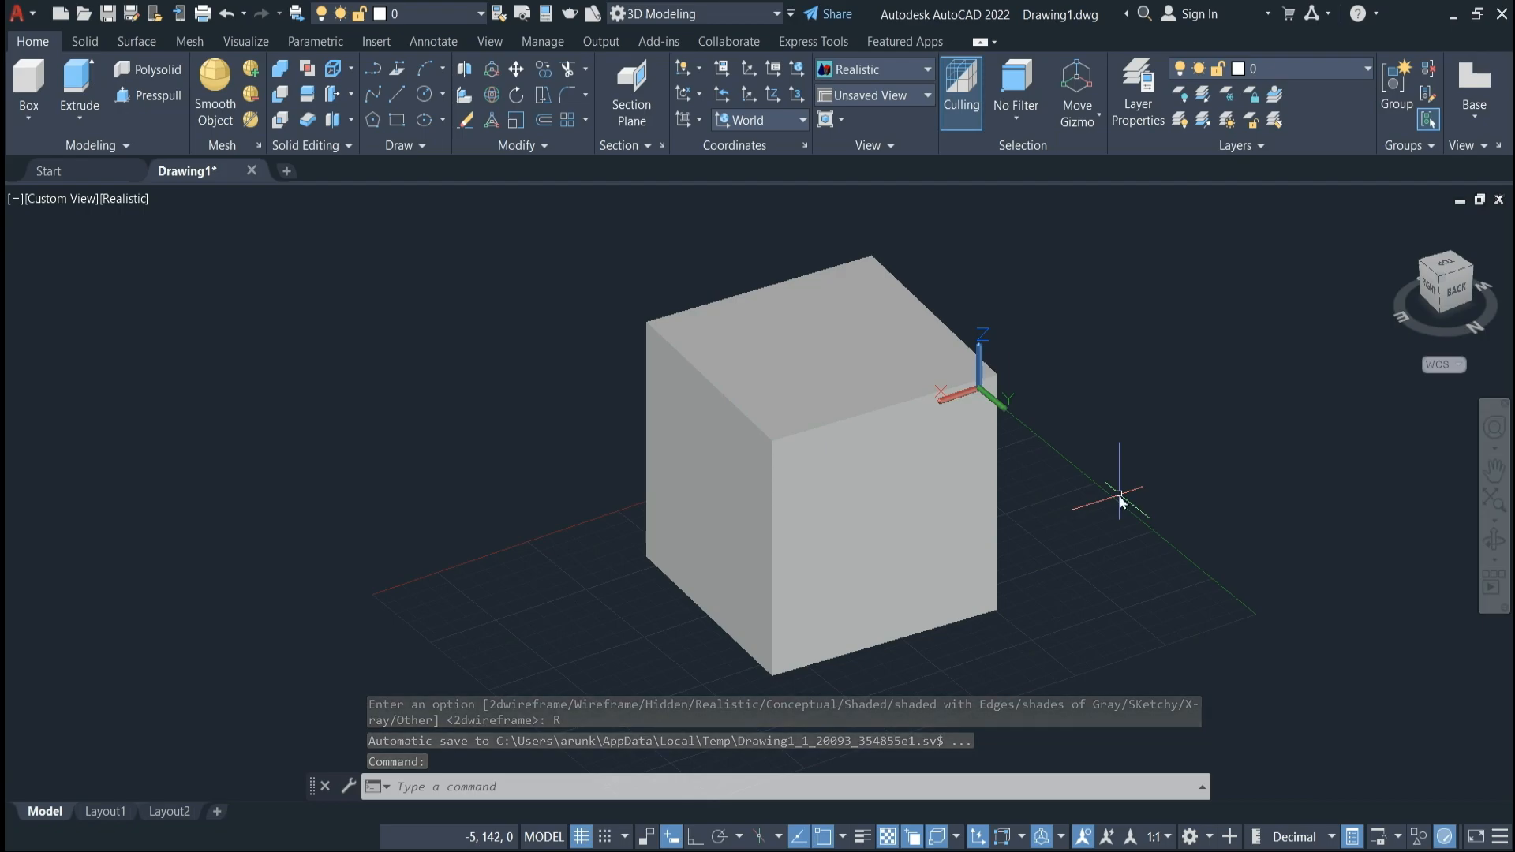
text(VS)
key(Return)
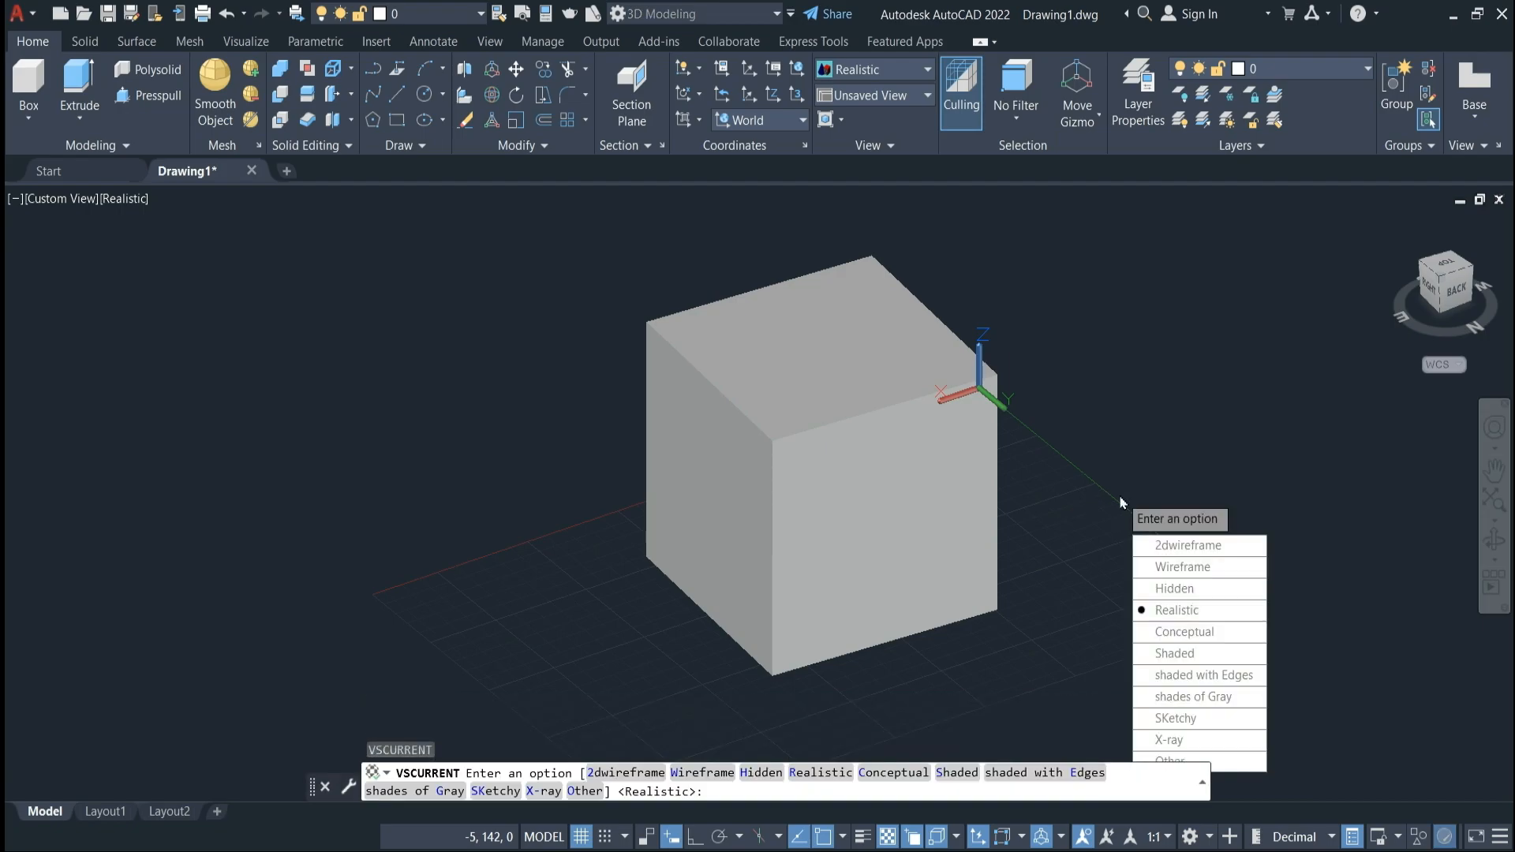
text(2)
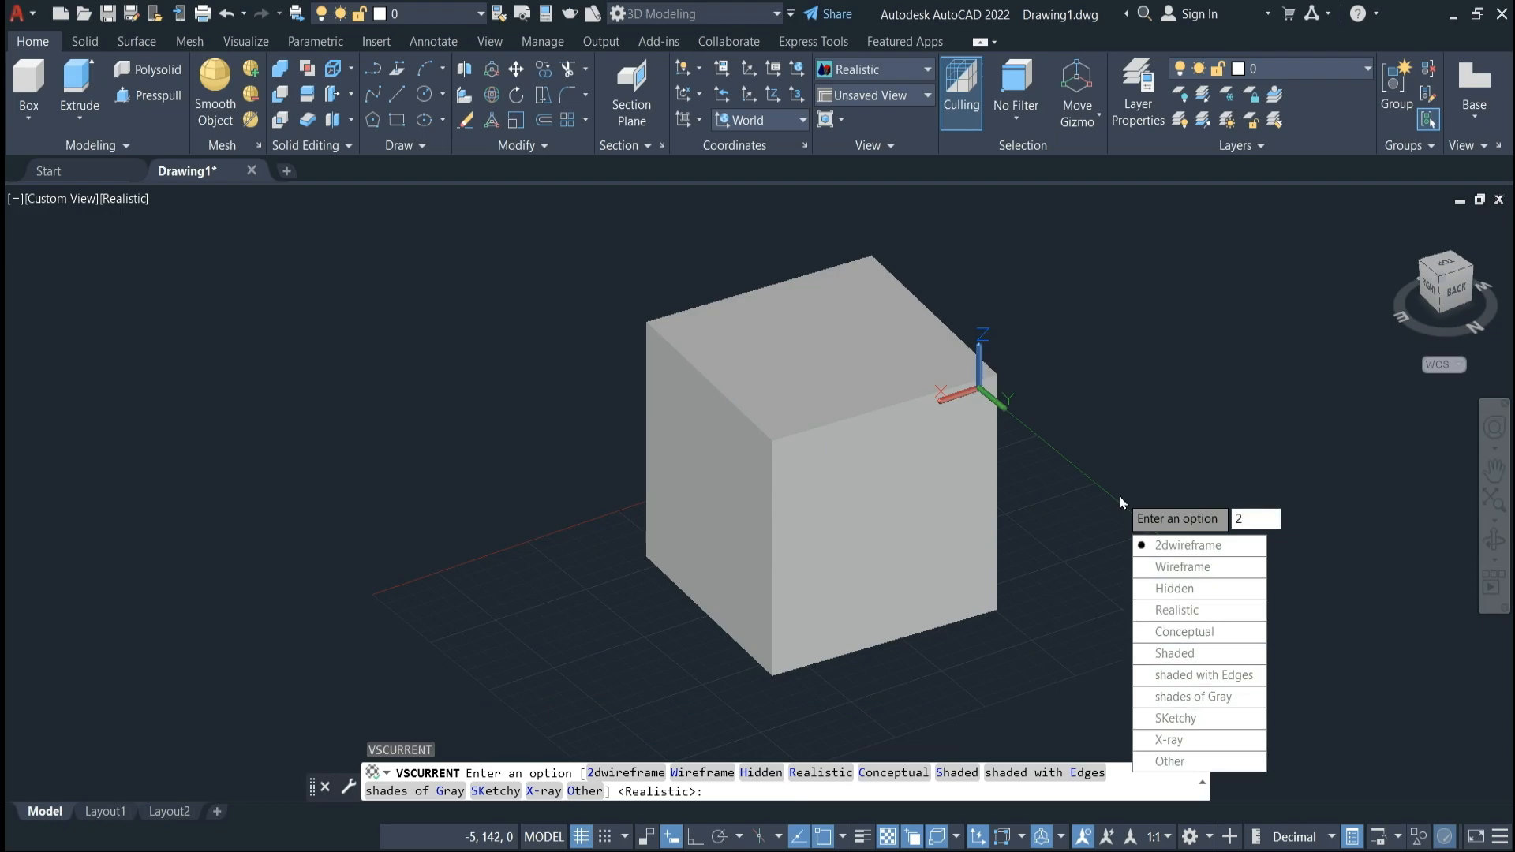
key(Return)
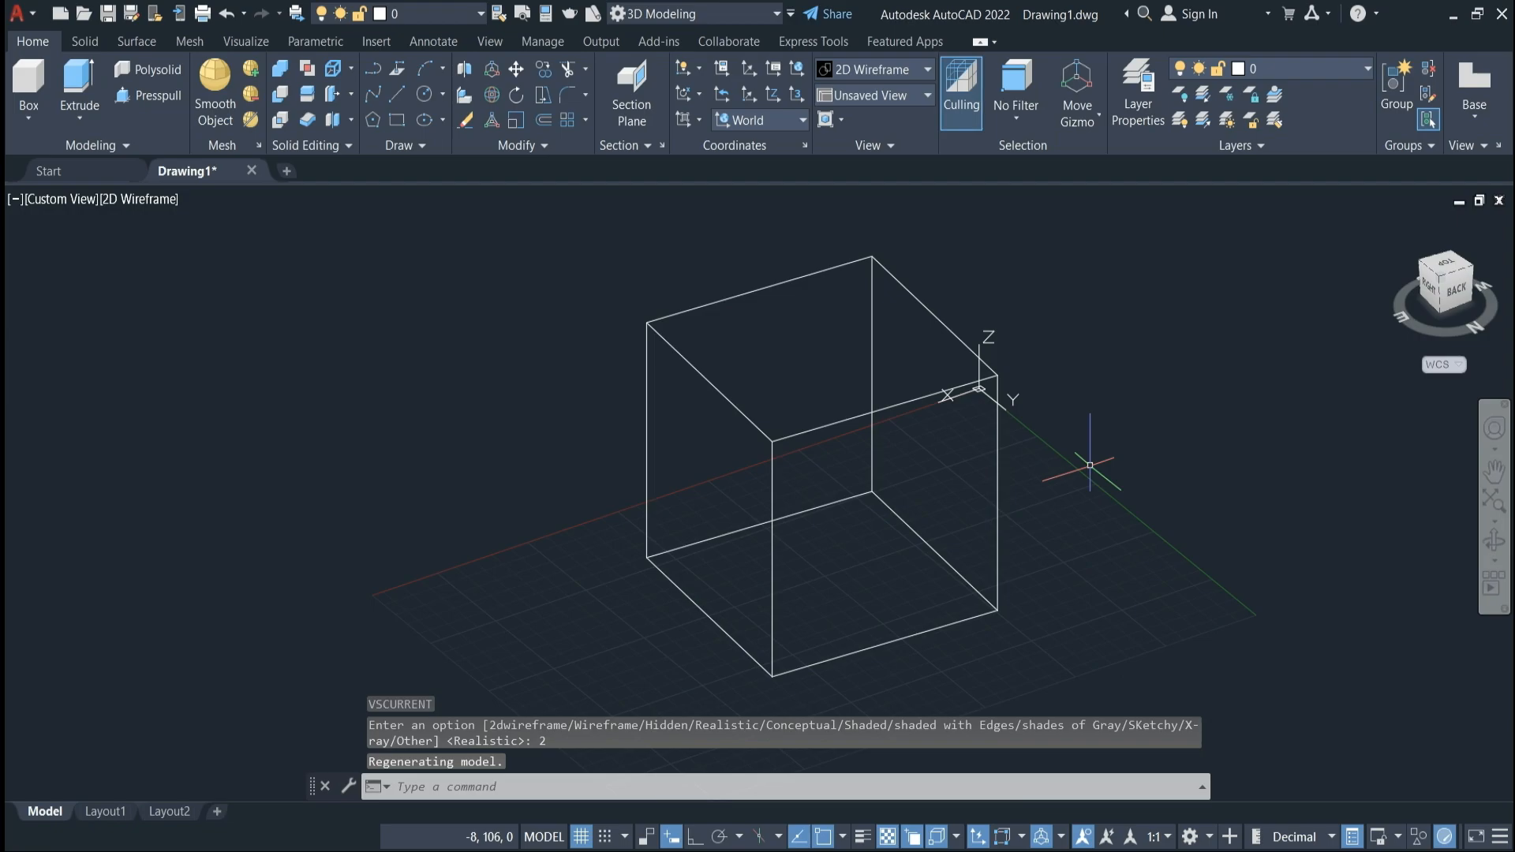
Show the cube in the Hidden visual style, followed by Wireframe, using the VS (VSCURRENT) command.
text(VS)
key(Return)
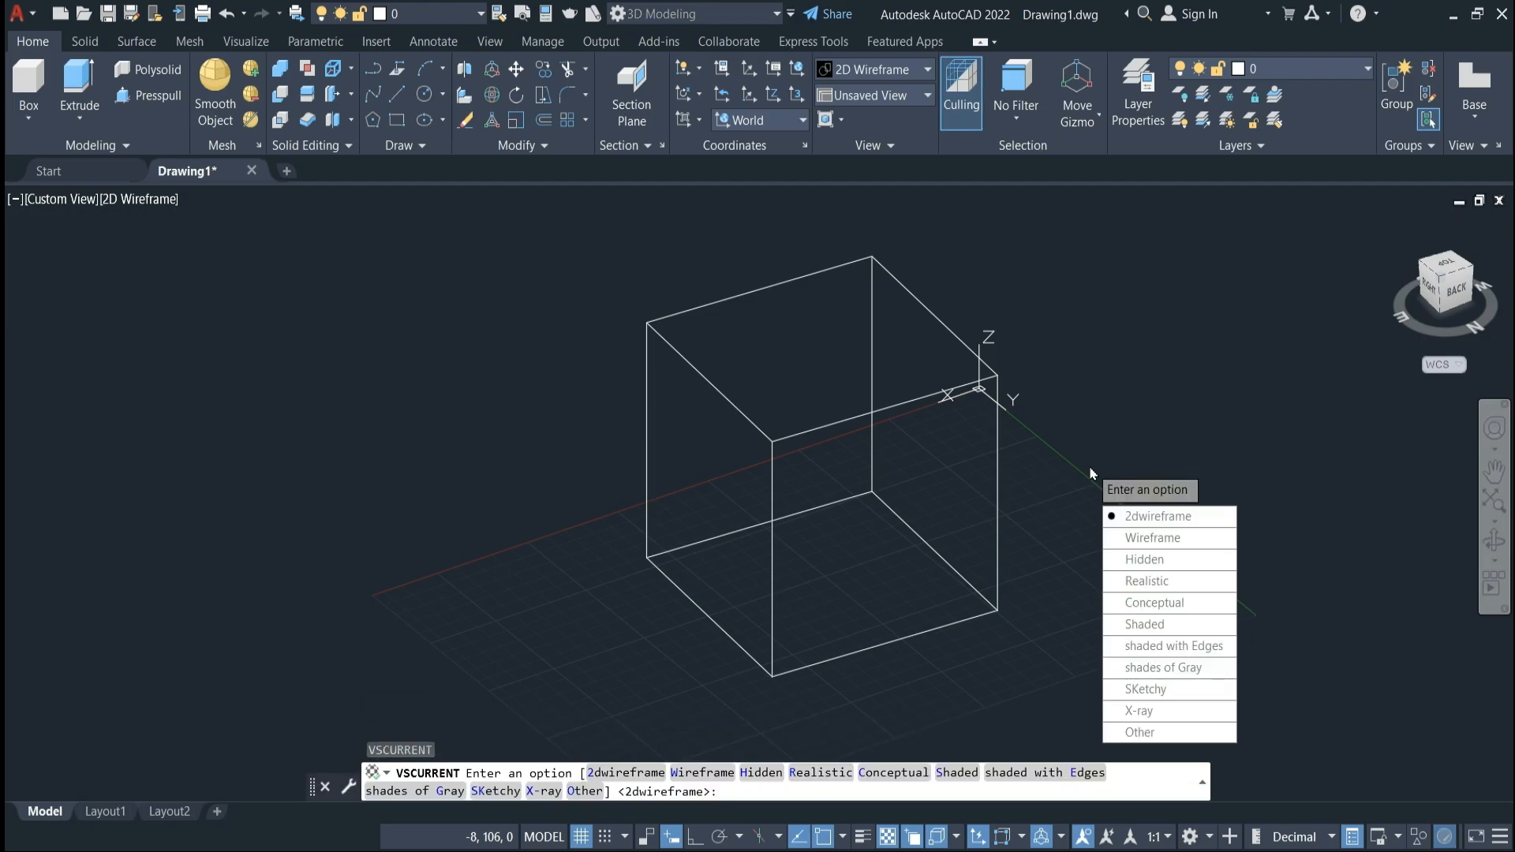
text(H)
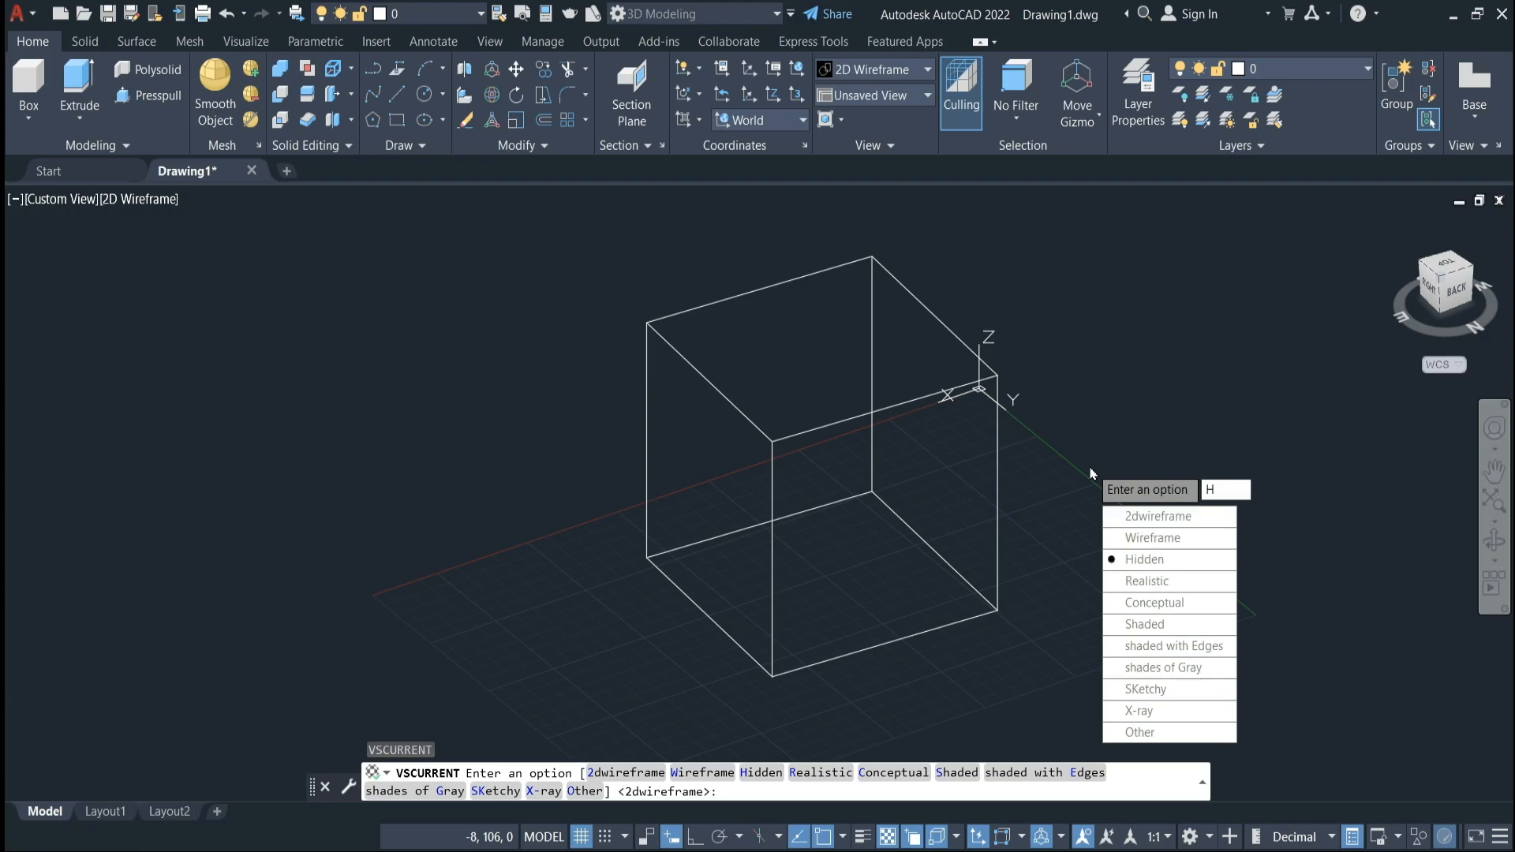
key(Return)
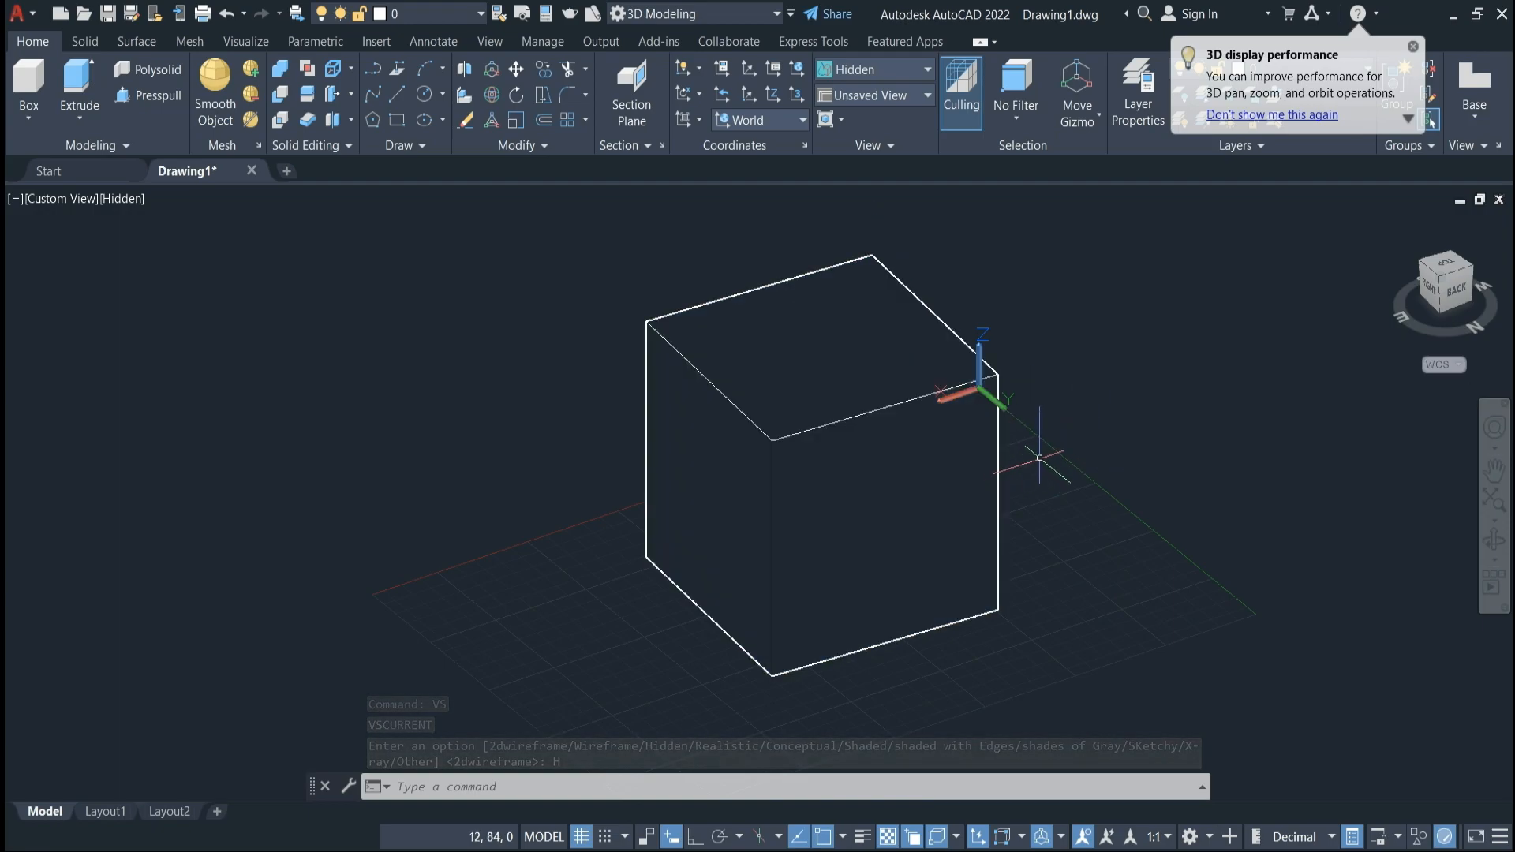
text(vs)
key(Return)
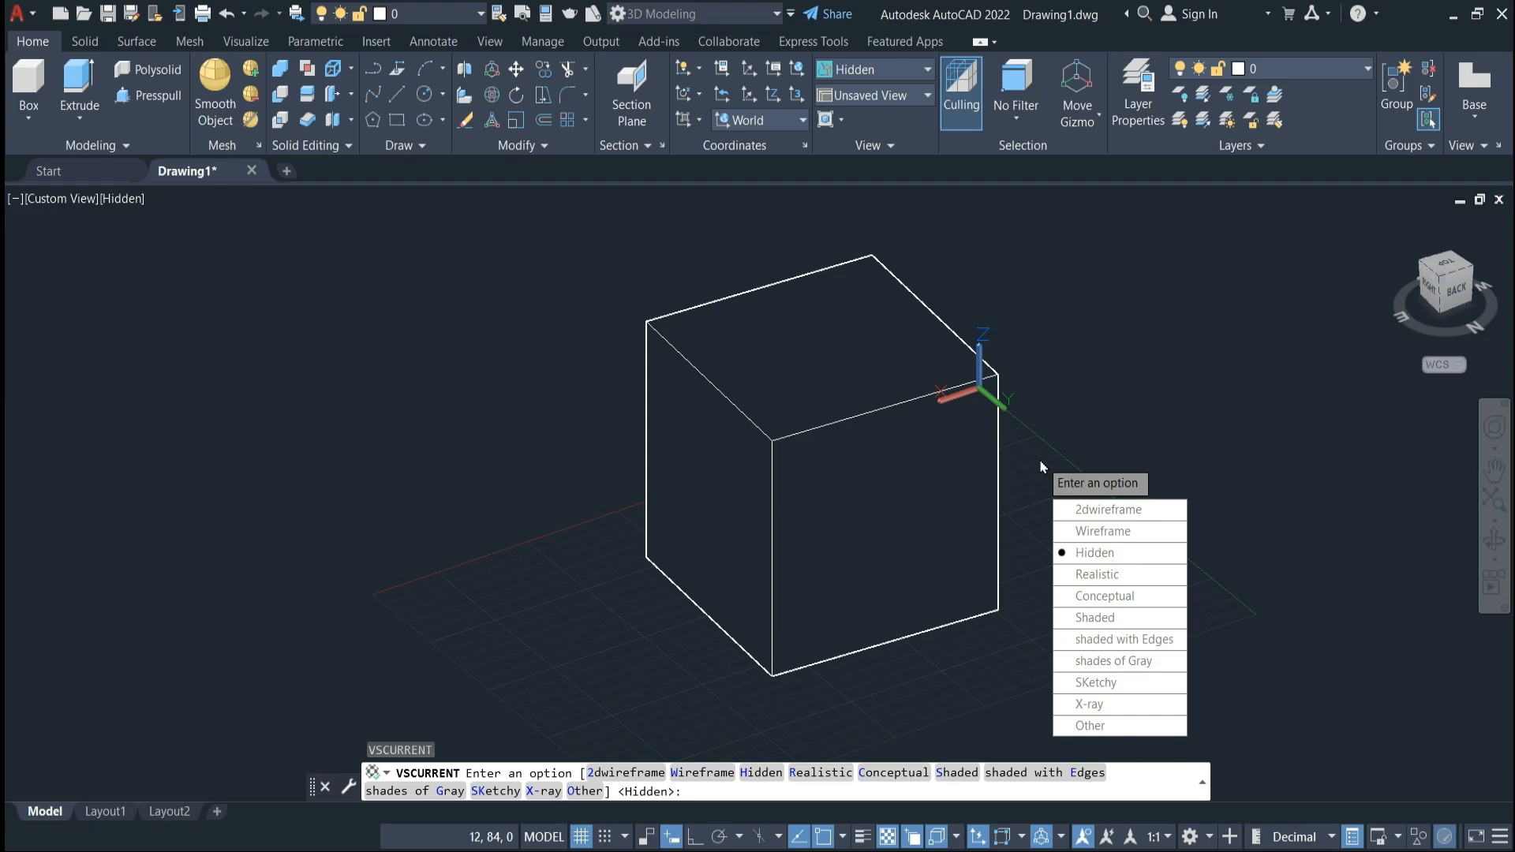
text(W)
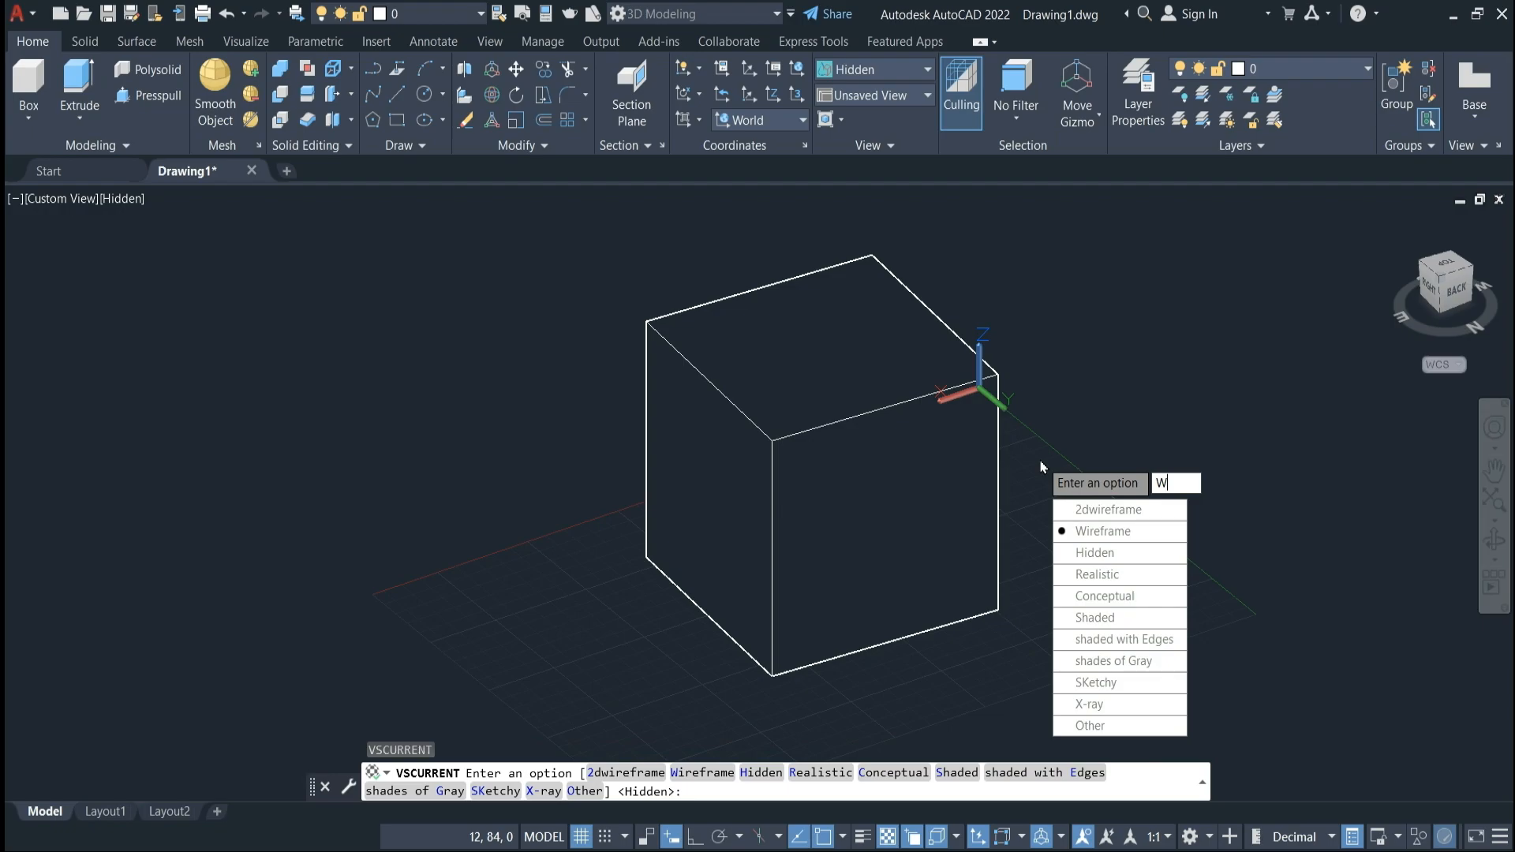
key(Return)
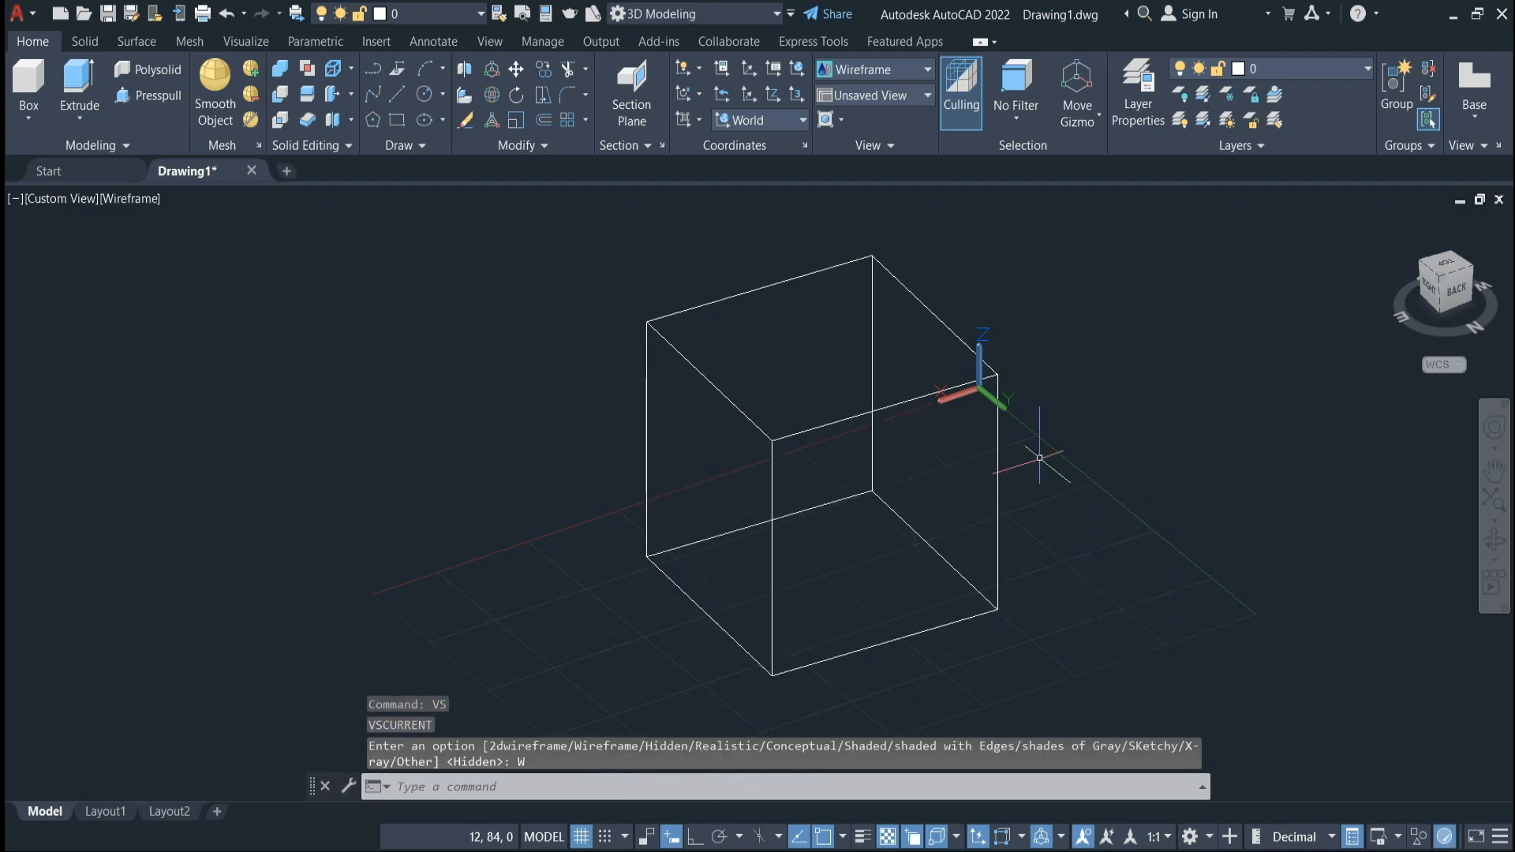
Show the cube in the Conceptual visual style, followed by Shaded, using the VS (VSCURRENT) command.
text(vs)
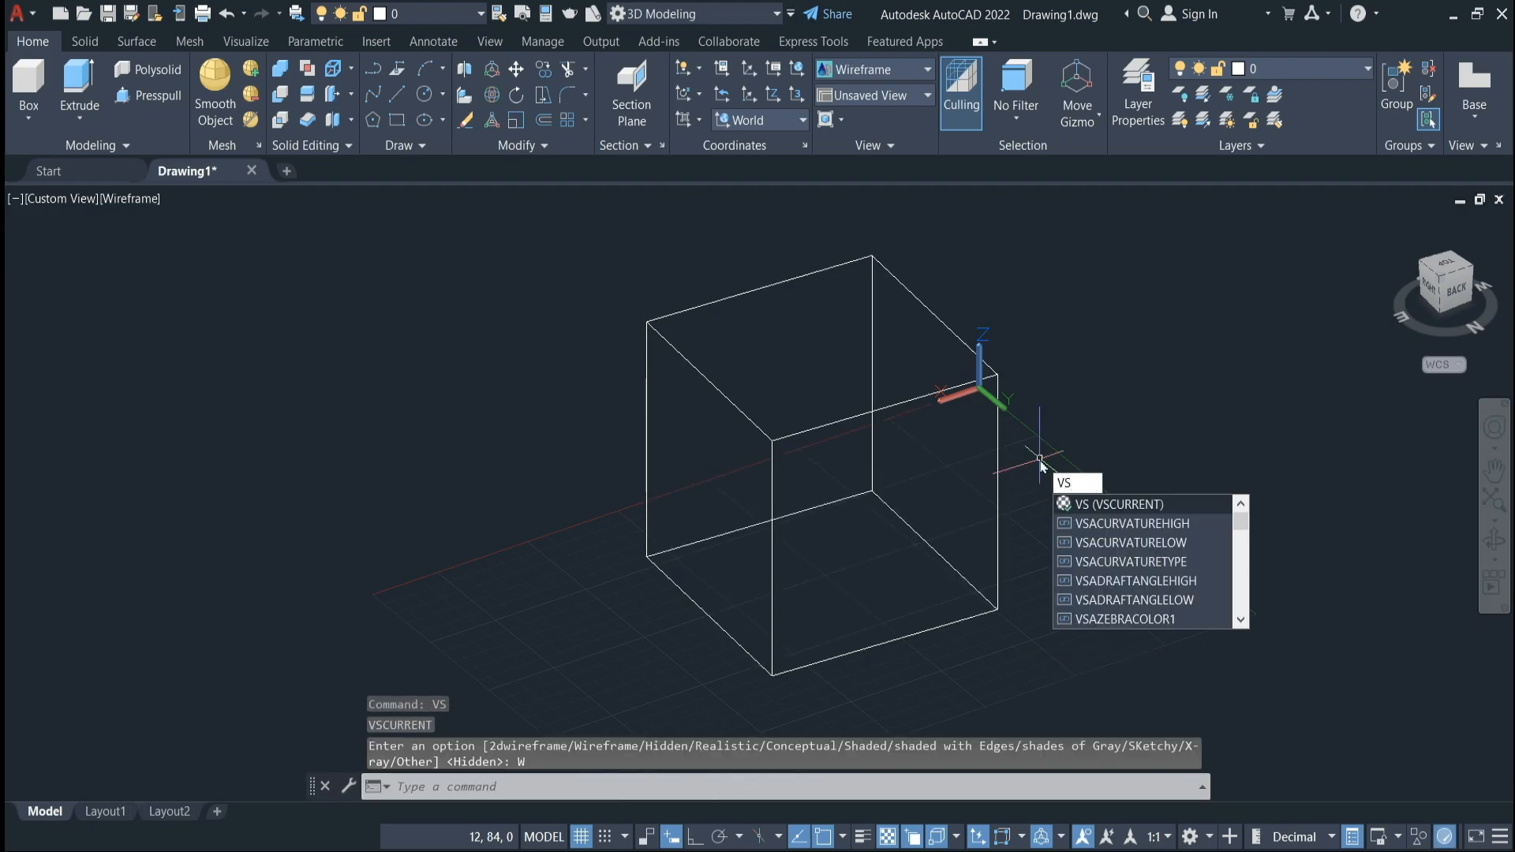
key(Return)
text(c)
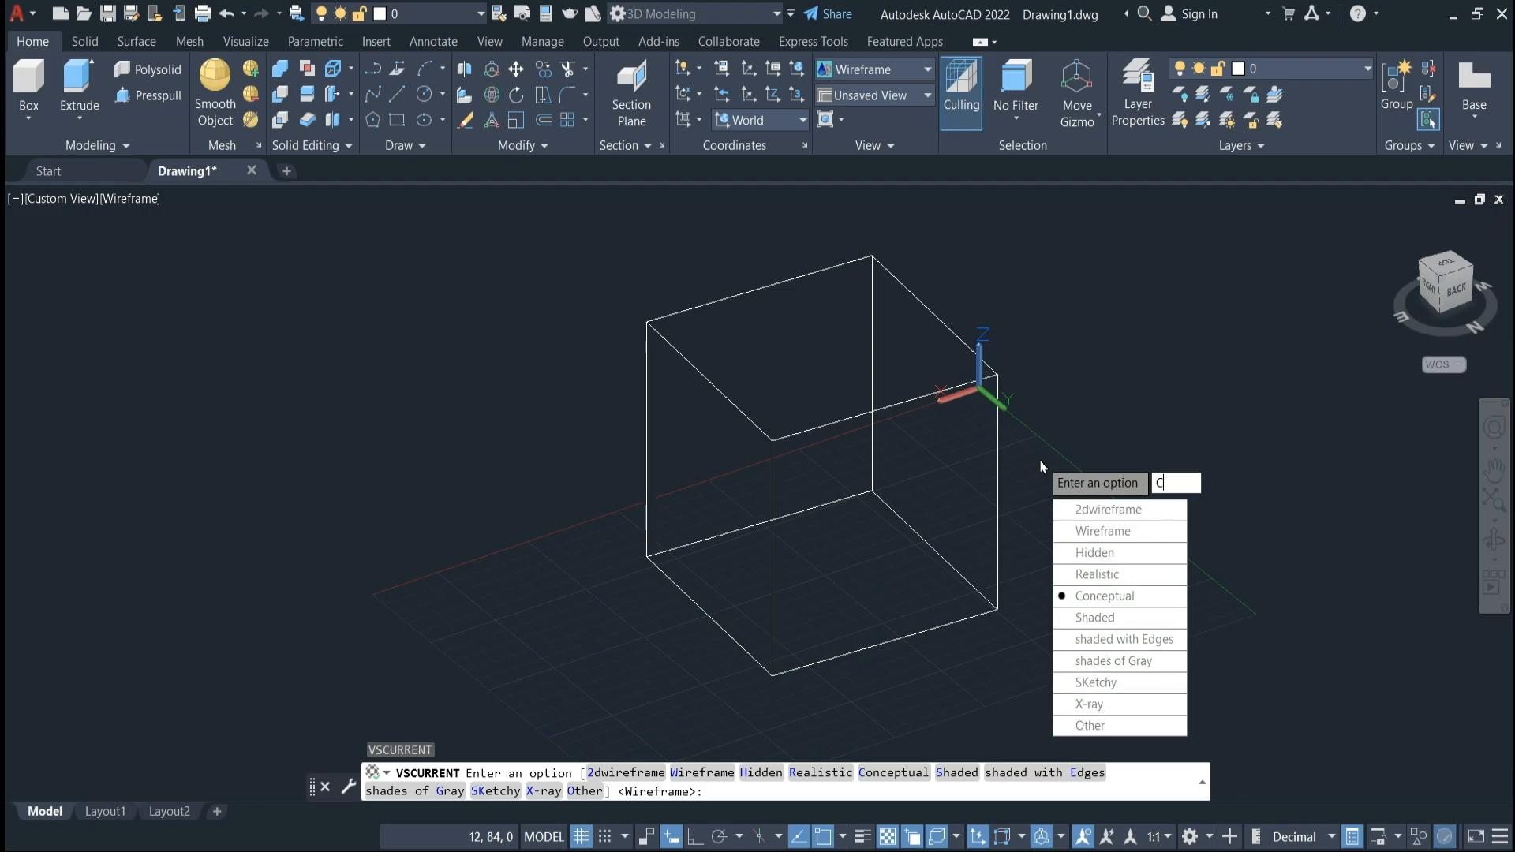
key(Return)
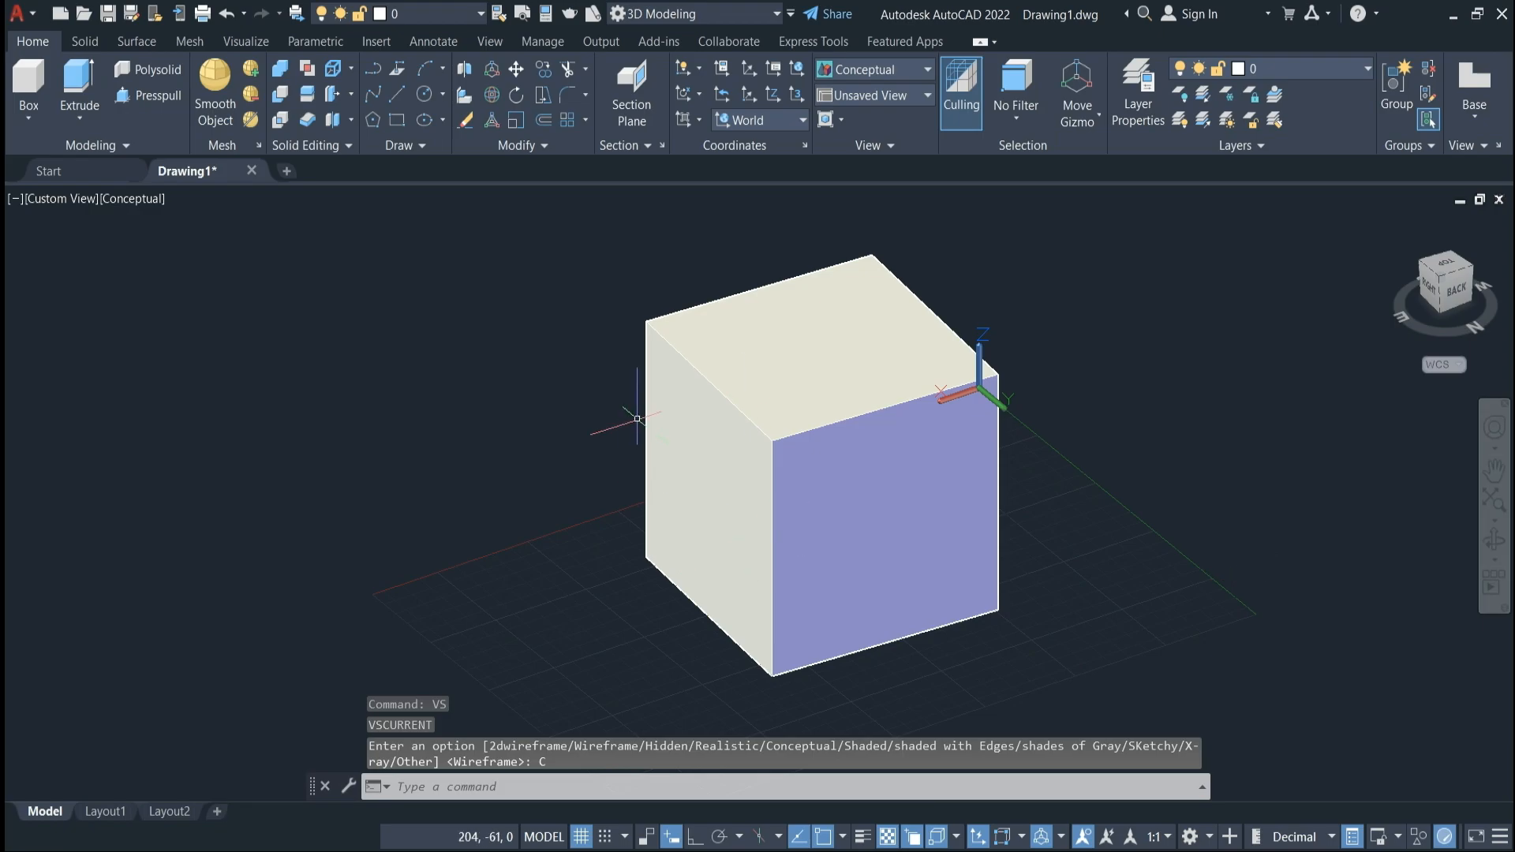
text(vs)
key(Return)
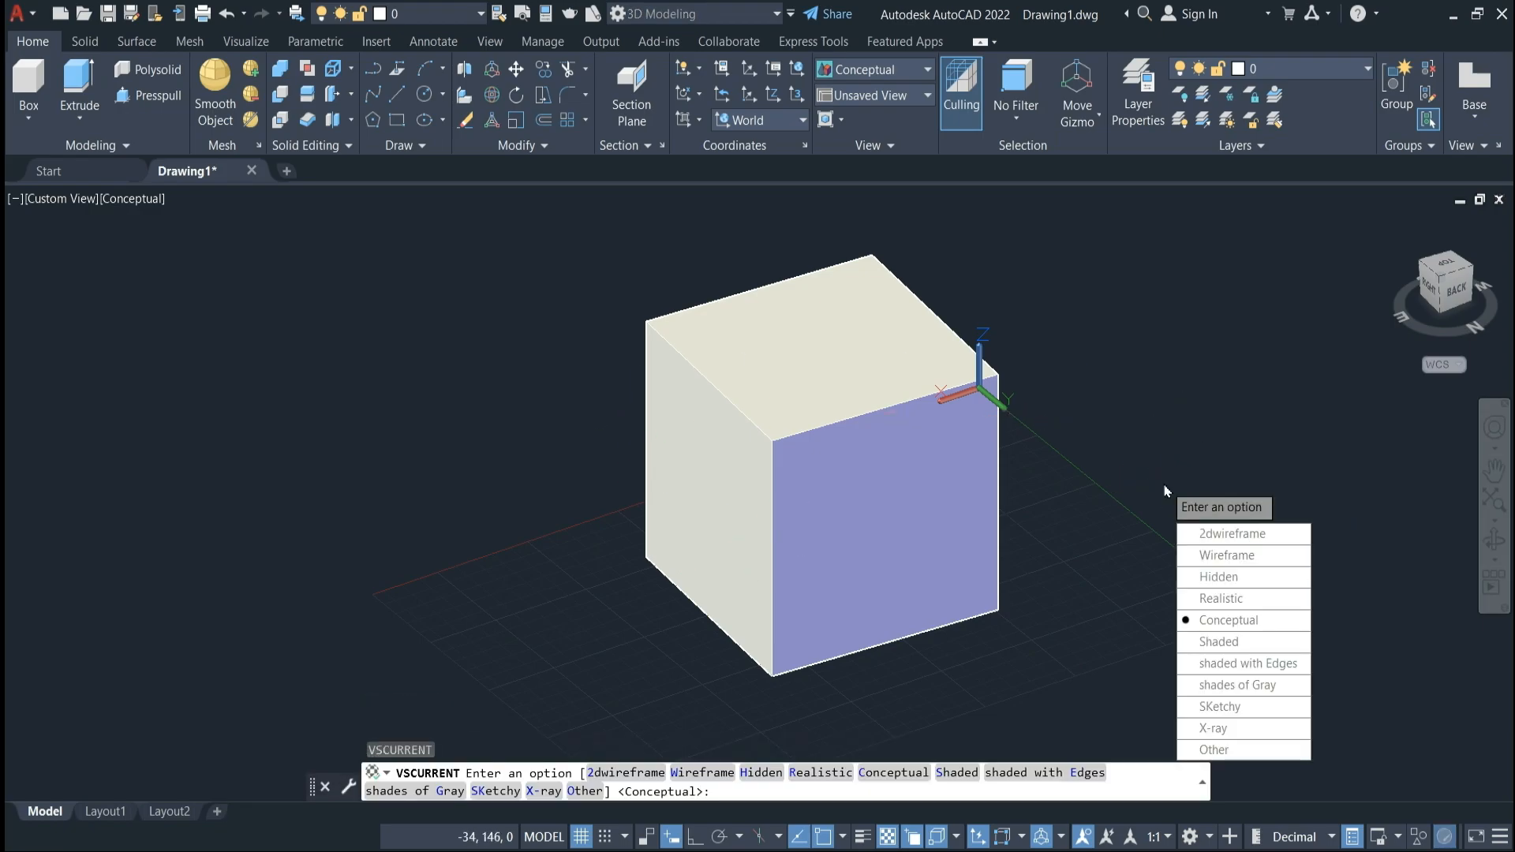
text(s)
key(Return)
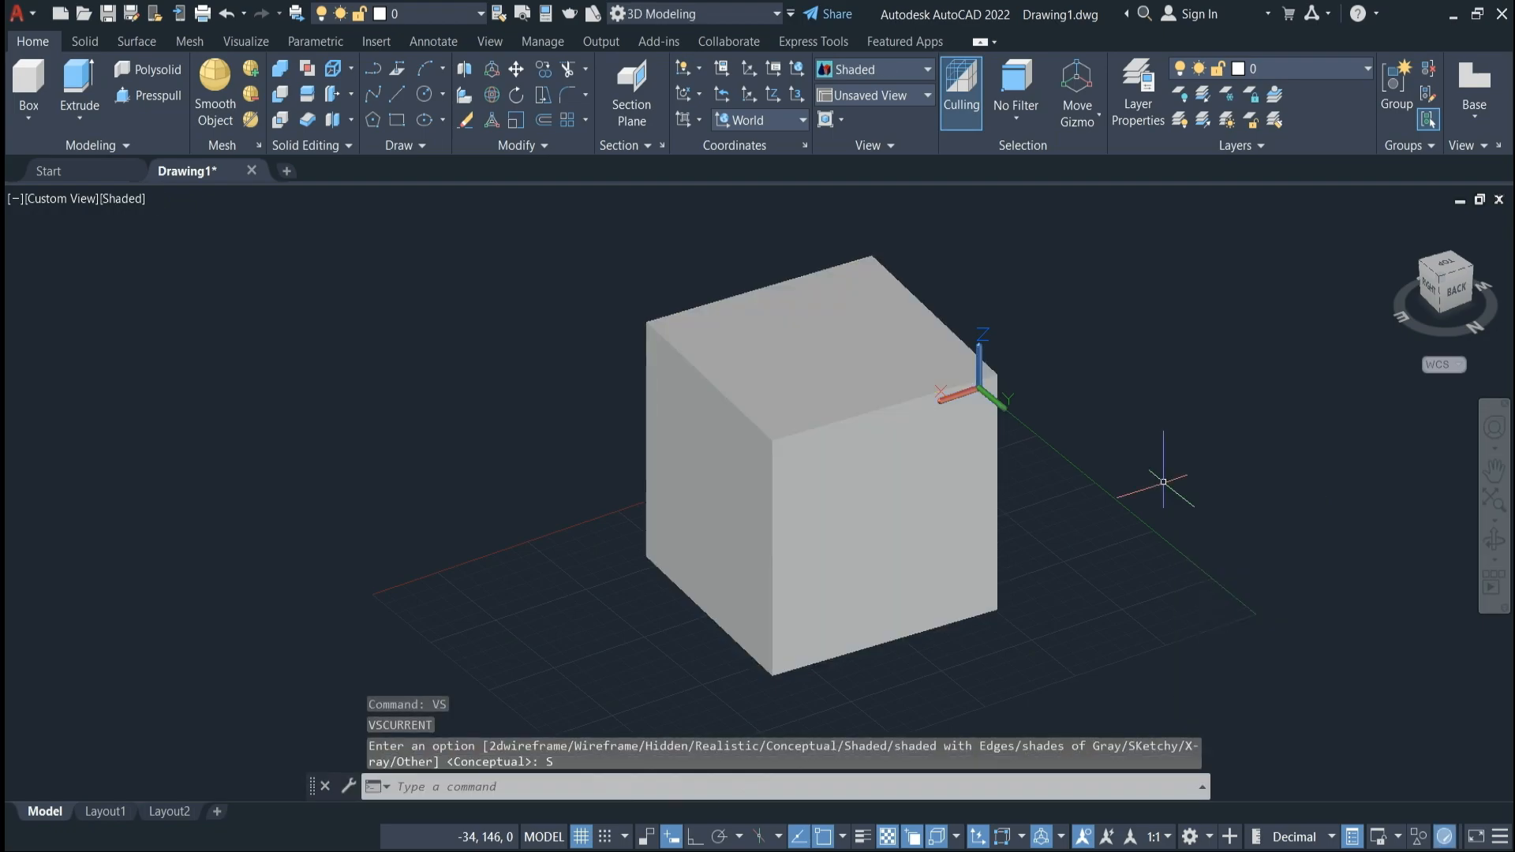
Show the cube in the Shaded with Edges visual style, followed by Shades of Gray, using the VS (VSCURRENT) command.
text(vs)
key(Return)
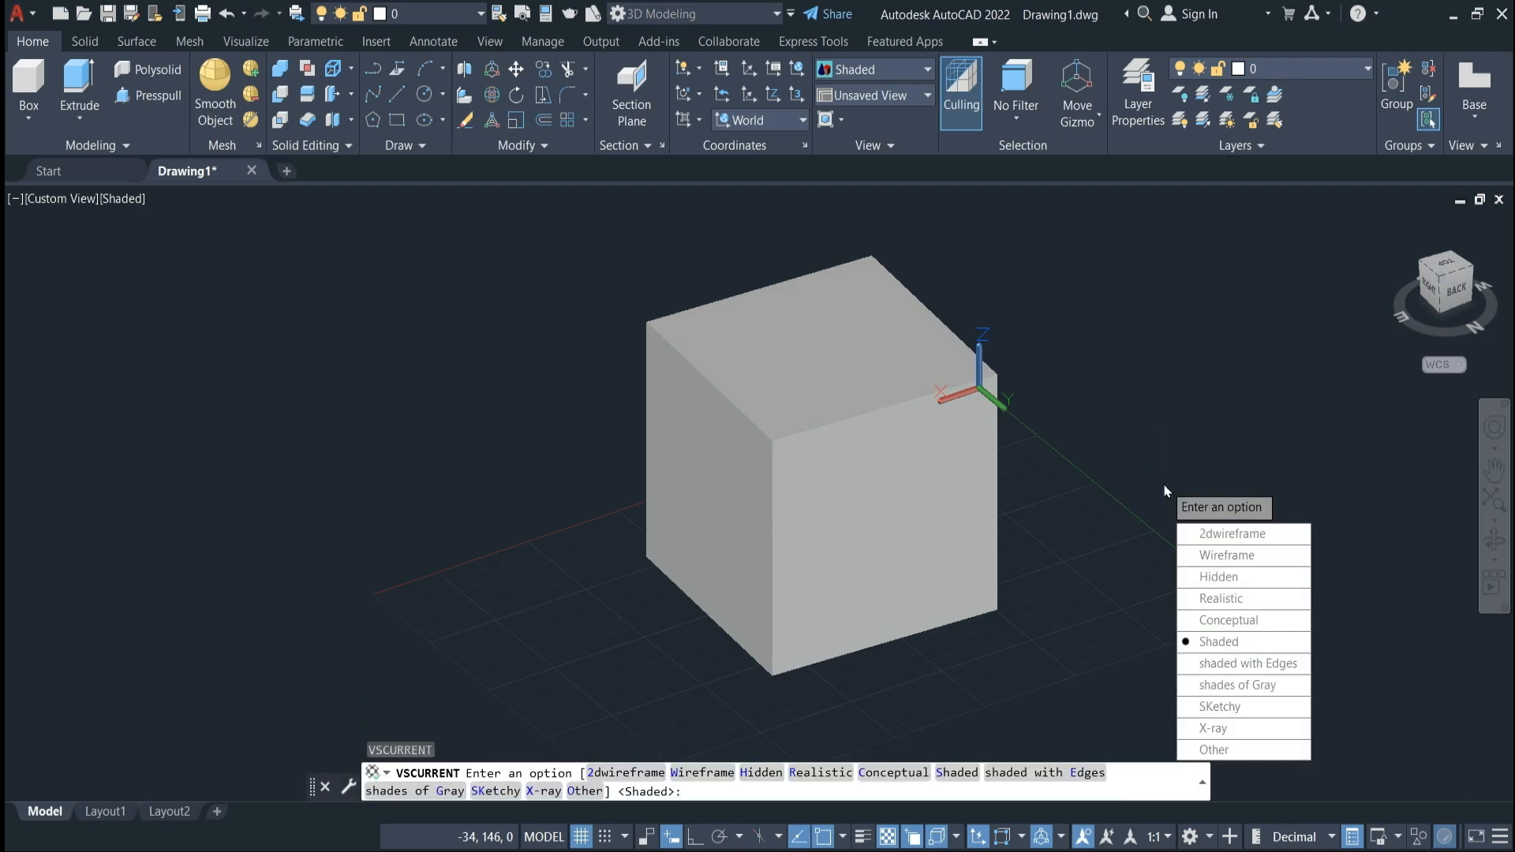
text(E)
key(Return)
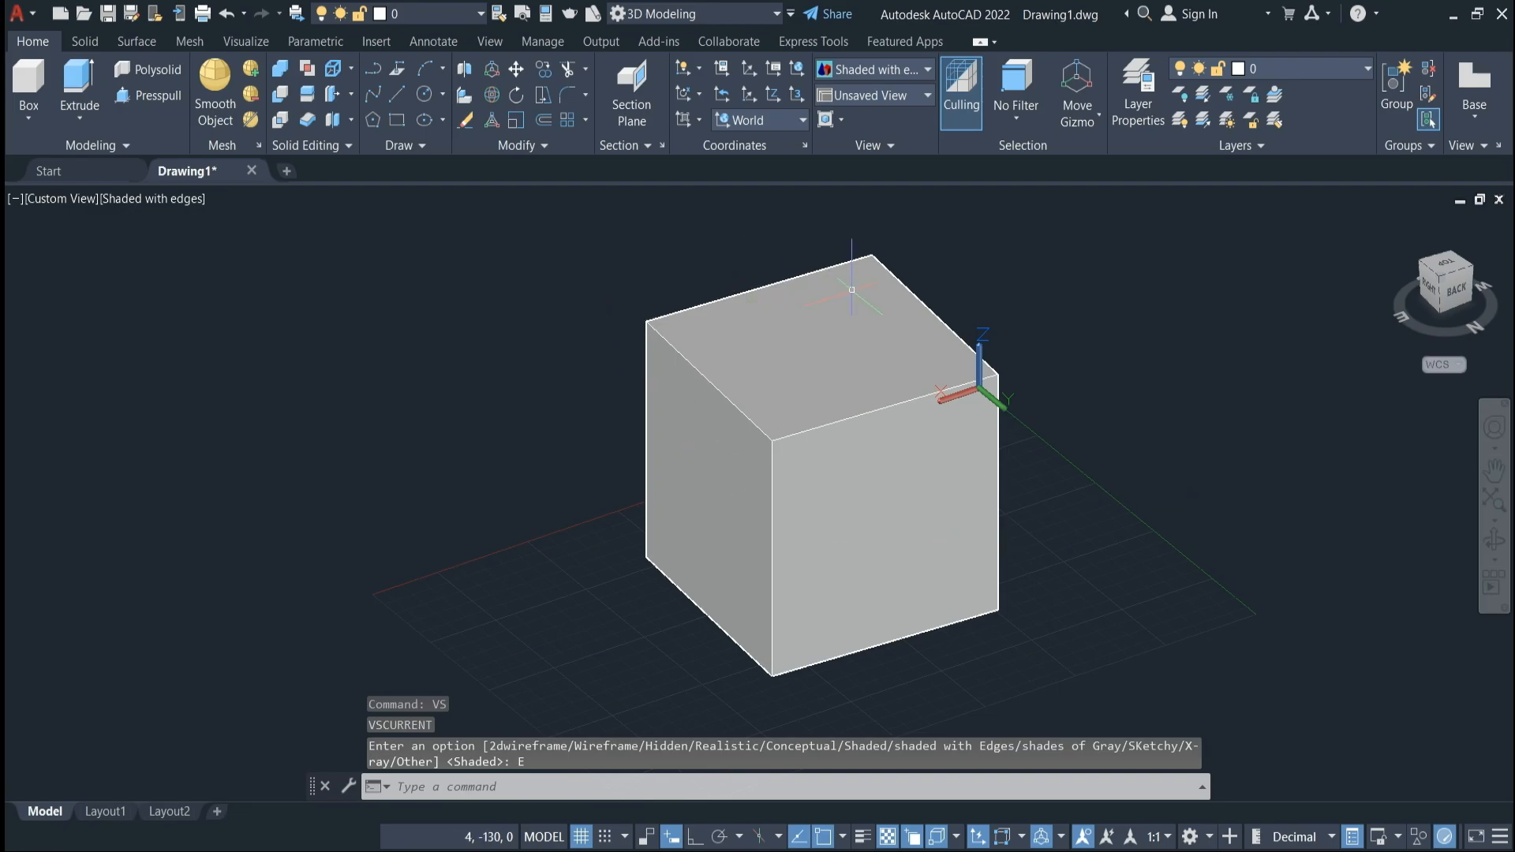
text(VS)
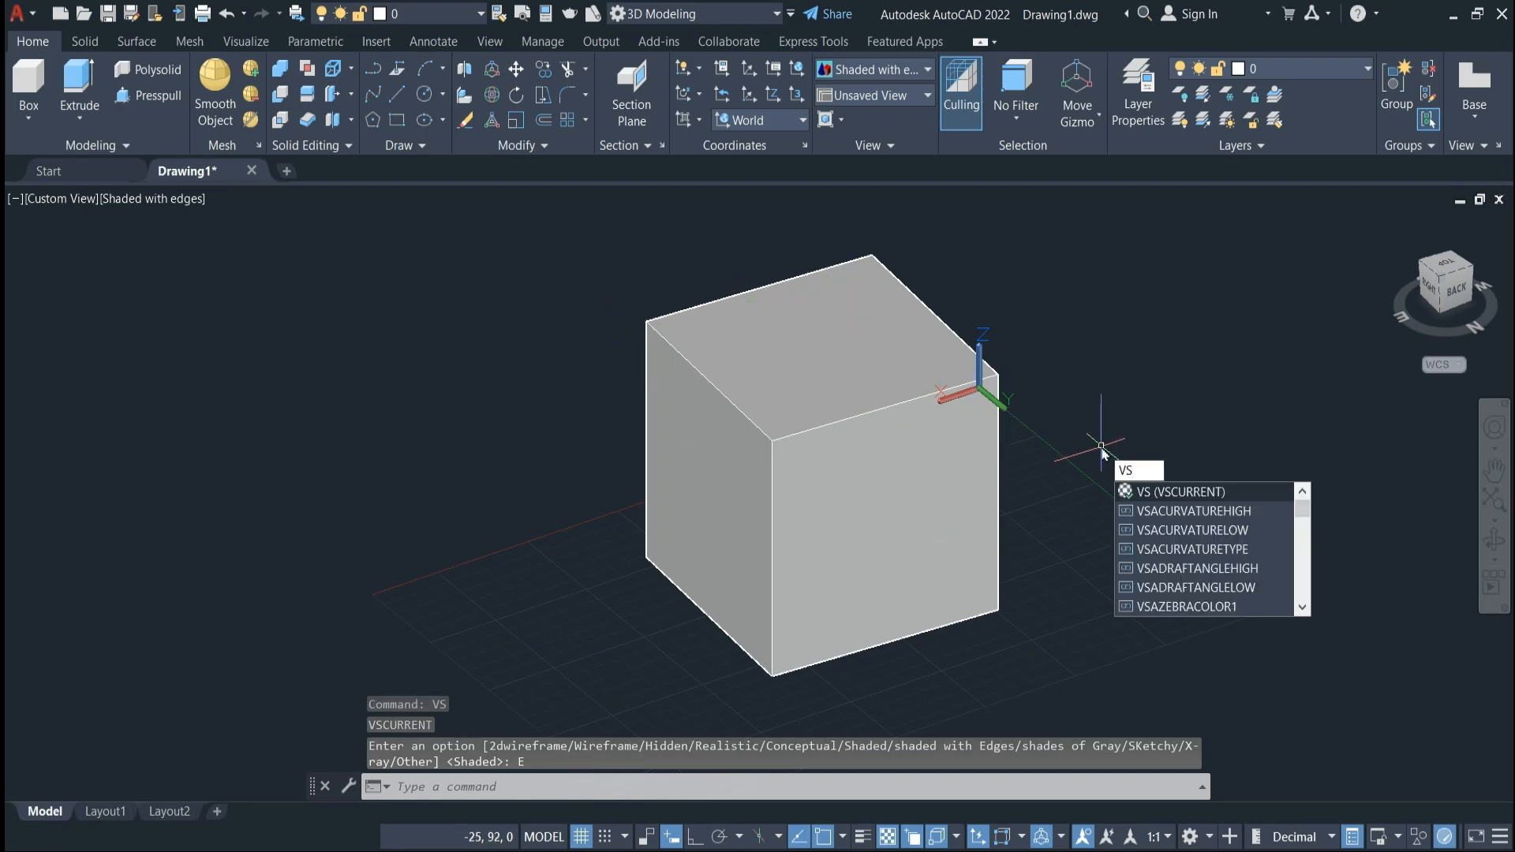
key(Return)
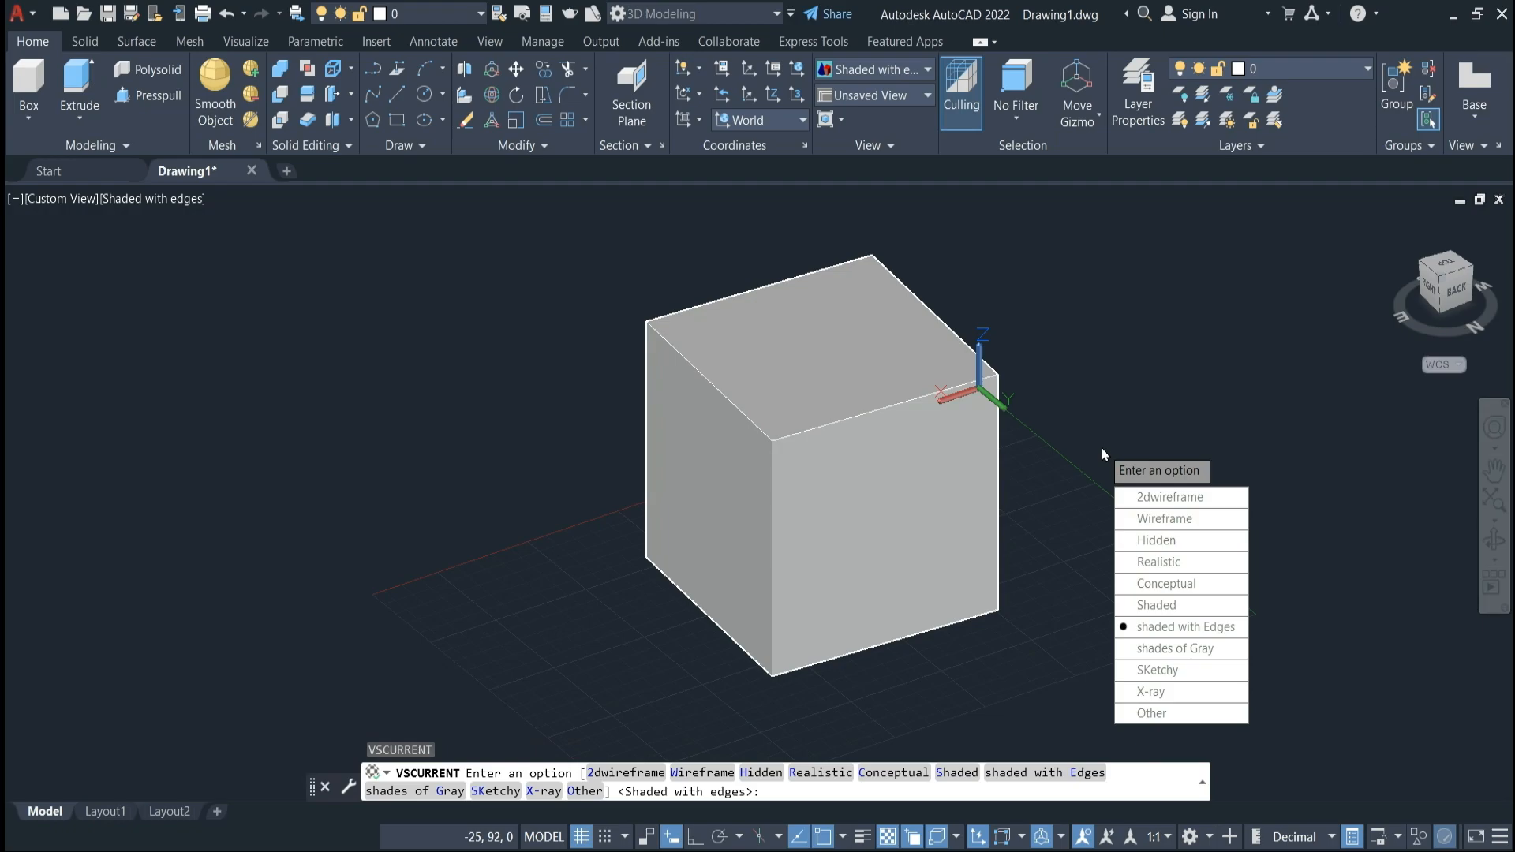
text(G)
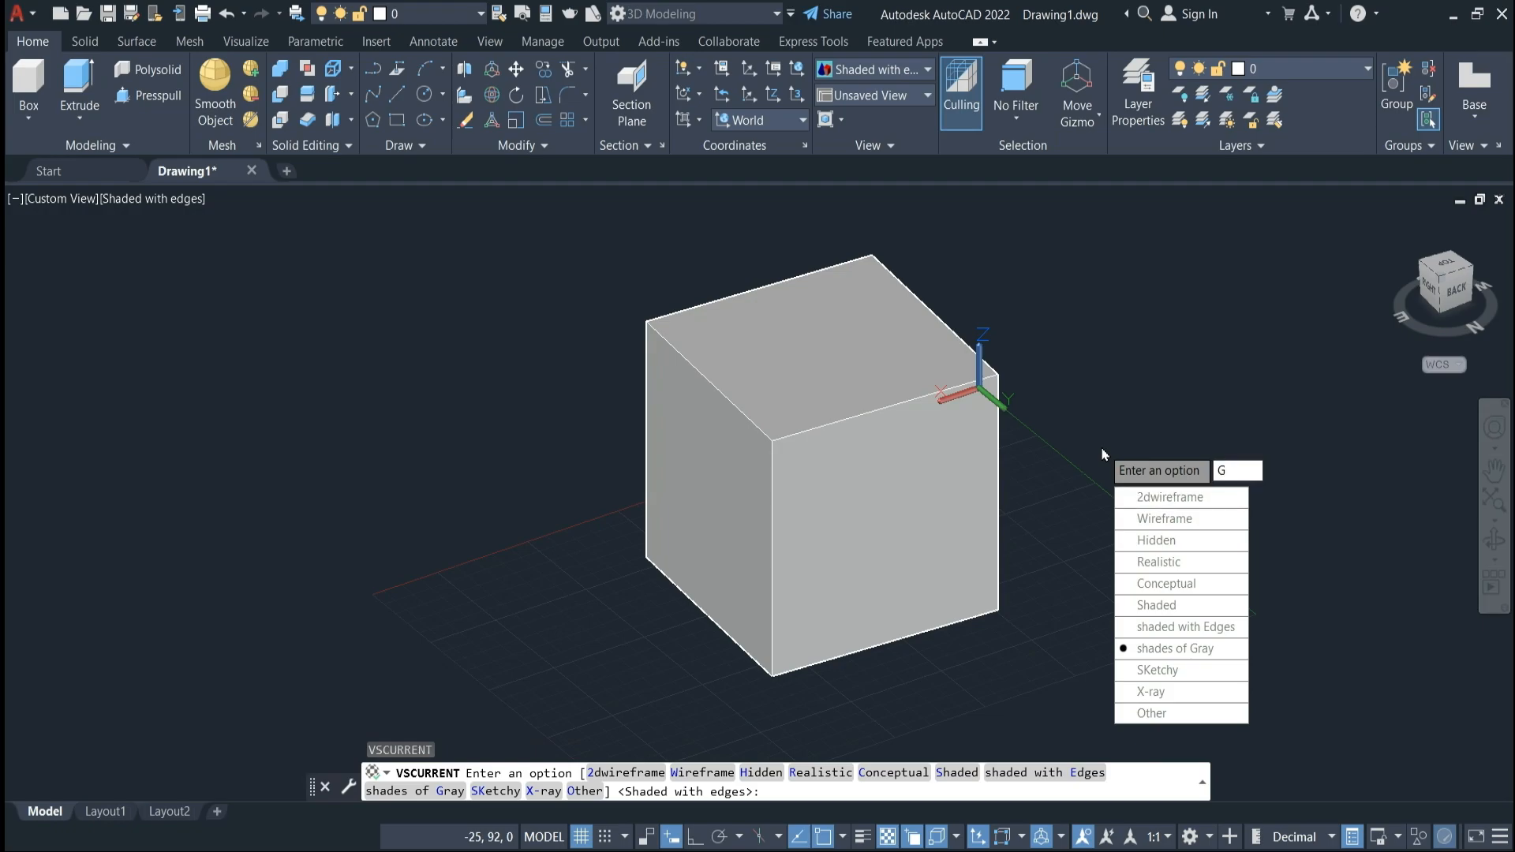
key(Return)
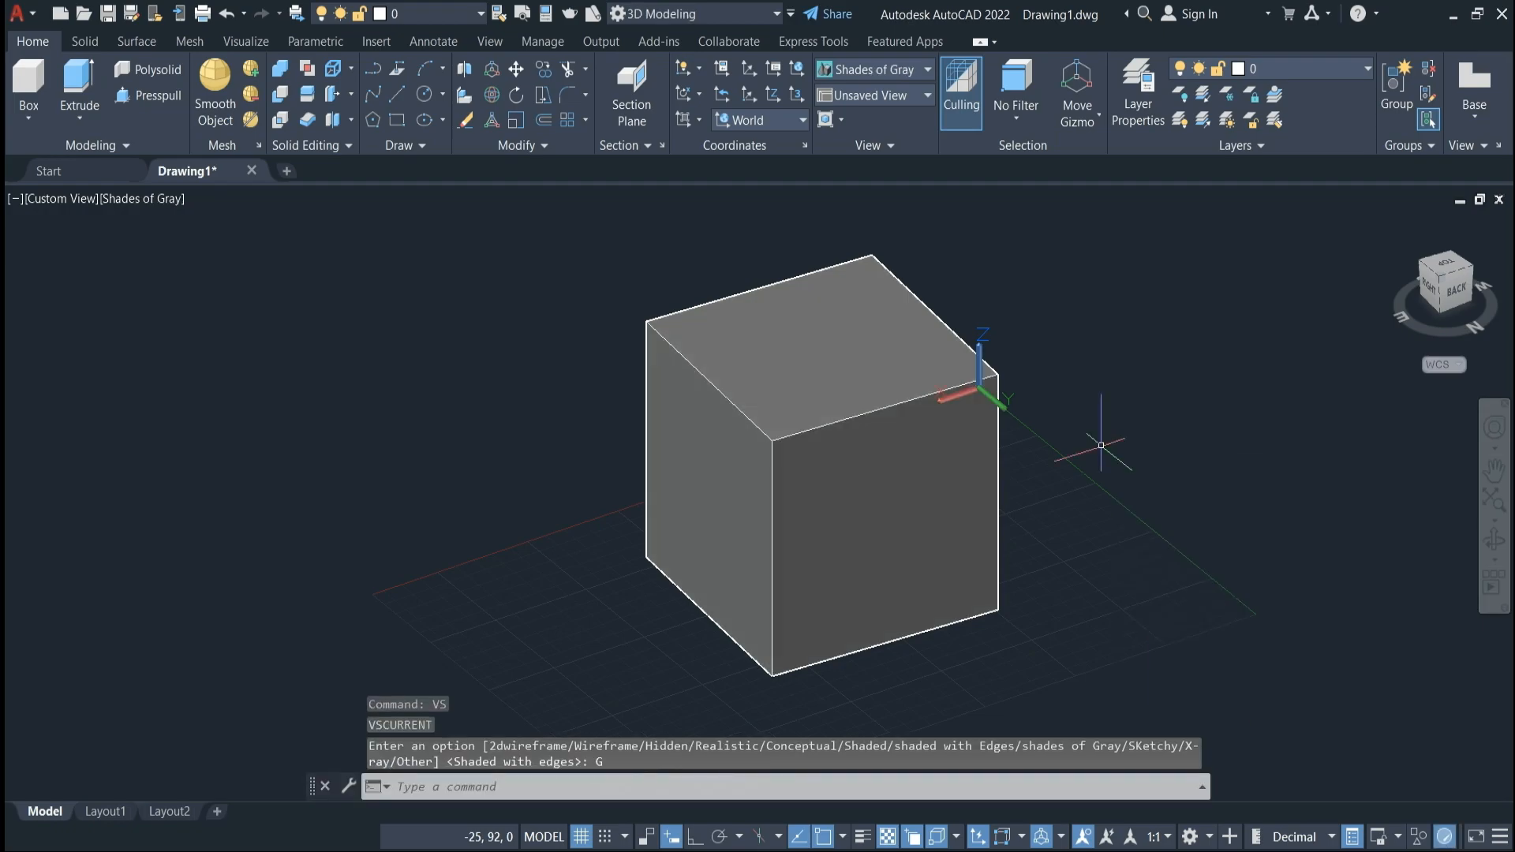
Show the cube in the Sketchy visual style, followed by X-Ray, using the VS (VSCURRENT) command.
text(VS)
key(Return)
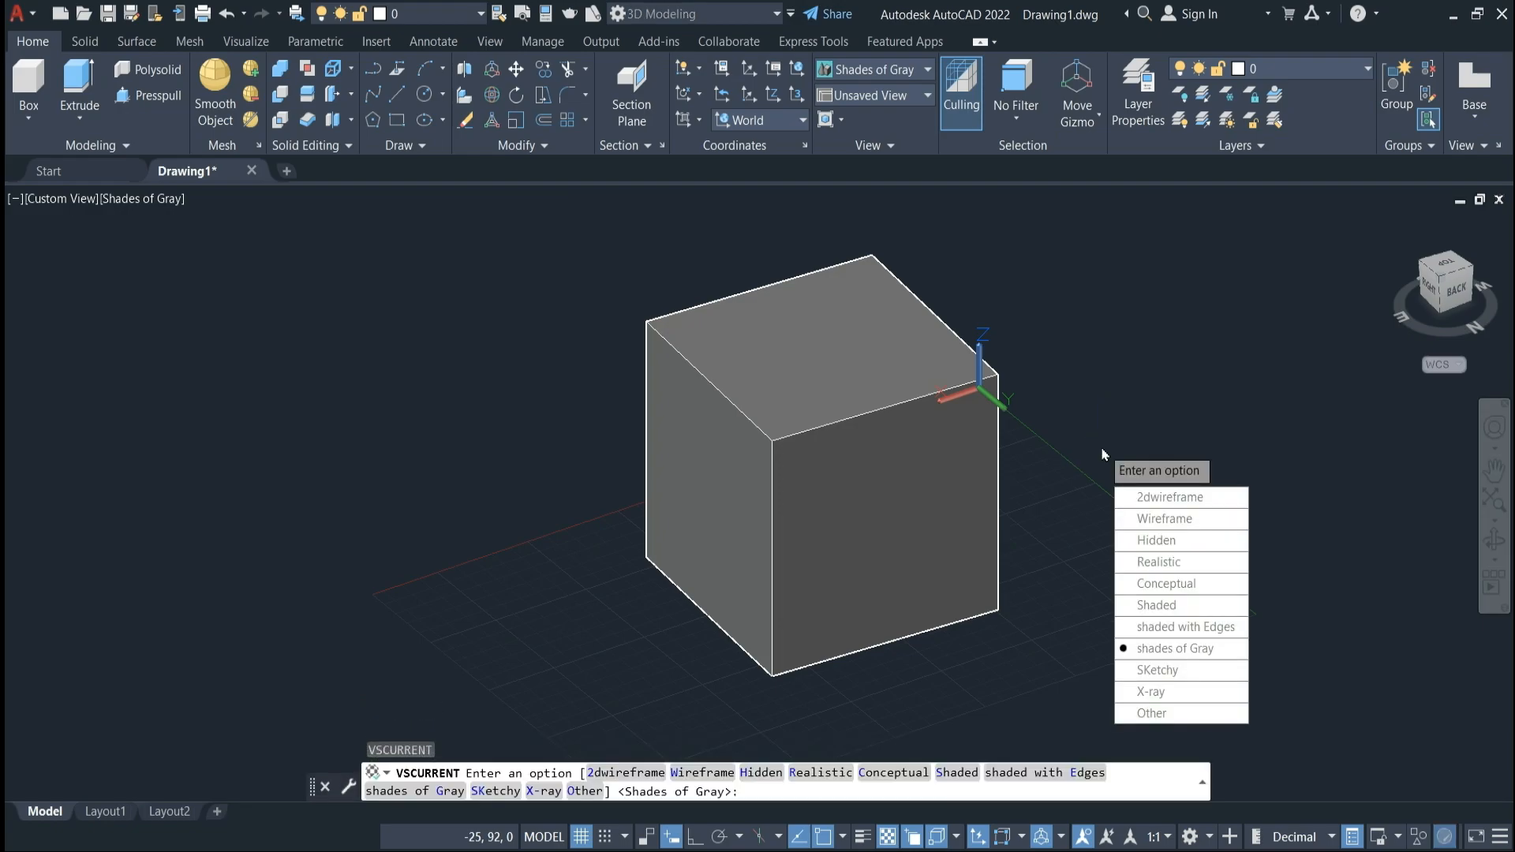
text(SK)
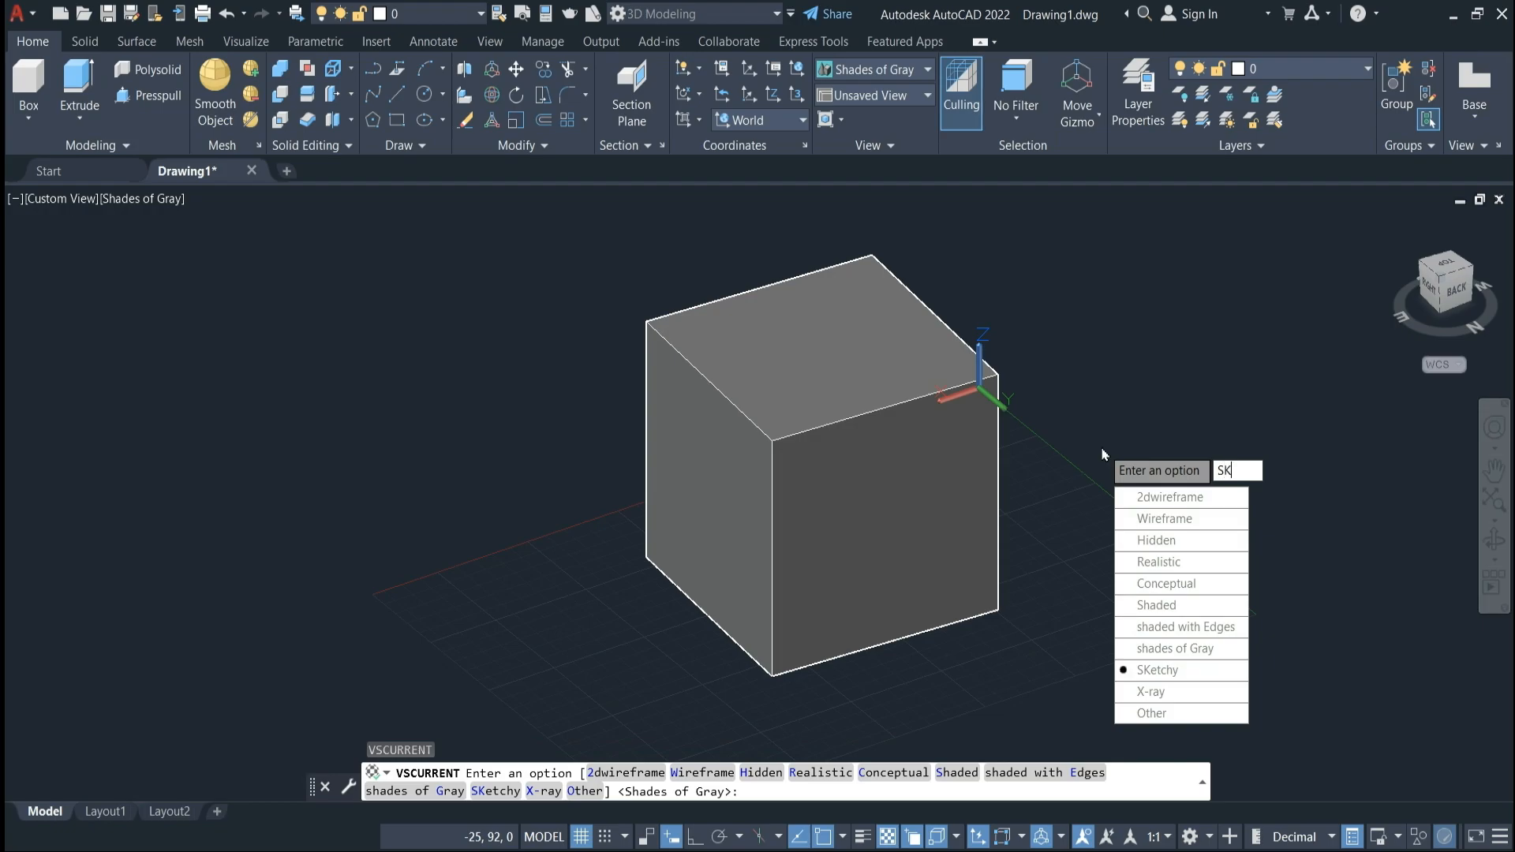
key(Return)
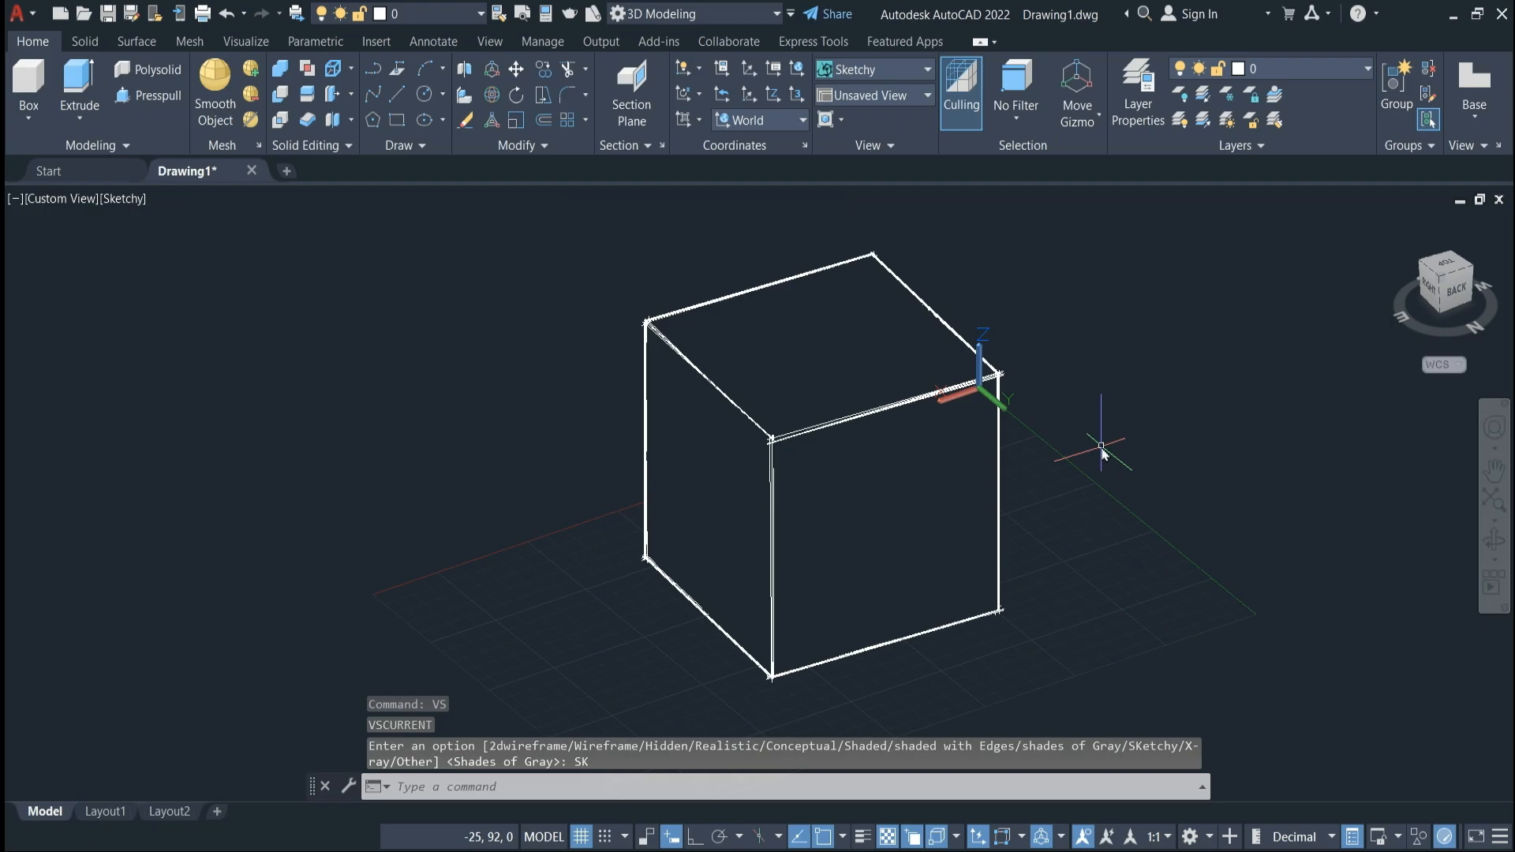
text(VS)
key(Return)
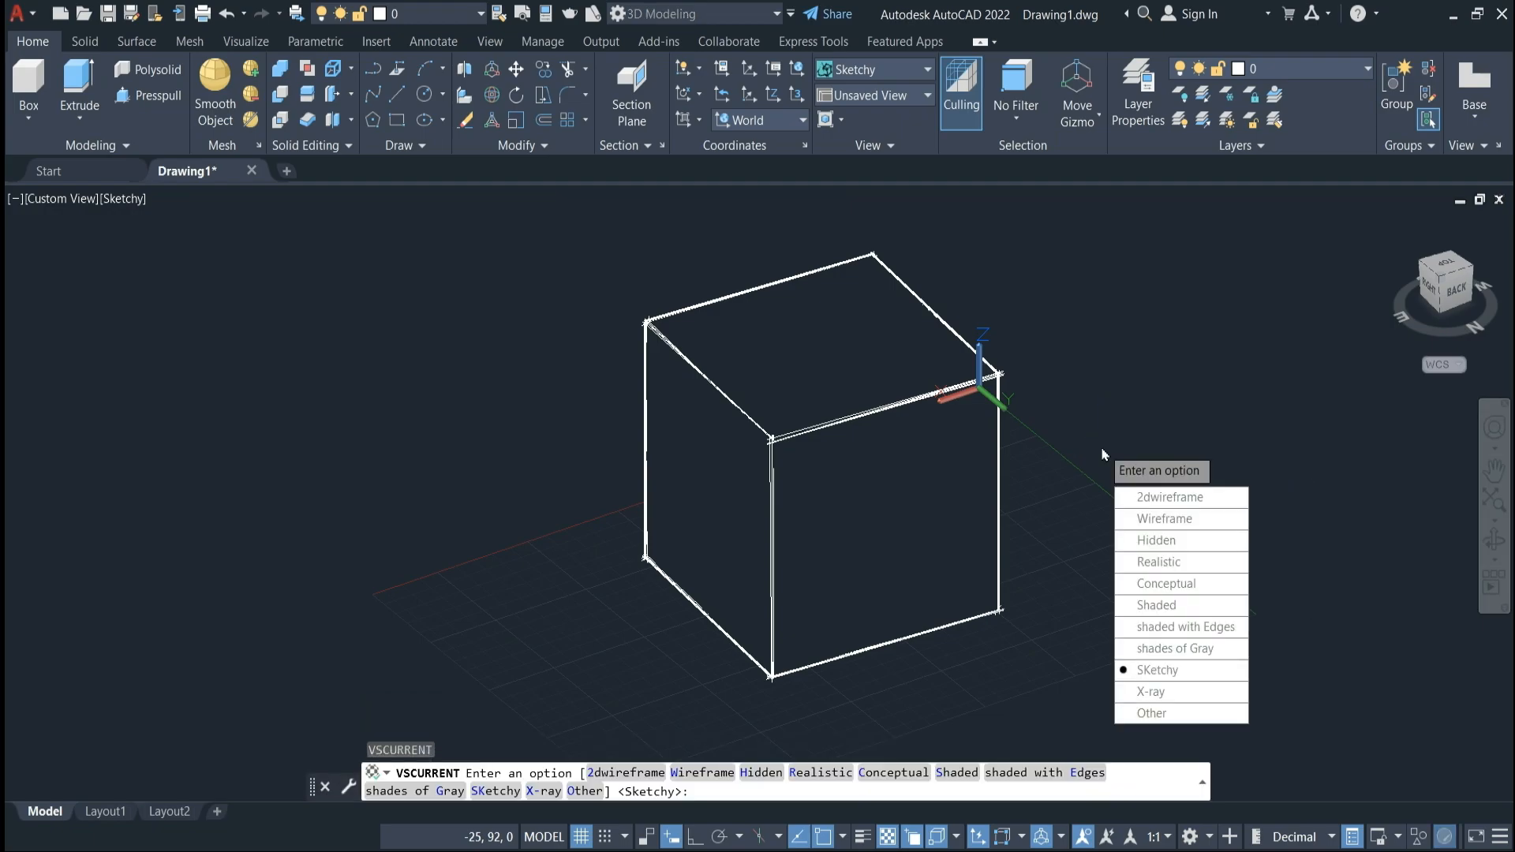
text(X)
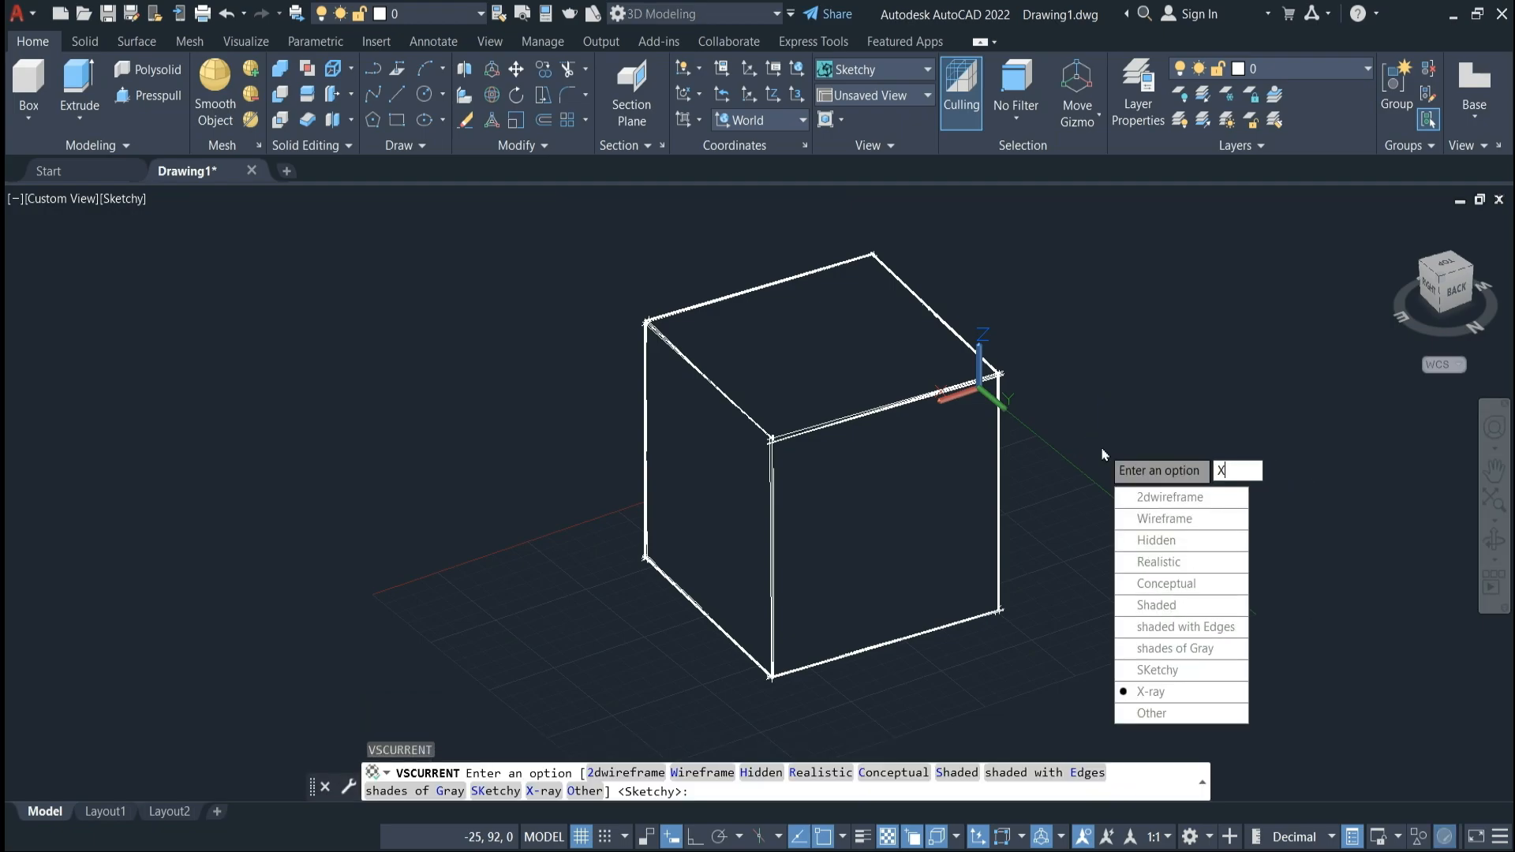
key(Return)
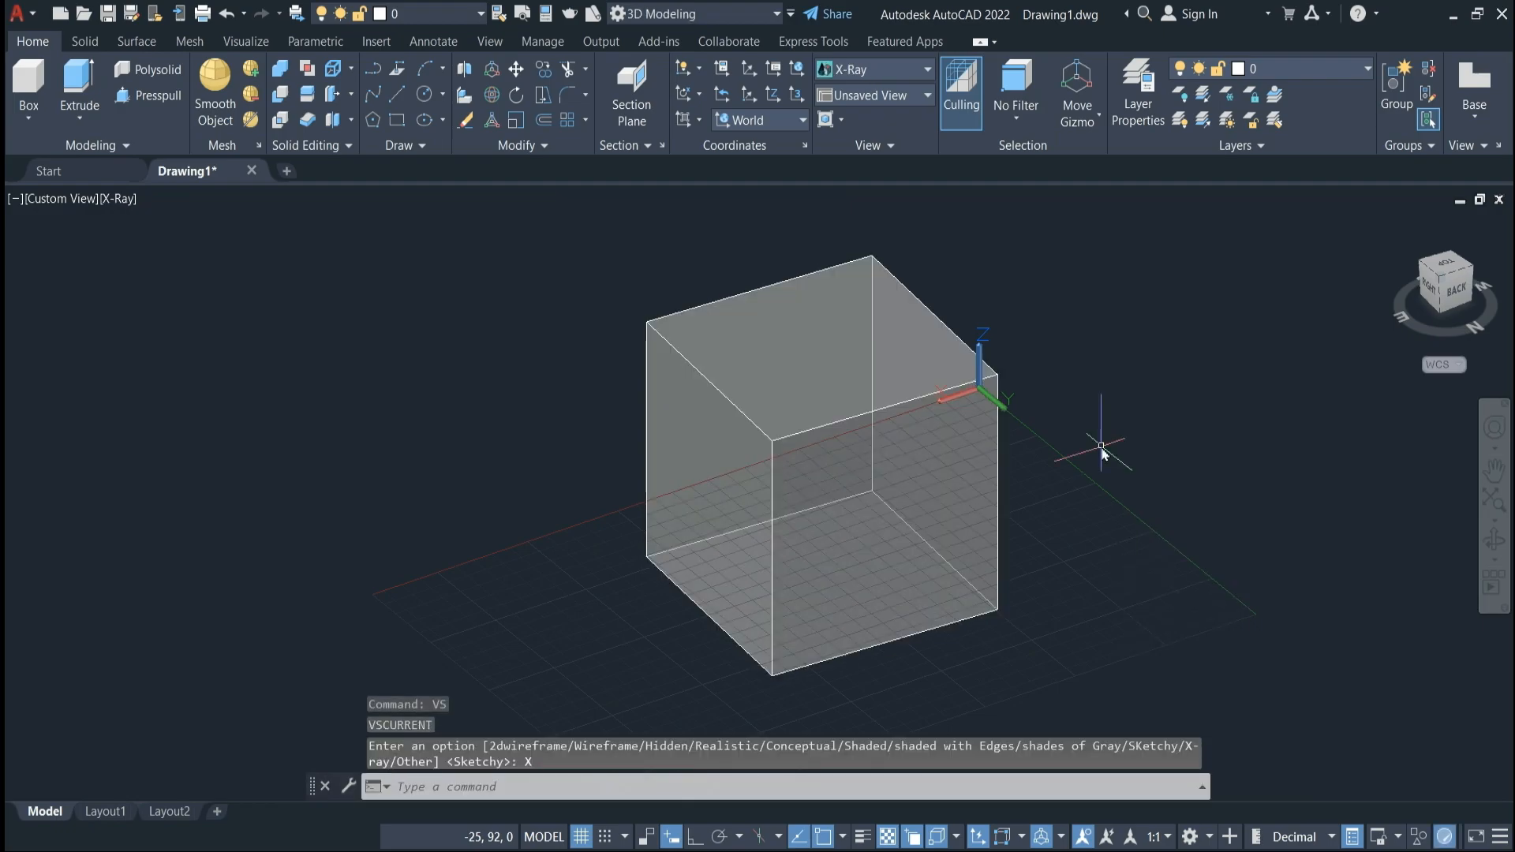
key(Escape)
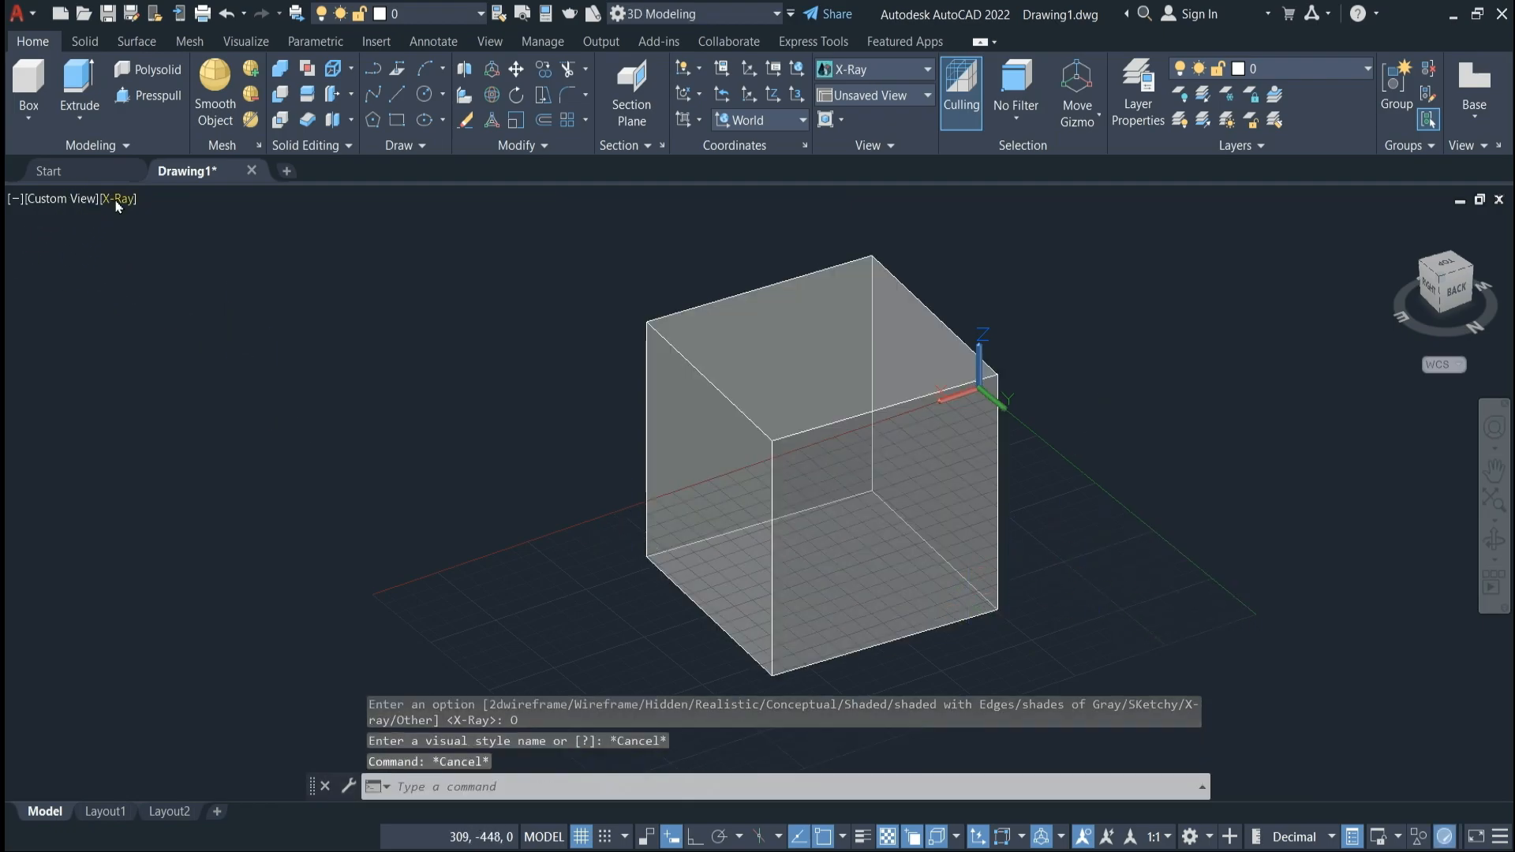
Return the viewport from X-Ray to the 2D Wireframe visual style and open the Visual Styles Manager.
click(117, 204)
click(150, 245)
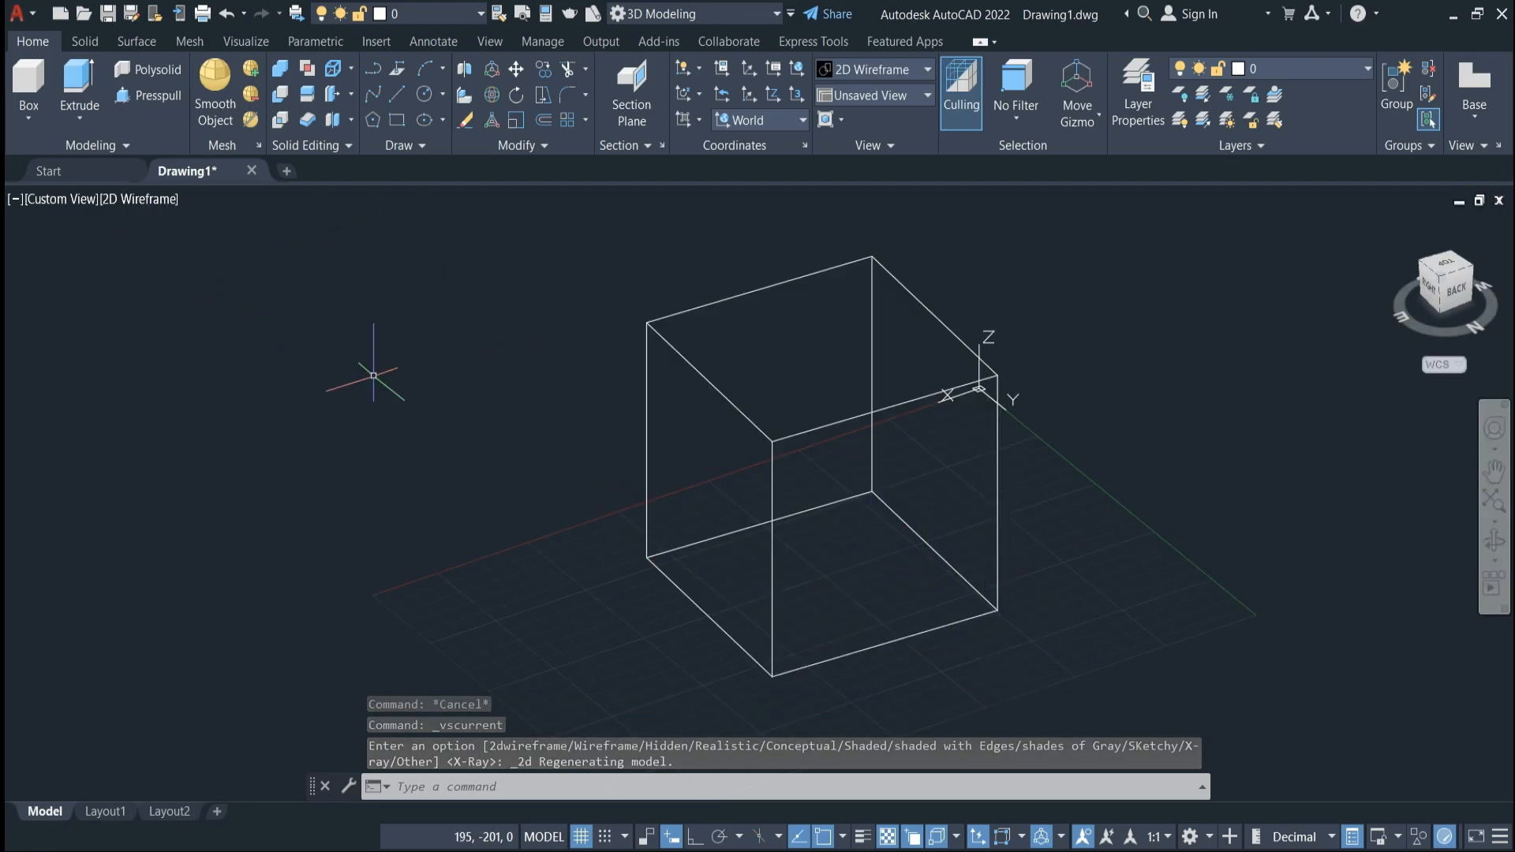
click(492, 43)
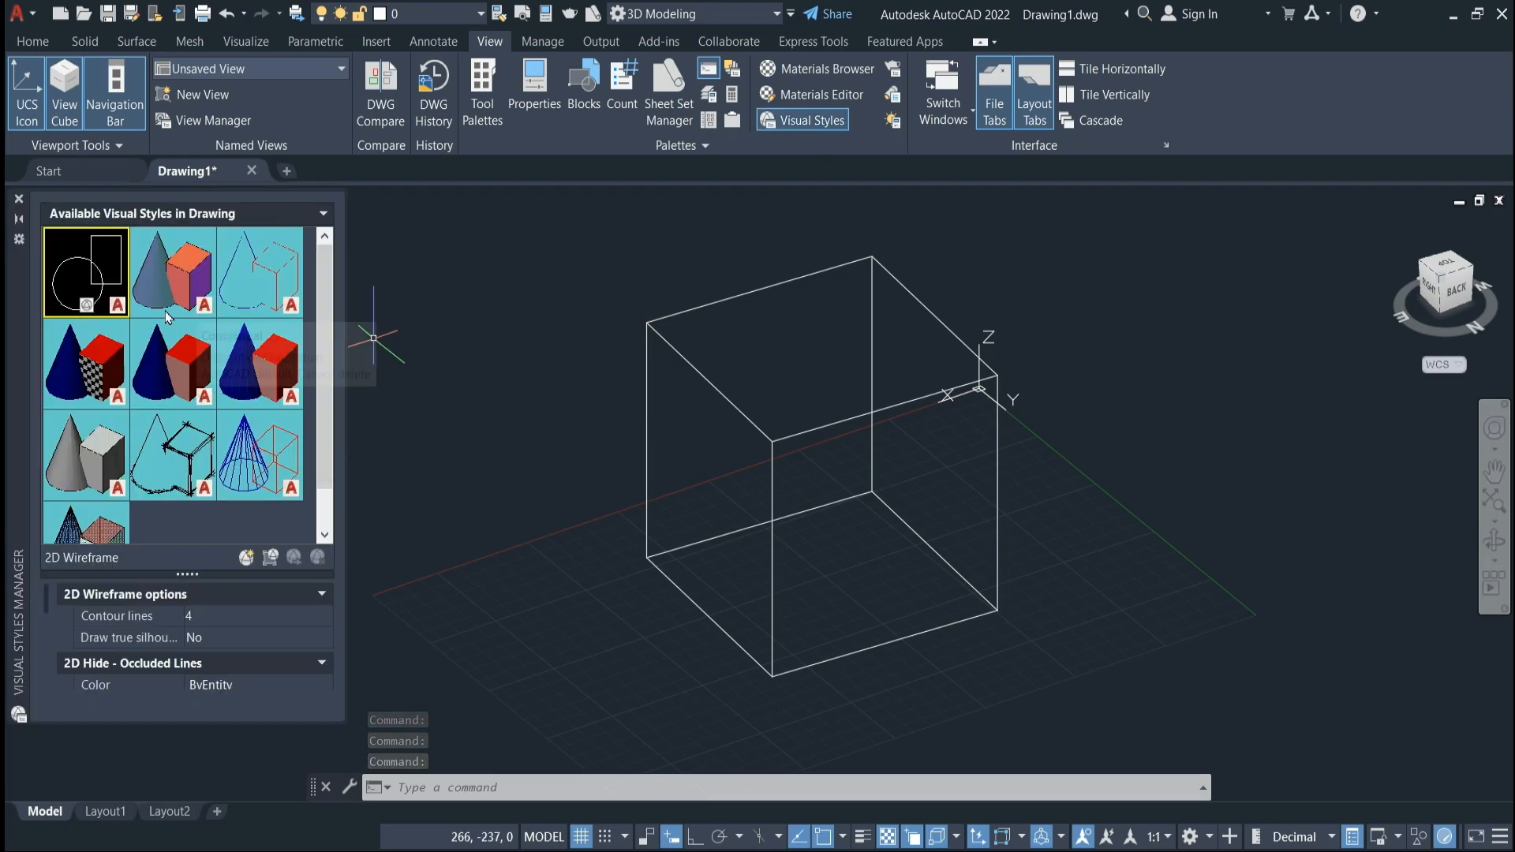
Show the cube in the Realistic, Conceptual and Hidden visual styles, followed by 2D Wireframe, using the Visual Styles Manager.
double_click(96, 367)
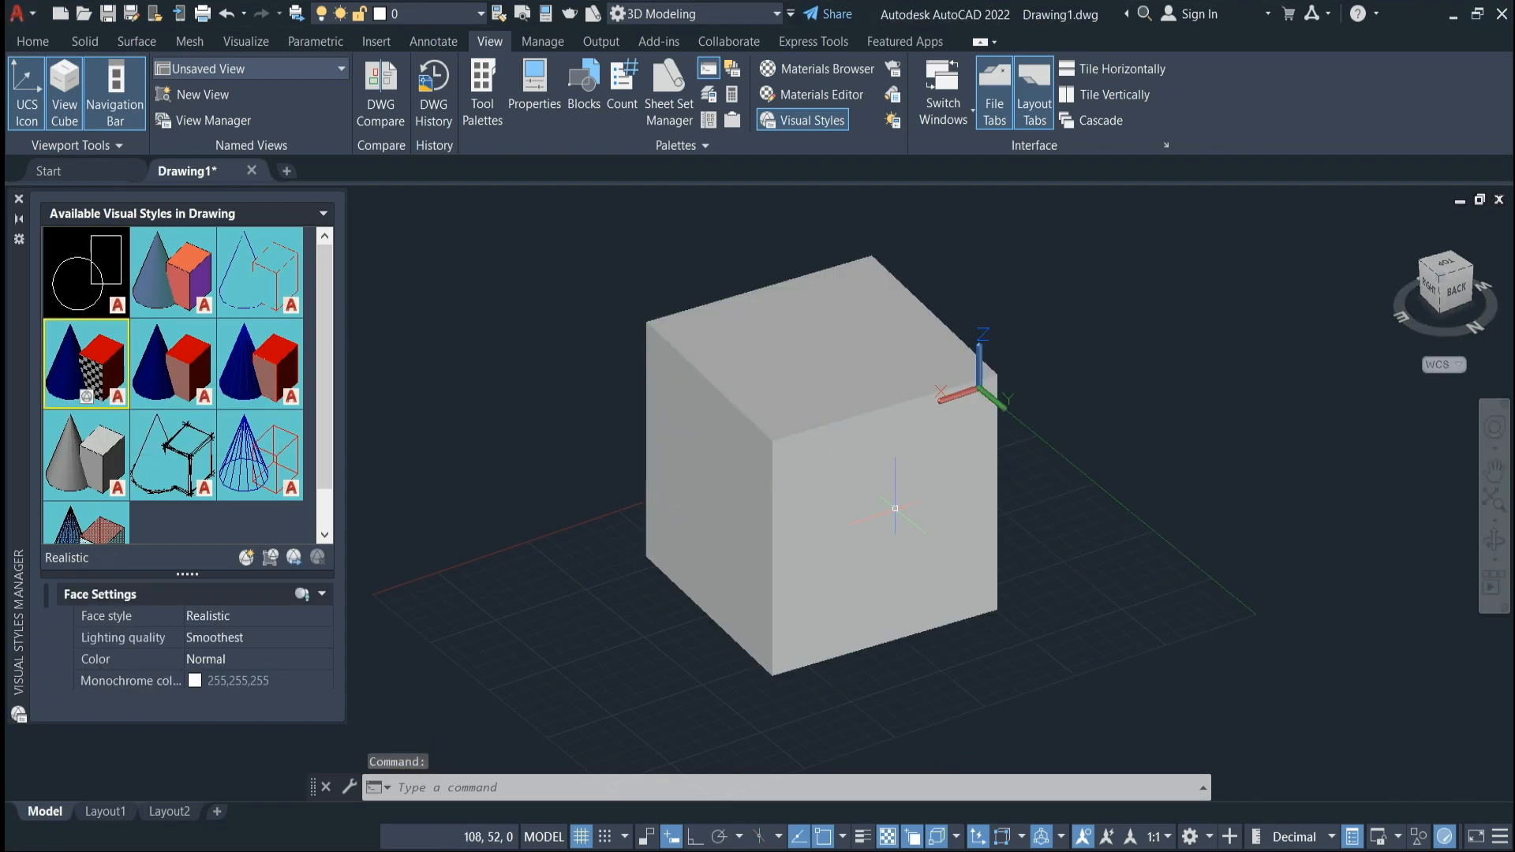
double_click(178, 291)
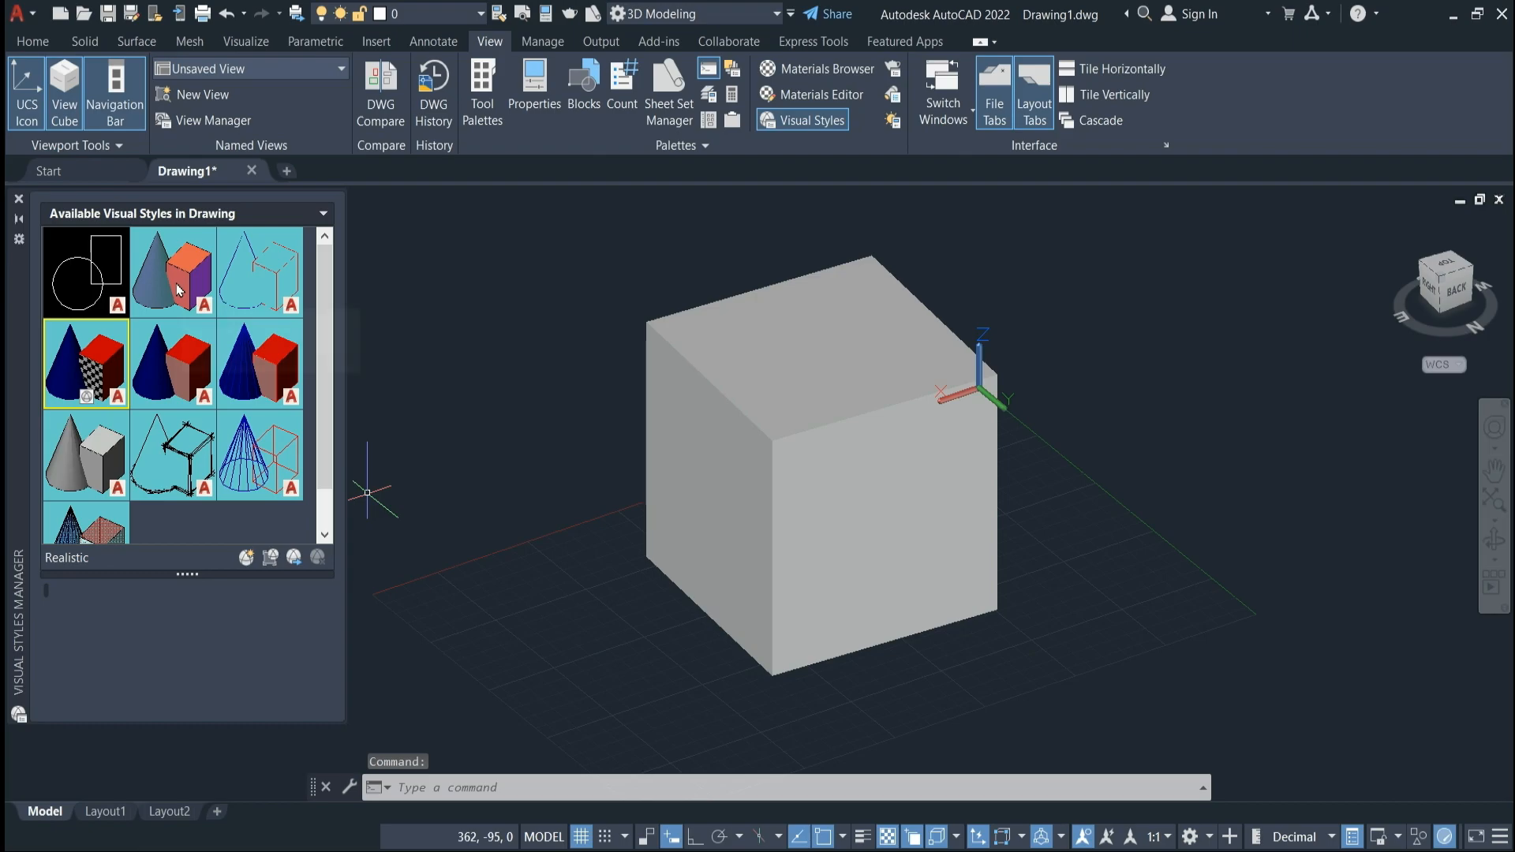
double_click(252, 275)
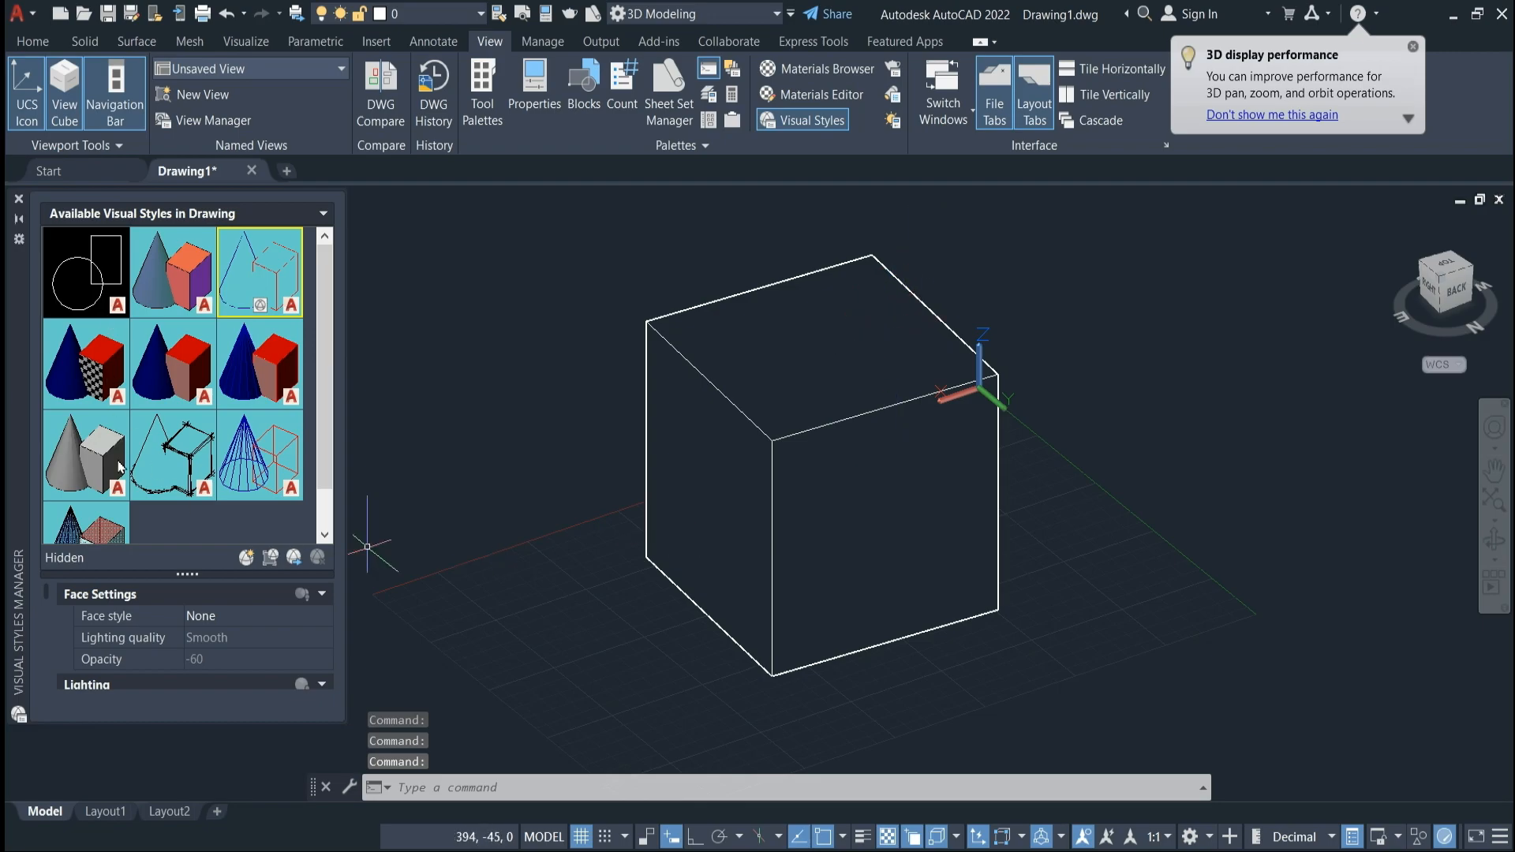
double_click(83, 272)
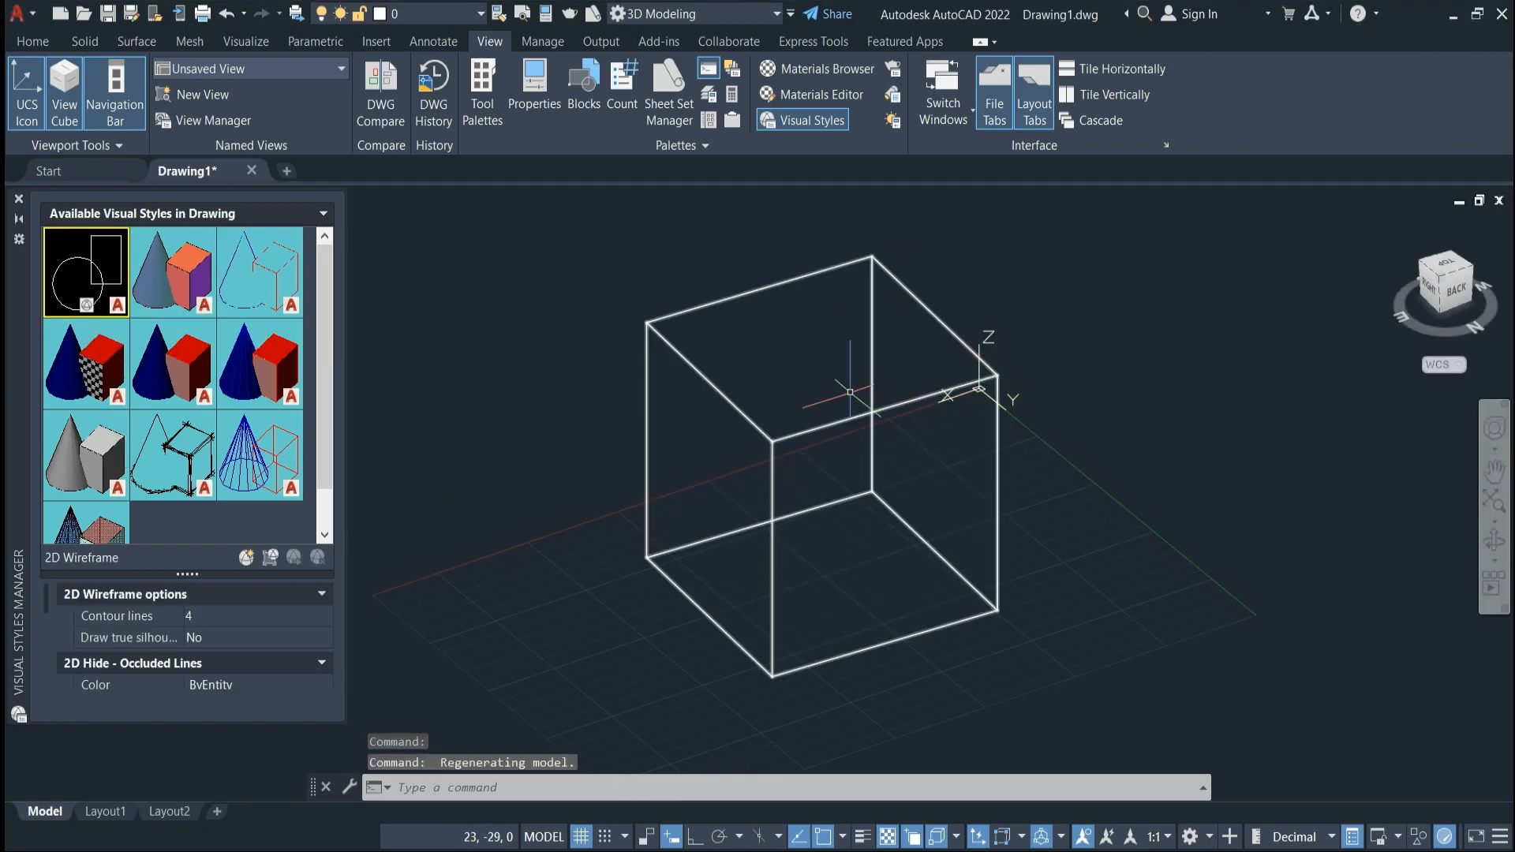
Show the cube in the Shaded, Shaded with Edges, Shades of Gray and Sketchy visual styles from the Visual Styles Manager.
double_click(171, 391)
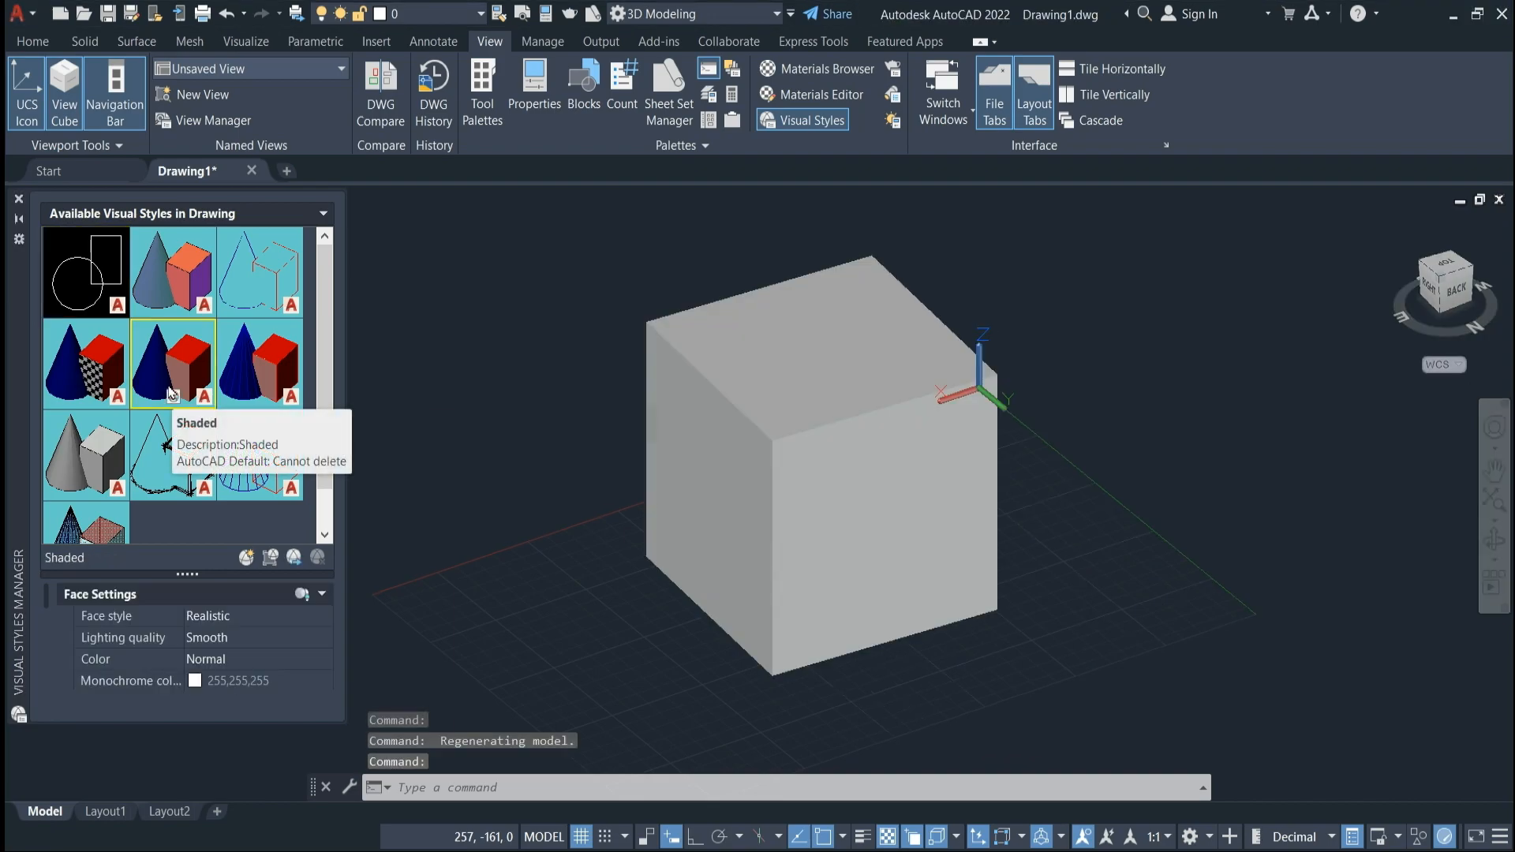
double_click(289, 386)
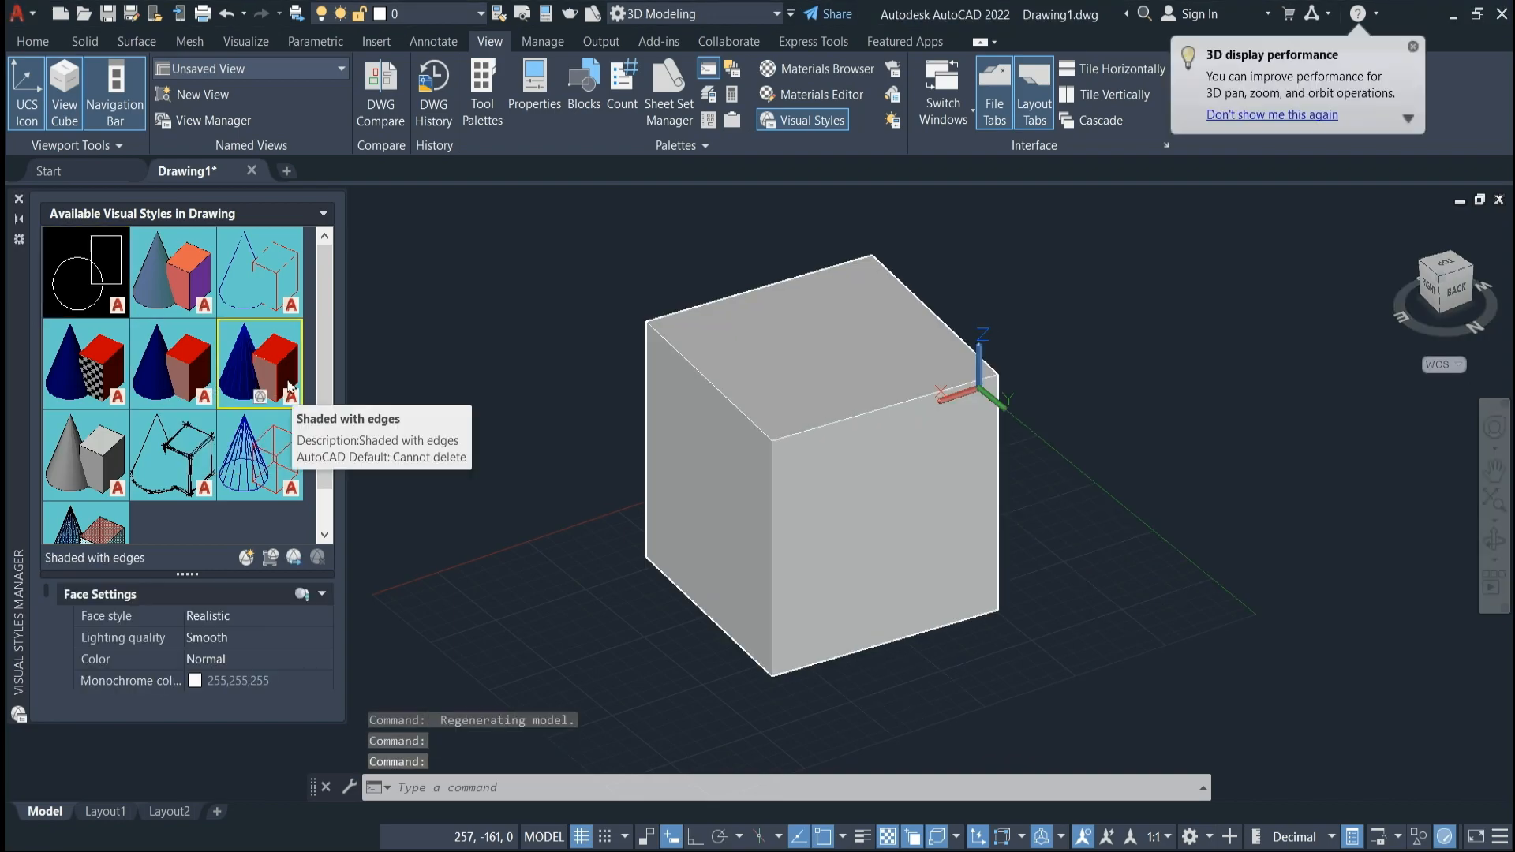
double_click(96, 477)
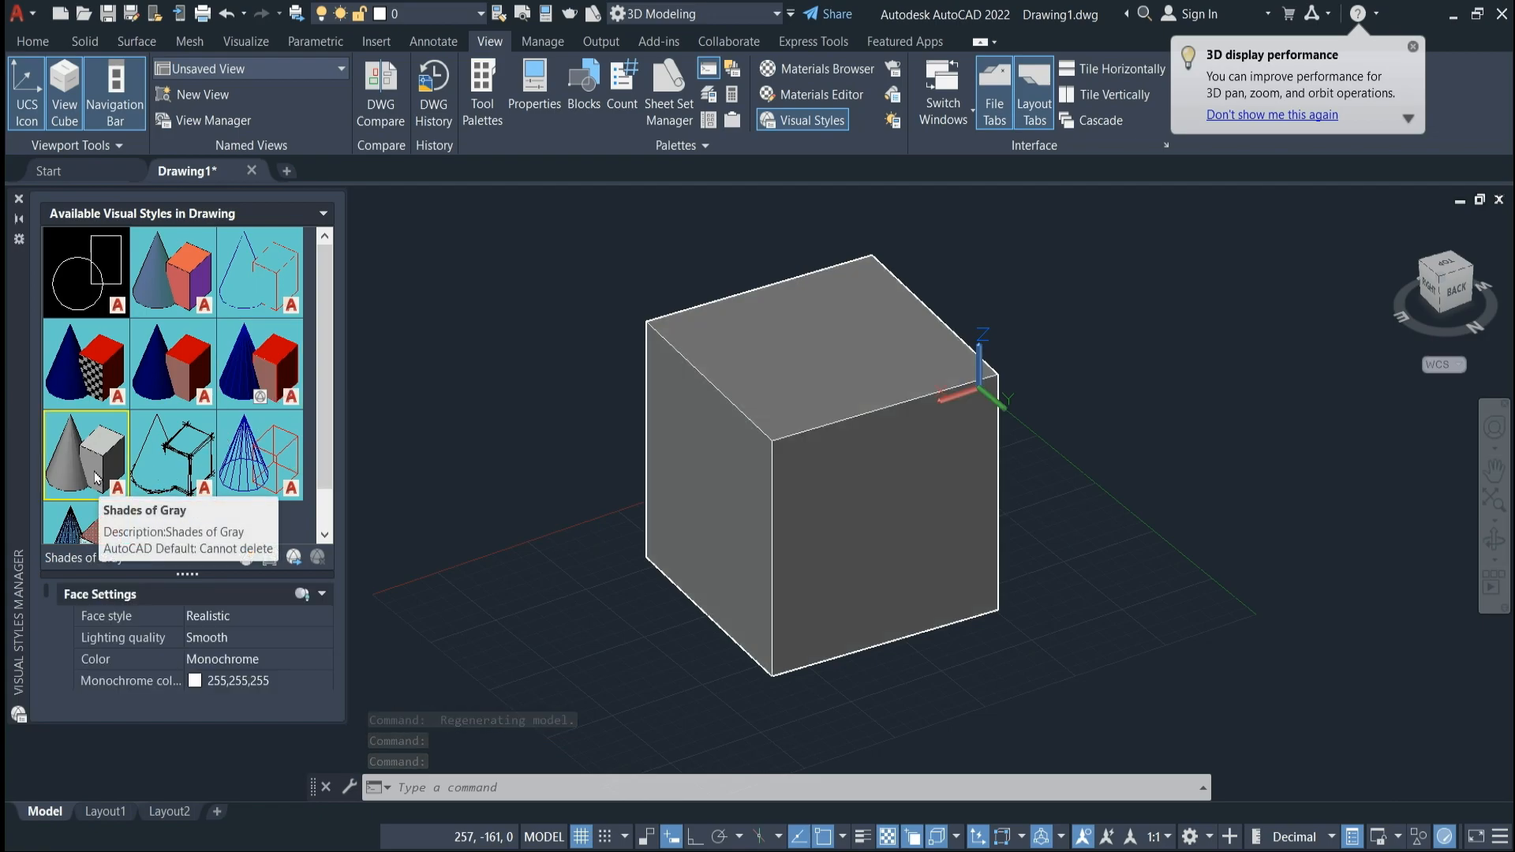
double_click(168, 463)
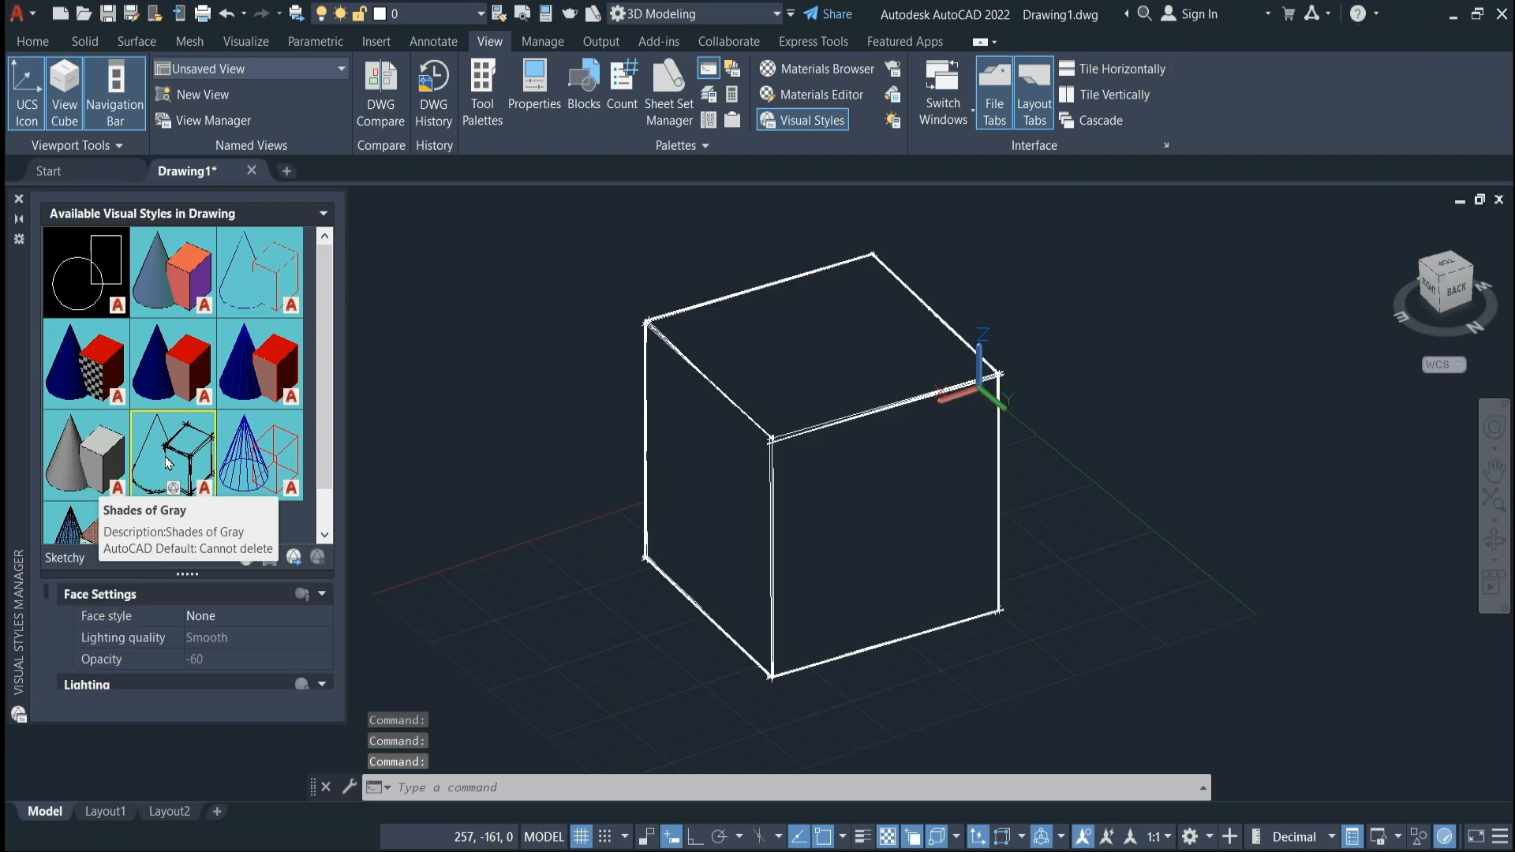
Show the cube in the Wireframe visual style, followed by X-Ray, and close the Visual Styles Manager.
double_click(267, 459)
scroll(268, 458, down, 1)
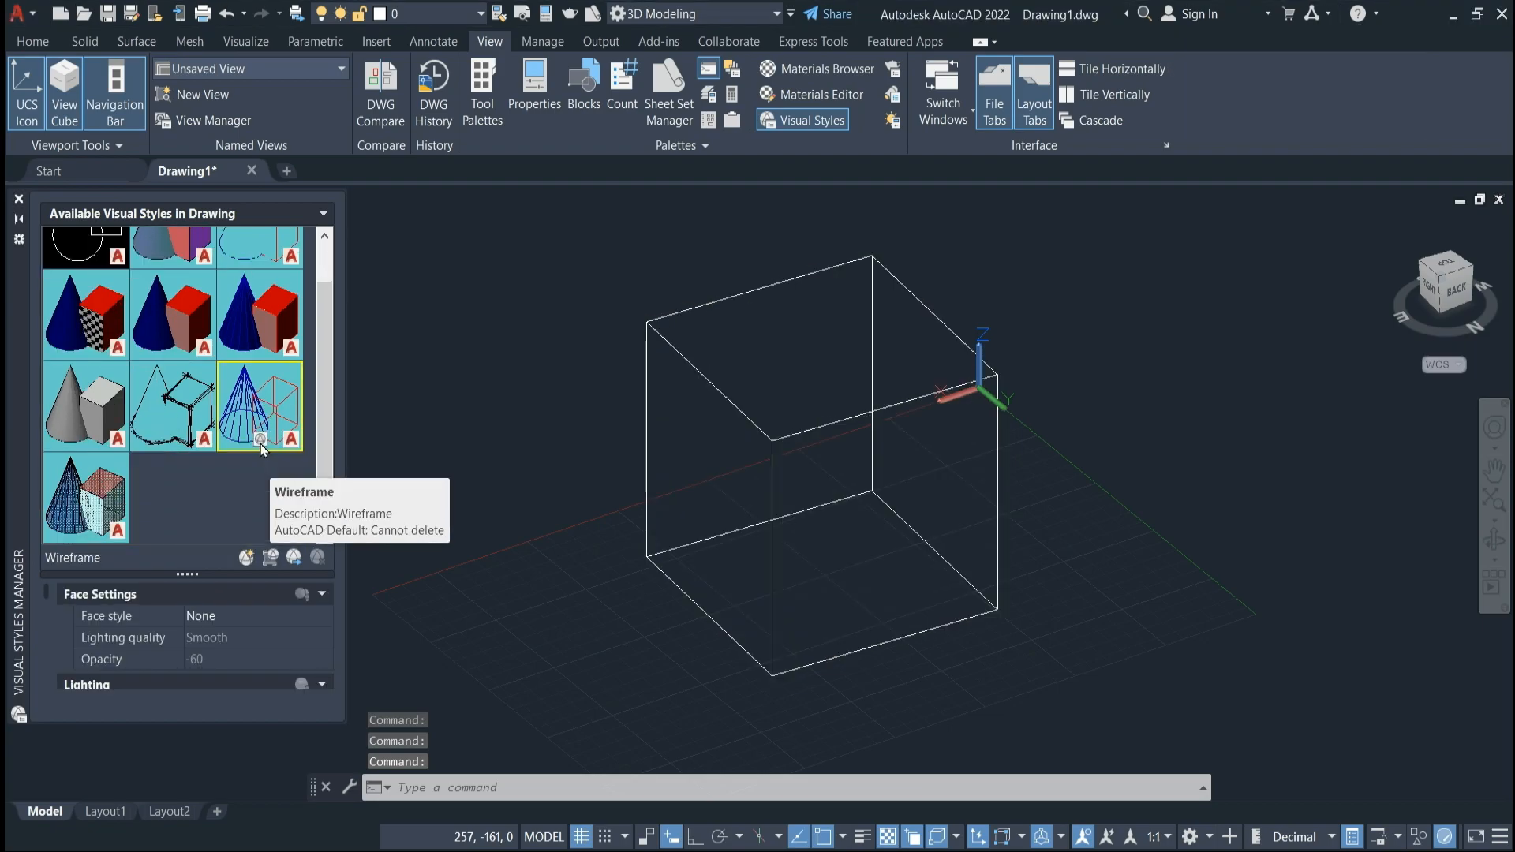
double_click(109, 509)
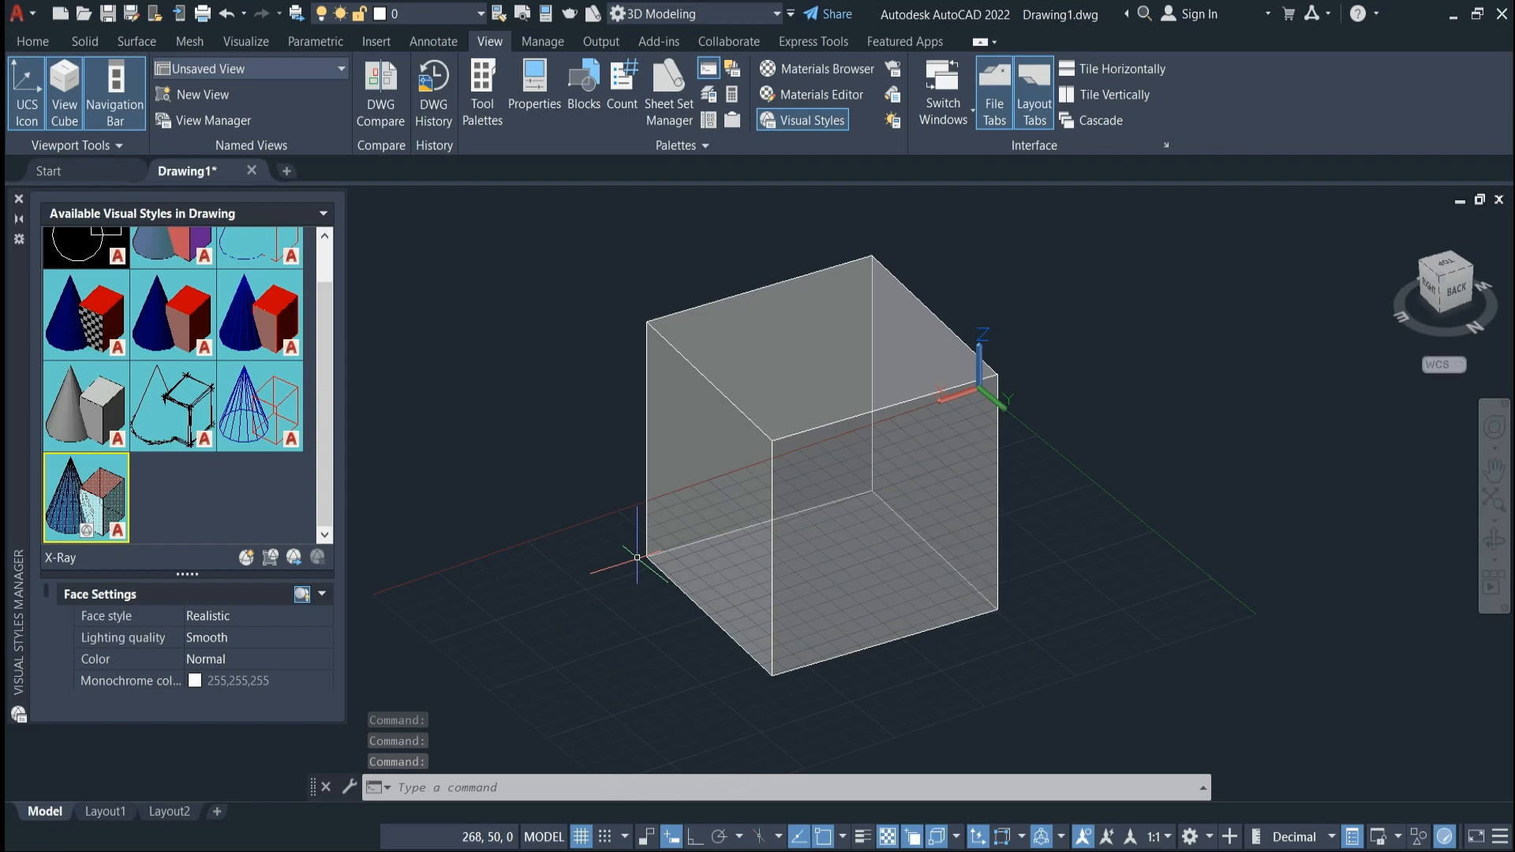
click(20, 199)
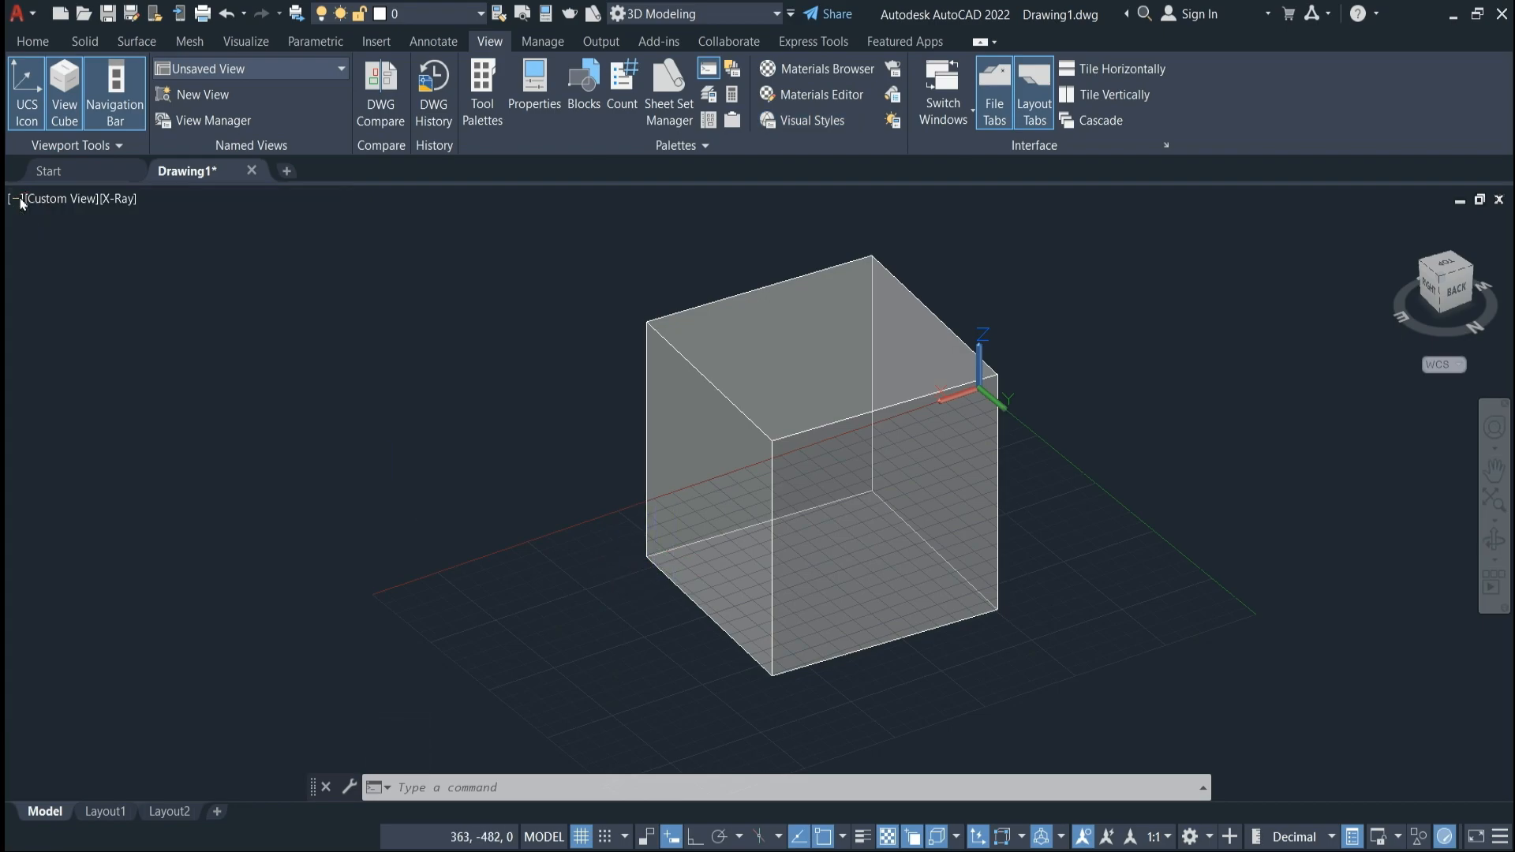
Review the viewport's list of visual styles and the VS (VSCURRENT) command options without choosing a style.
scroll(582, 508, down, 2)
scroll(466, 429, up, 1)
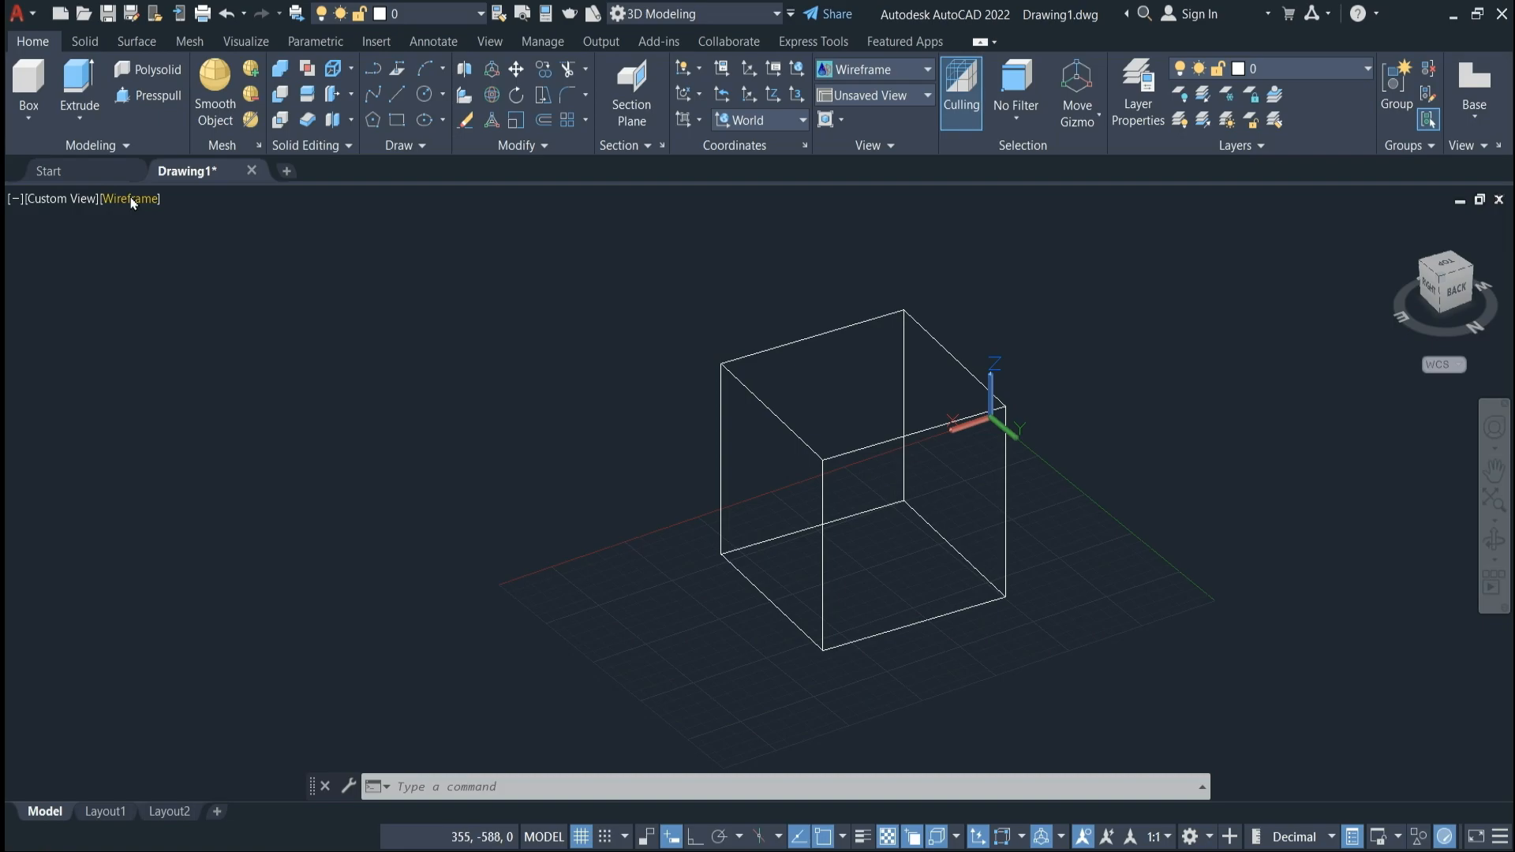
click(132, 203)
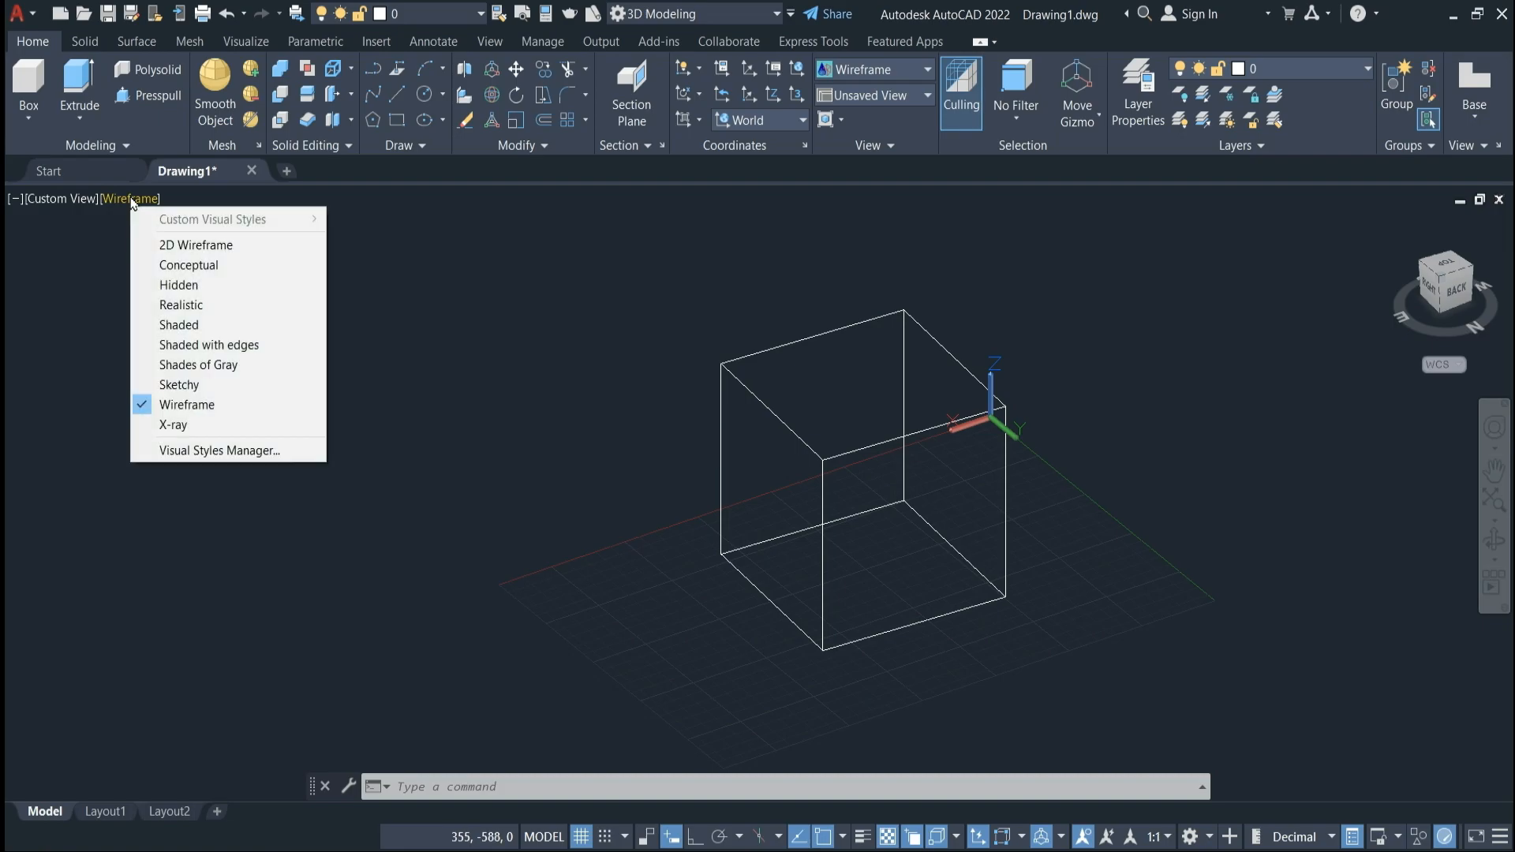
click(450, 412)
key(Escape)
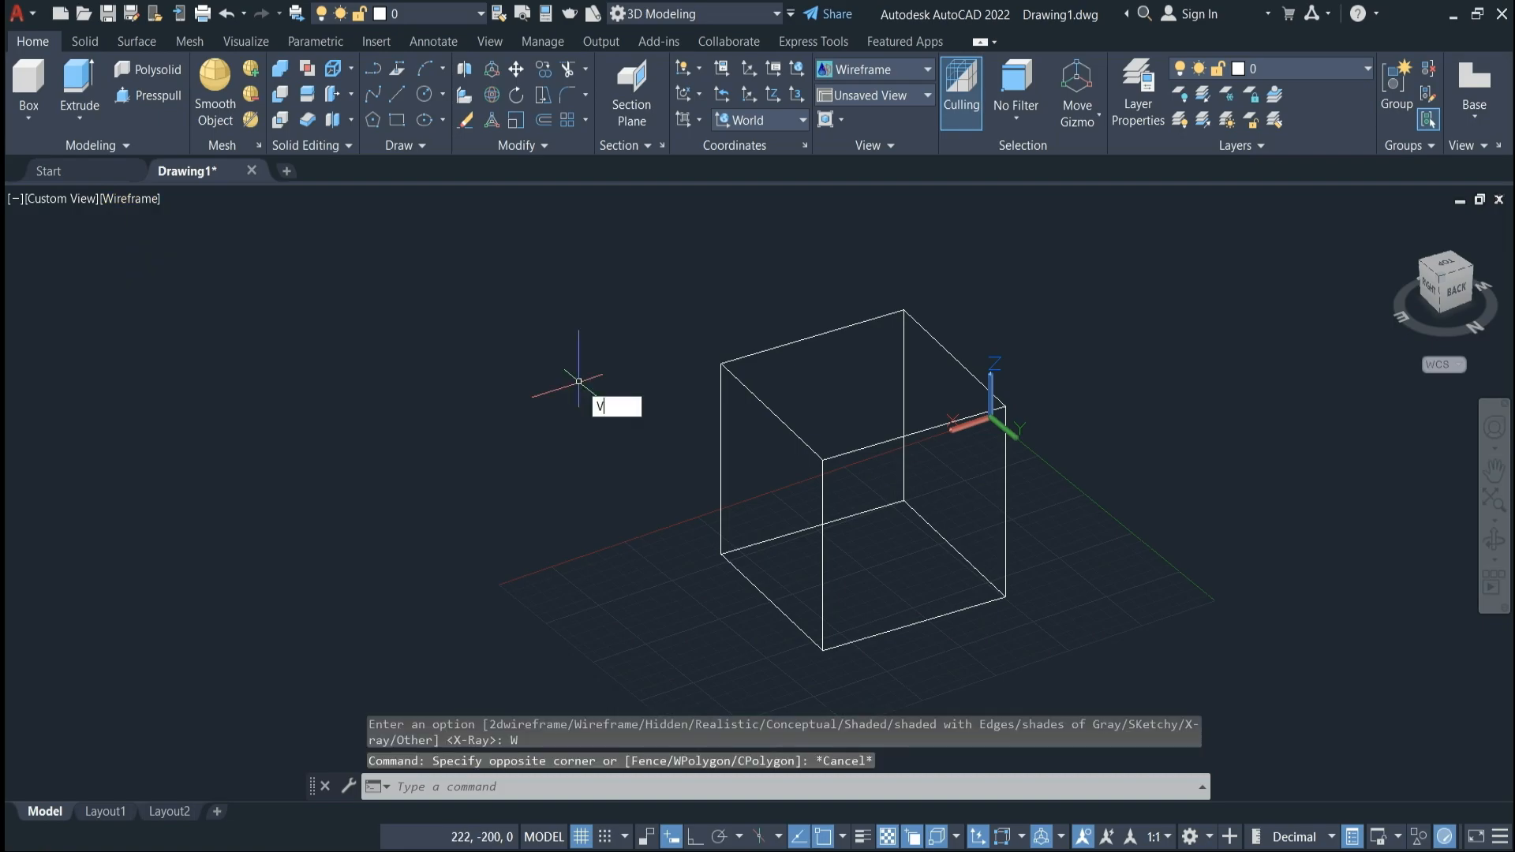
key(Return)
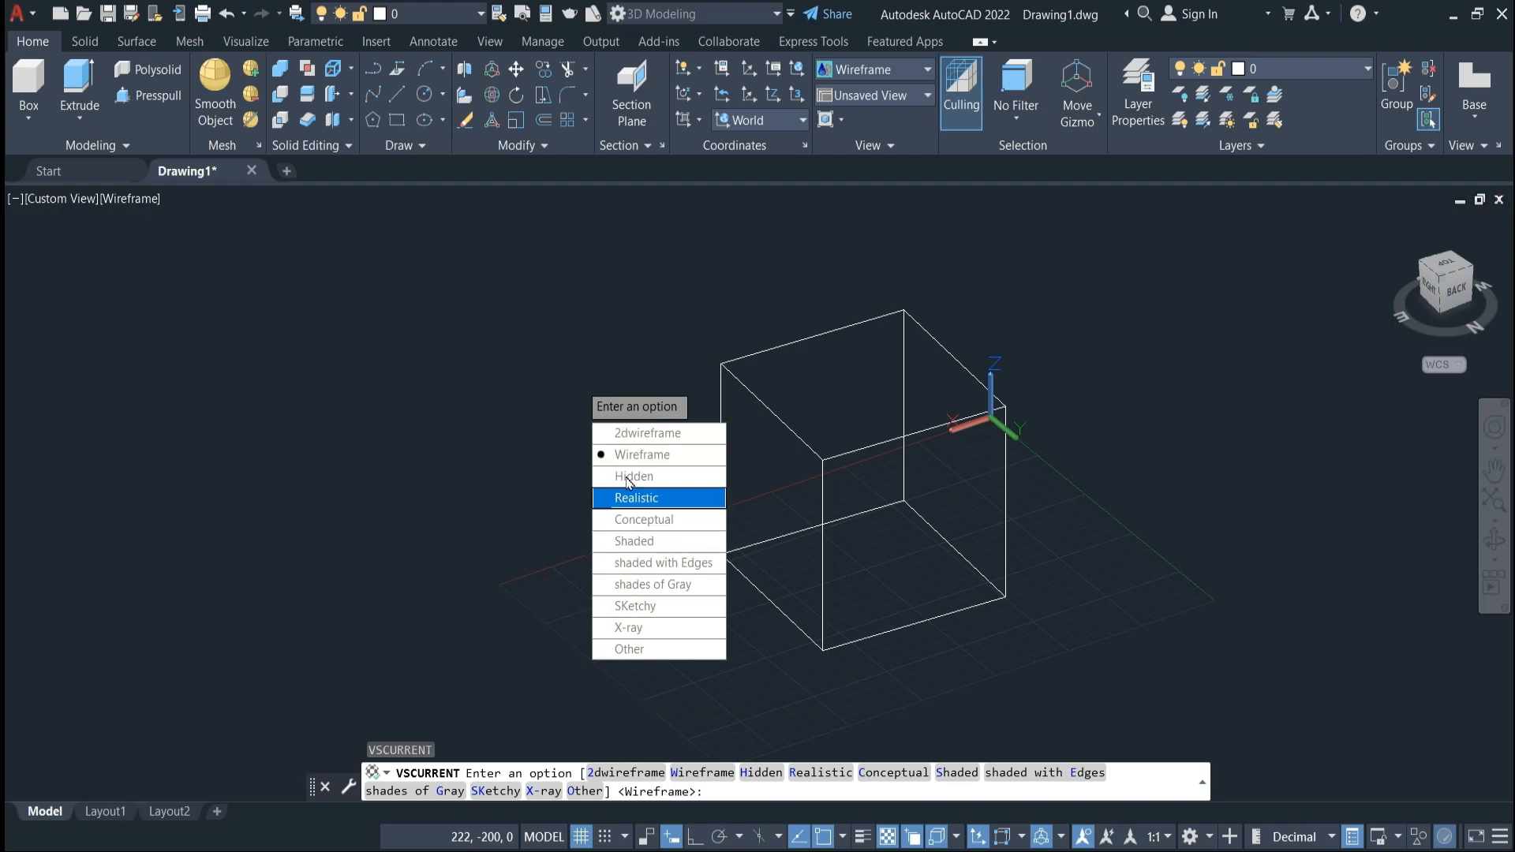
key(Escape)
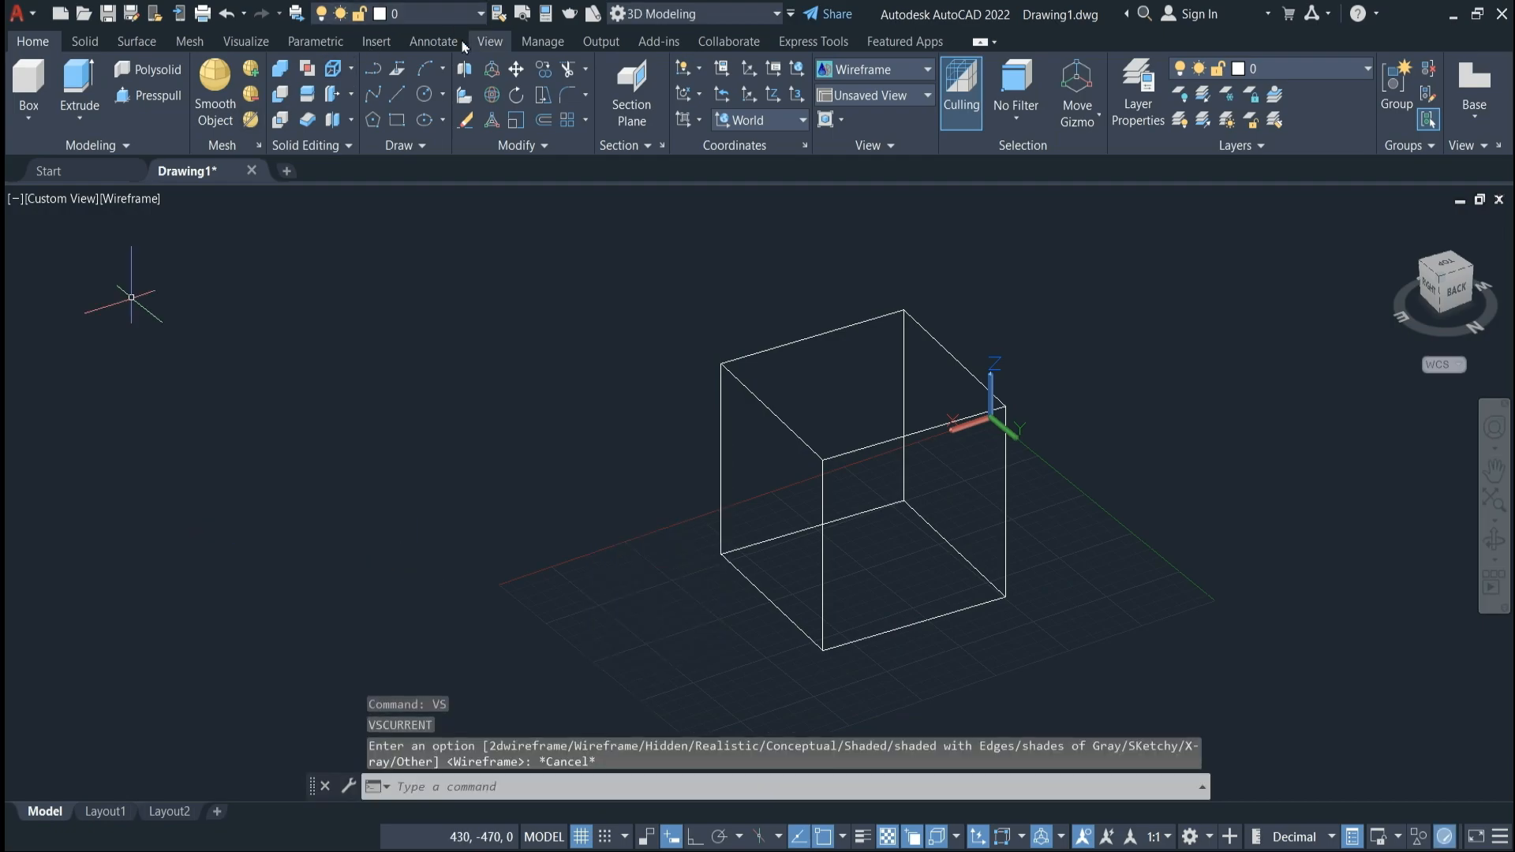
Open the Visual Styles Manager to review the available styles without applying one, and close it.
click(489, 41)
click(791, 120)
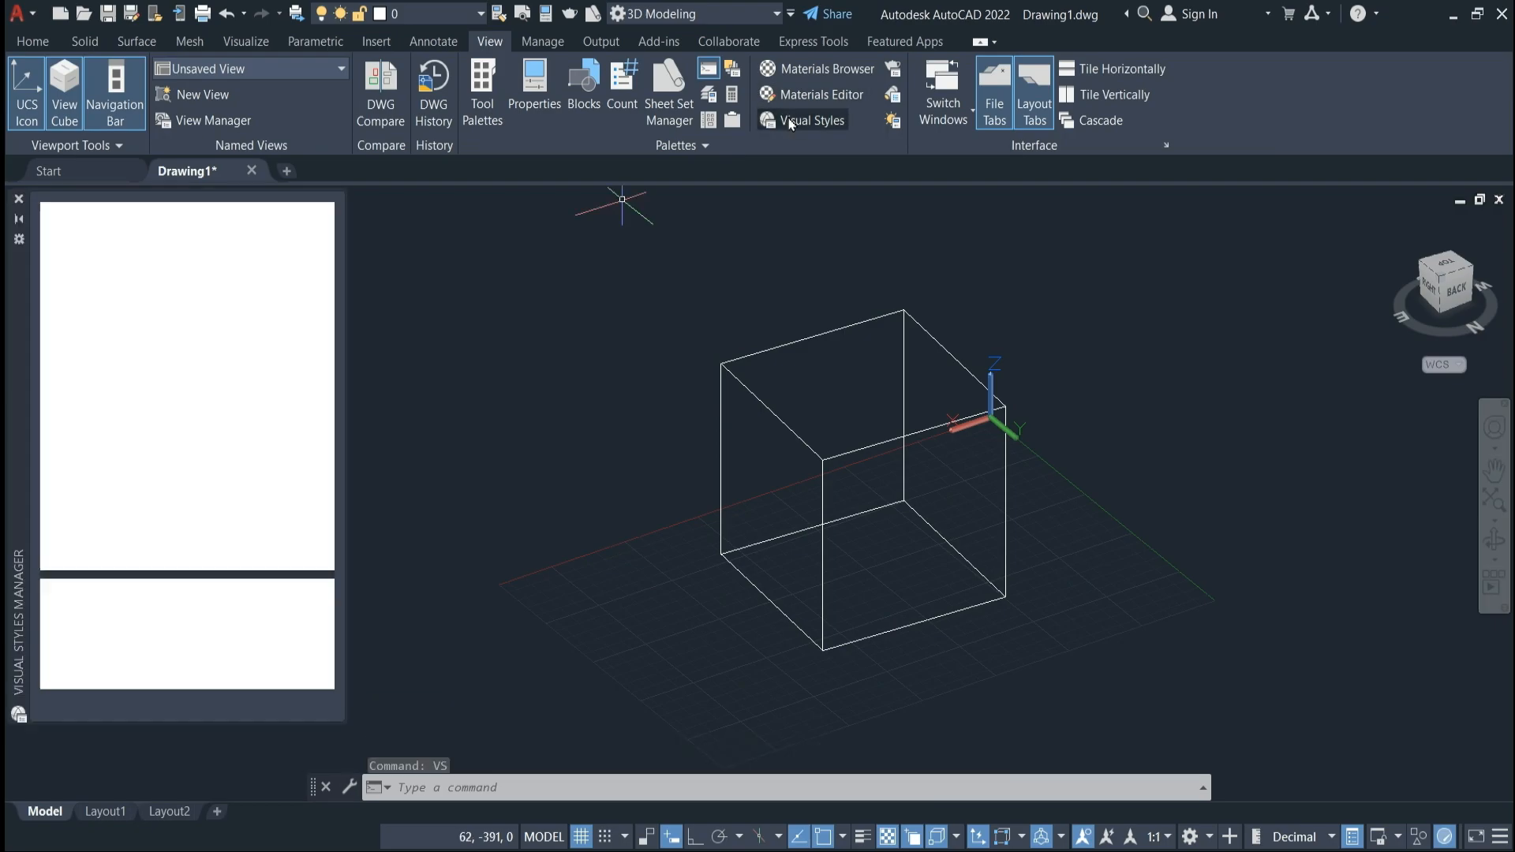
scroll(233, 410, up, 1)
scroll(233, 410, down, 1)
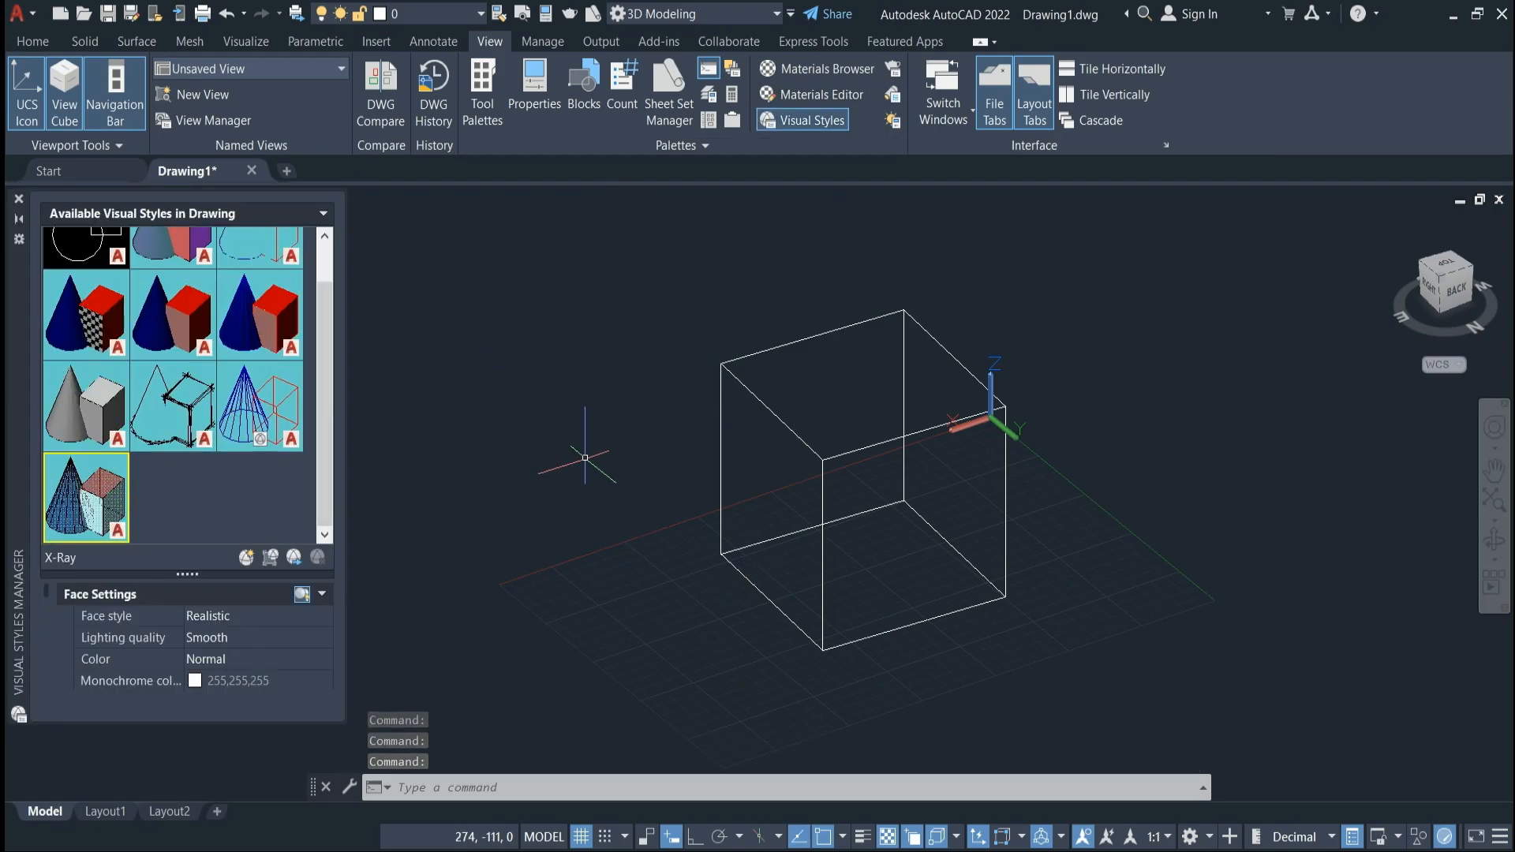
click(19, 198)
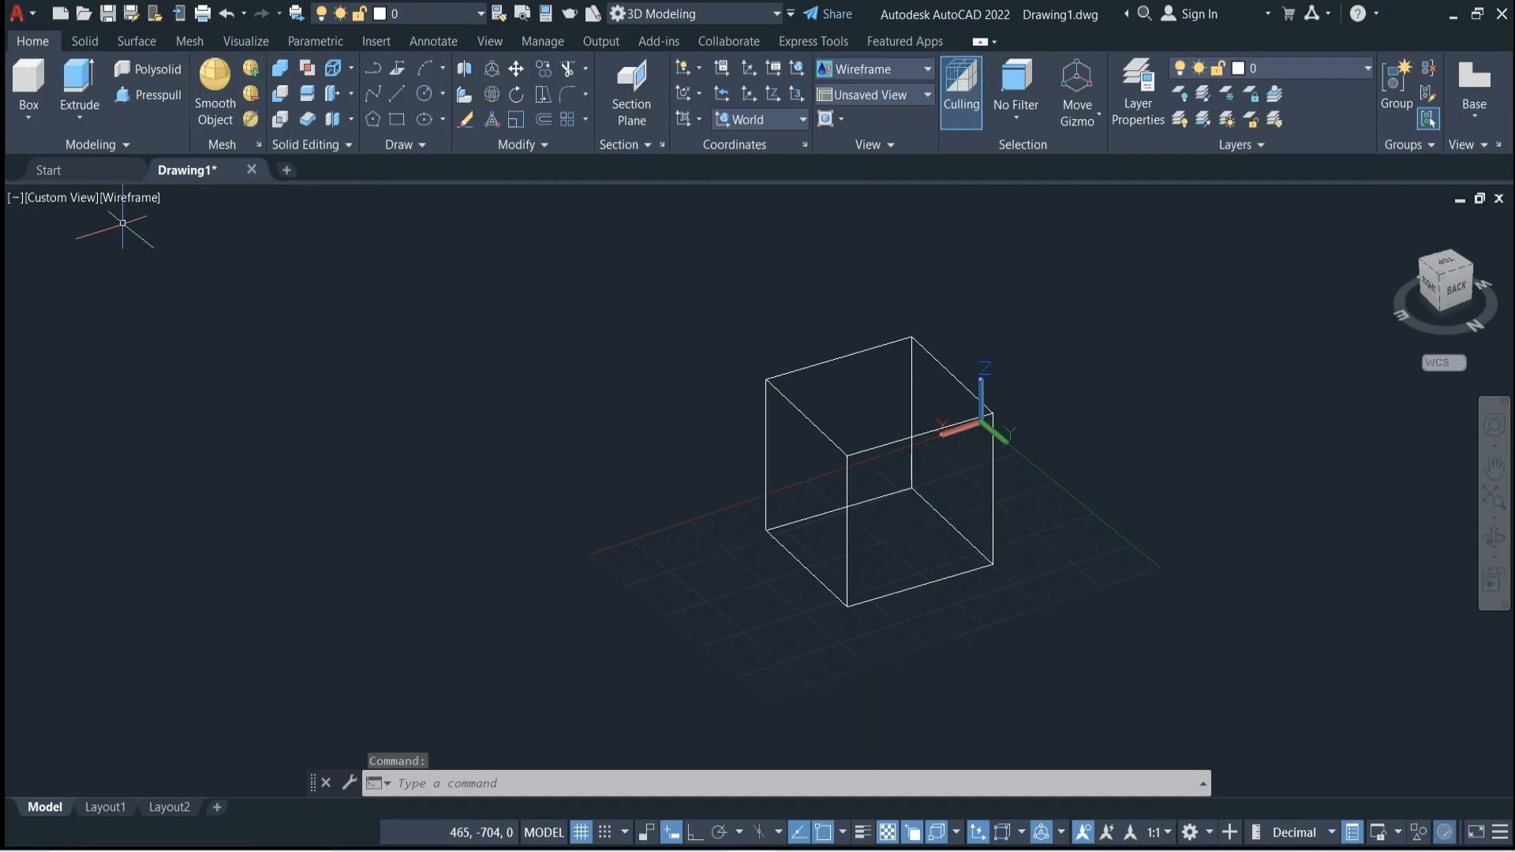
Compare the cube in the Hidden and 2D Wireframe visual styles through the viewport controls, ending in Hidden.
click(131, 198)
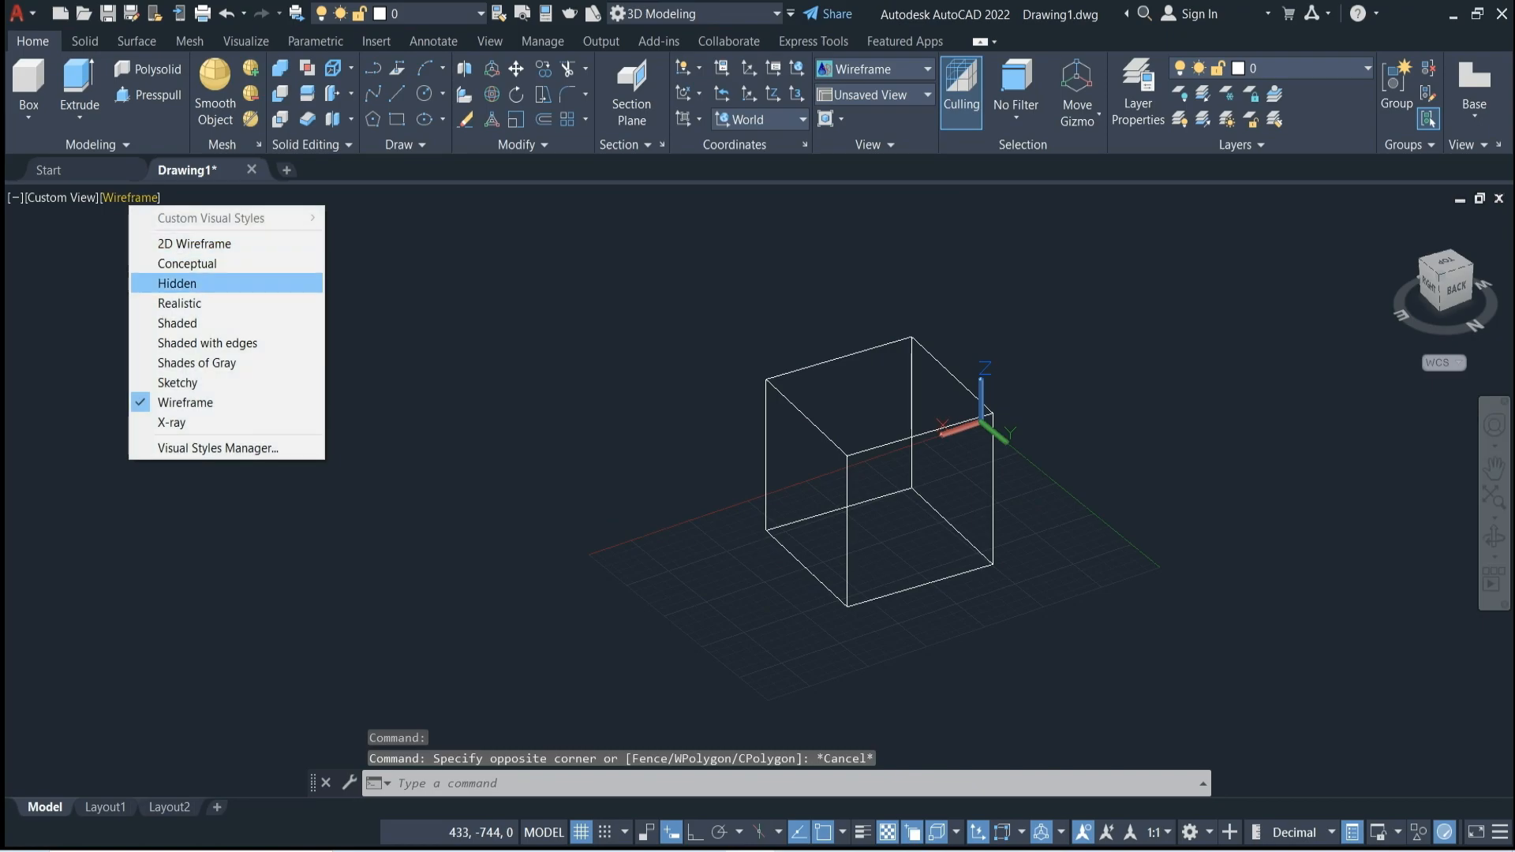
click(177, 283)
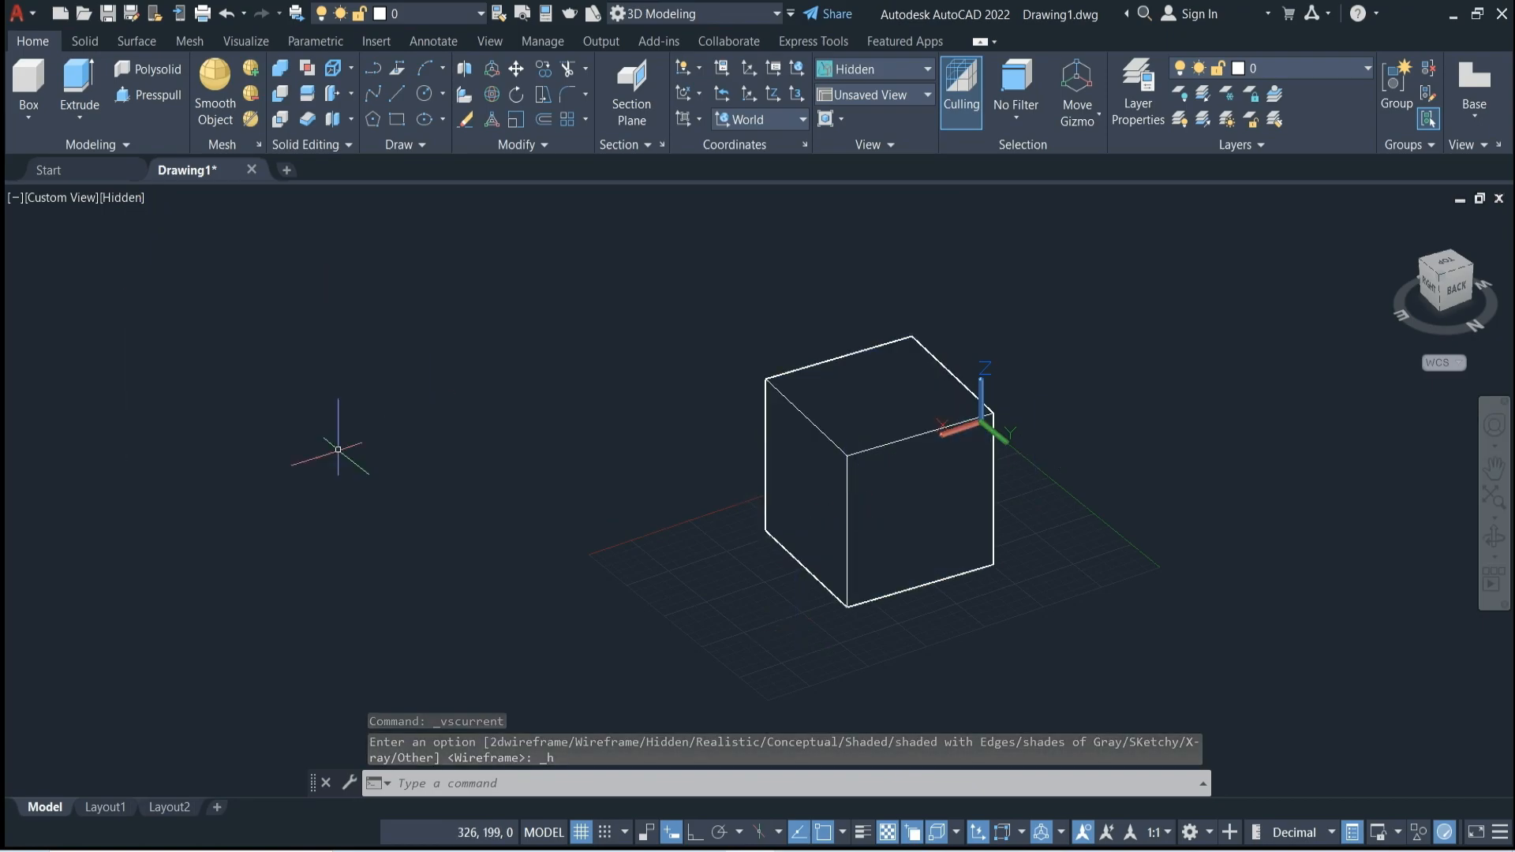
click(123, 198)
click(154, 243)
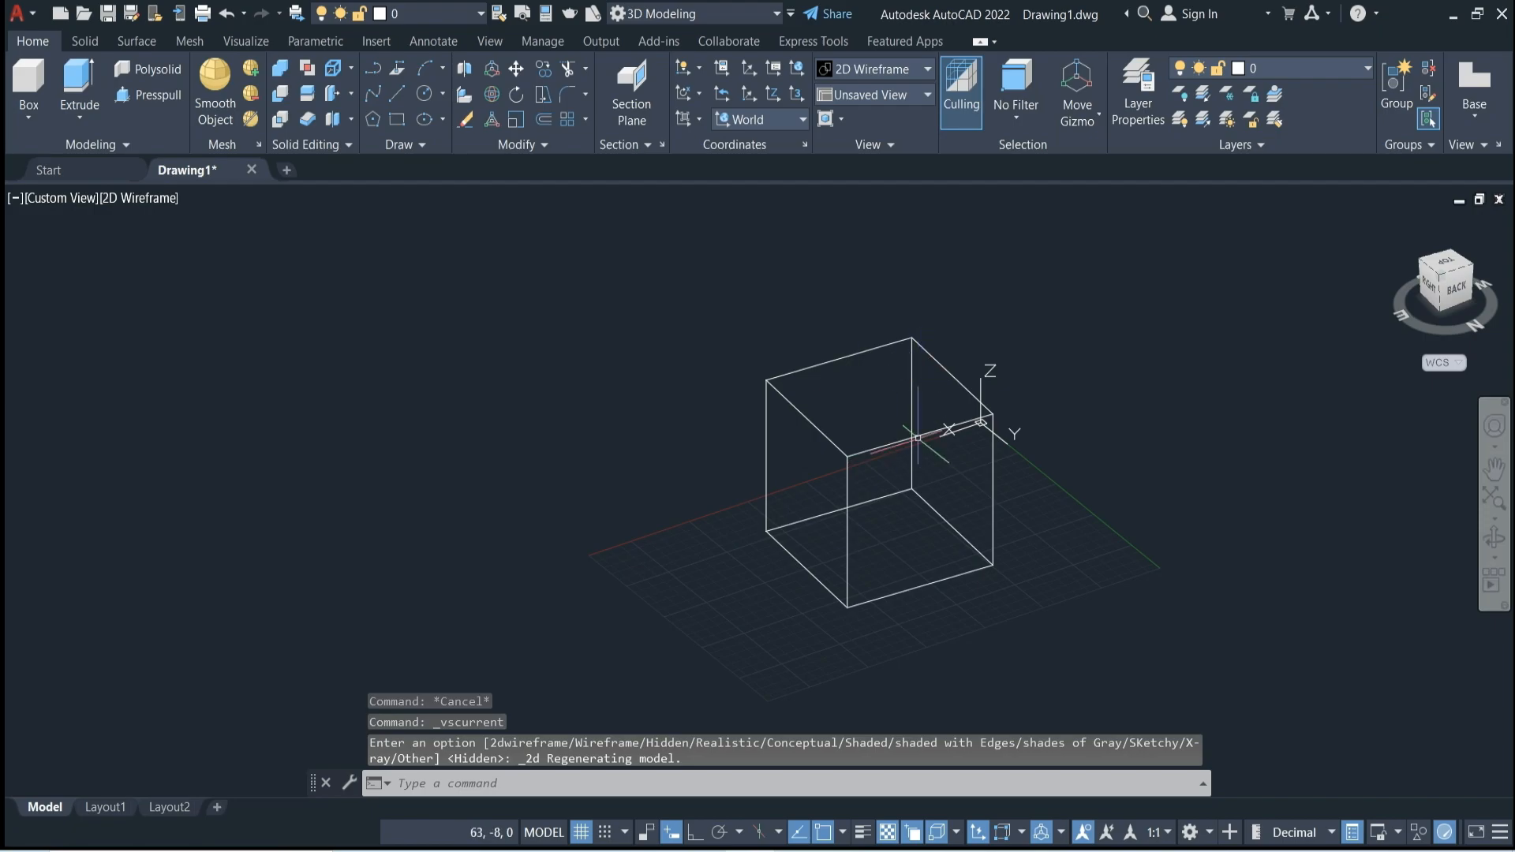
click(139, 201)
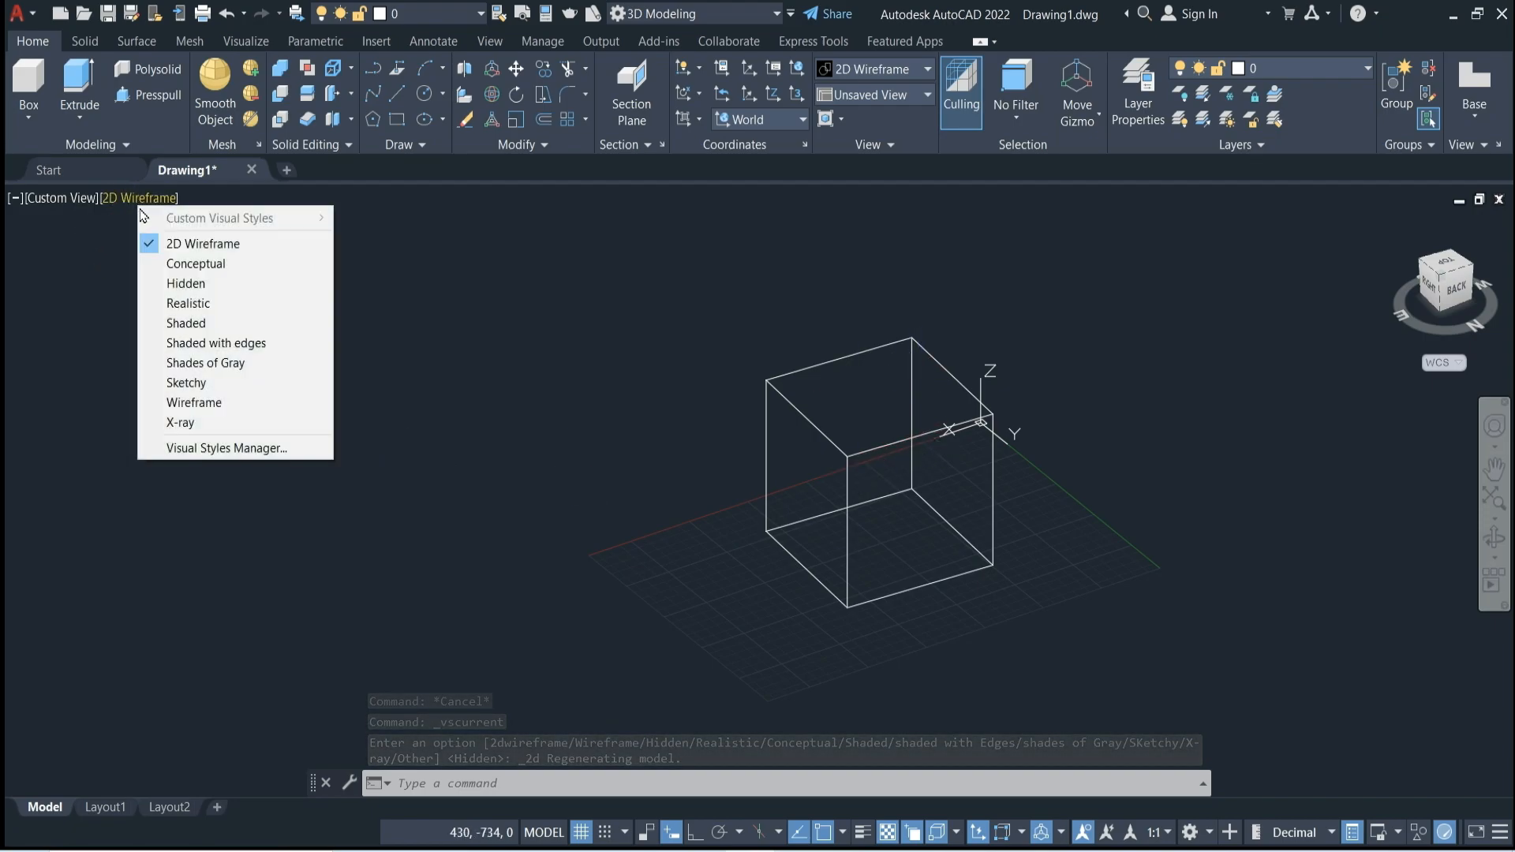
click(154, 284)
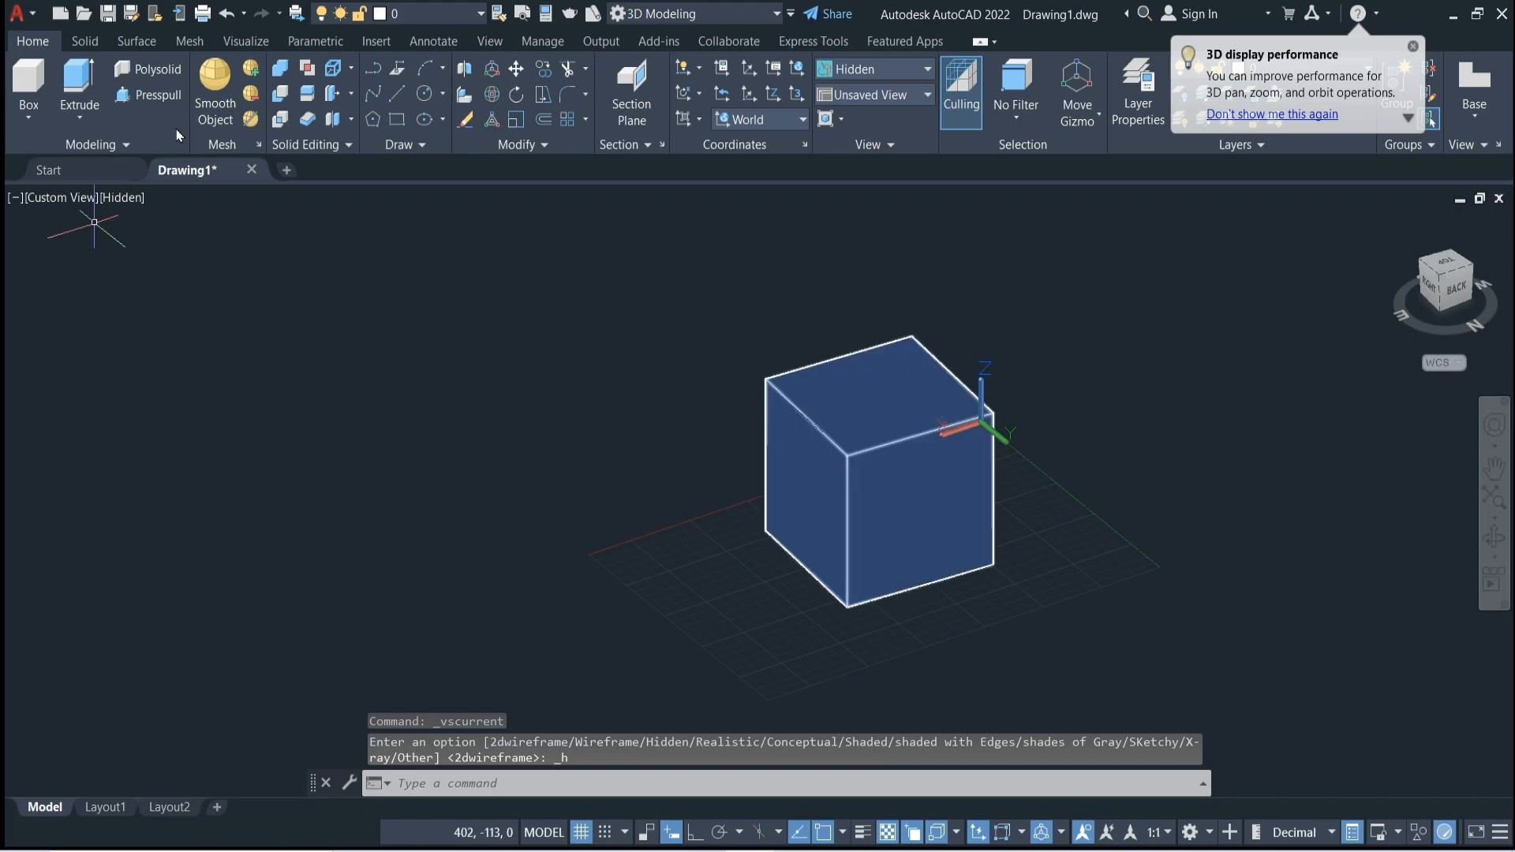
Draw a circle with a radius of about 37 mm near the middle of the cube's top face.
click(425, 94)
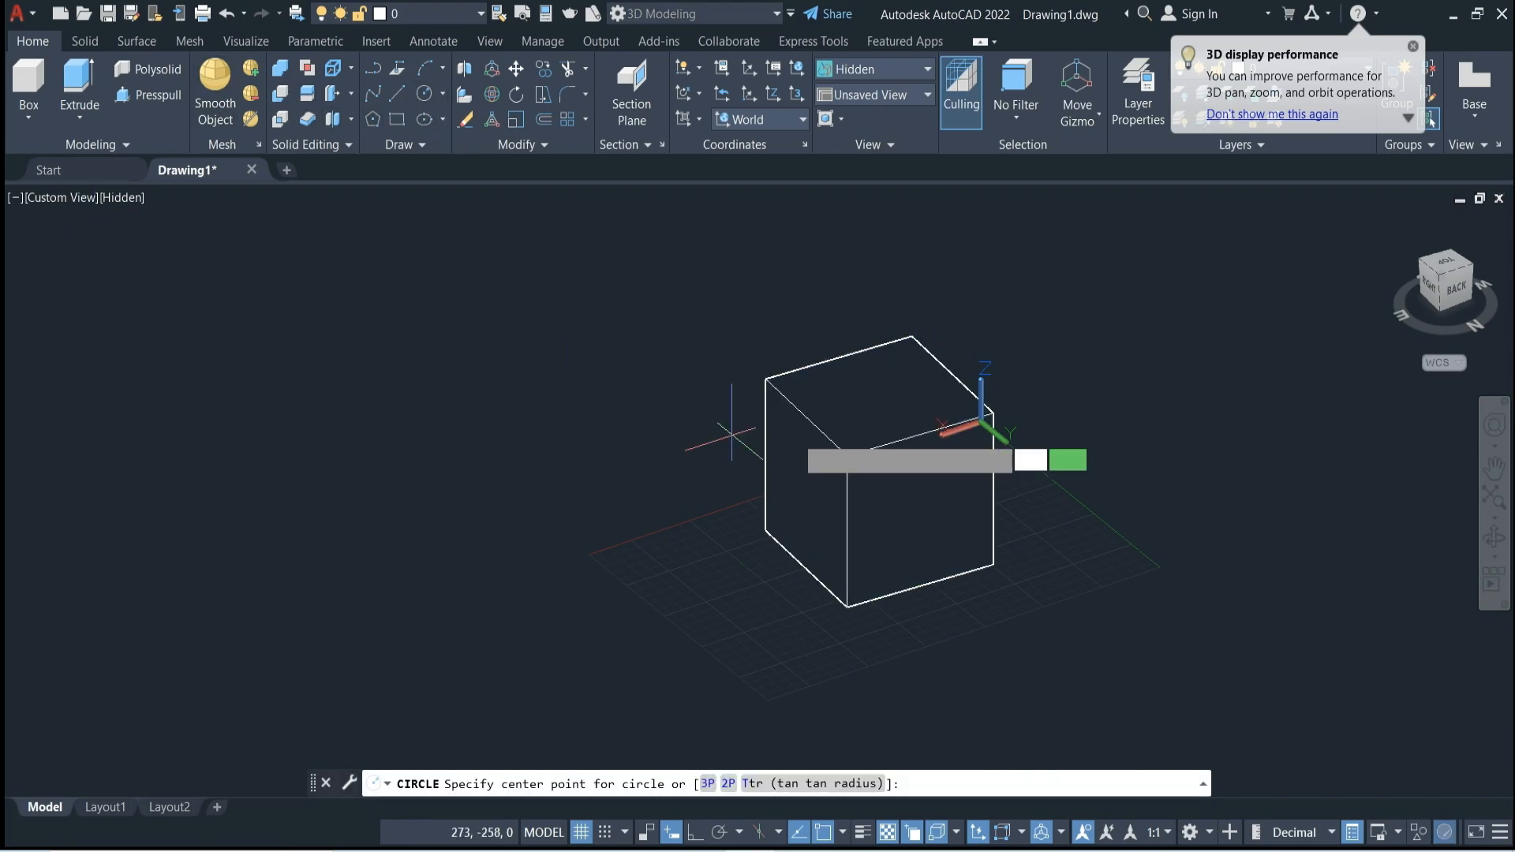
click(883, 393)
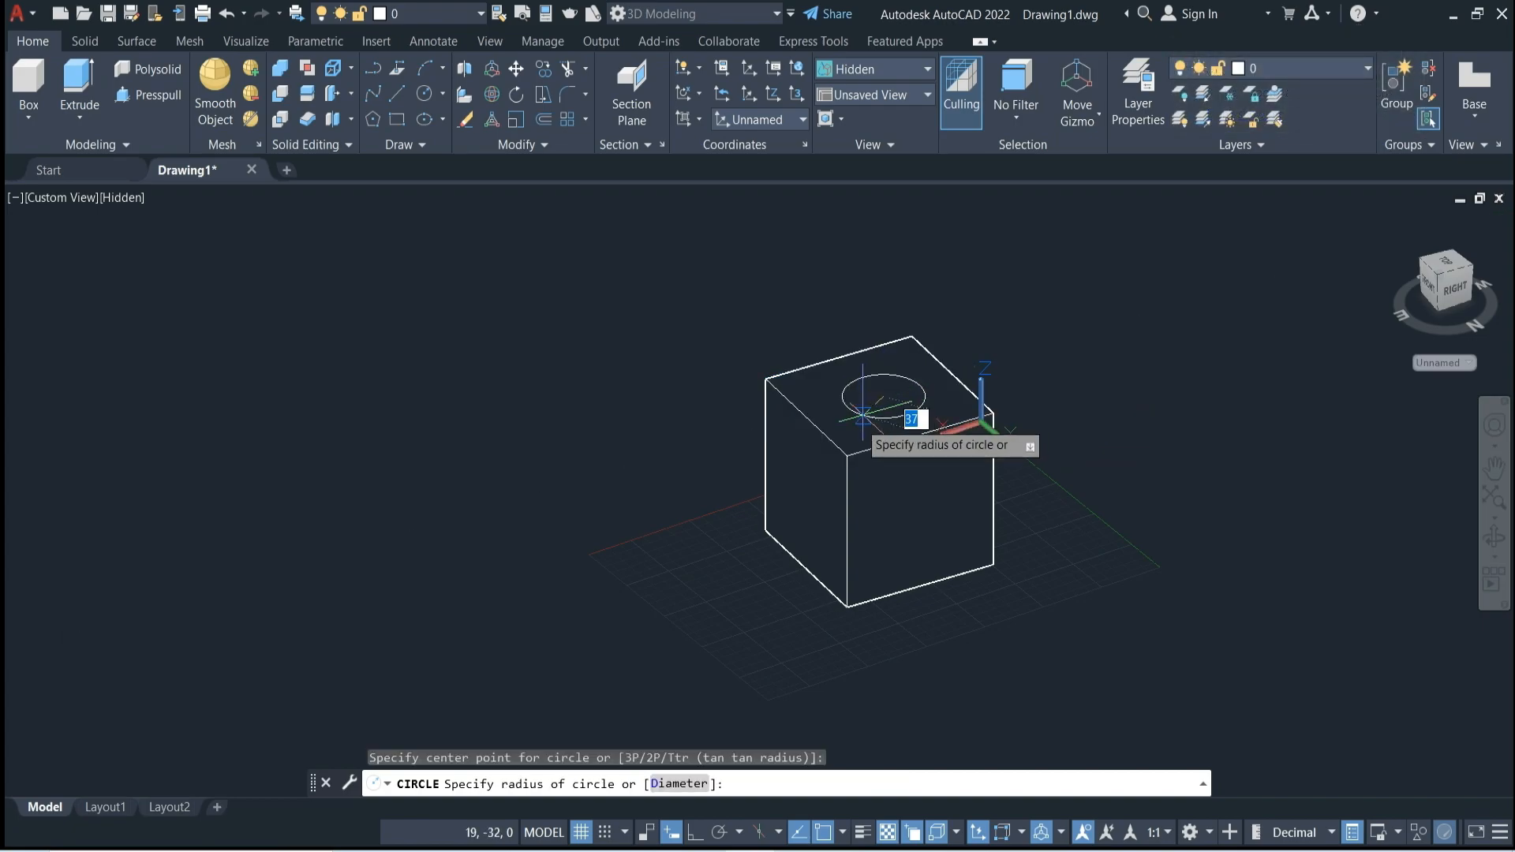
click(864, 417)
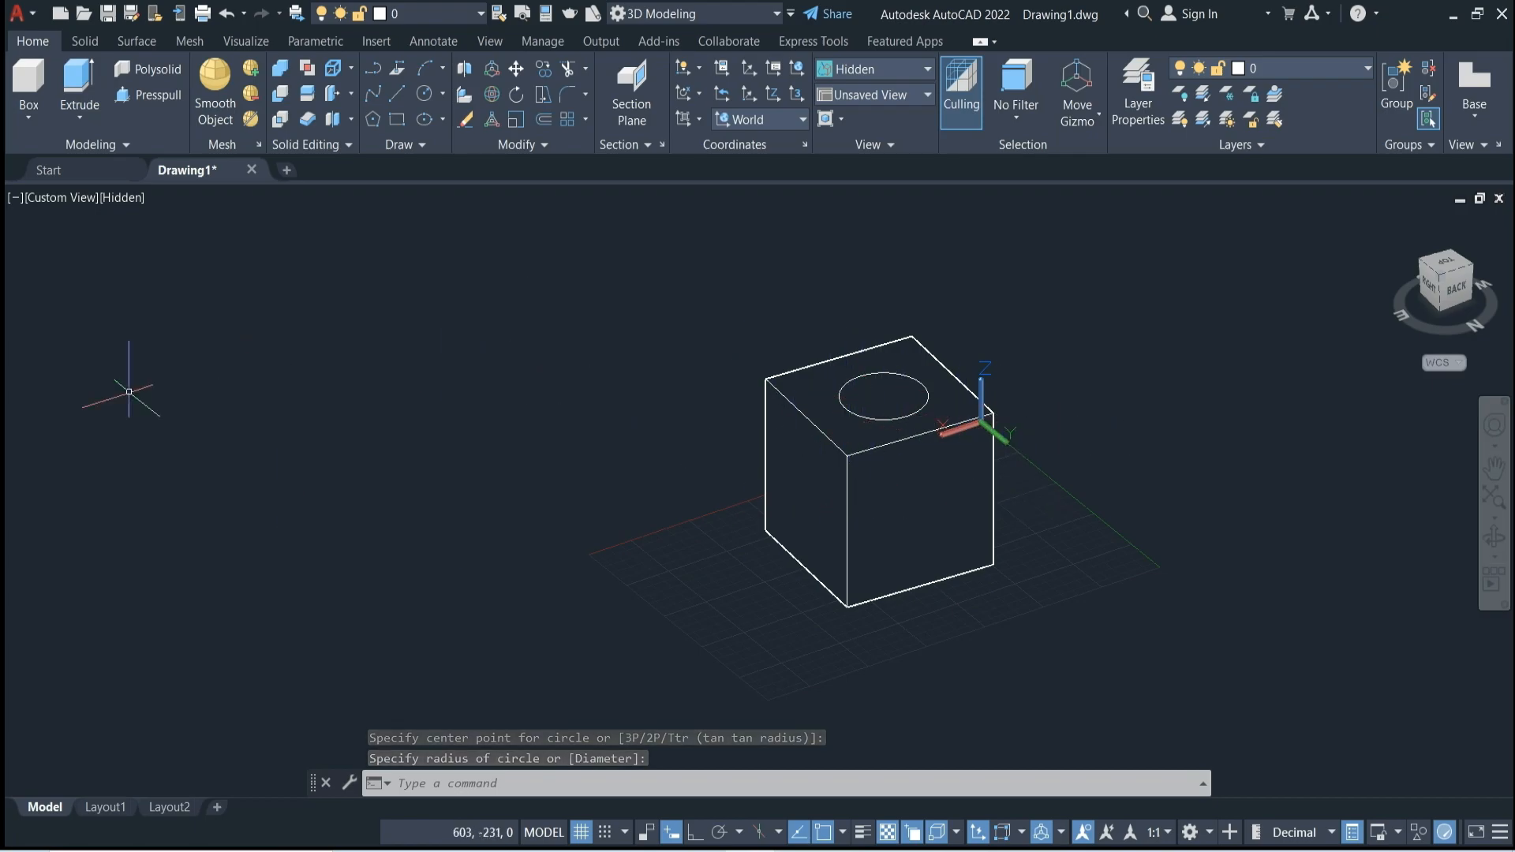
Set the viewport to 2D Wireframe and orbit the view slightly around the cube and its top circle.
click(111, 199)
click(175, 244)
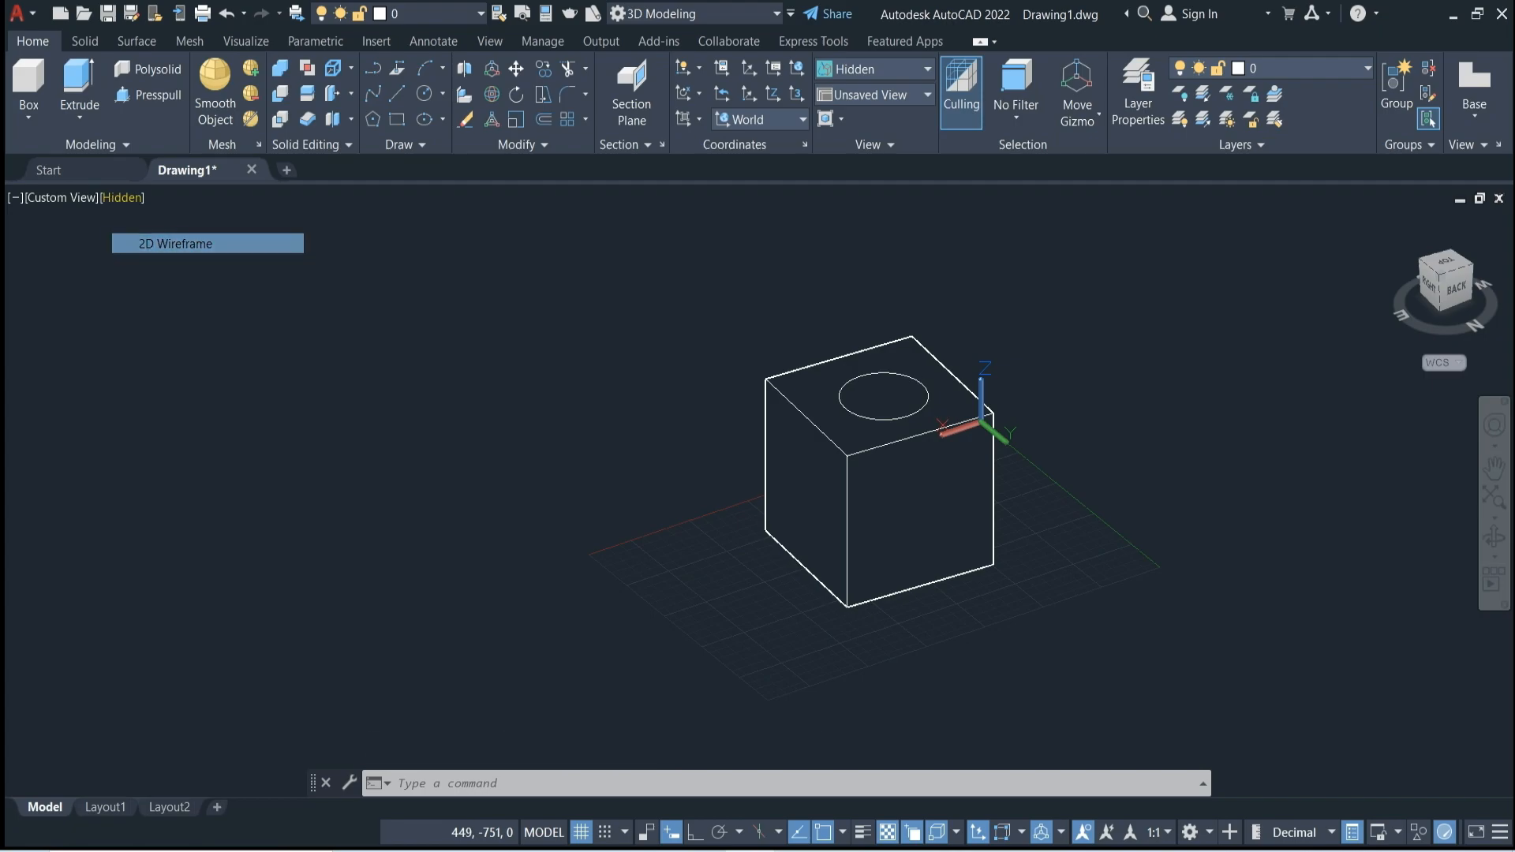
click(1492, 539)
mouse_move(1349, 521)
mouse_down()
mouse_move(1194, 510)
mouse_move(1106, 434)
mouse_move(1214, 484)
mouse_move(1373, 524)
mouse_up()
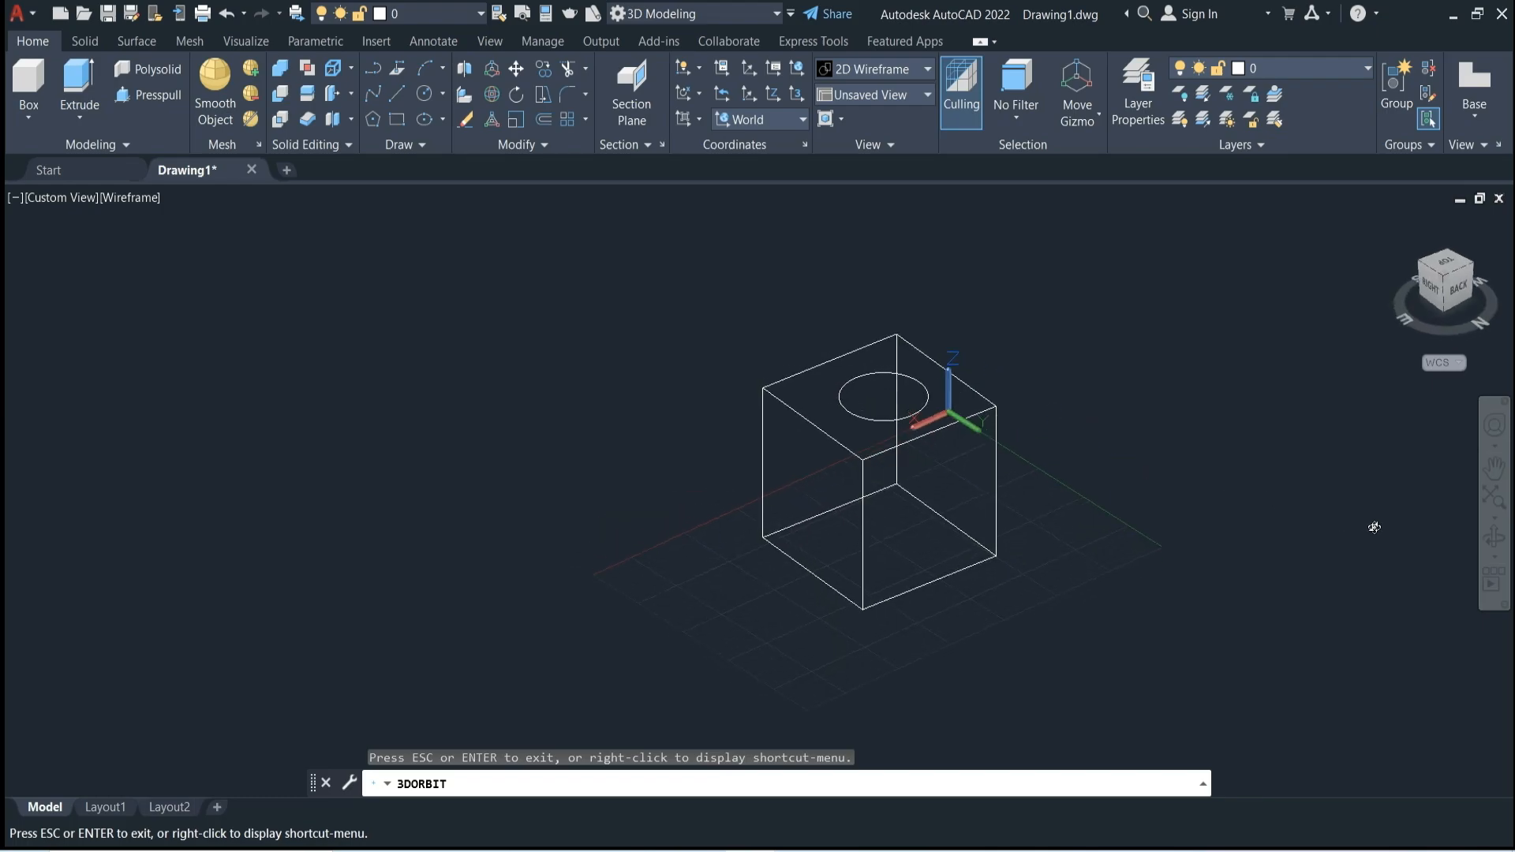
key(Escape)
Show the cube in the Realistic visual style and open the Materials Browser with the MATERIALS command.
click(138, 199)
click(166, 311)
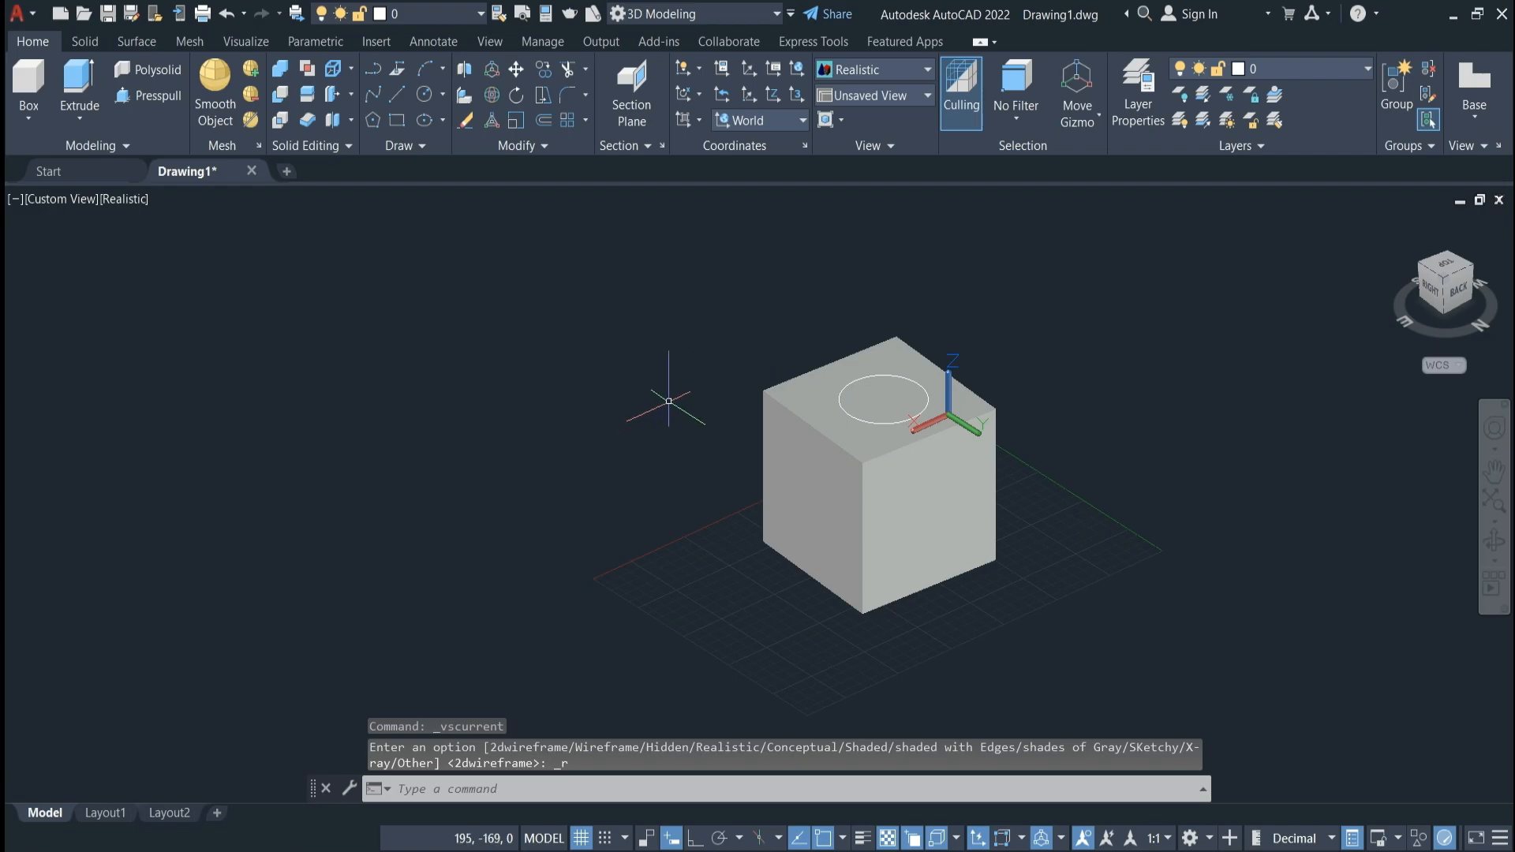
text(M)
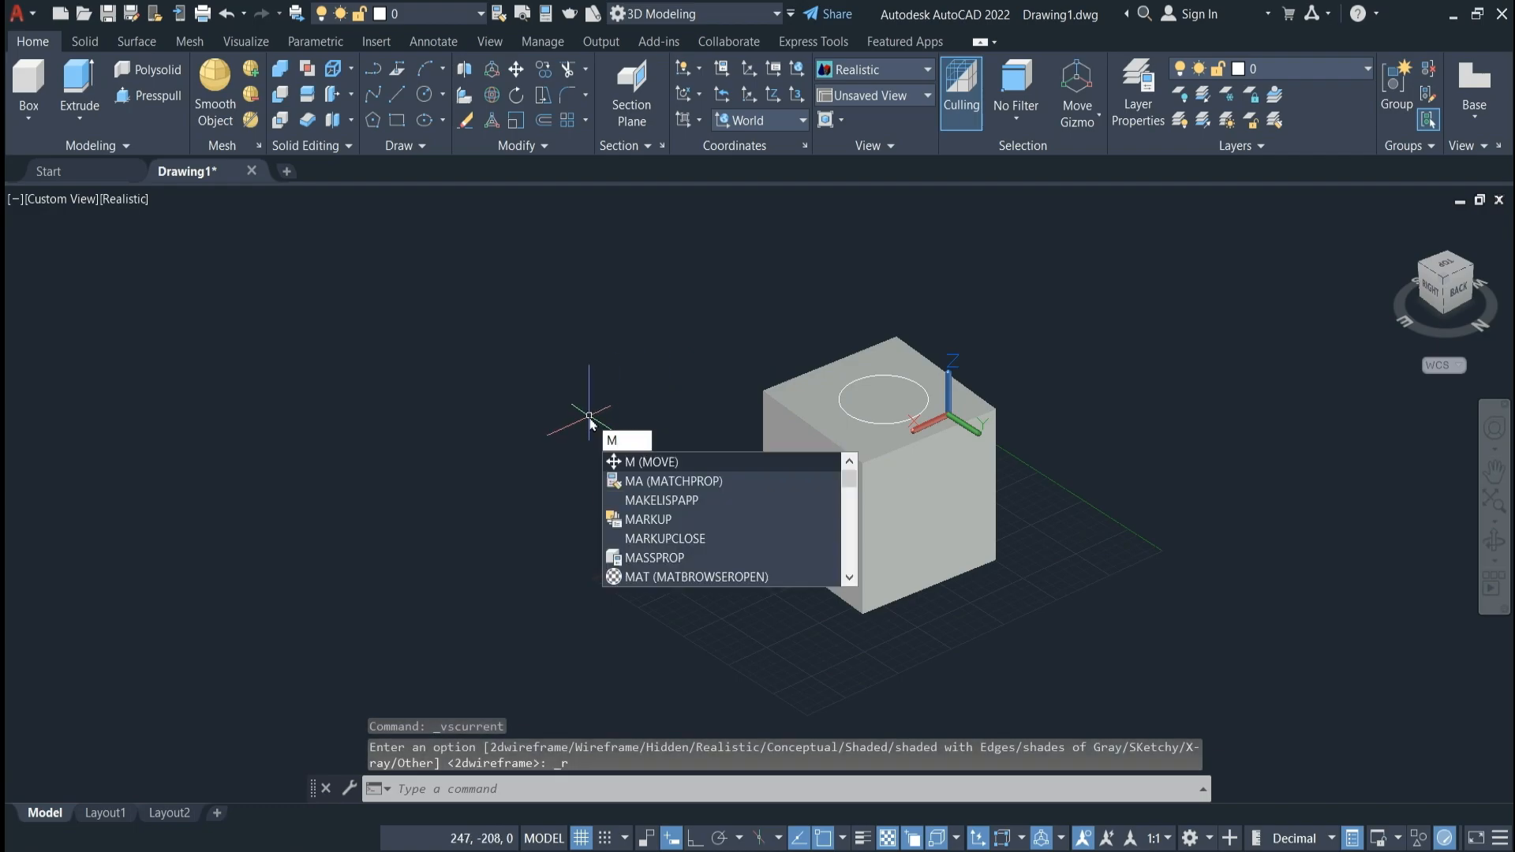
text(A)
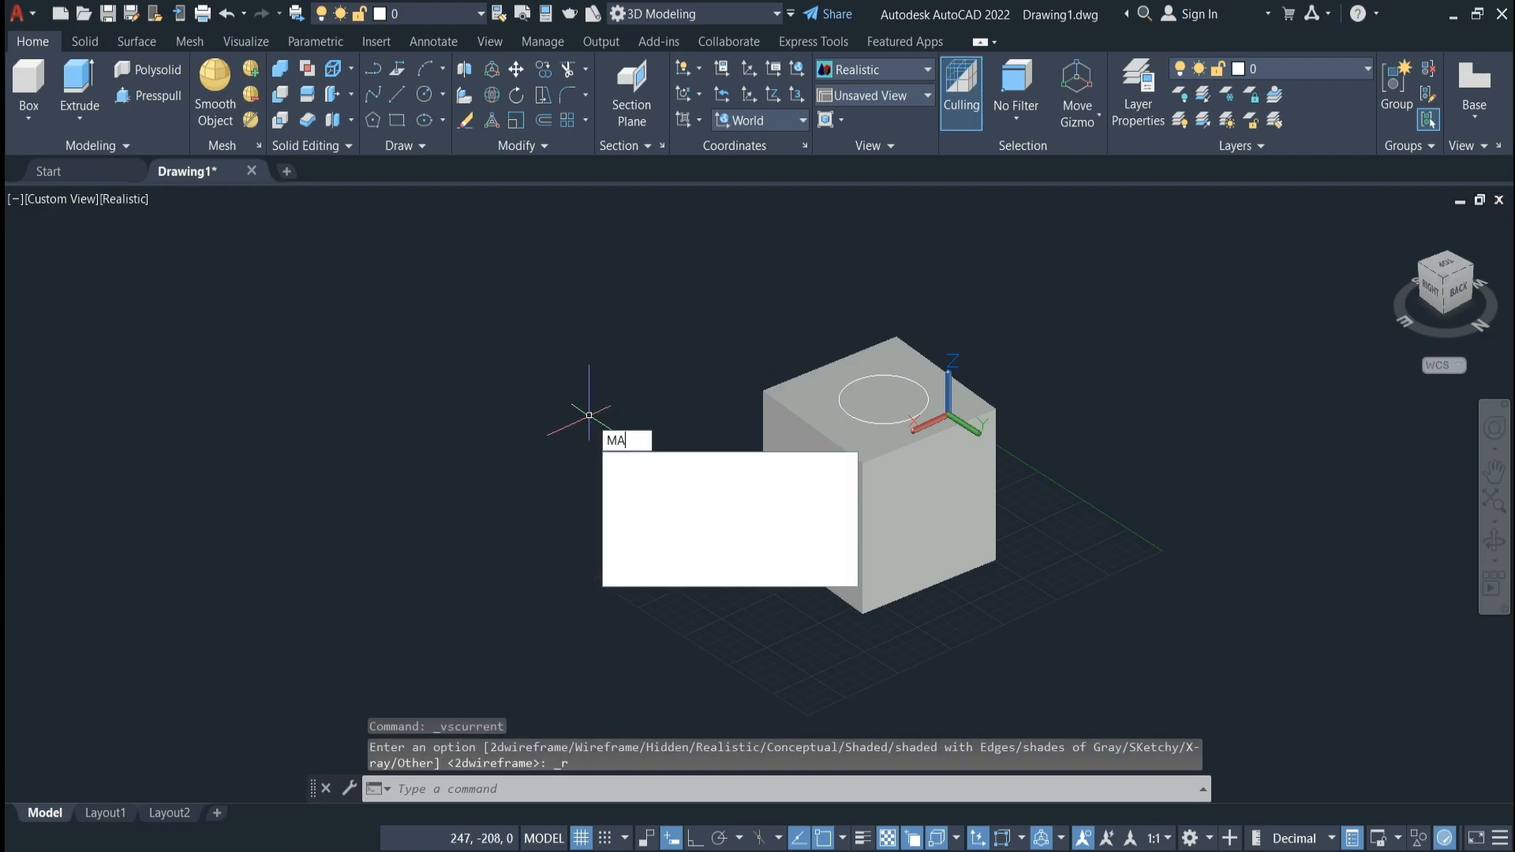
text(T)
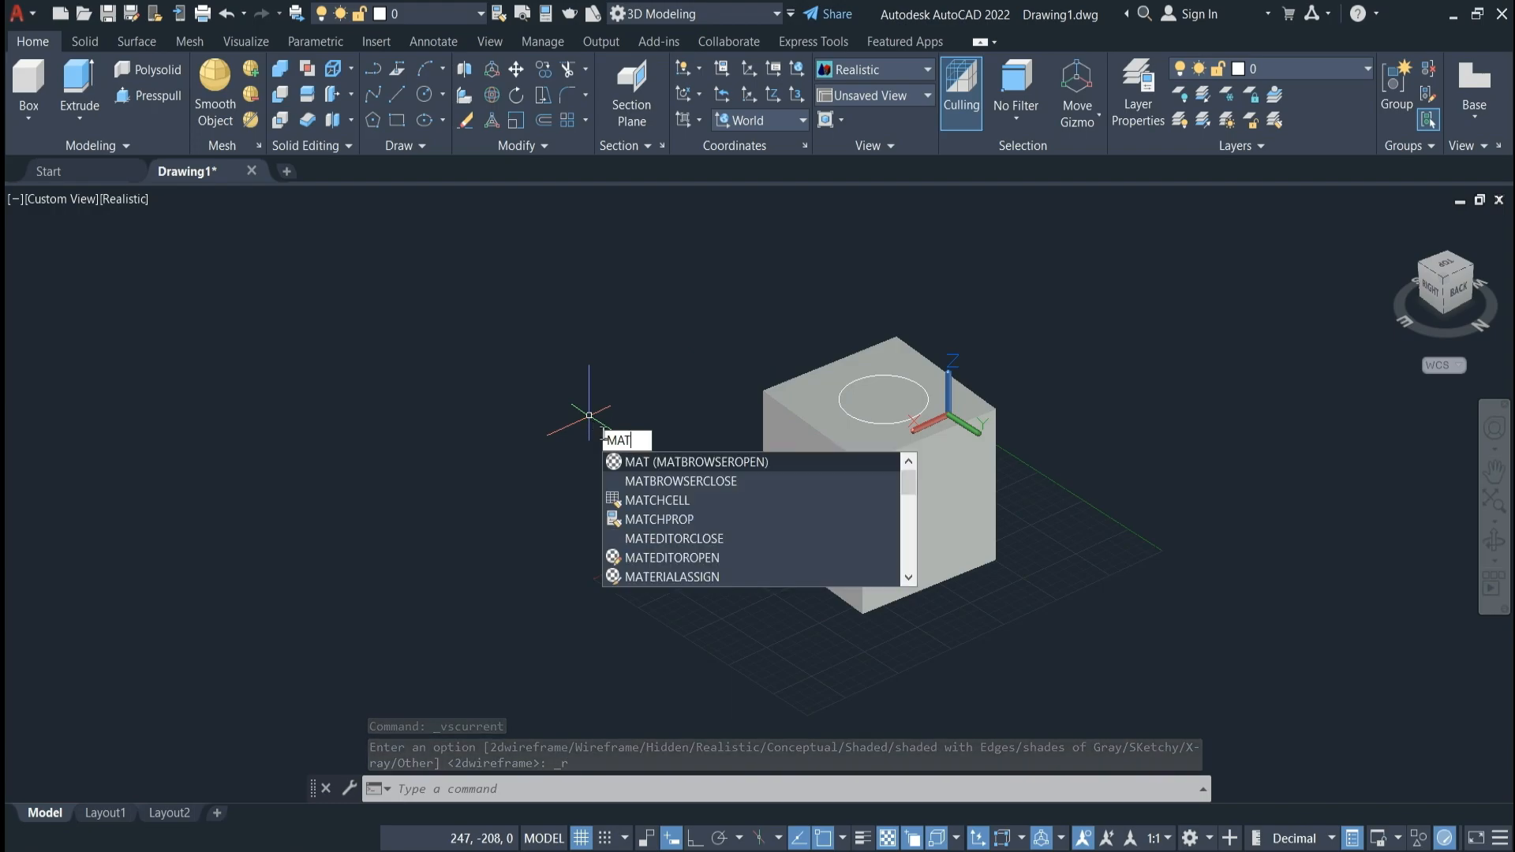
text(ER)
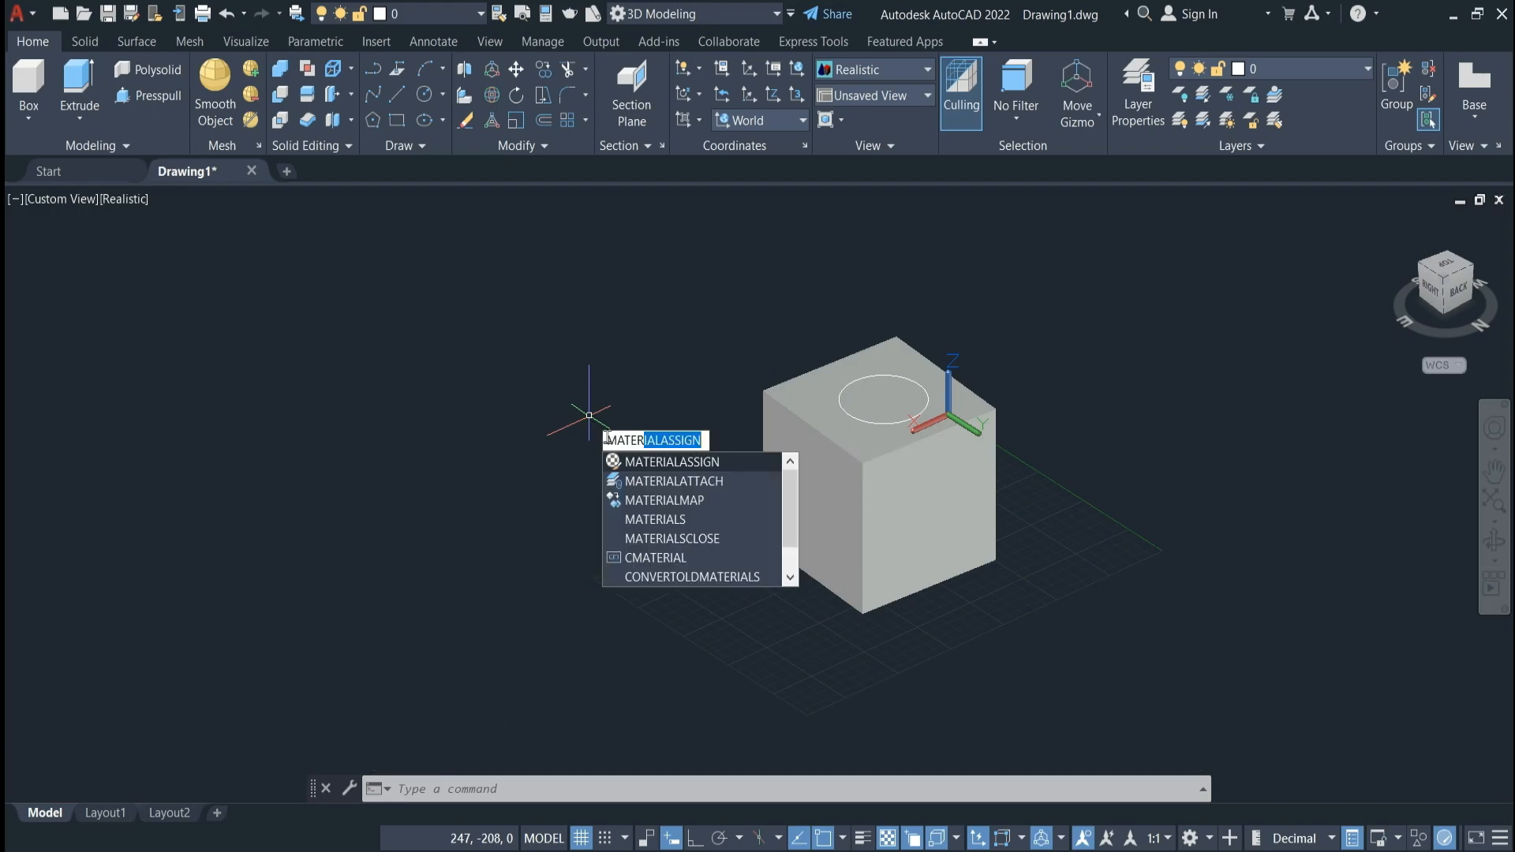
click(667, 521)
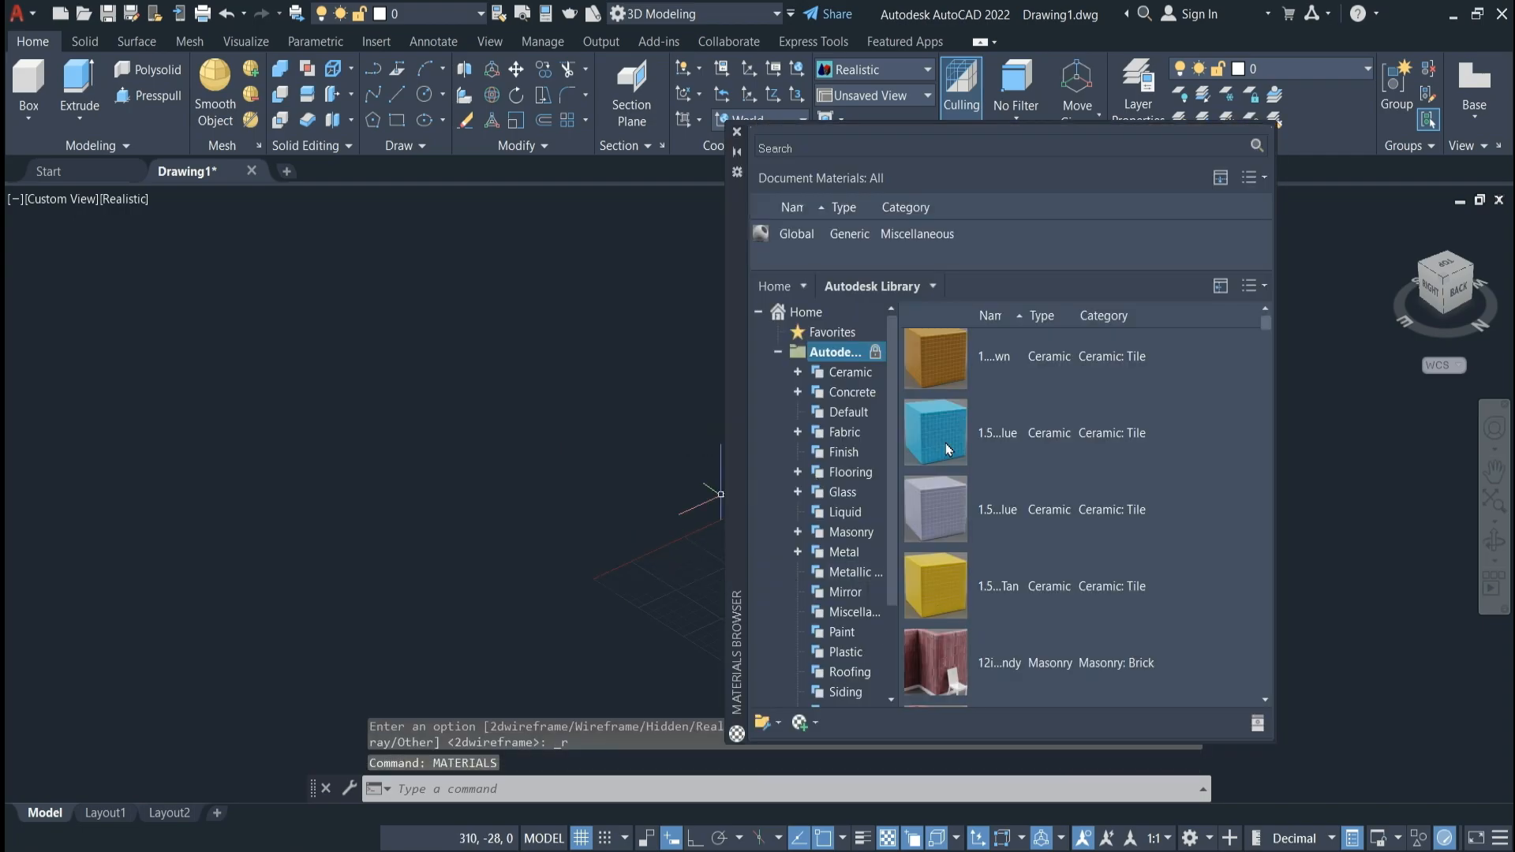
Assign the blue 1.5-inch Ceramic: Tile material from the Autodesk Library to the cube, using 64 x 64 thumbnails, and close the Materials Browser.
scroll(466, 486, down, 5)
scroll(504, 492, up, 8)
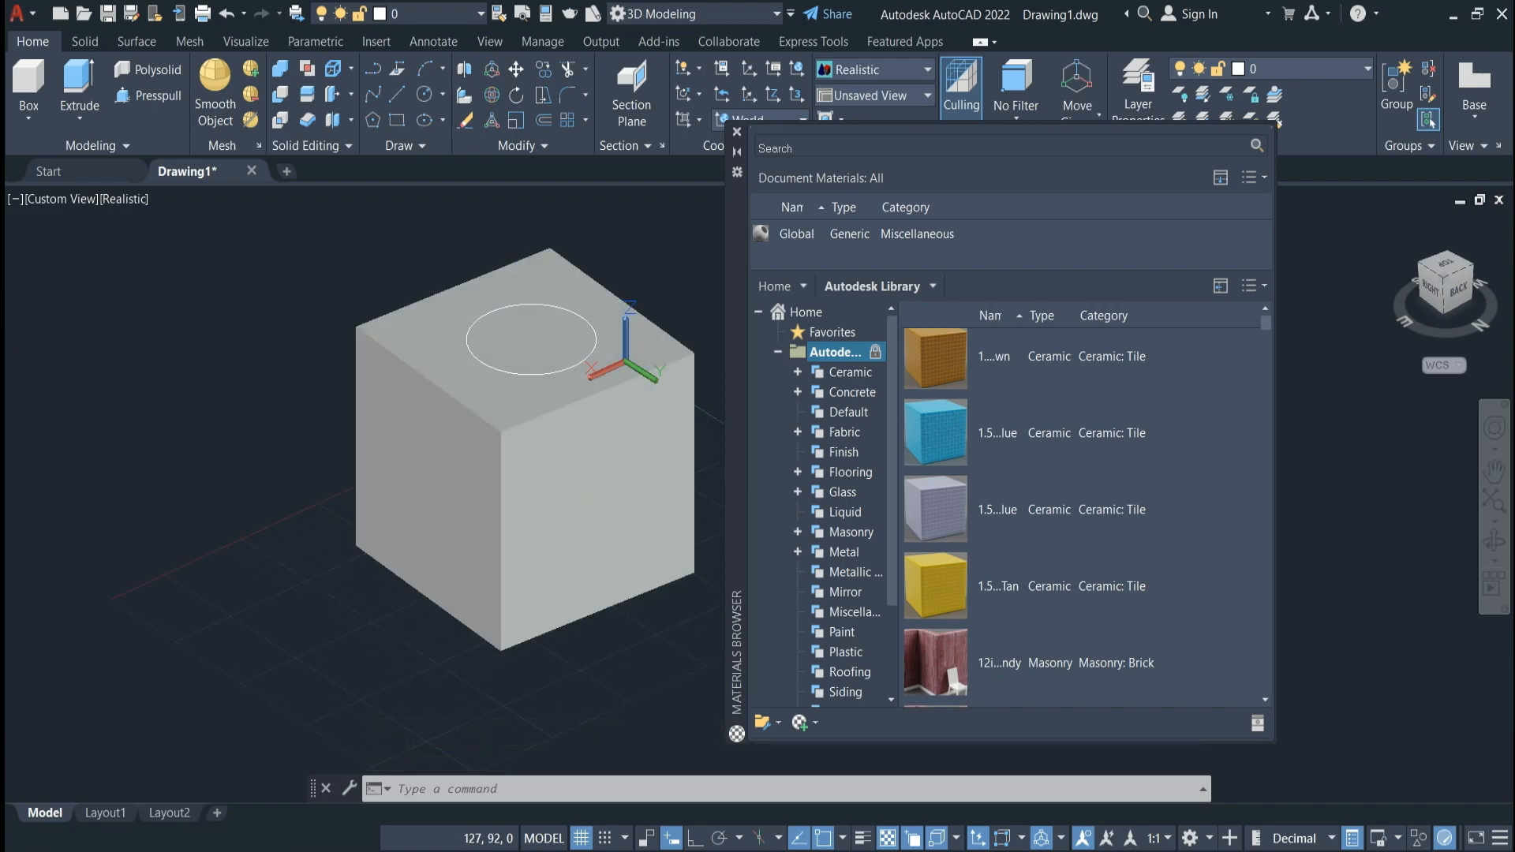
click(560, 505)
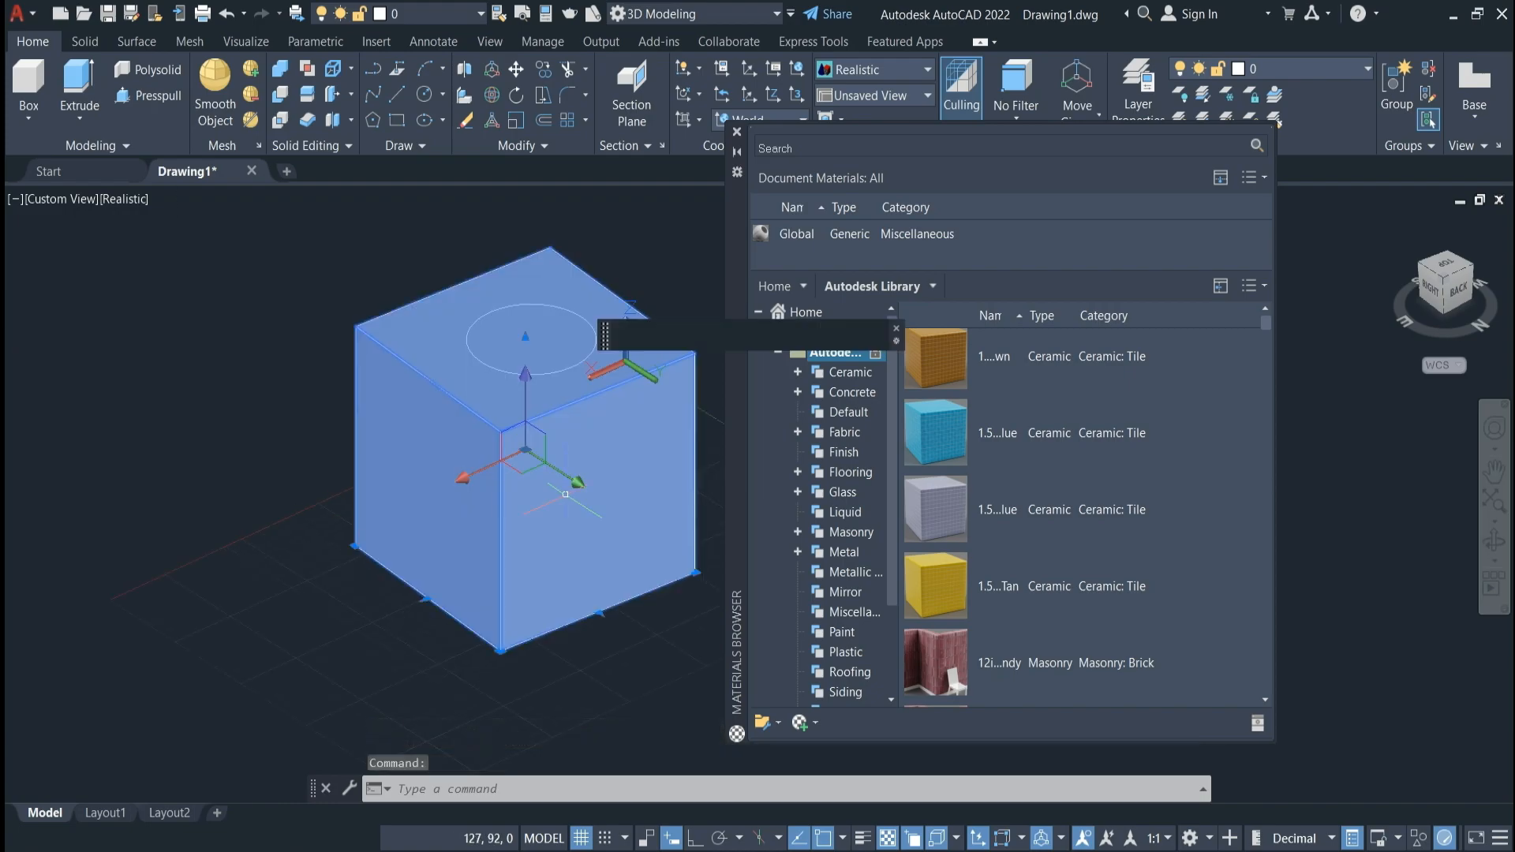
click(897, 330)
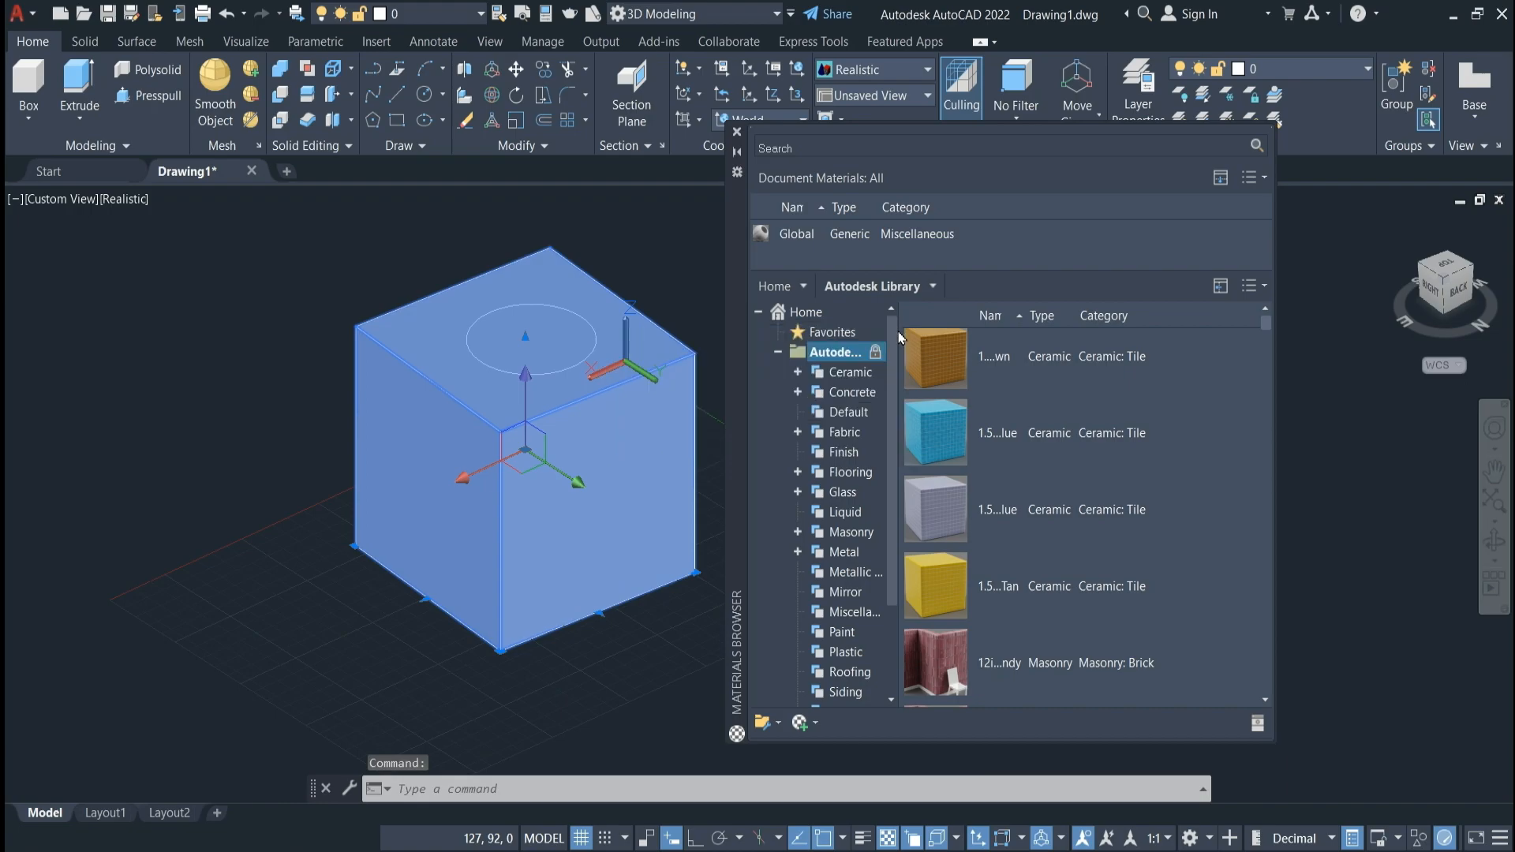
click(1264, 296)
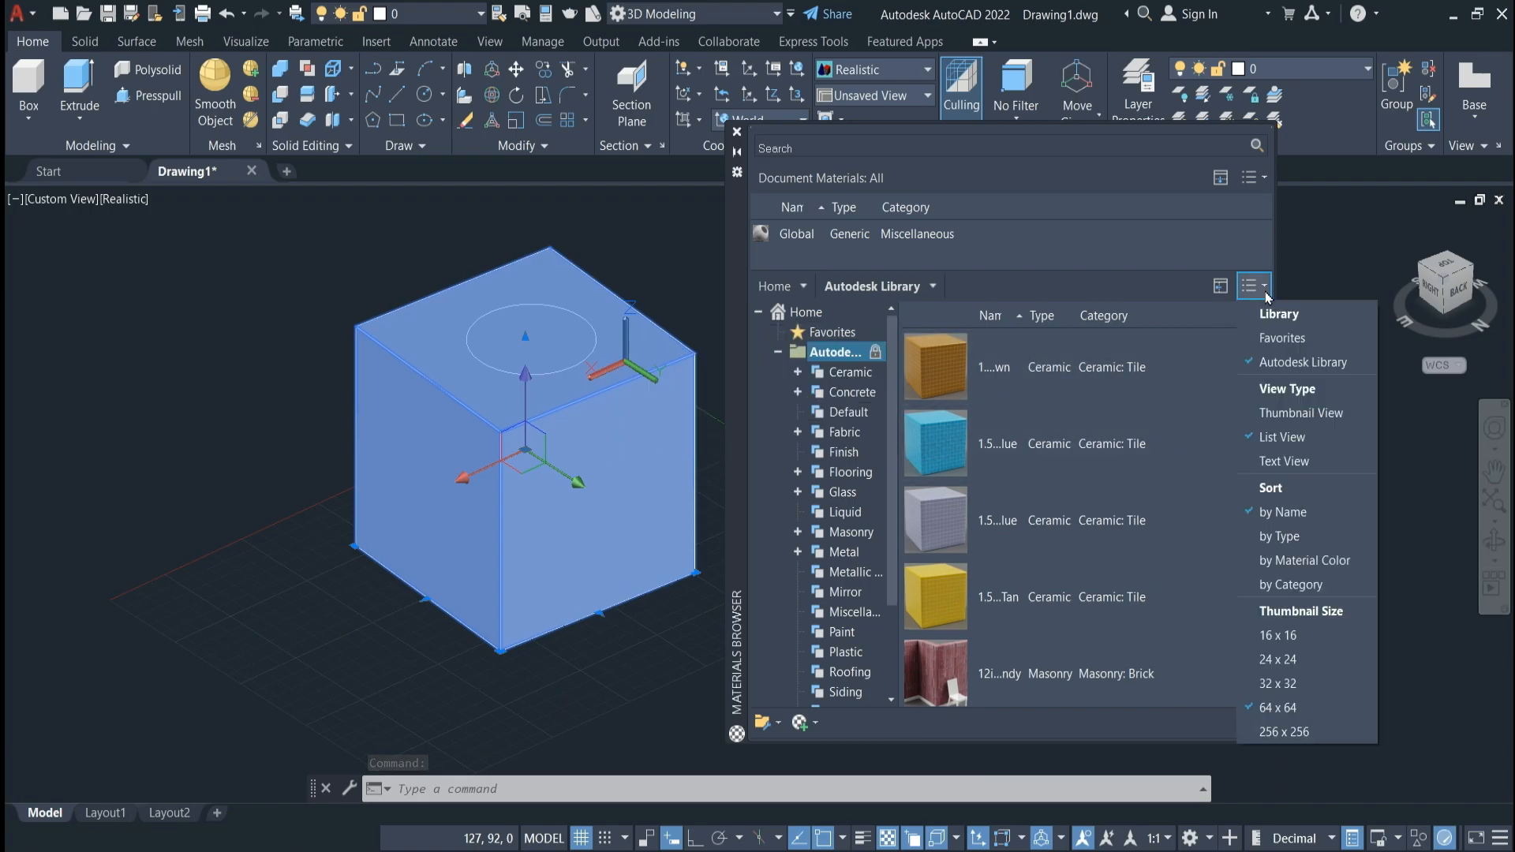
click(1289, 702)
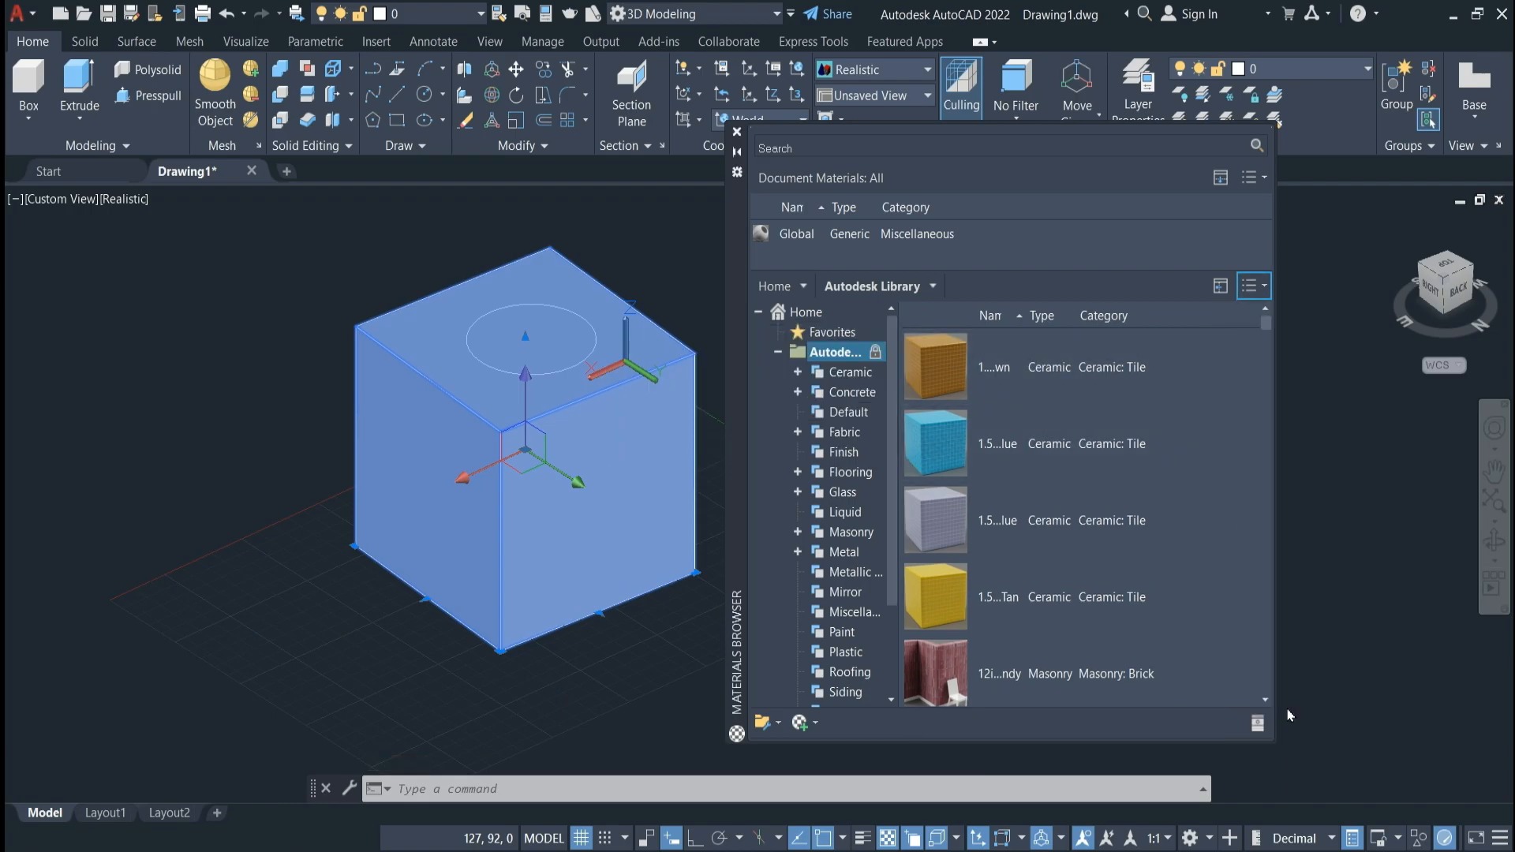
right_click(937, 434)
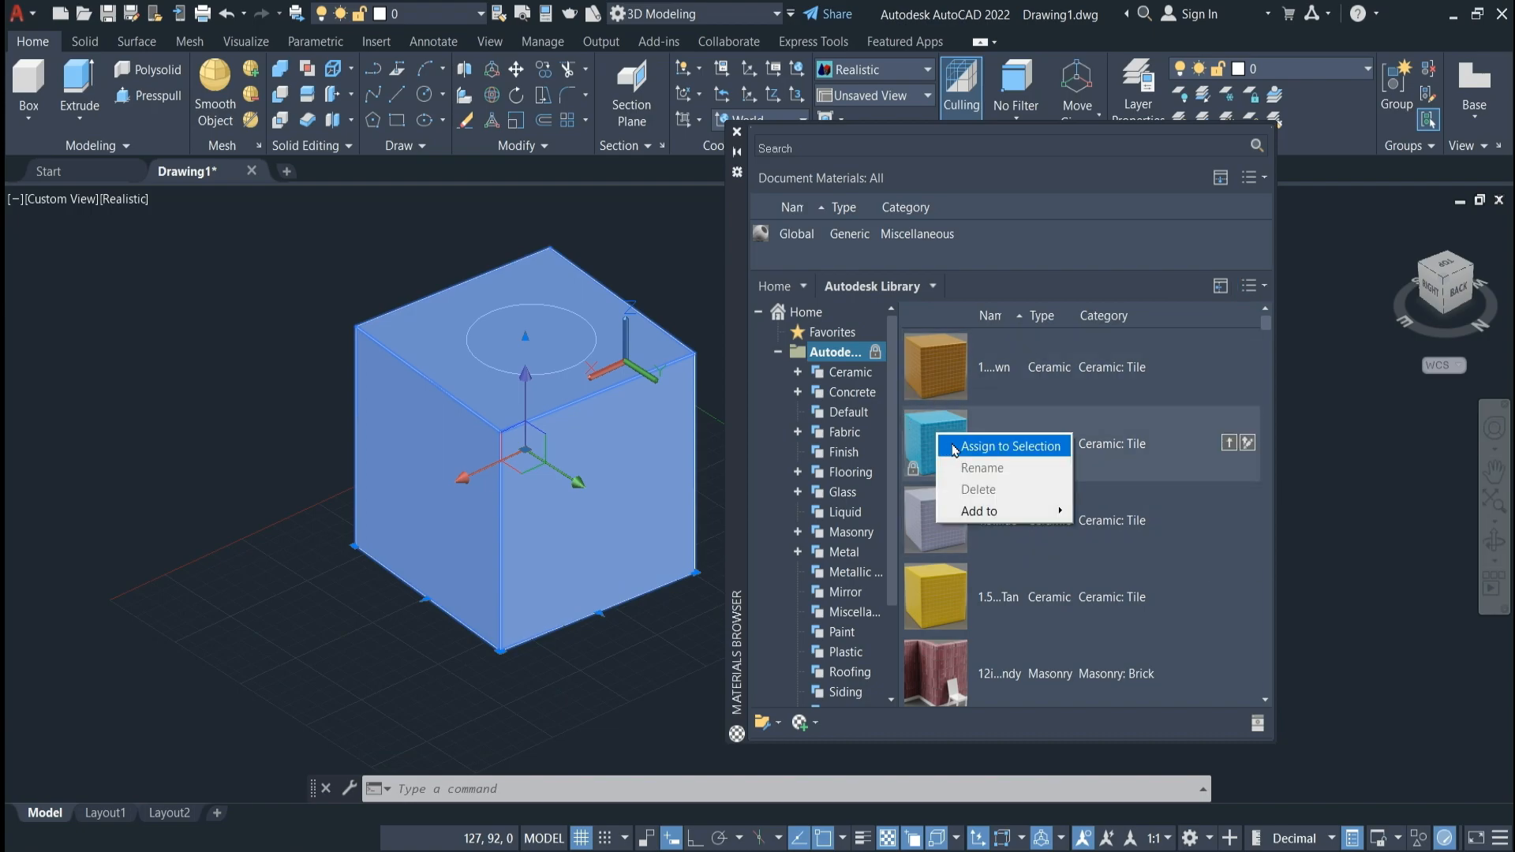
click(958, 449)
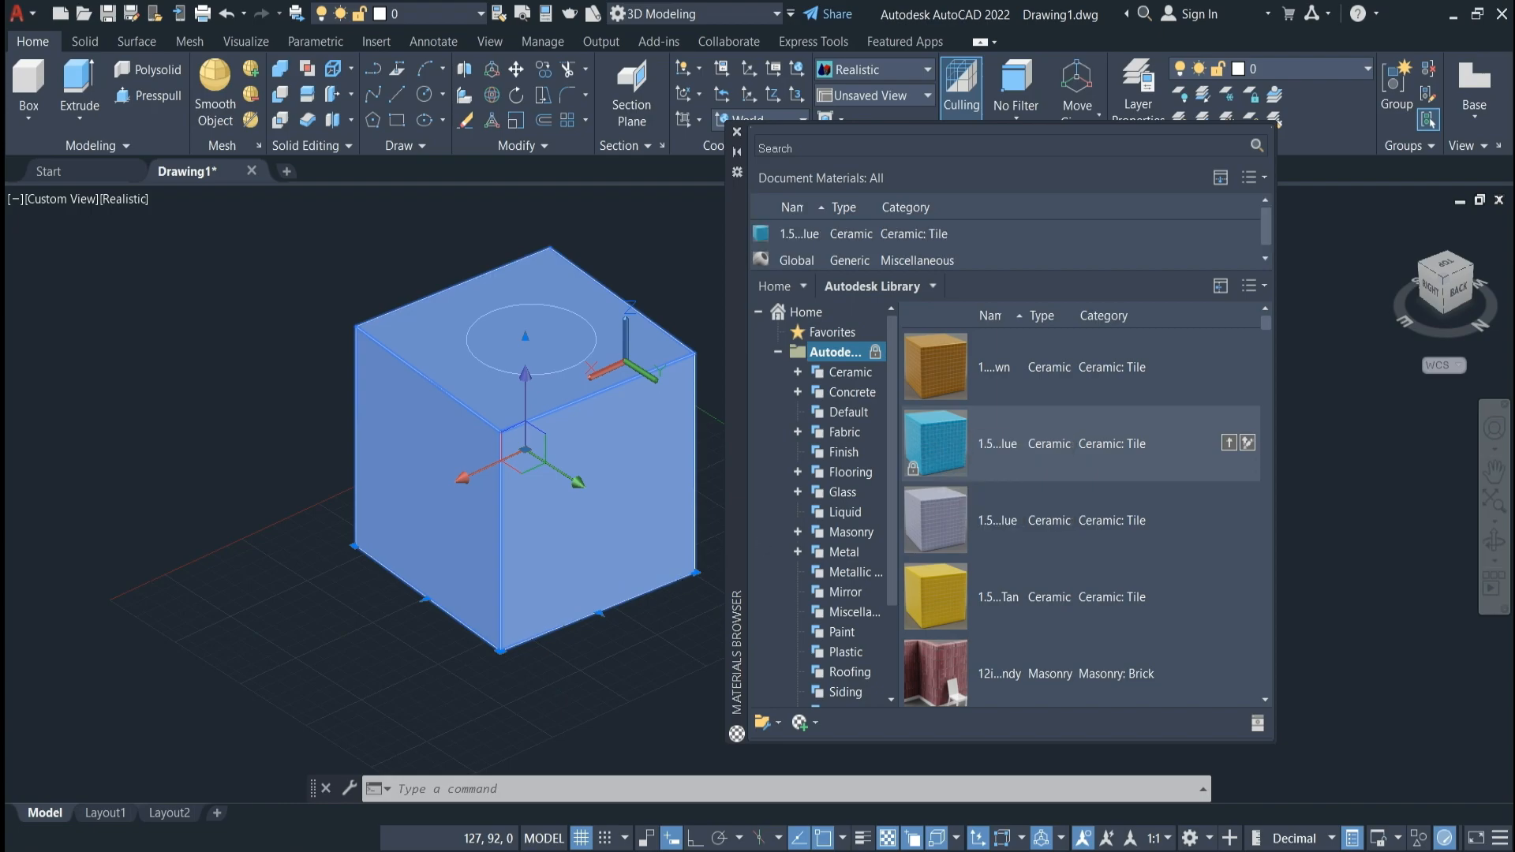
key(Escape)
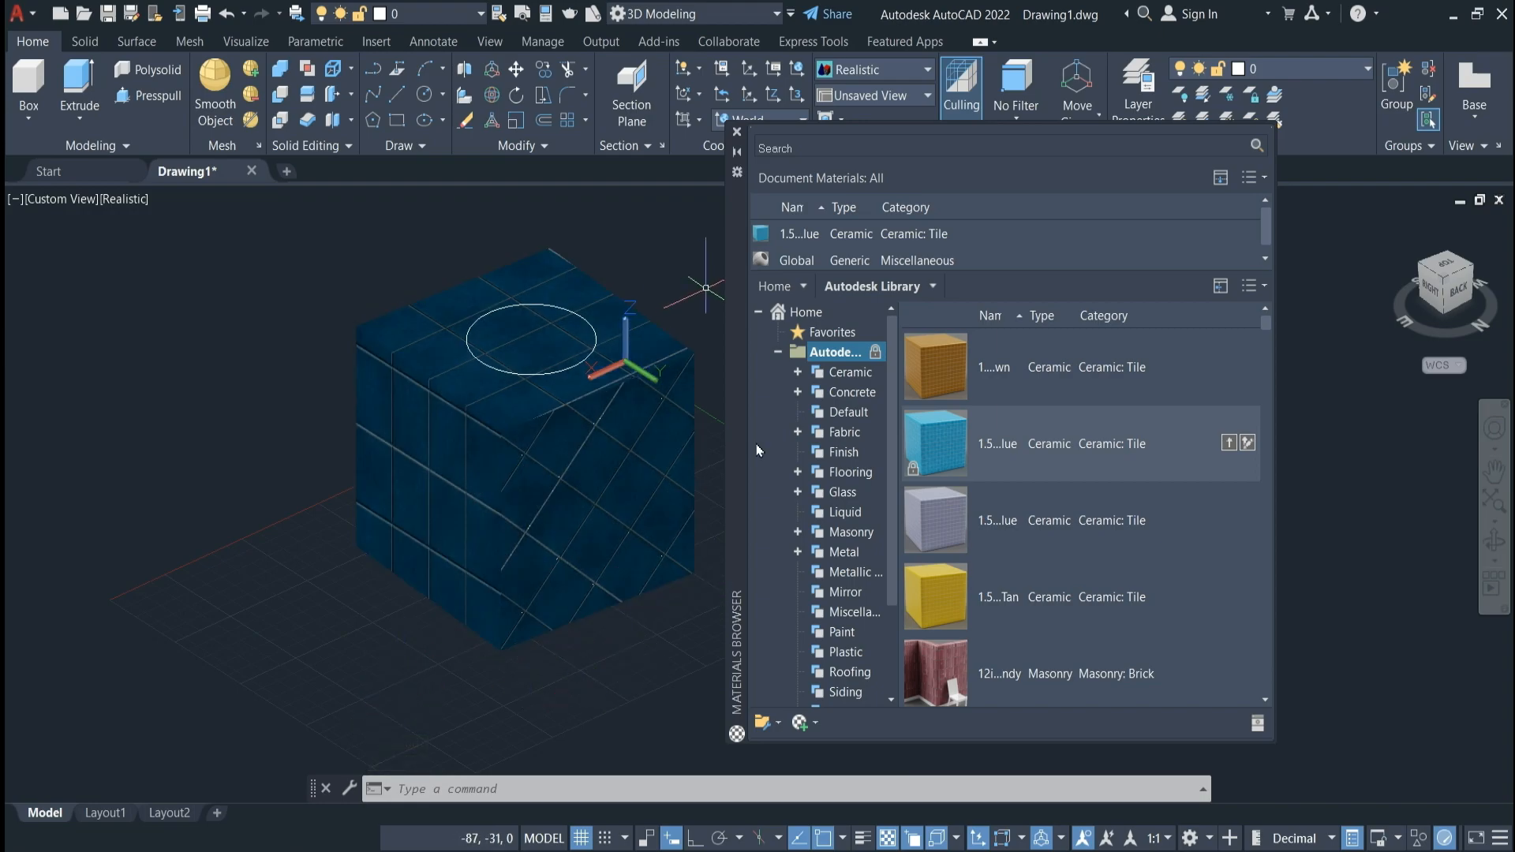
click(738, 133)
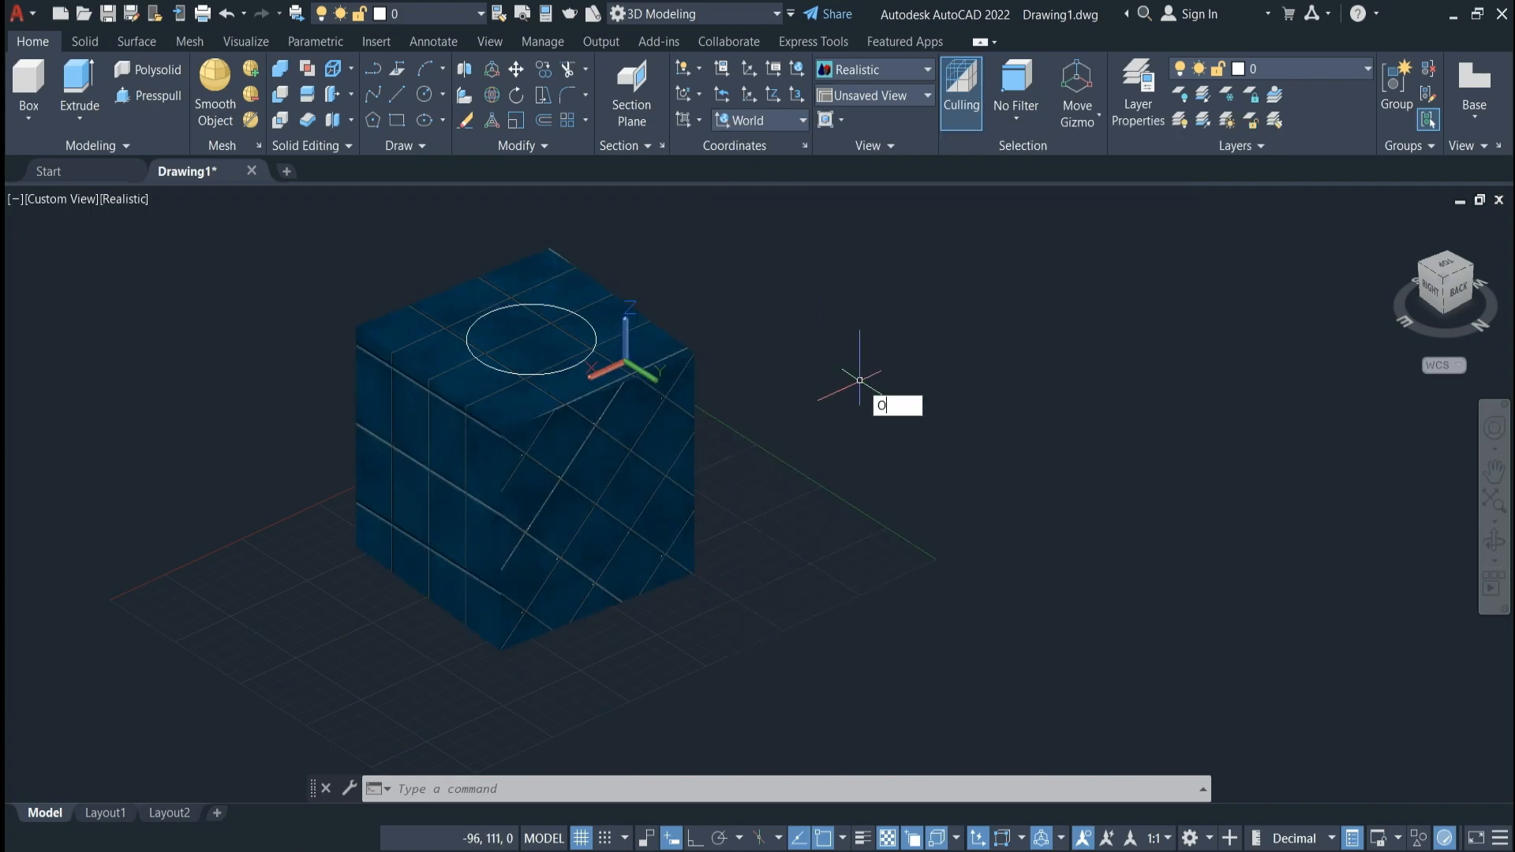
Set the uniform background color of the 3D parallel projection context to White in the drawing window colors.
text(OP)
key(Return)
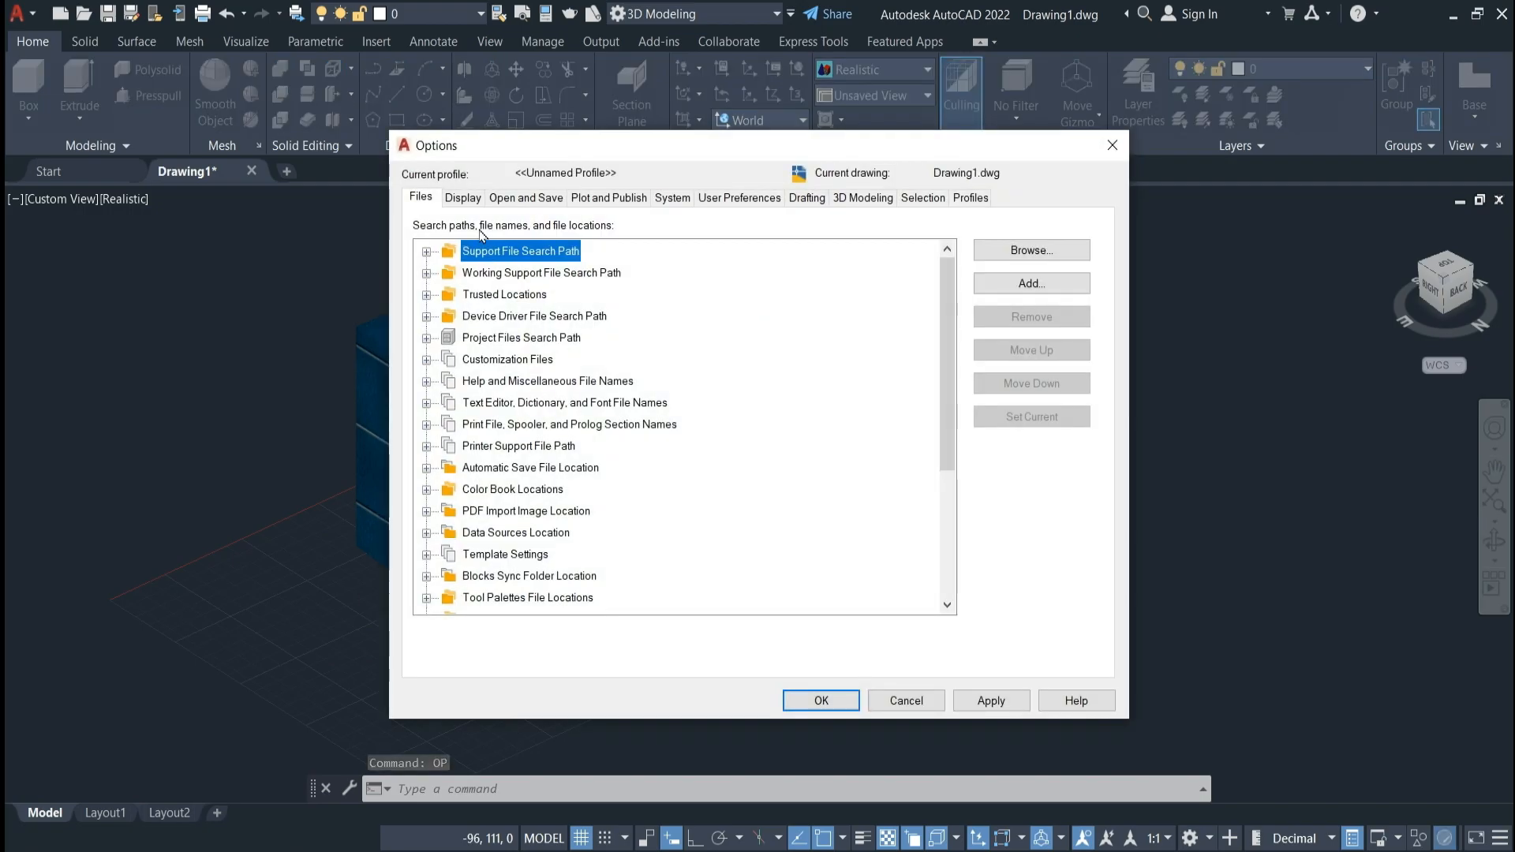
click(472, 199)
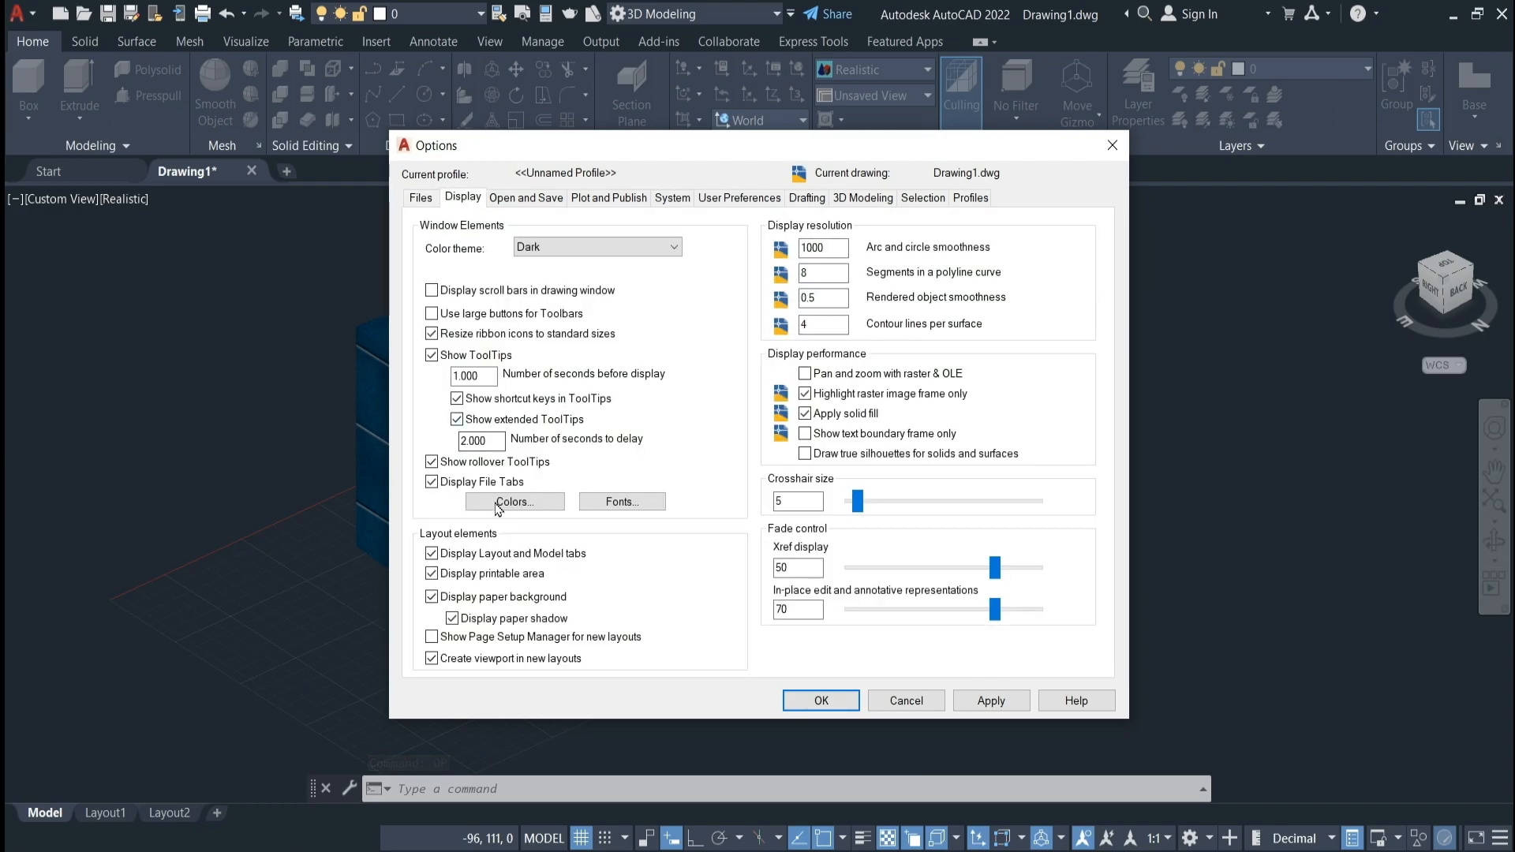
click(515, 502)
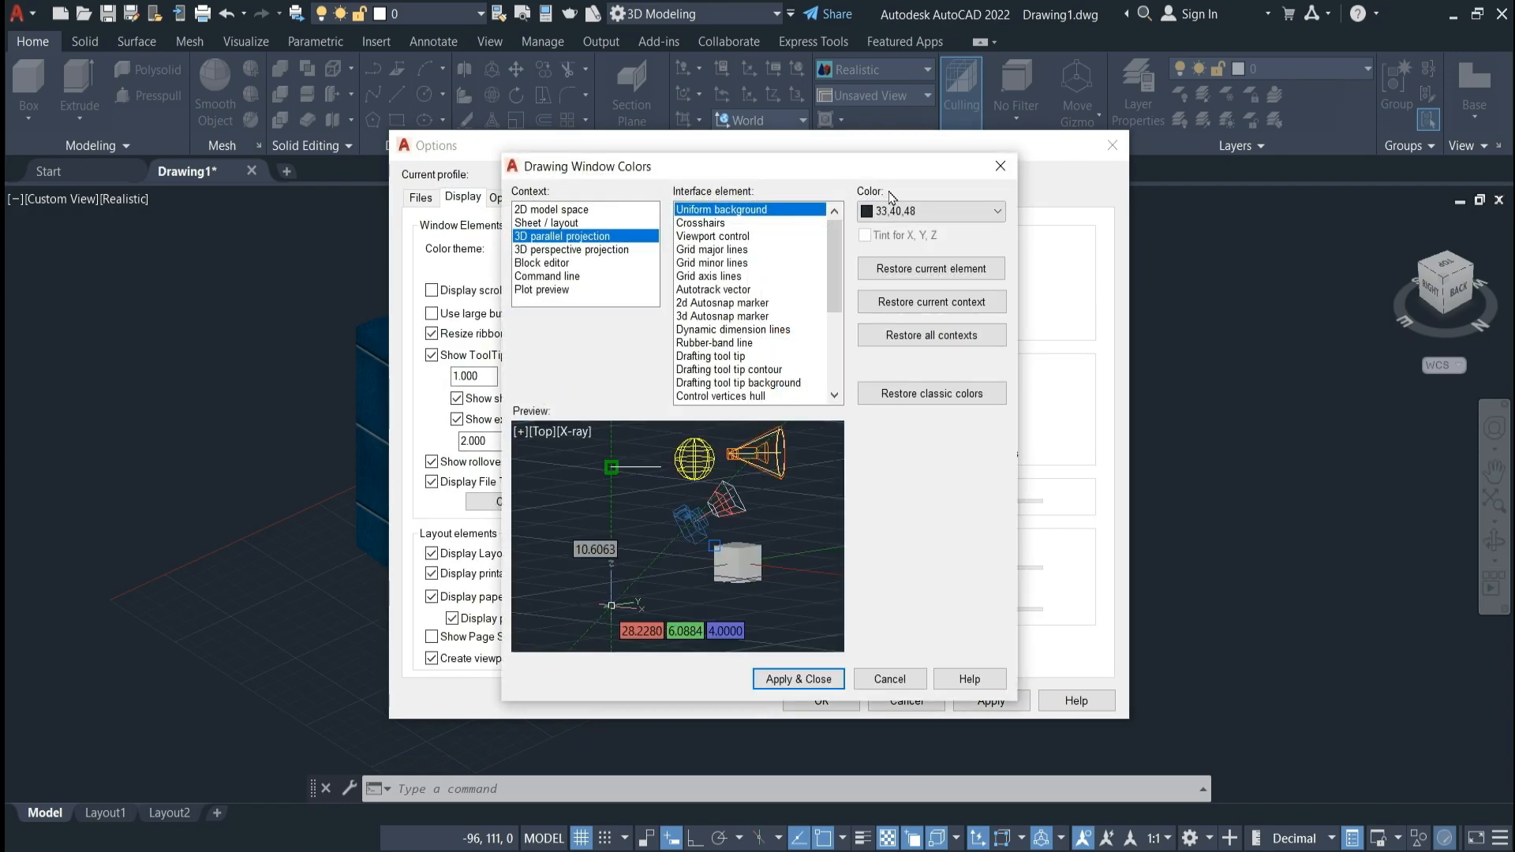
click(929, 212)
click(896, 327)
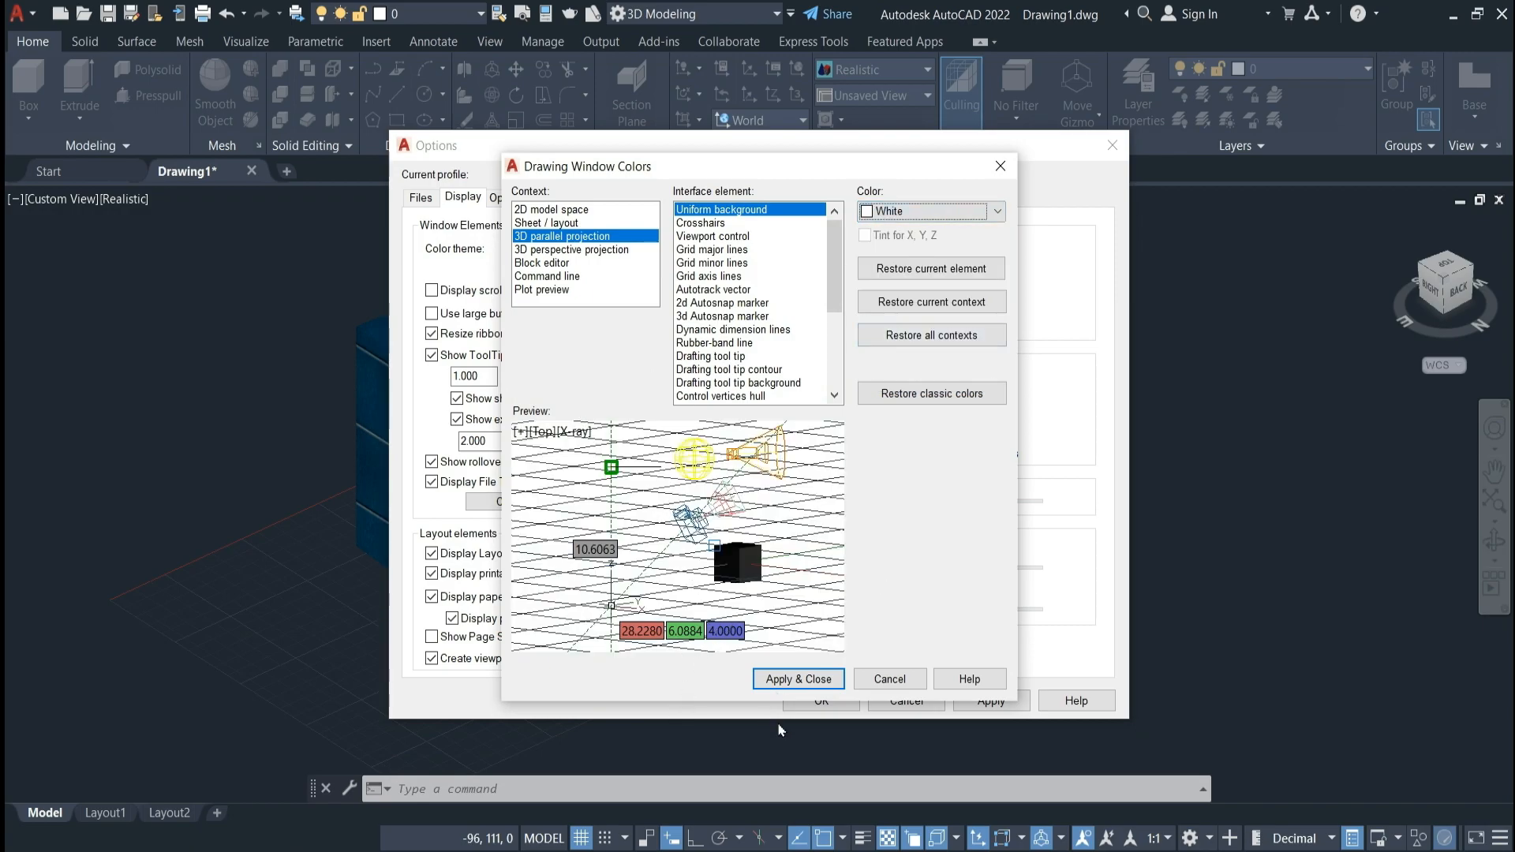
click(807, 685)
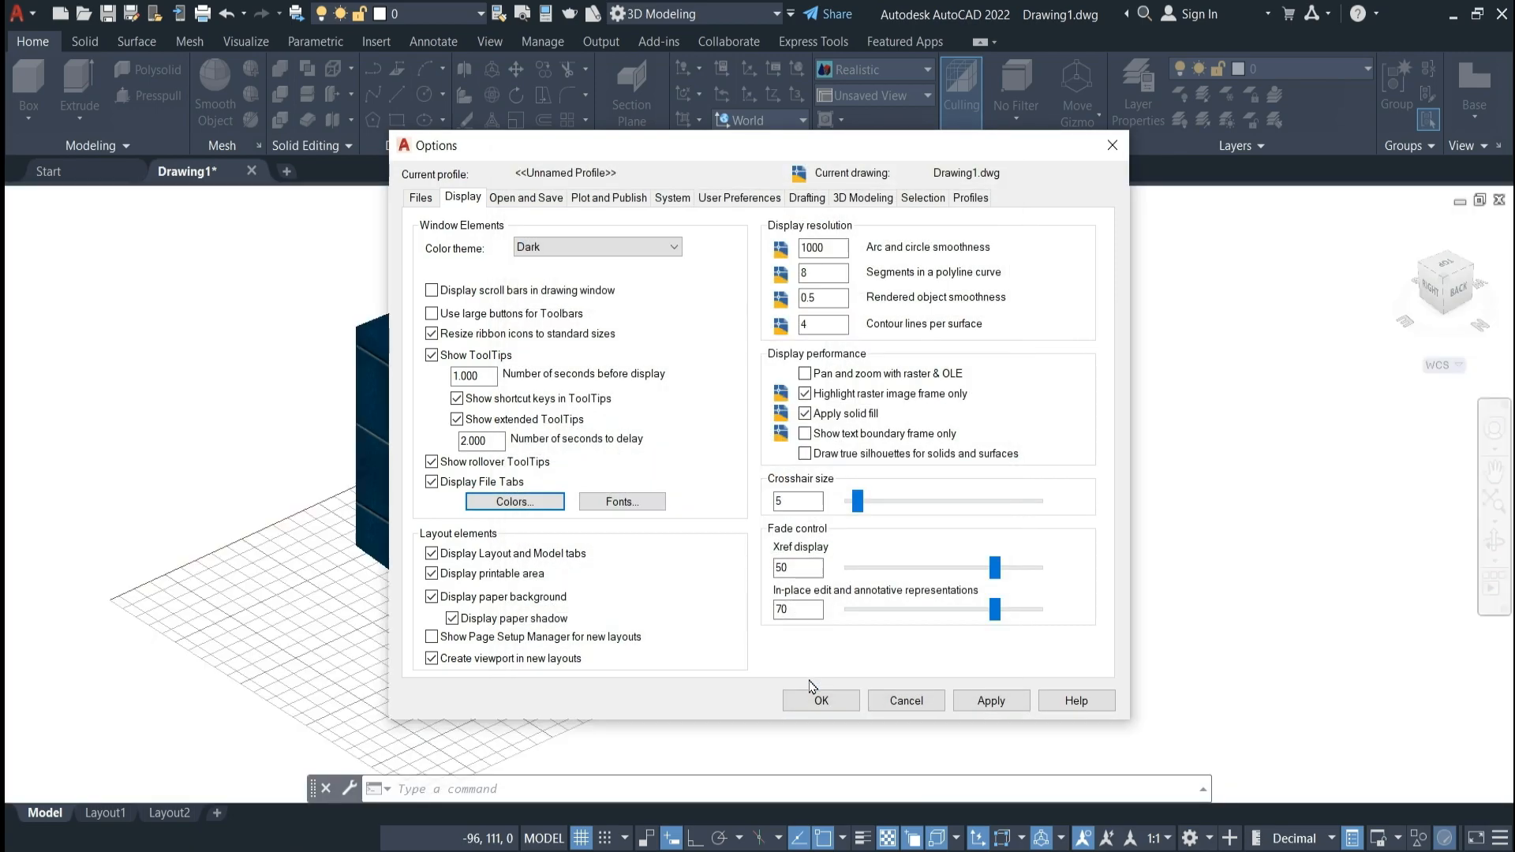
click(817, 702)
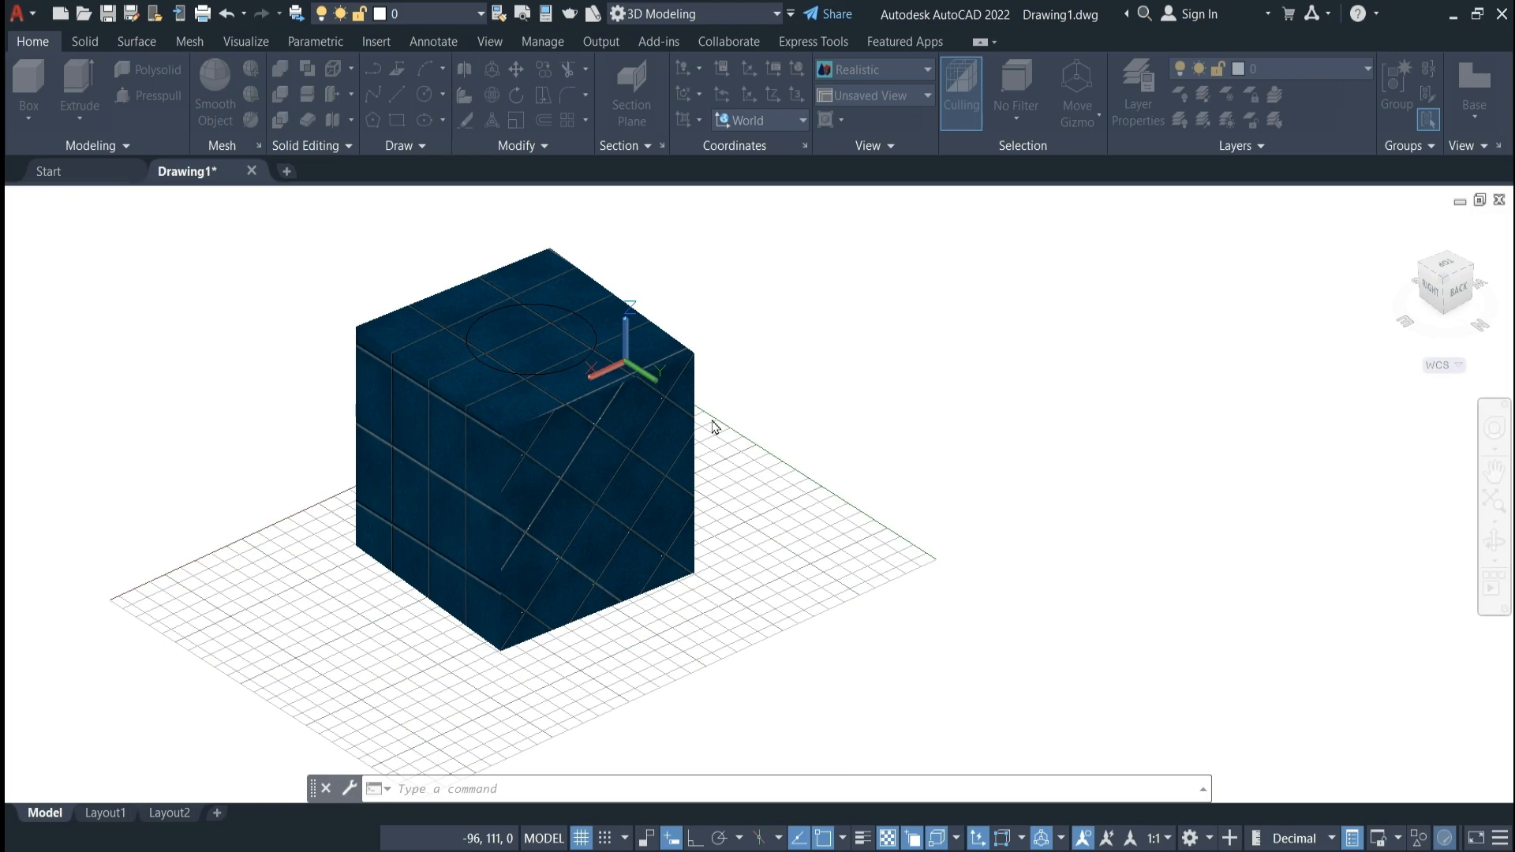
Examine the tiled cube up close and set the material display mode to Materials / Textures On.
scroll(617, 440, down, 5)
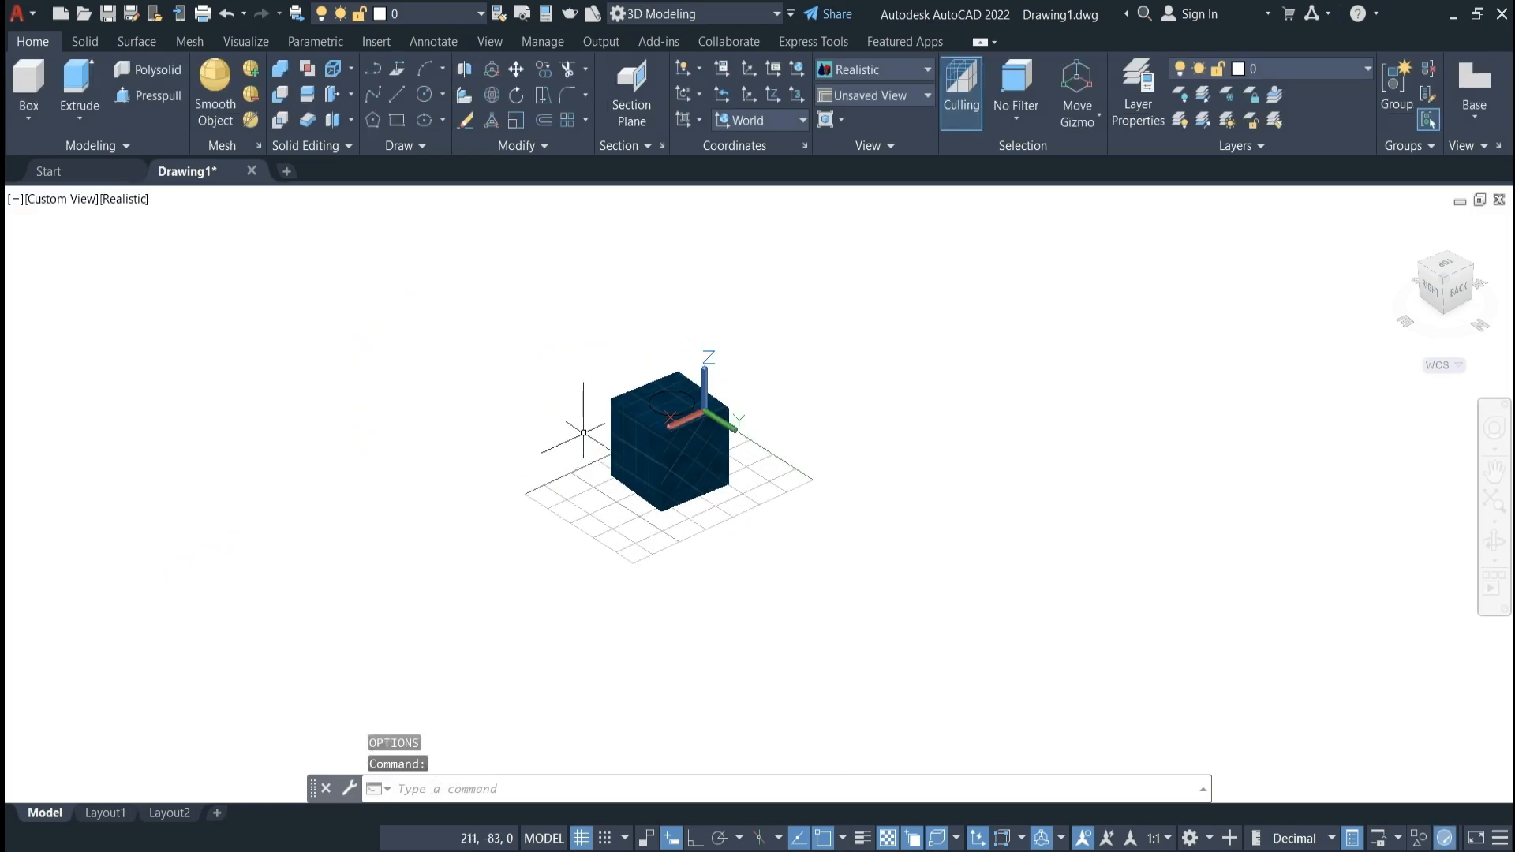
scroll(584, 433, up, 5)
scroll(782, 534, up, 1)
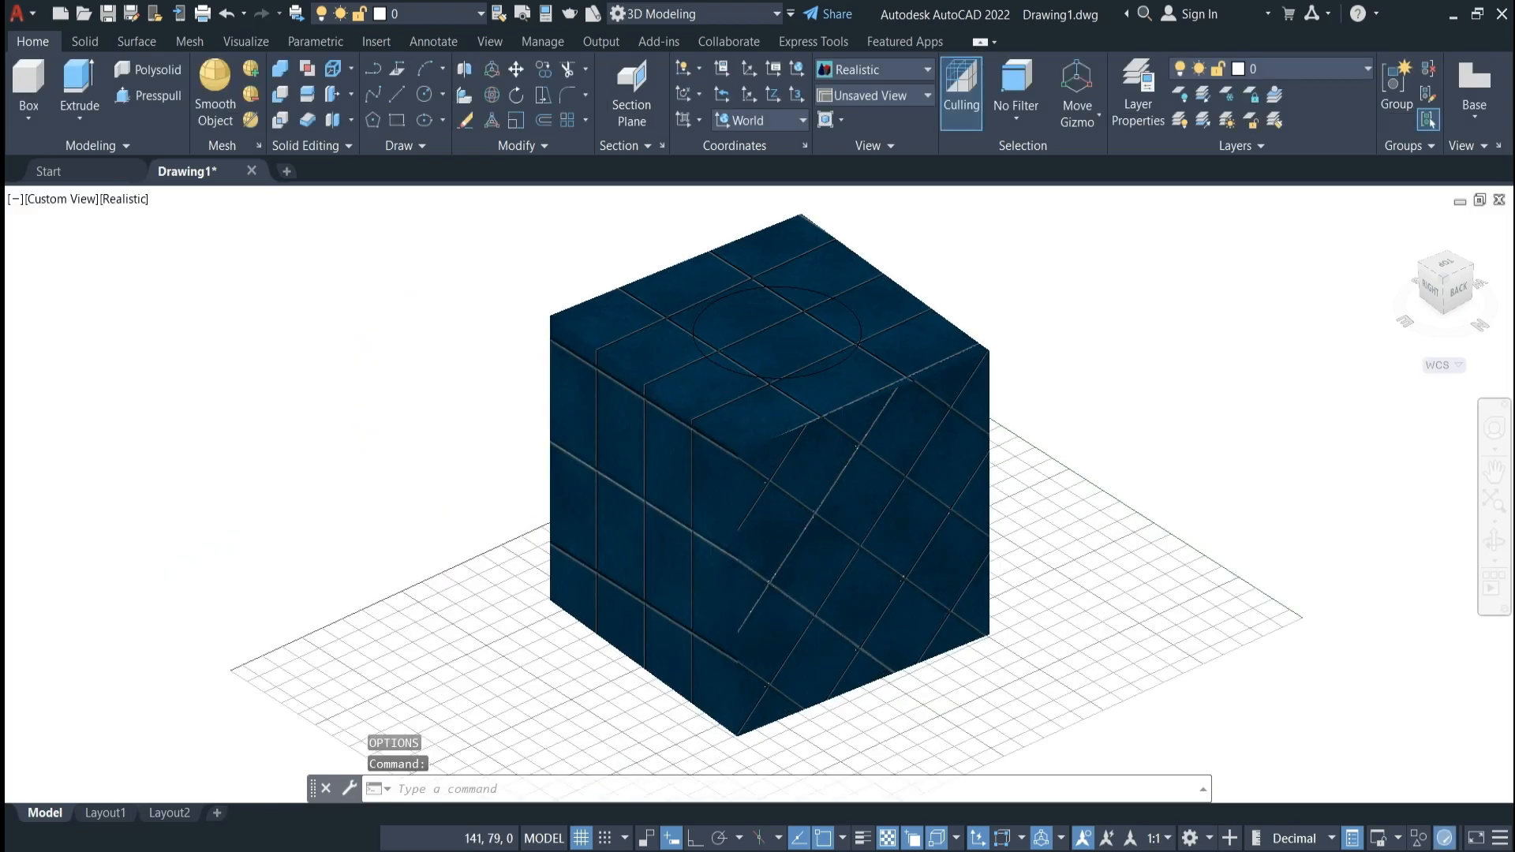
click(245, 41)
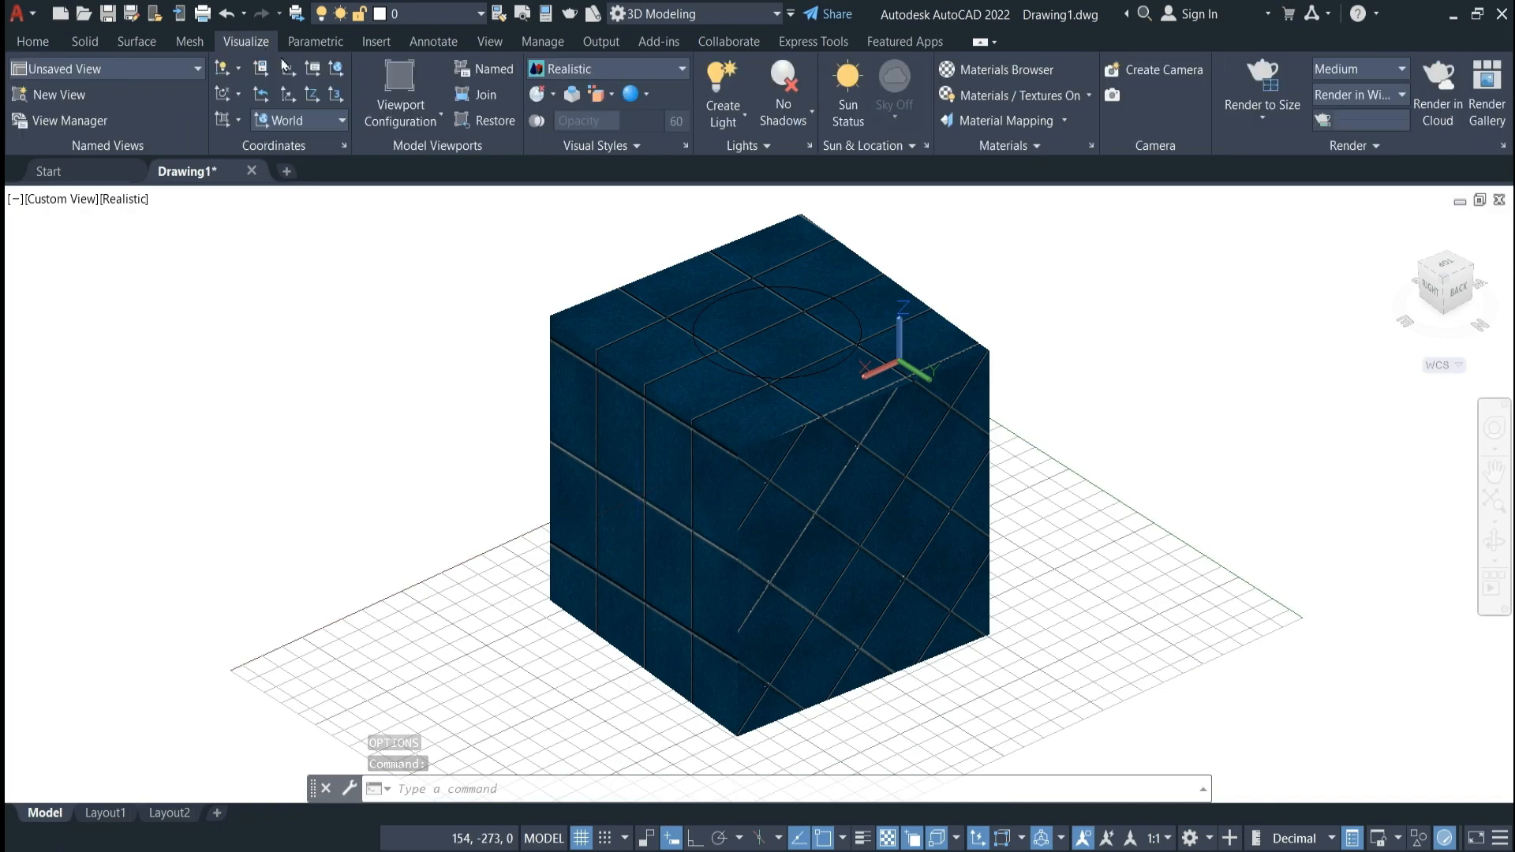
click(1090, 96)
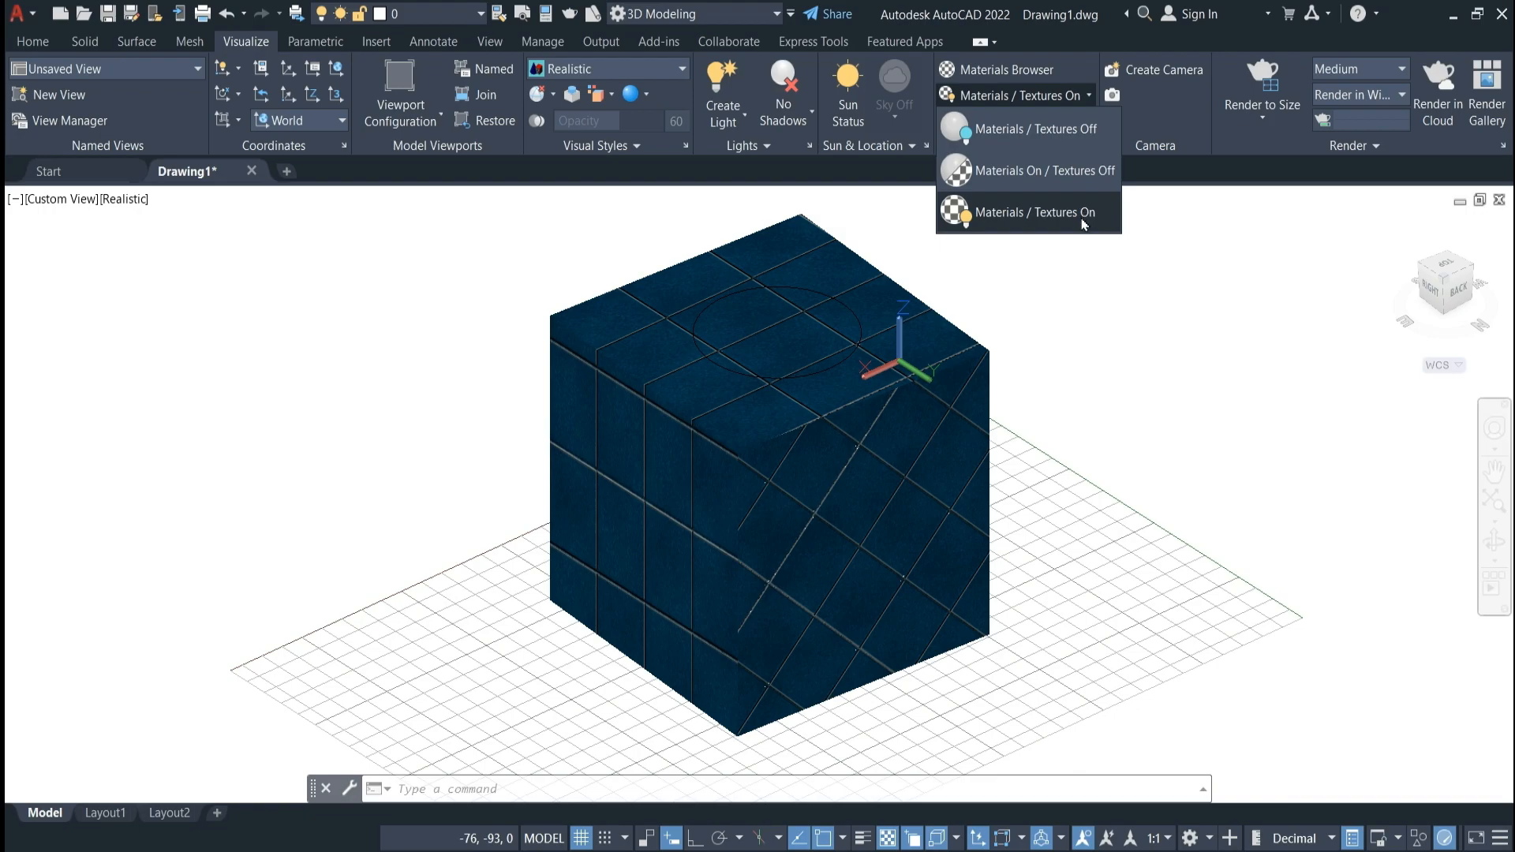
click(1046, 219)
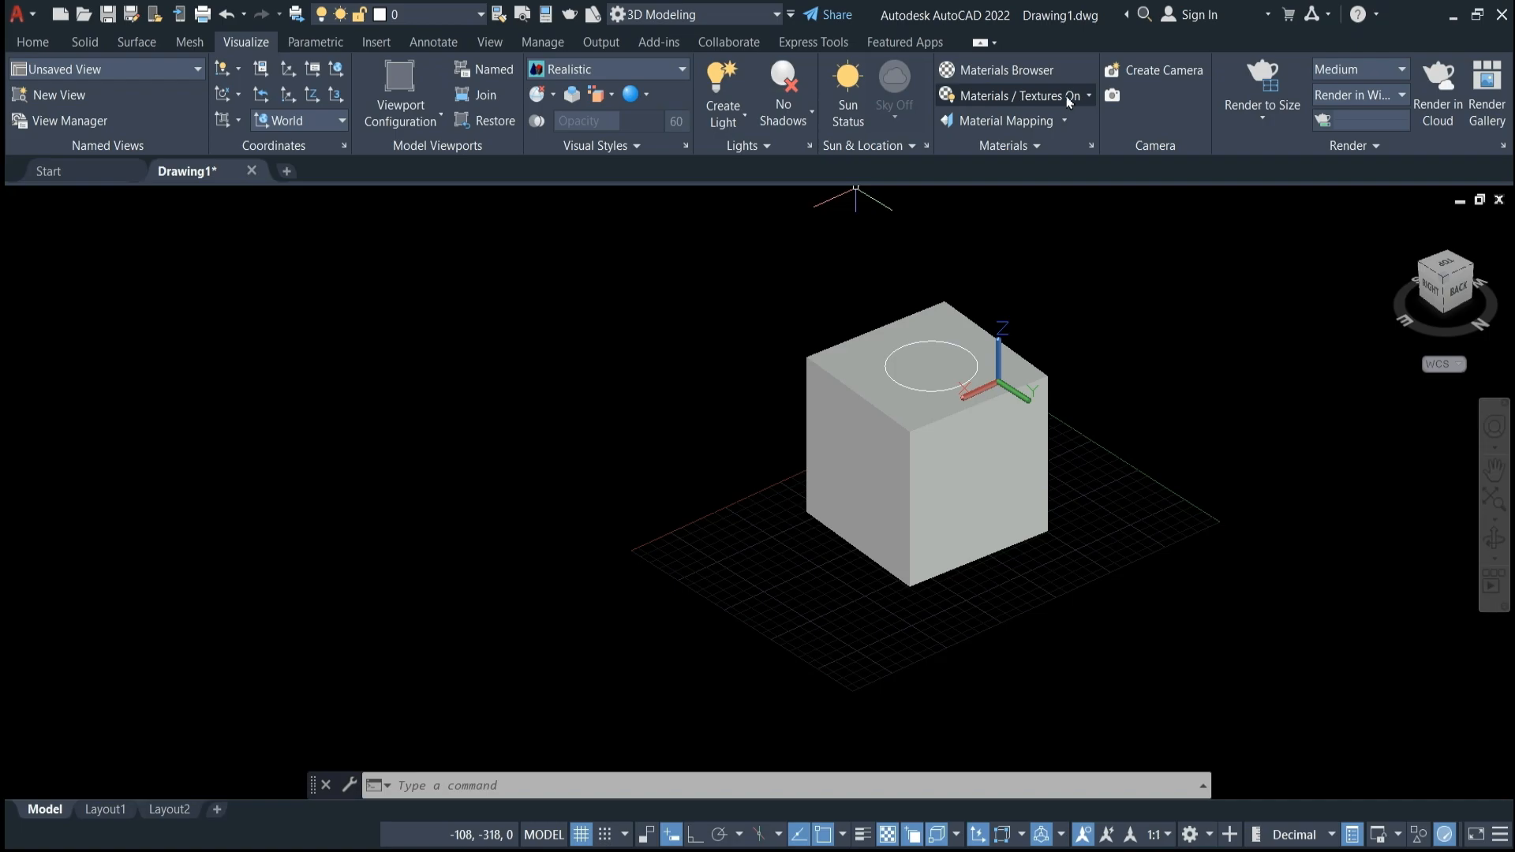
Switch the display to Materials / Textures Off and assign the blue Ceramic: Tile material to the untextured cube.
click(1087, 98)
click(1081, 126)
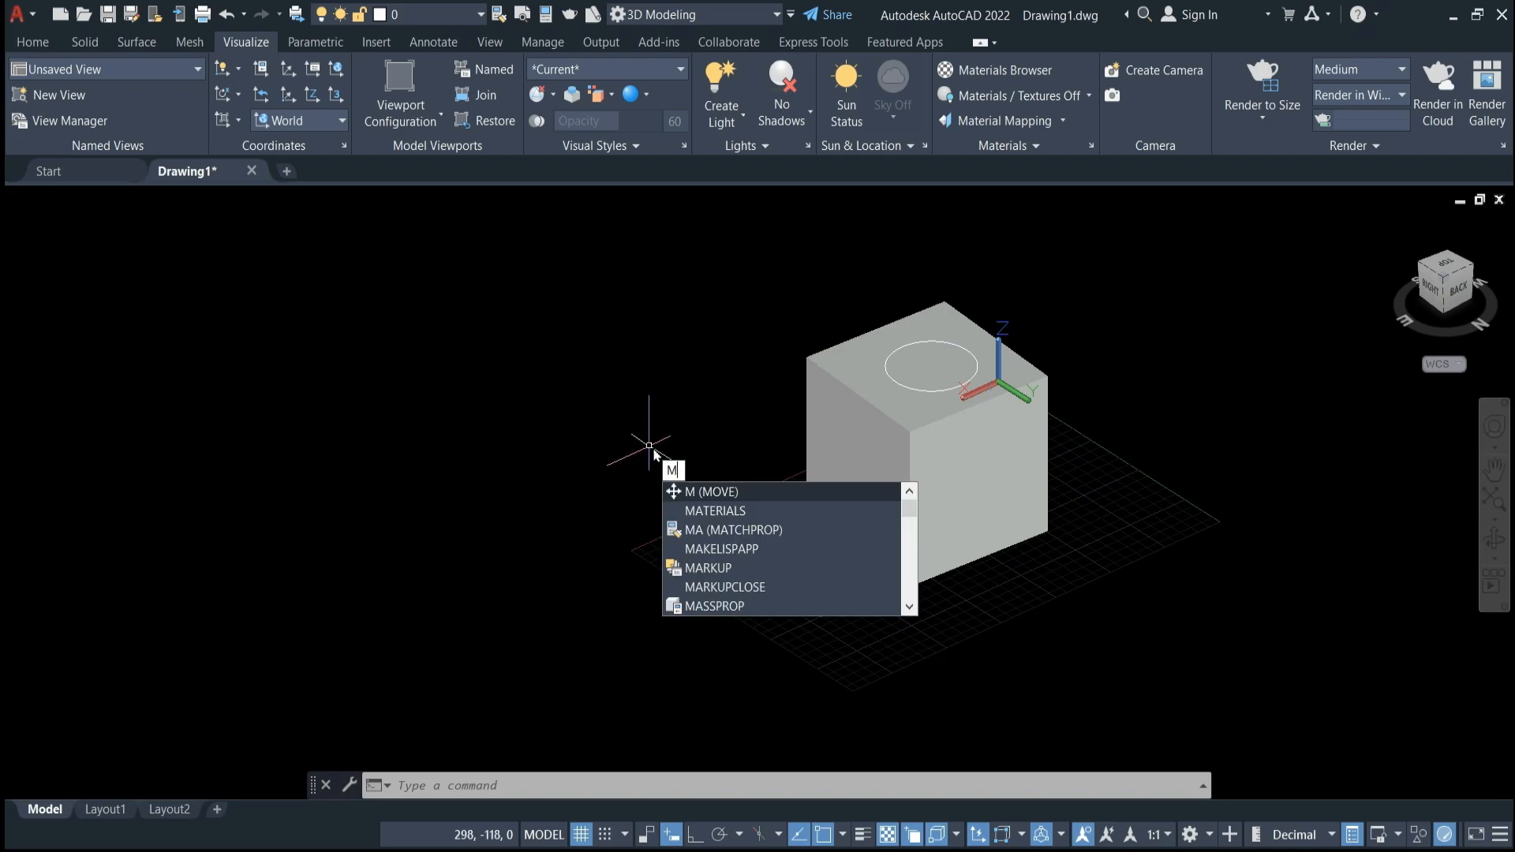
click(689, 510)
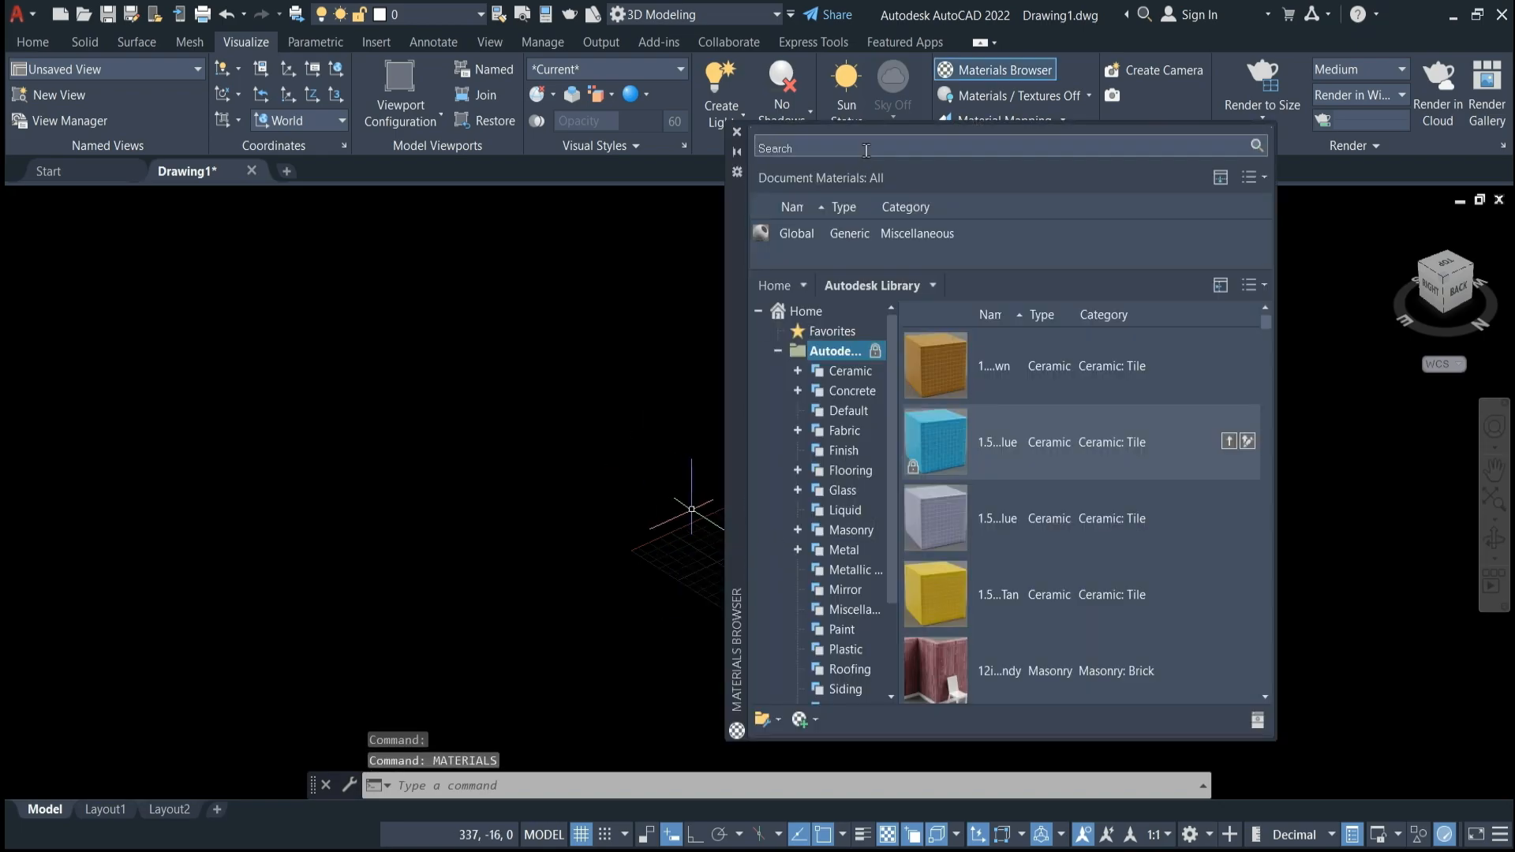
drag(736, 261, 201, 248)
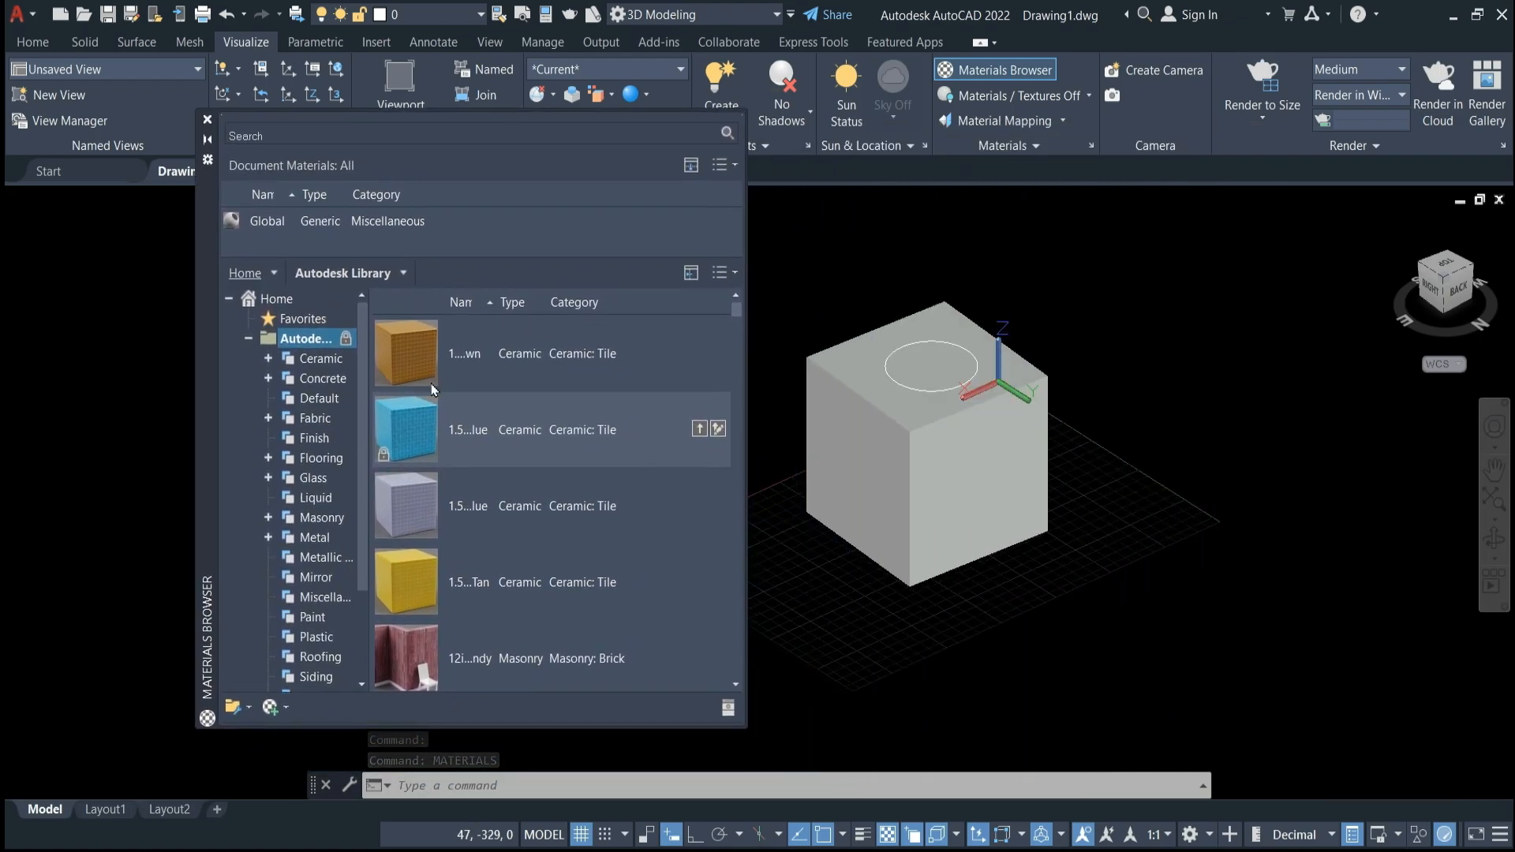
click(924, 458)
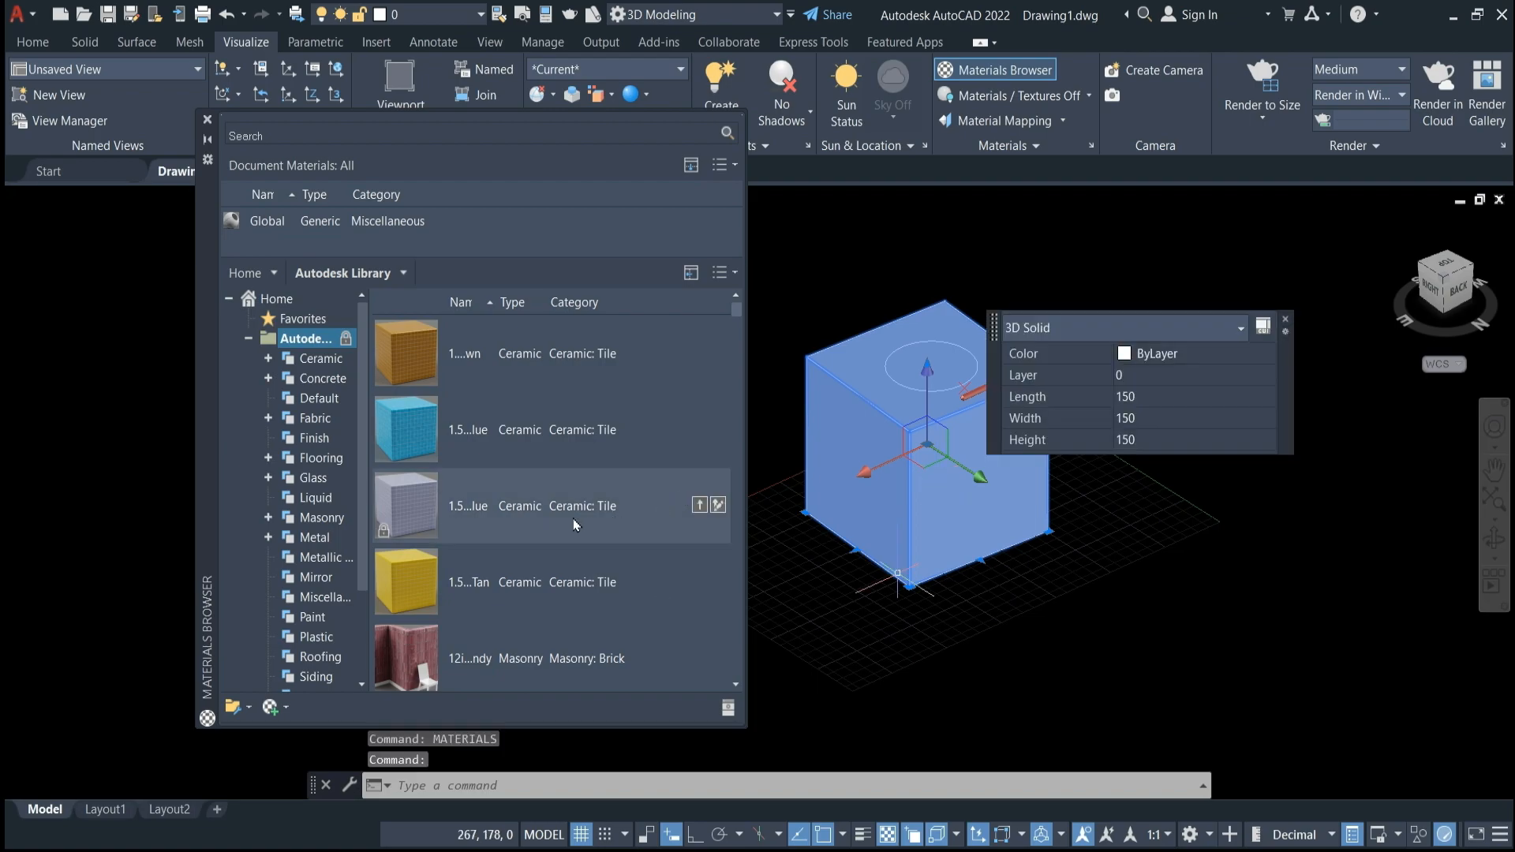
right_click(424, 439)
click(478, 440)
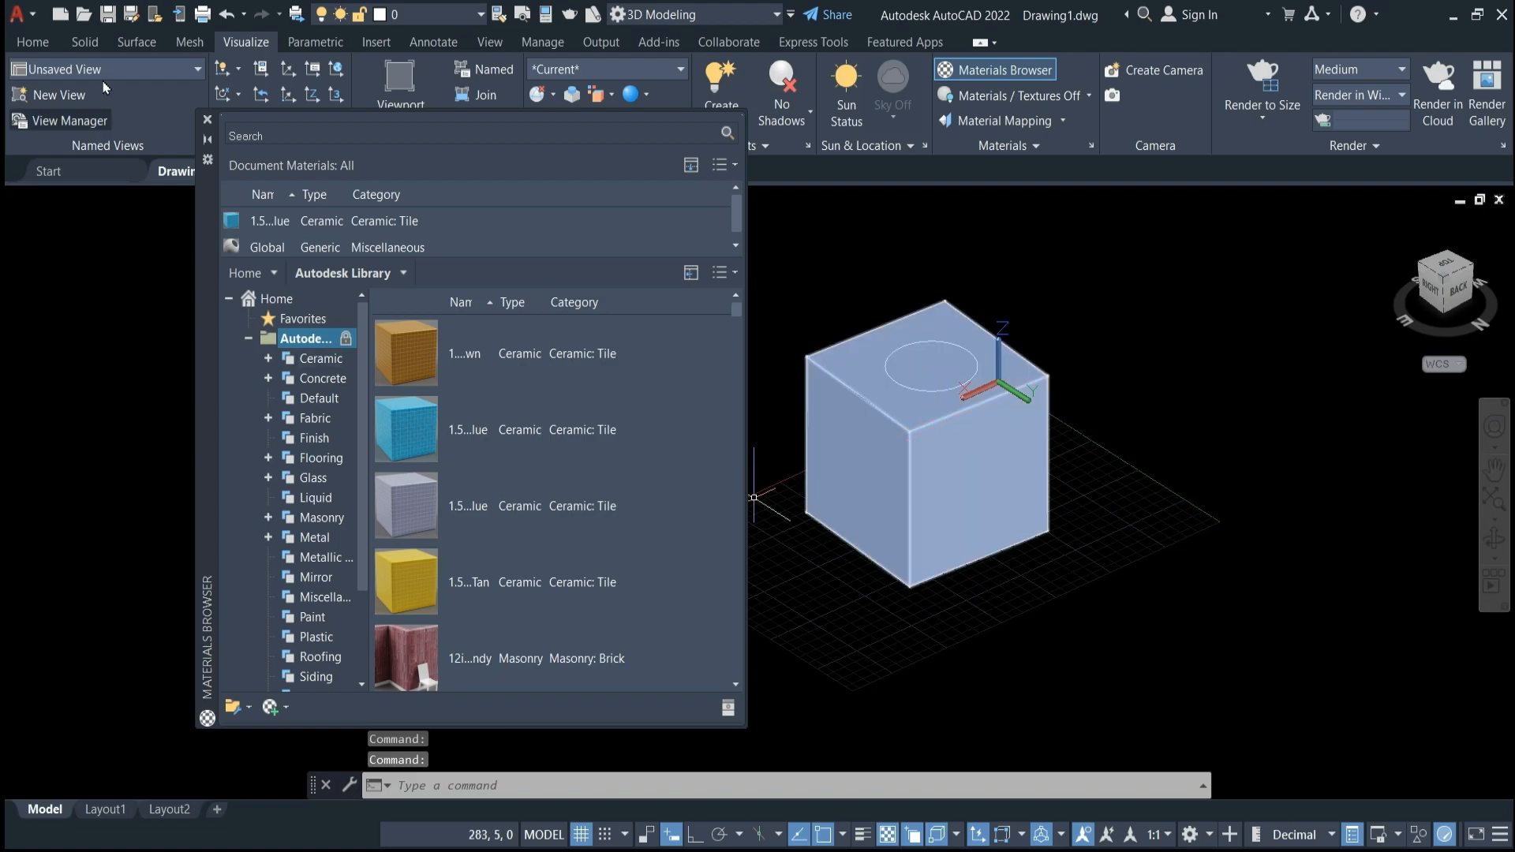
click(207, 119)
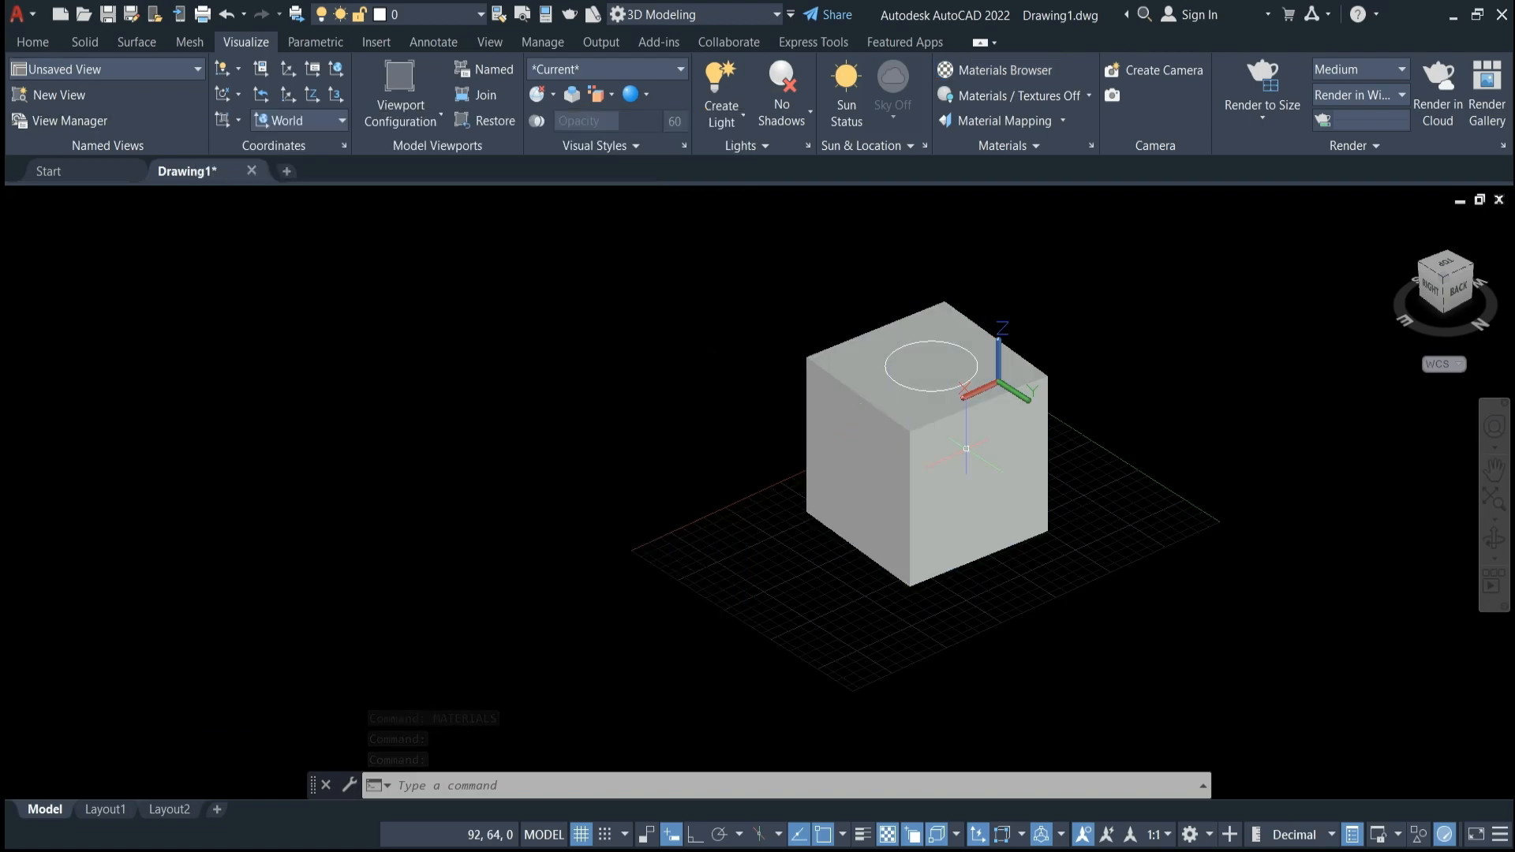
Turn materials and textures back on to show the blue tile on the cube.
click(1077, 101)
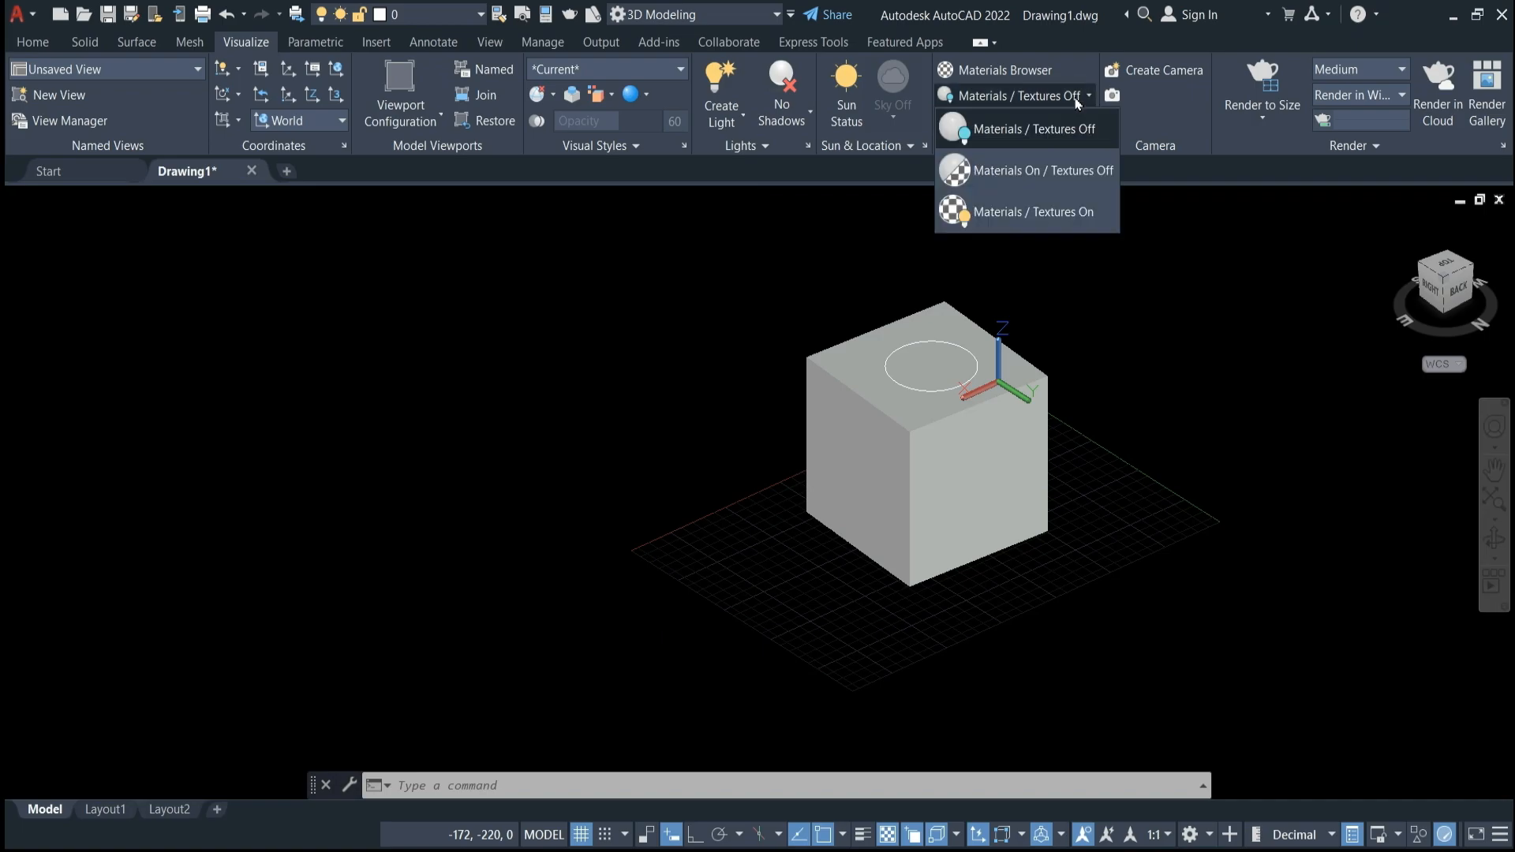
click(1075, 210)
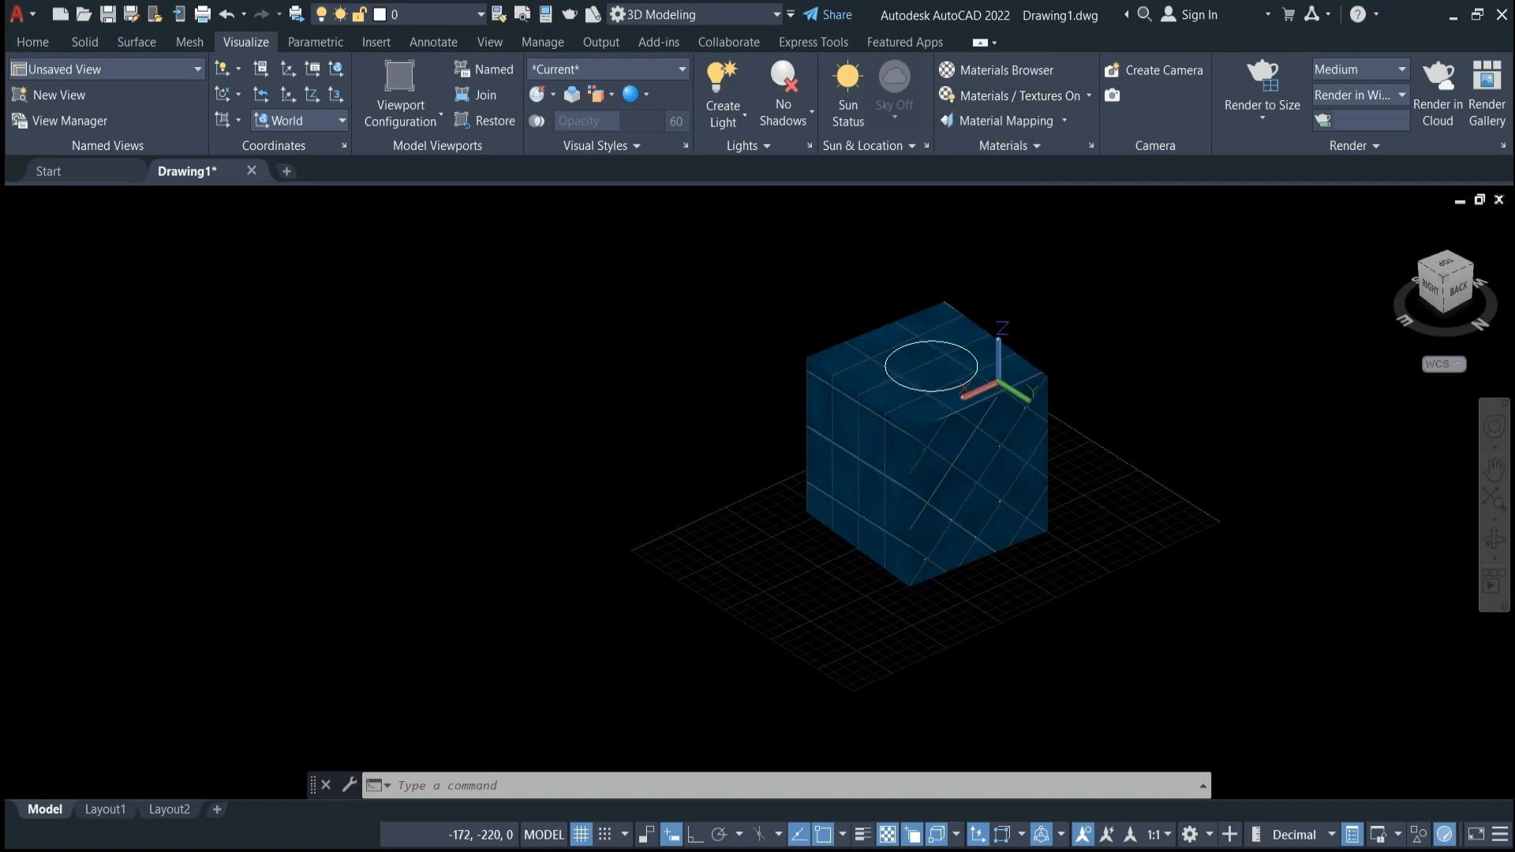
scroll(918, 476, up, 4)
scroll(939, 474, down, 3)
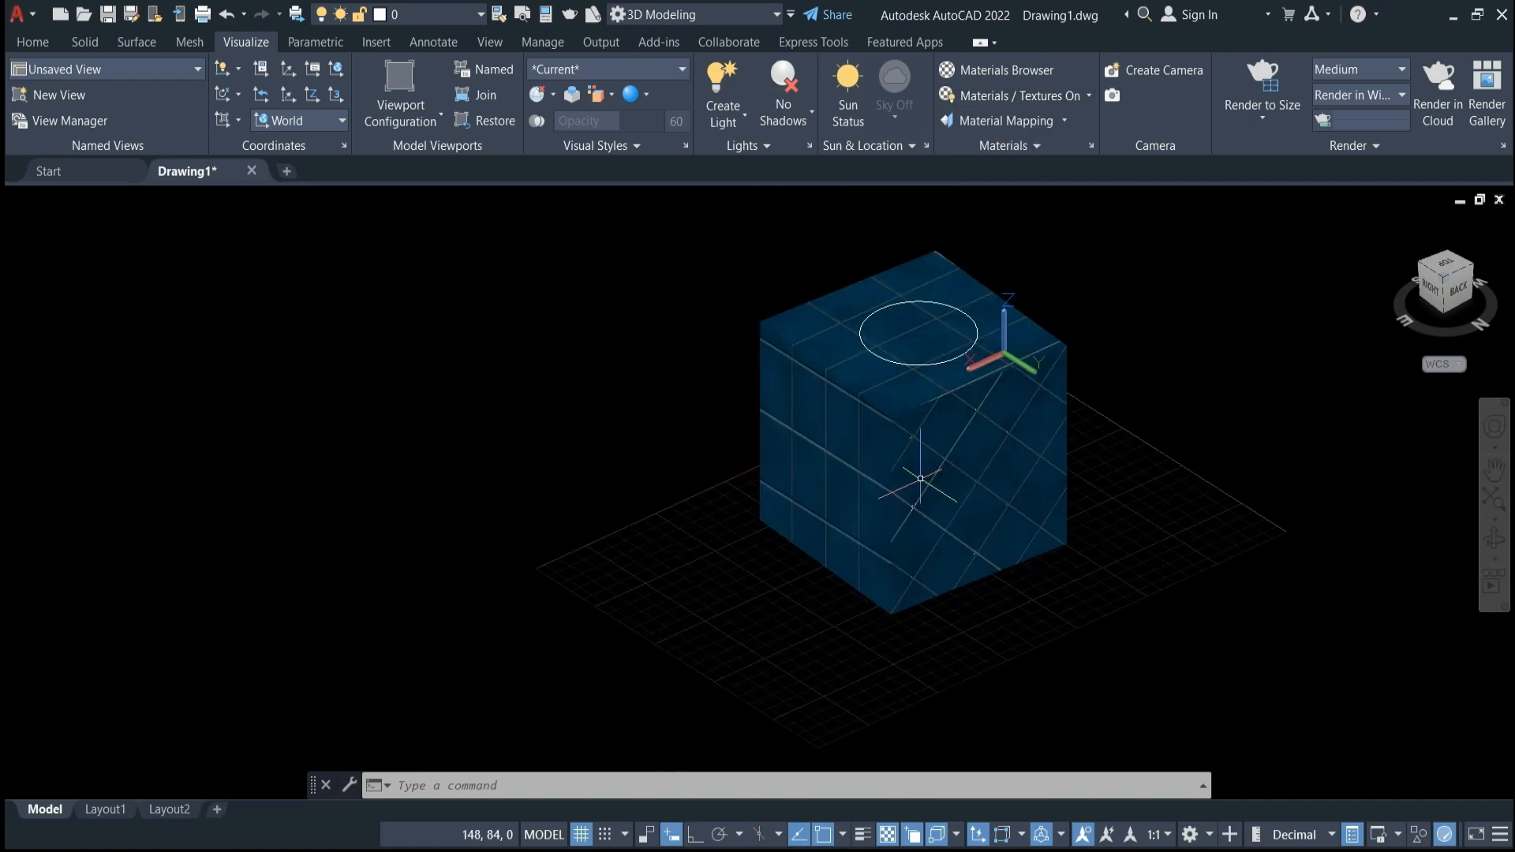
Replace the cube's material with the Tan Ceramic: Tile from the Autodesk Library and close the Materials Browser.
click(952, 468)
click(553, 372)
key(Escape)
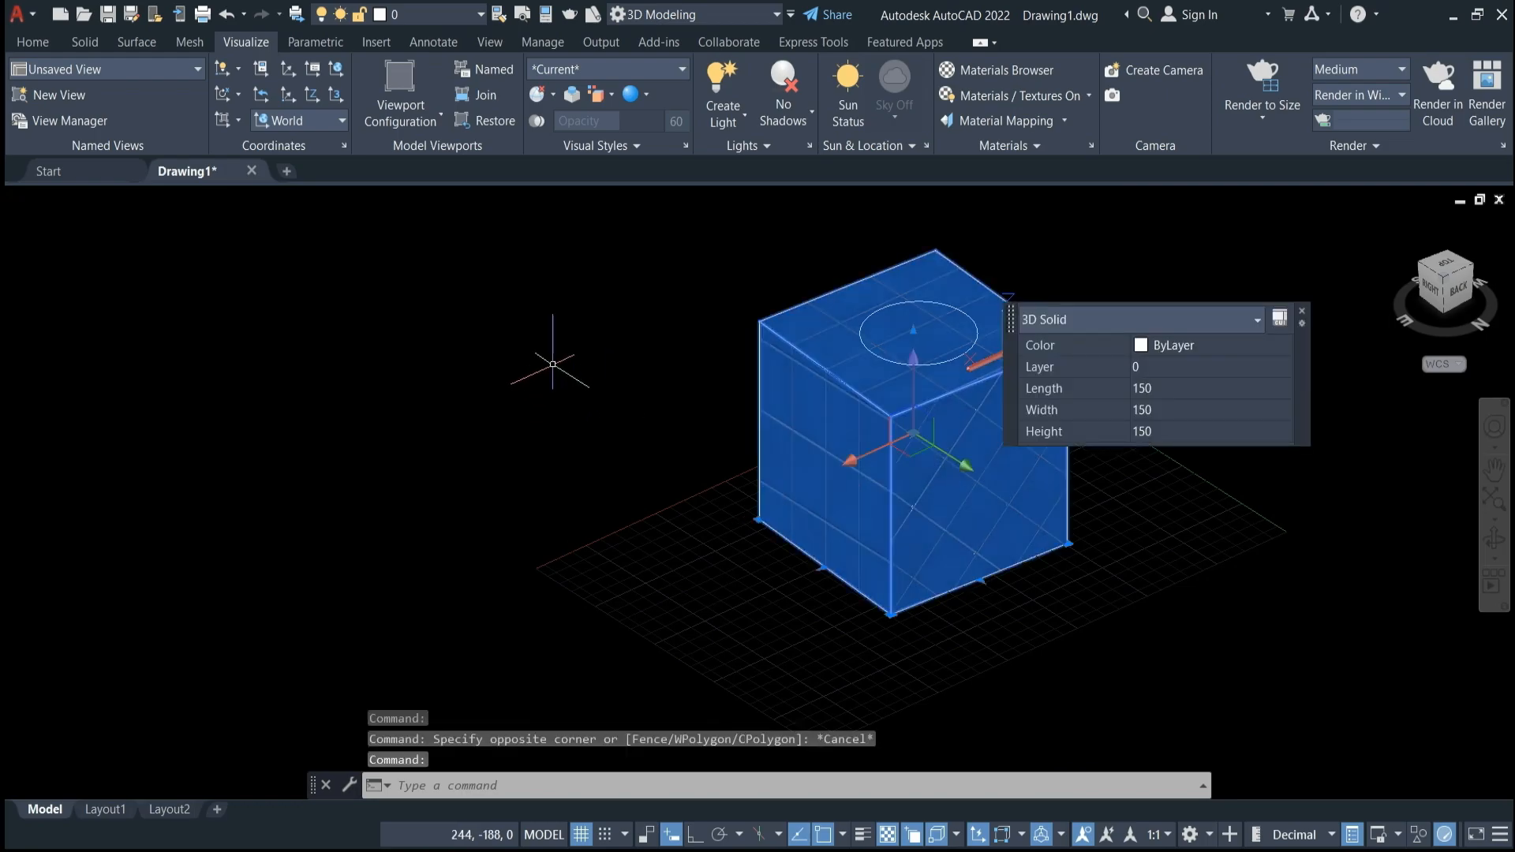
text(M)
click(614, 430)
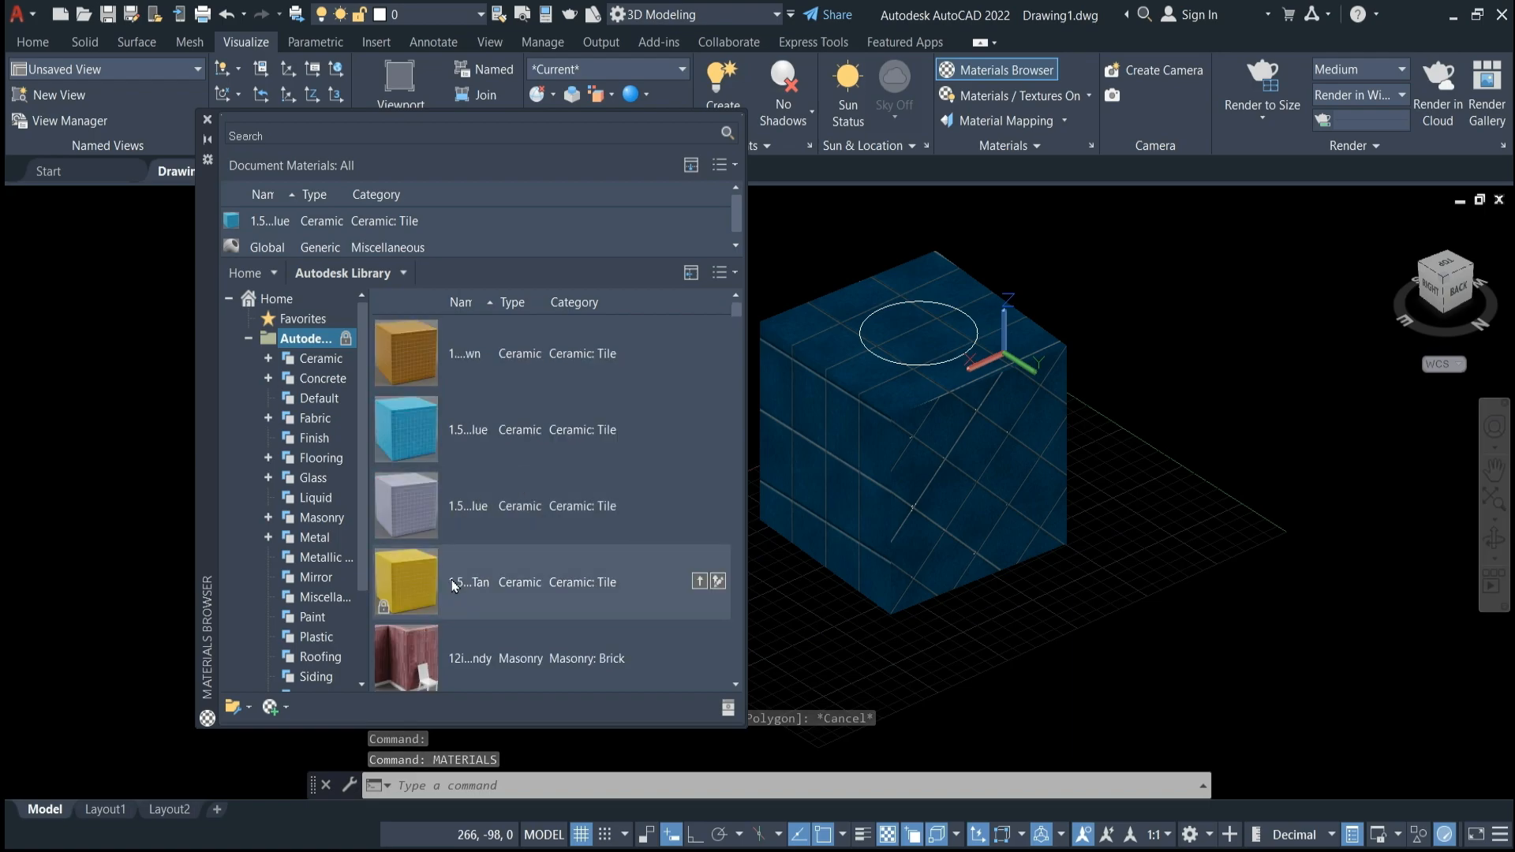
right_click(454, 585)
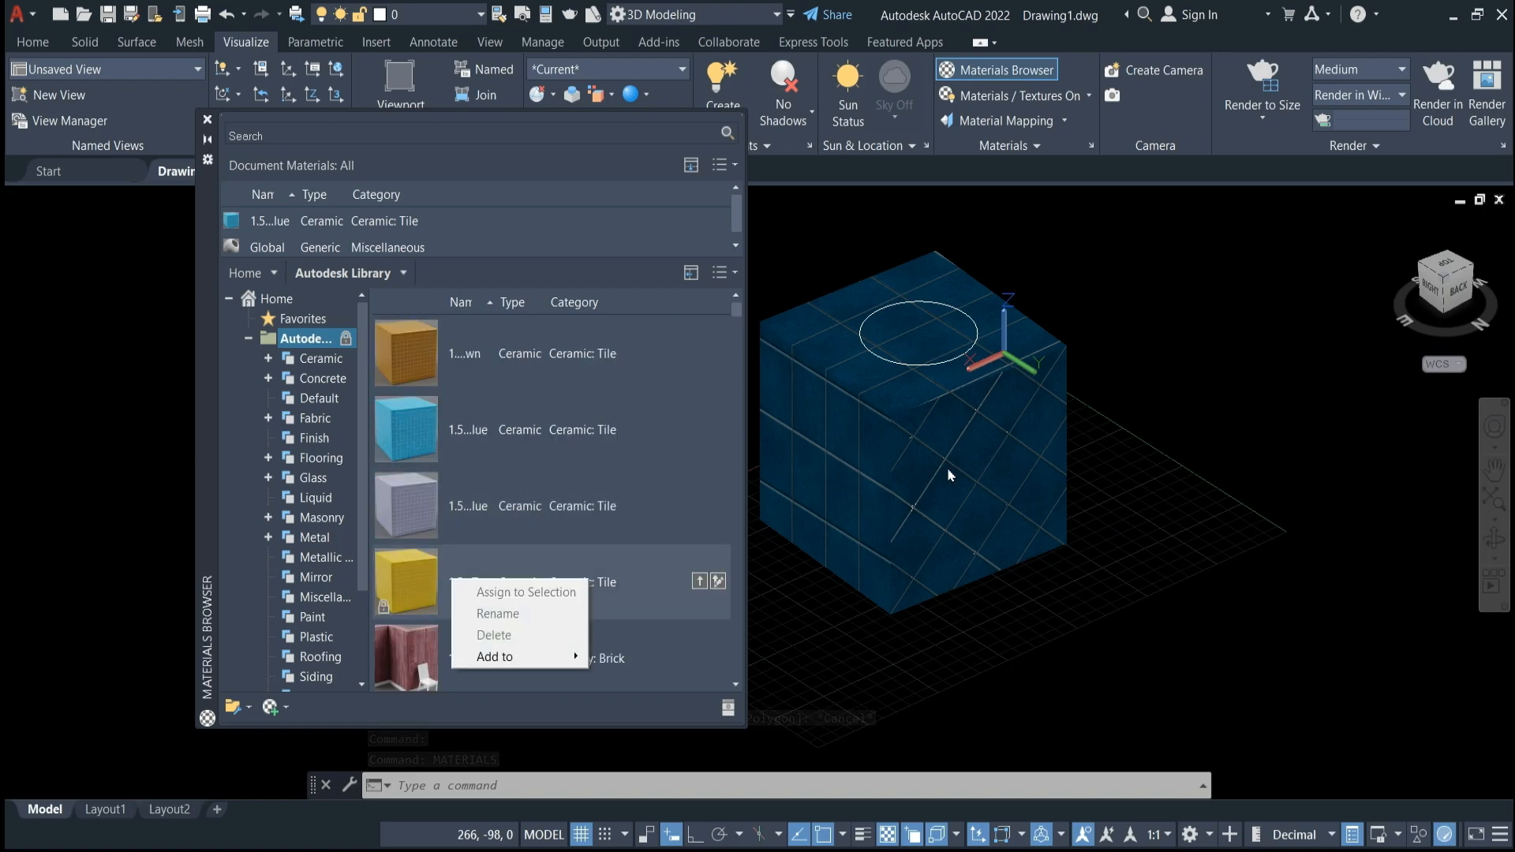
click(481, 592)
click(947, 466)
right_click(461, 585)
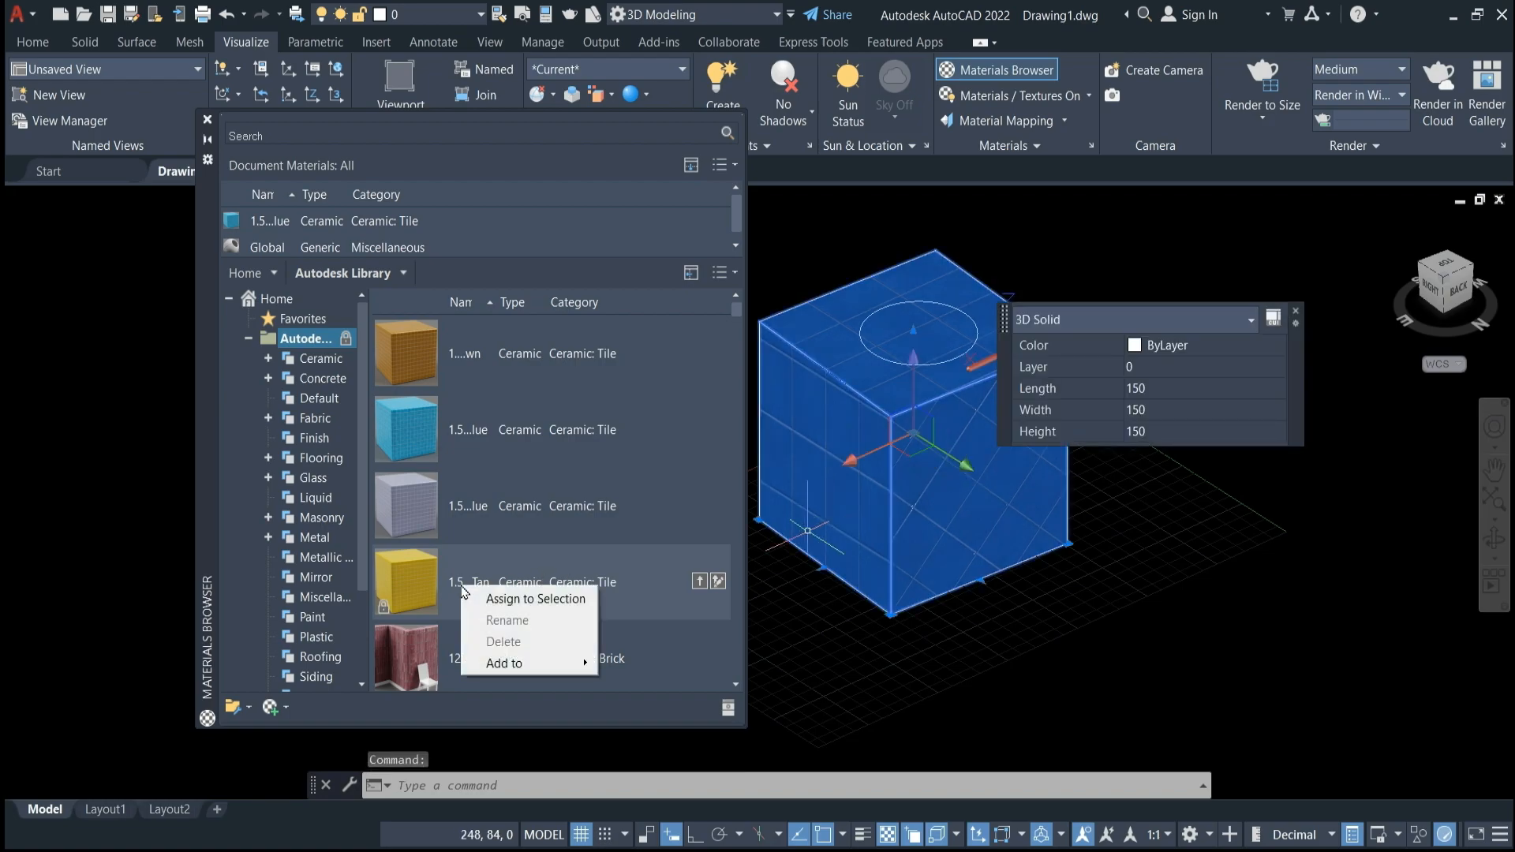
click(487, 599)
key(Escape)
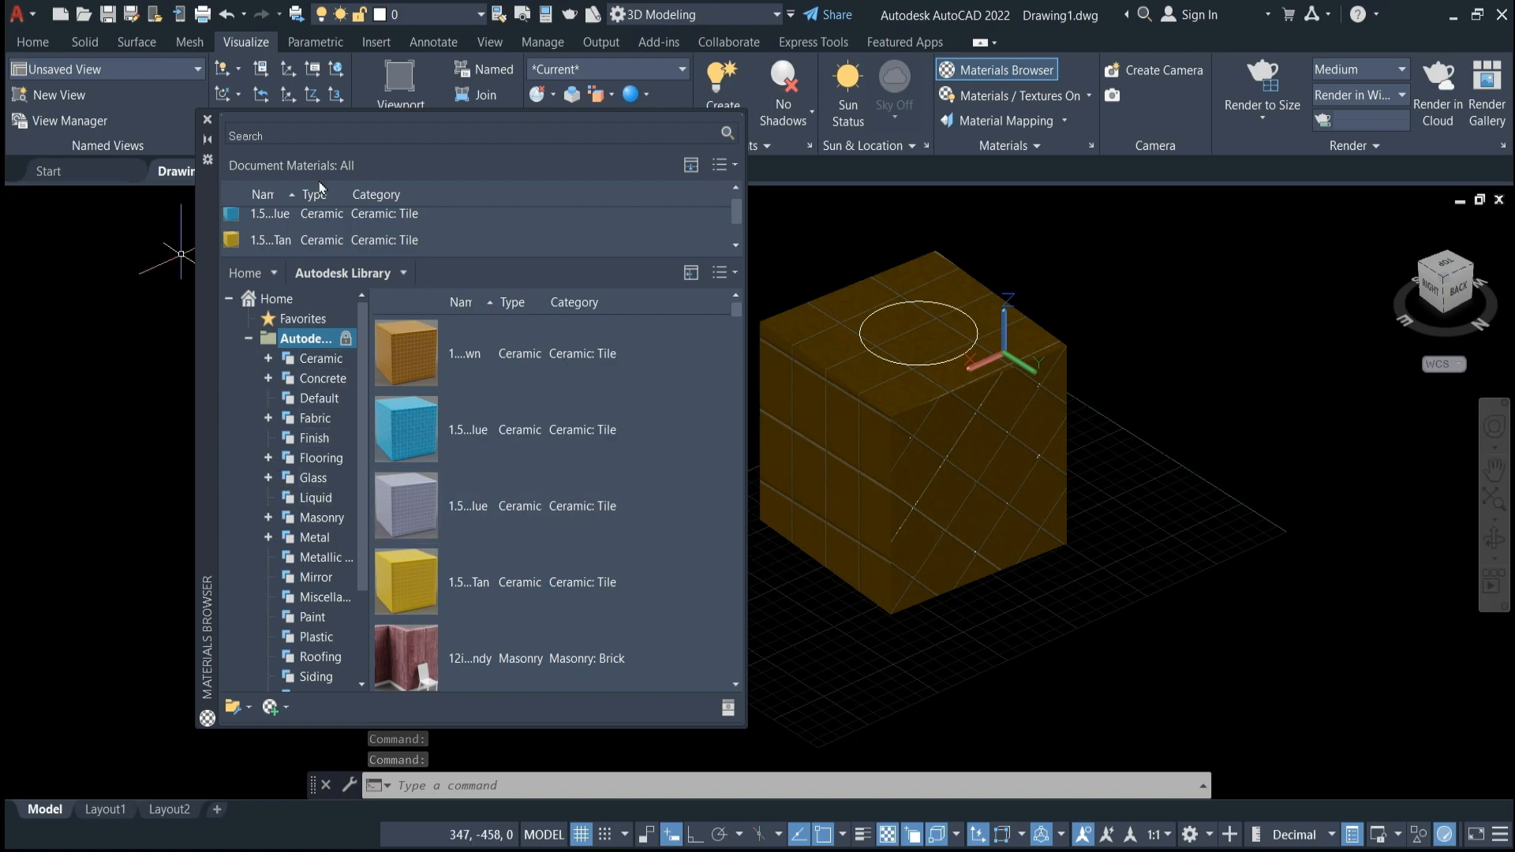
click(207, 120)
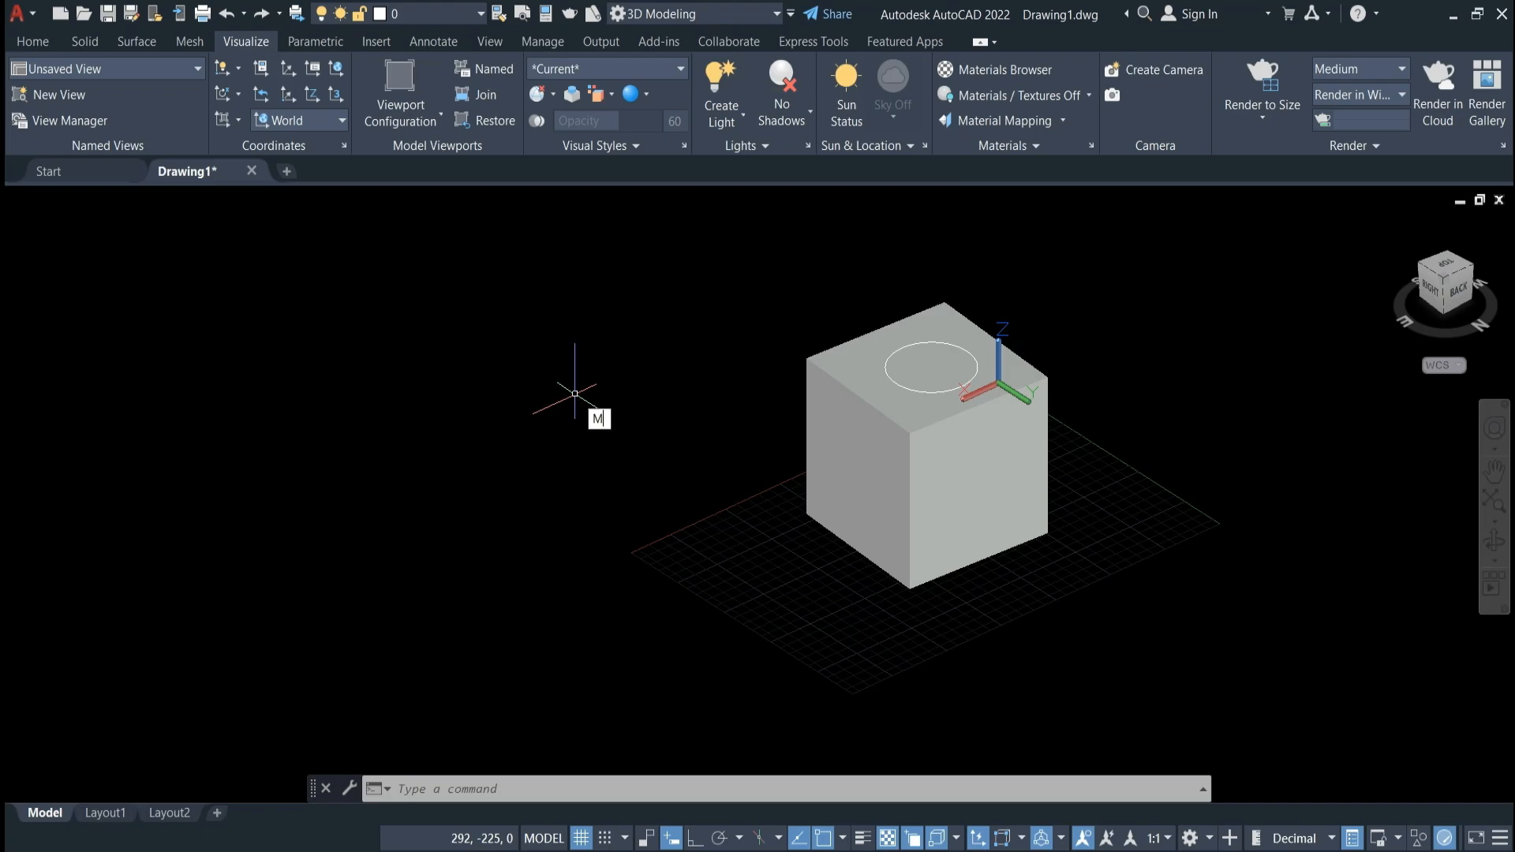
Open the Materials Browser and look through the Paint materials in the Autodesk Library.
click(616, 458)
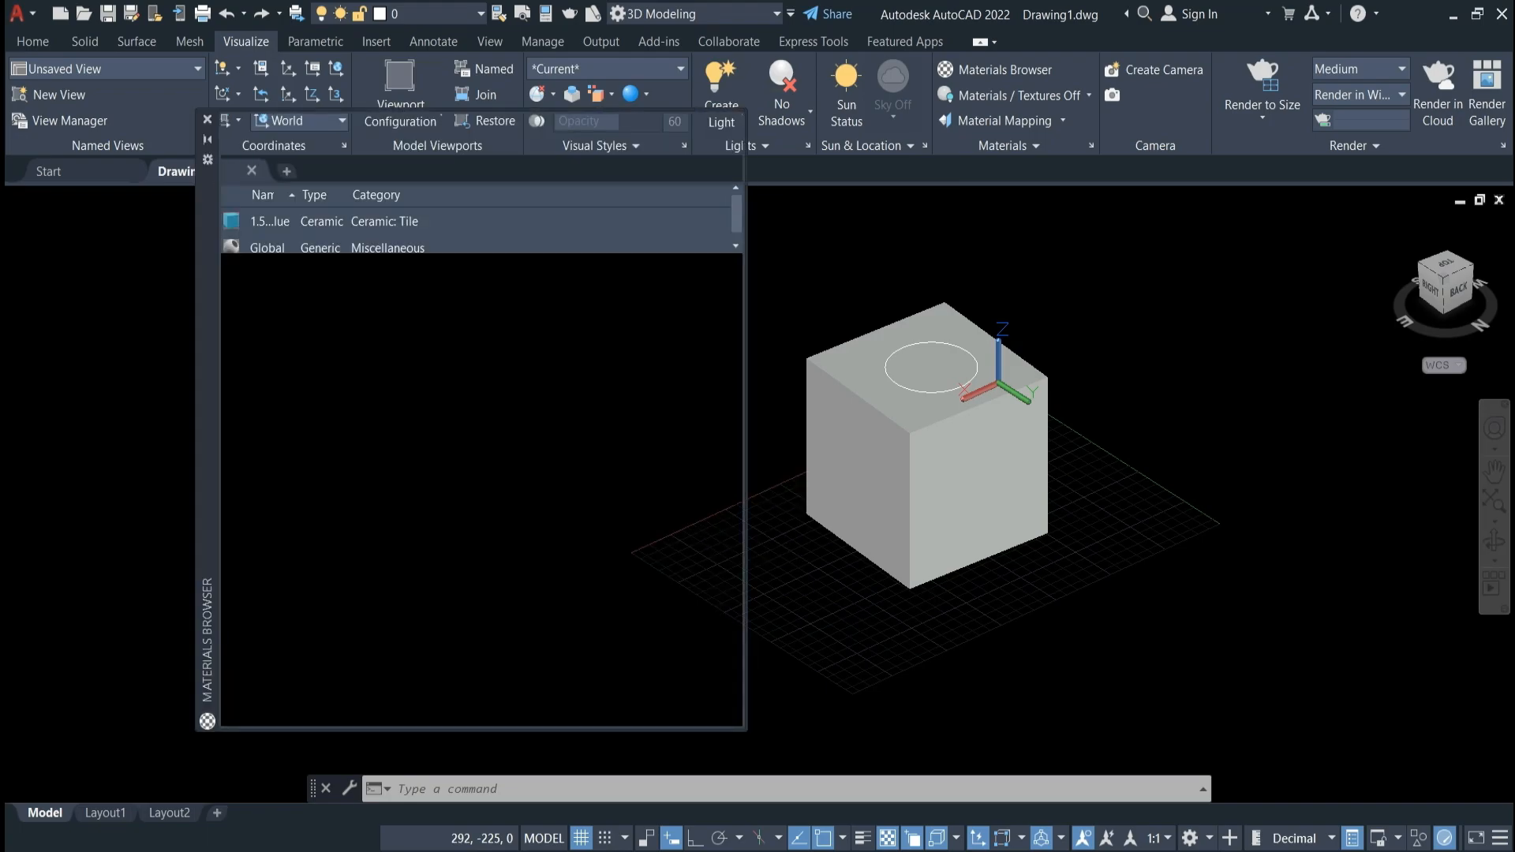
scroll(287, 462, down, 2)
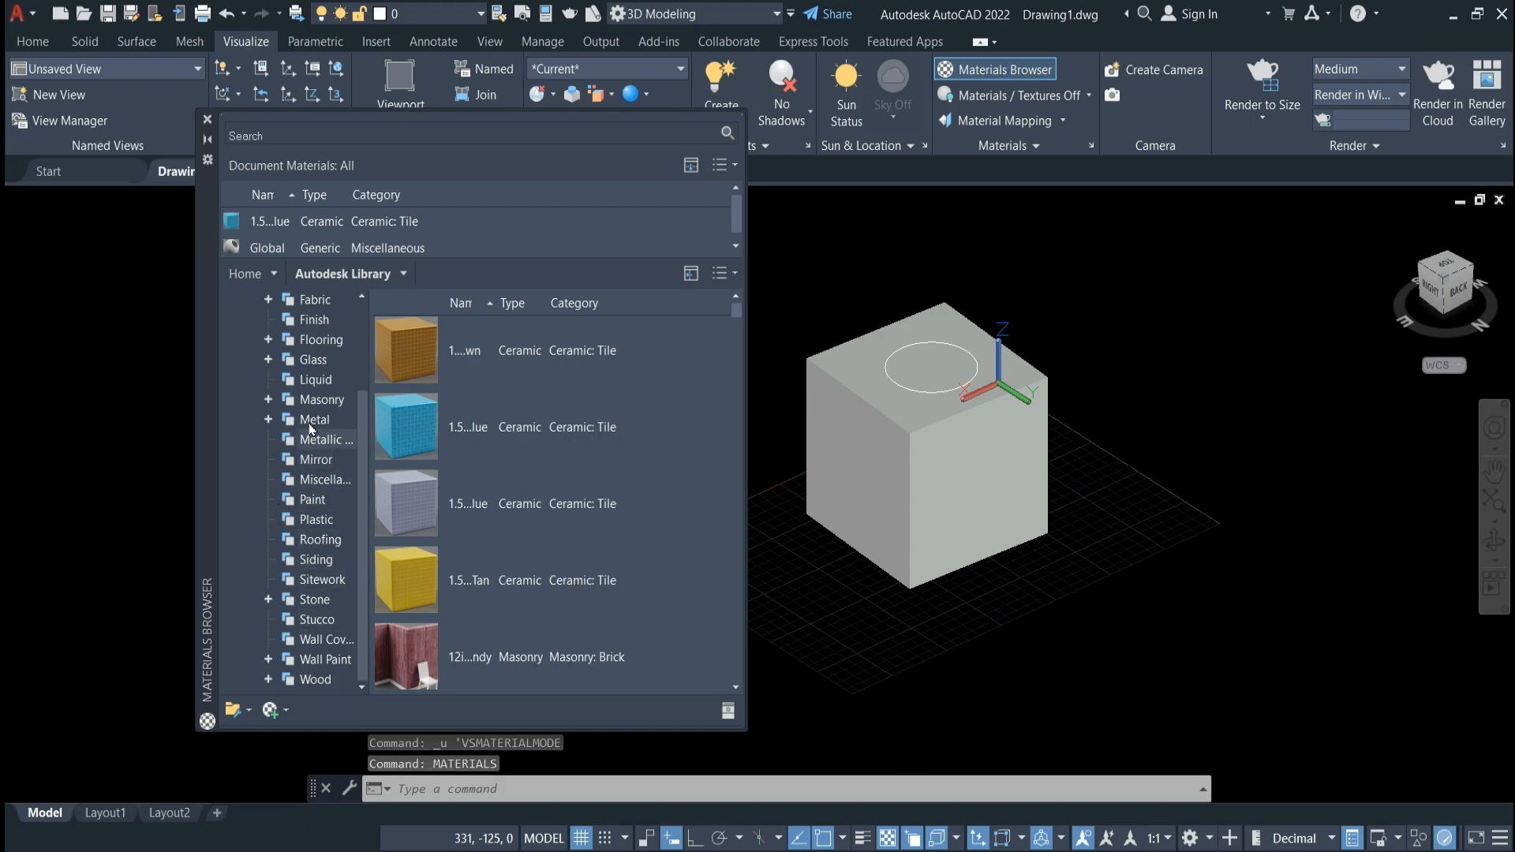
scroll(249, 568, up, 1)
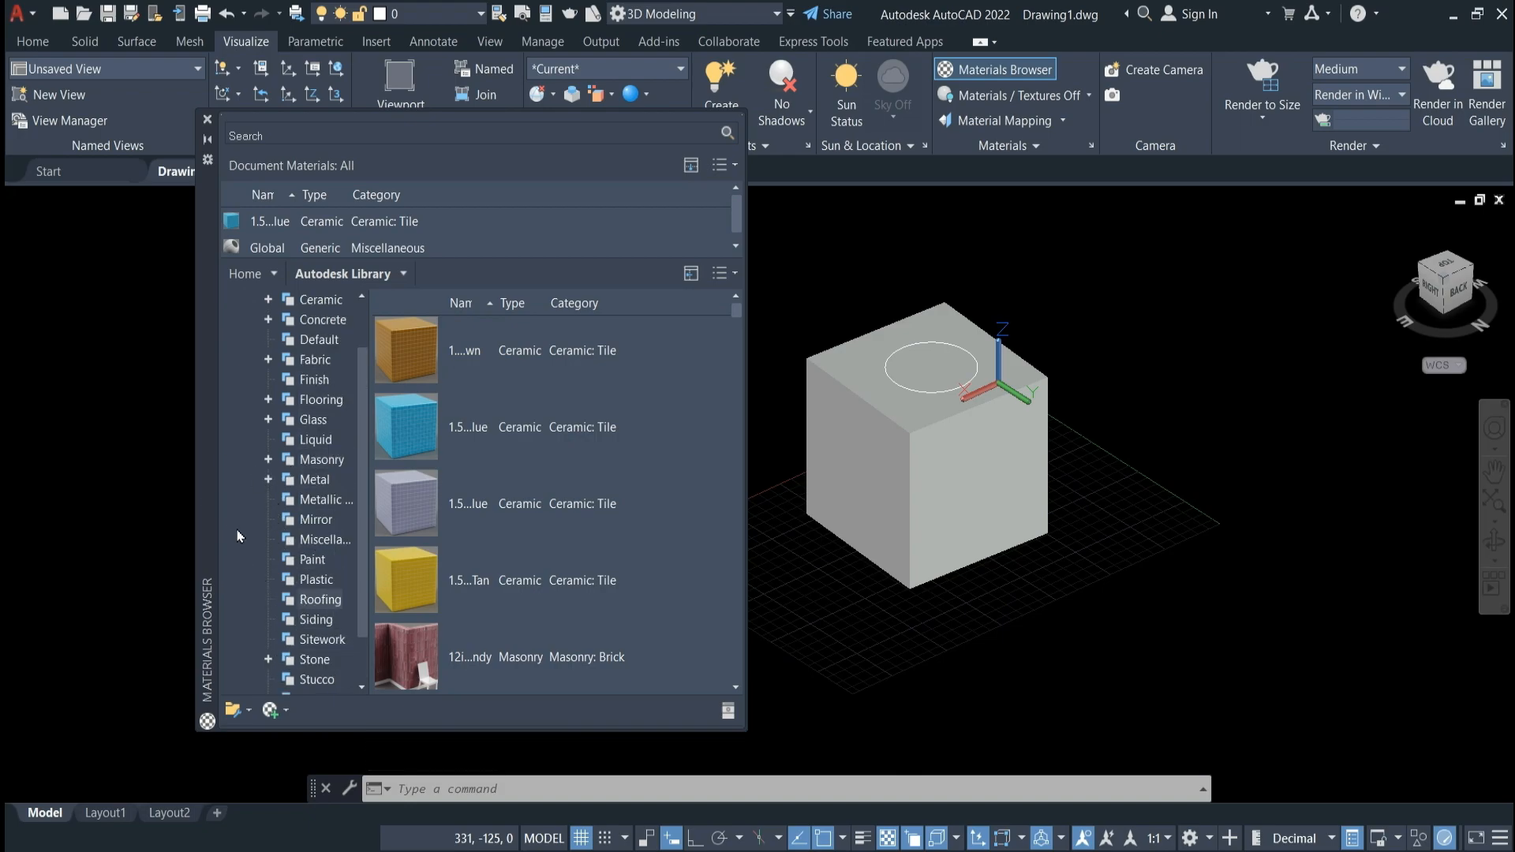
scroll(292, 545, up, 1)
scroll(307, 576, down, 2)
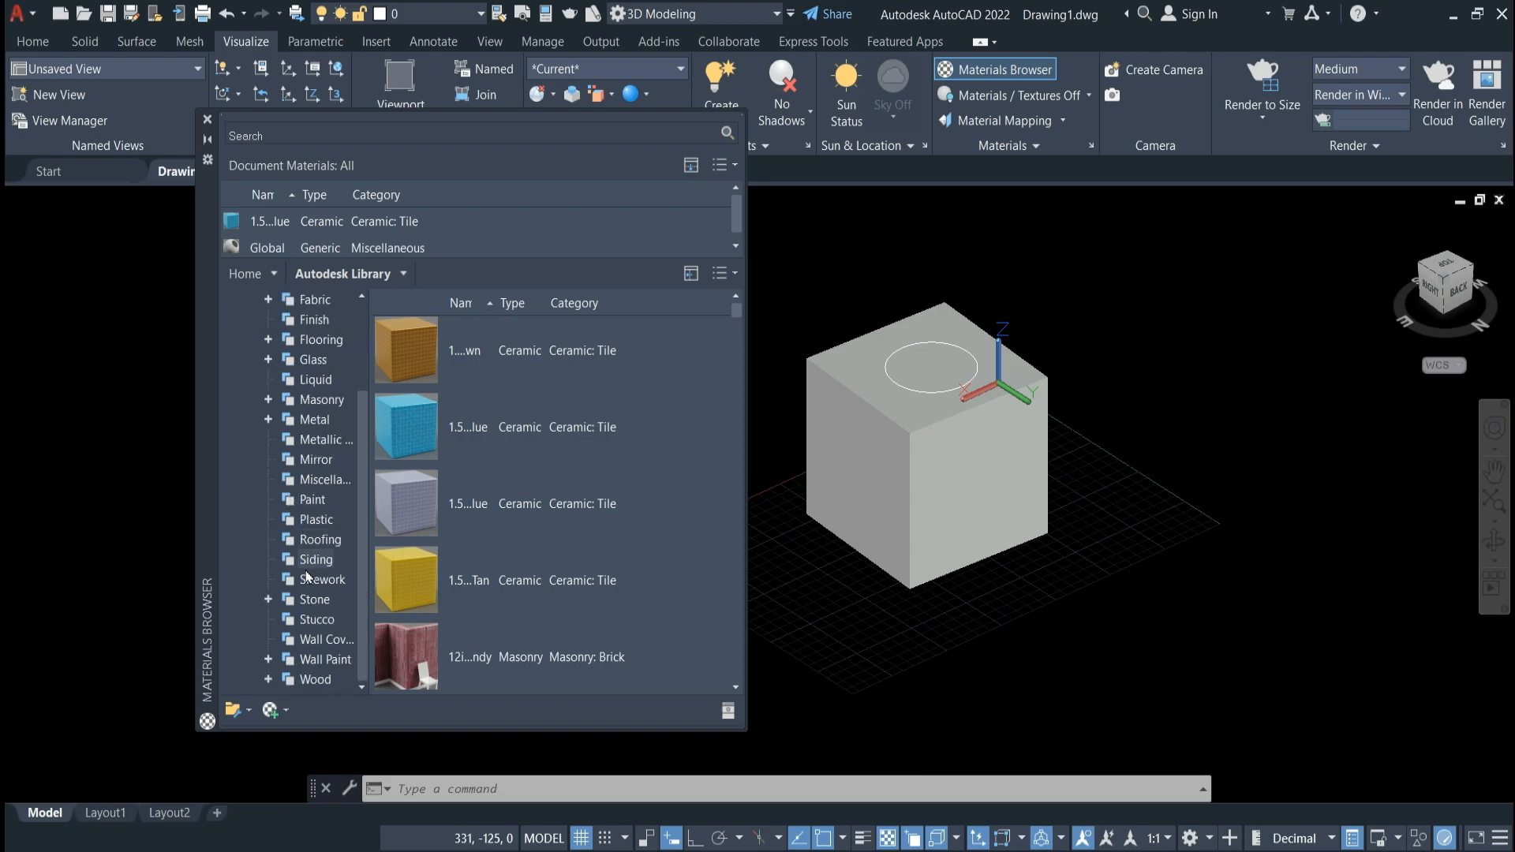
click(312, 500)
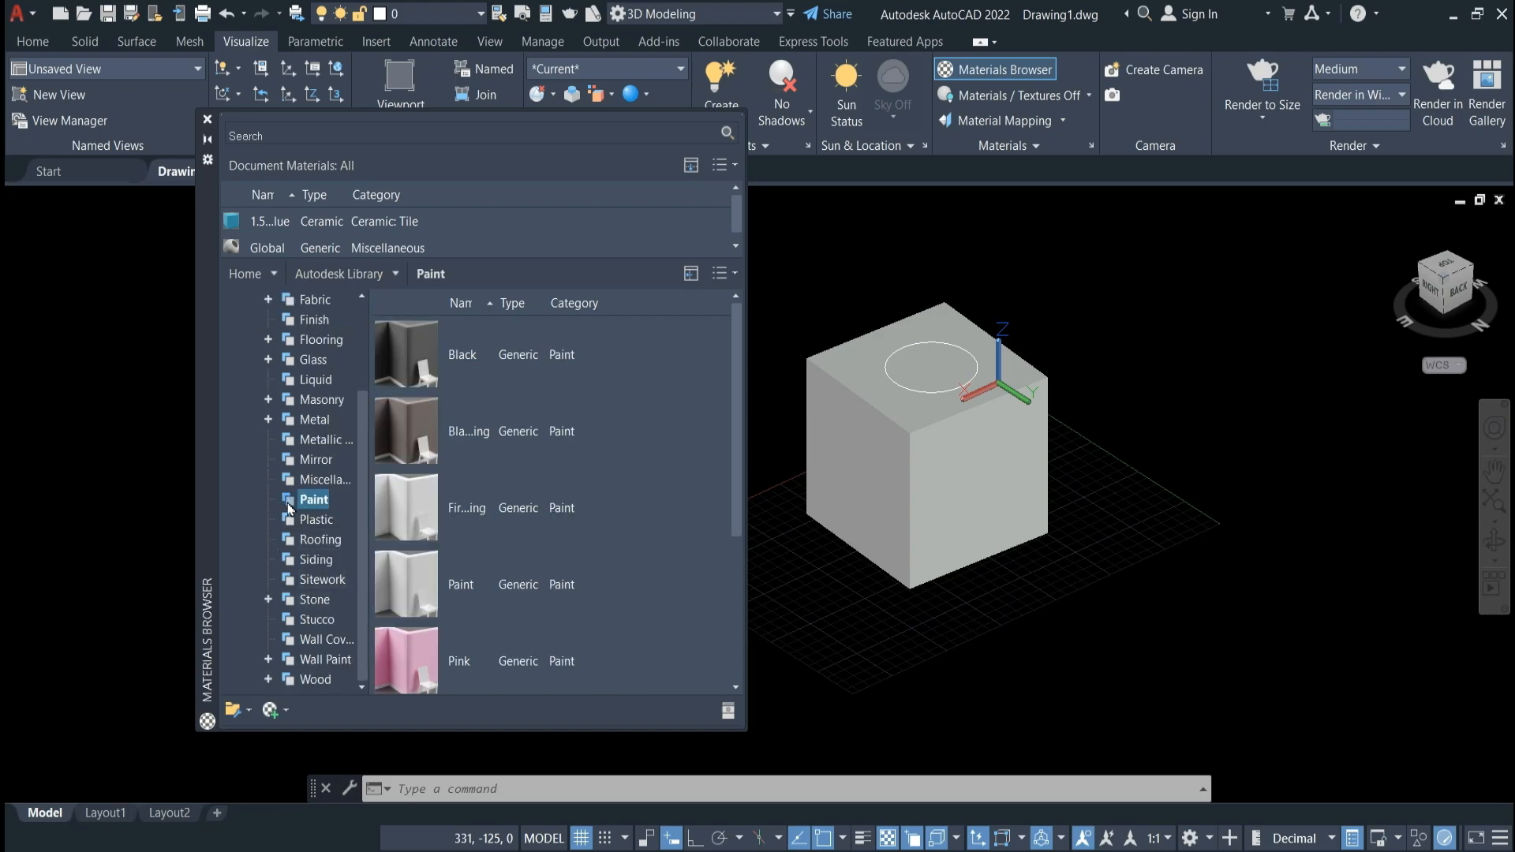
scroll(300, 552, down, 1)
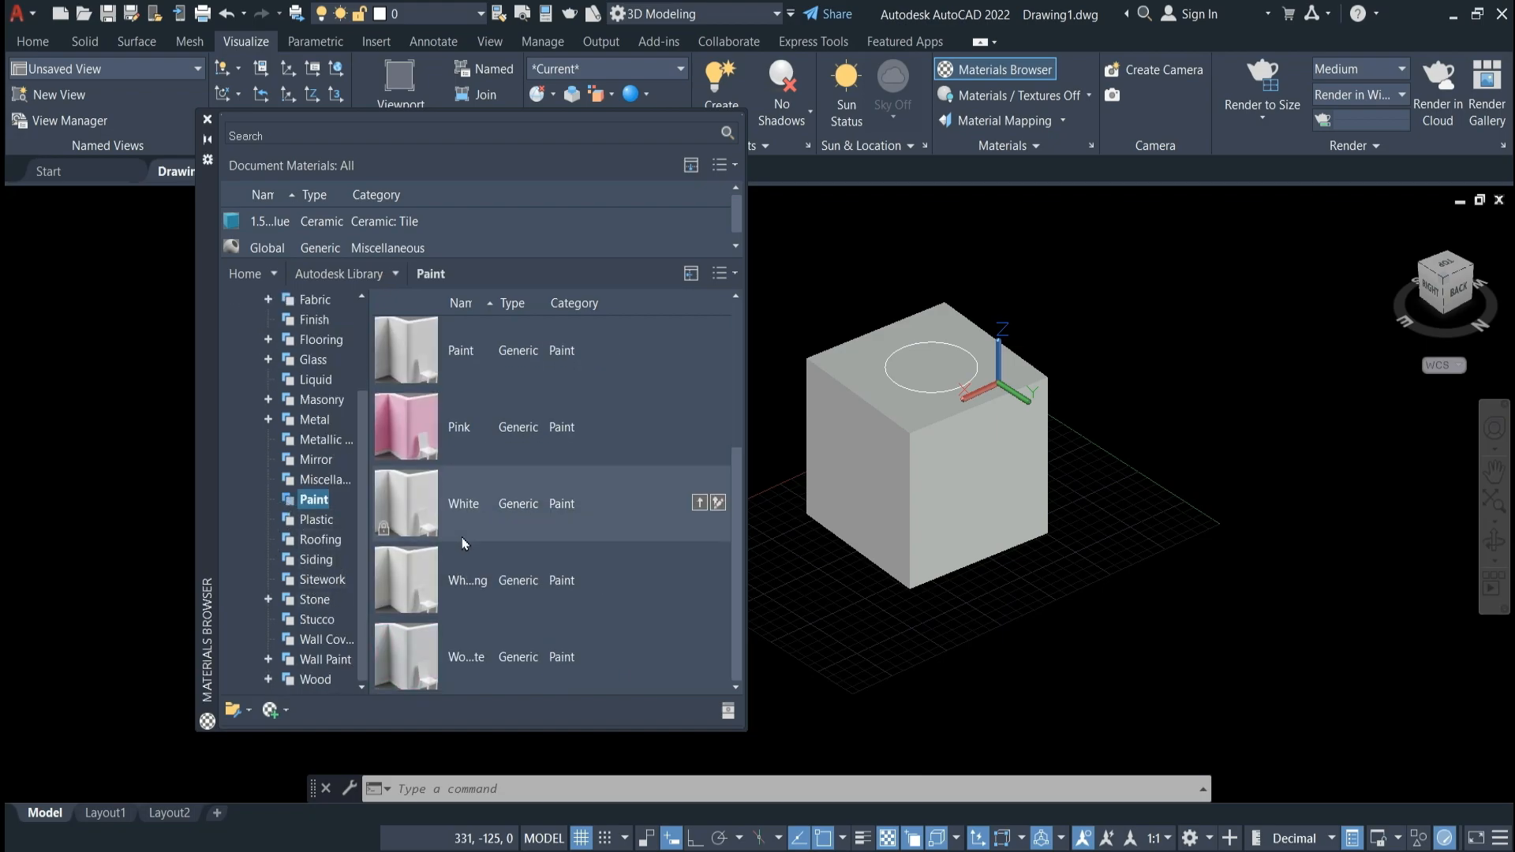
Assign the bright green LE...On Plastic material to the cube's right vertical face and set the display to Materials / Textures On.
click(289, 524)
scroll(508, 558, down, 5)
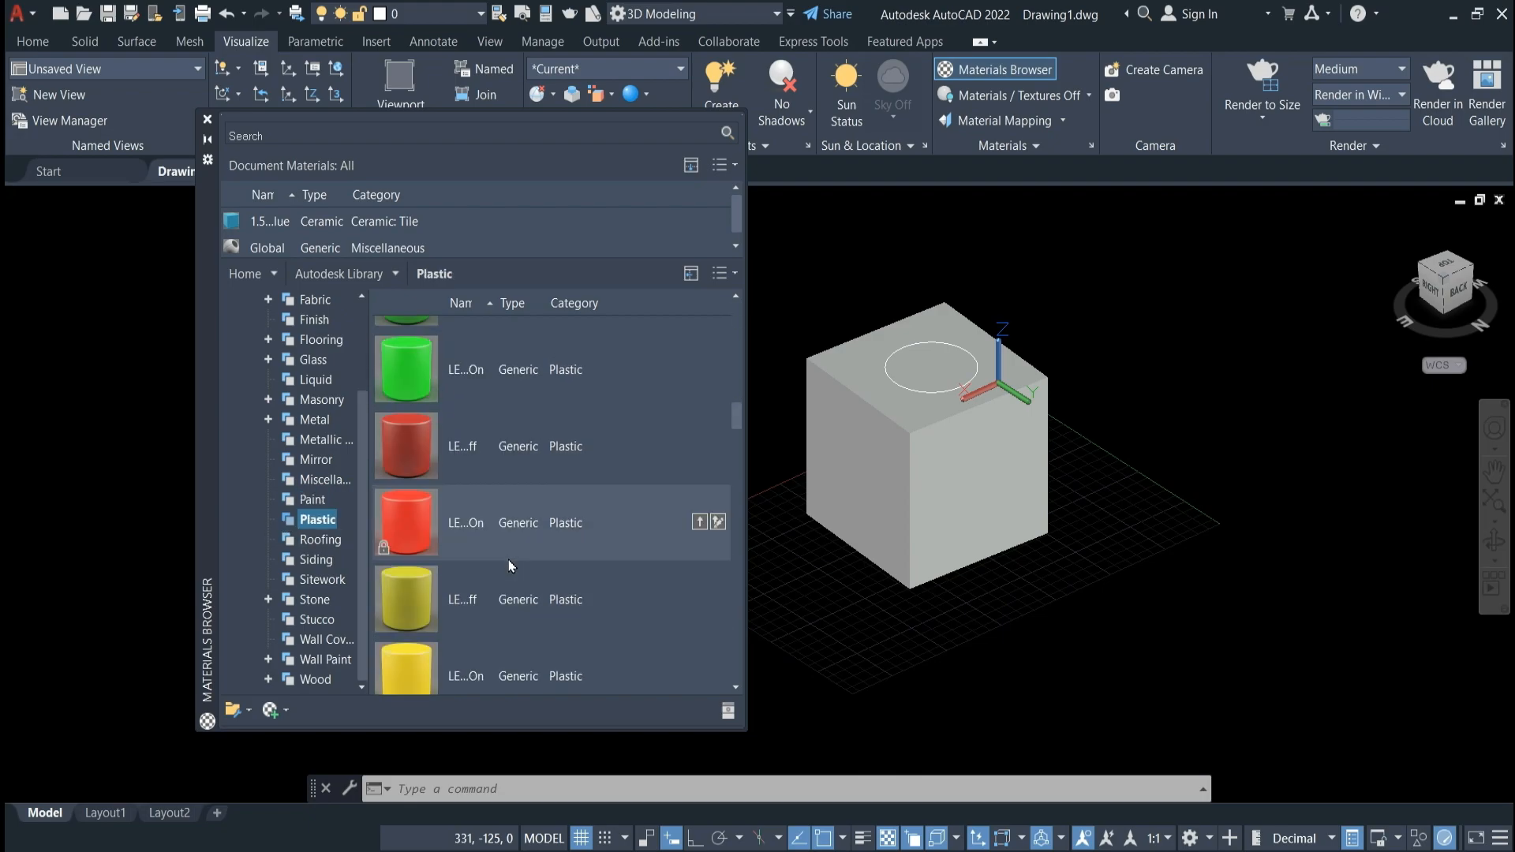
scroll(508, 566, up, 3)
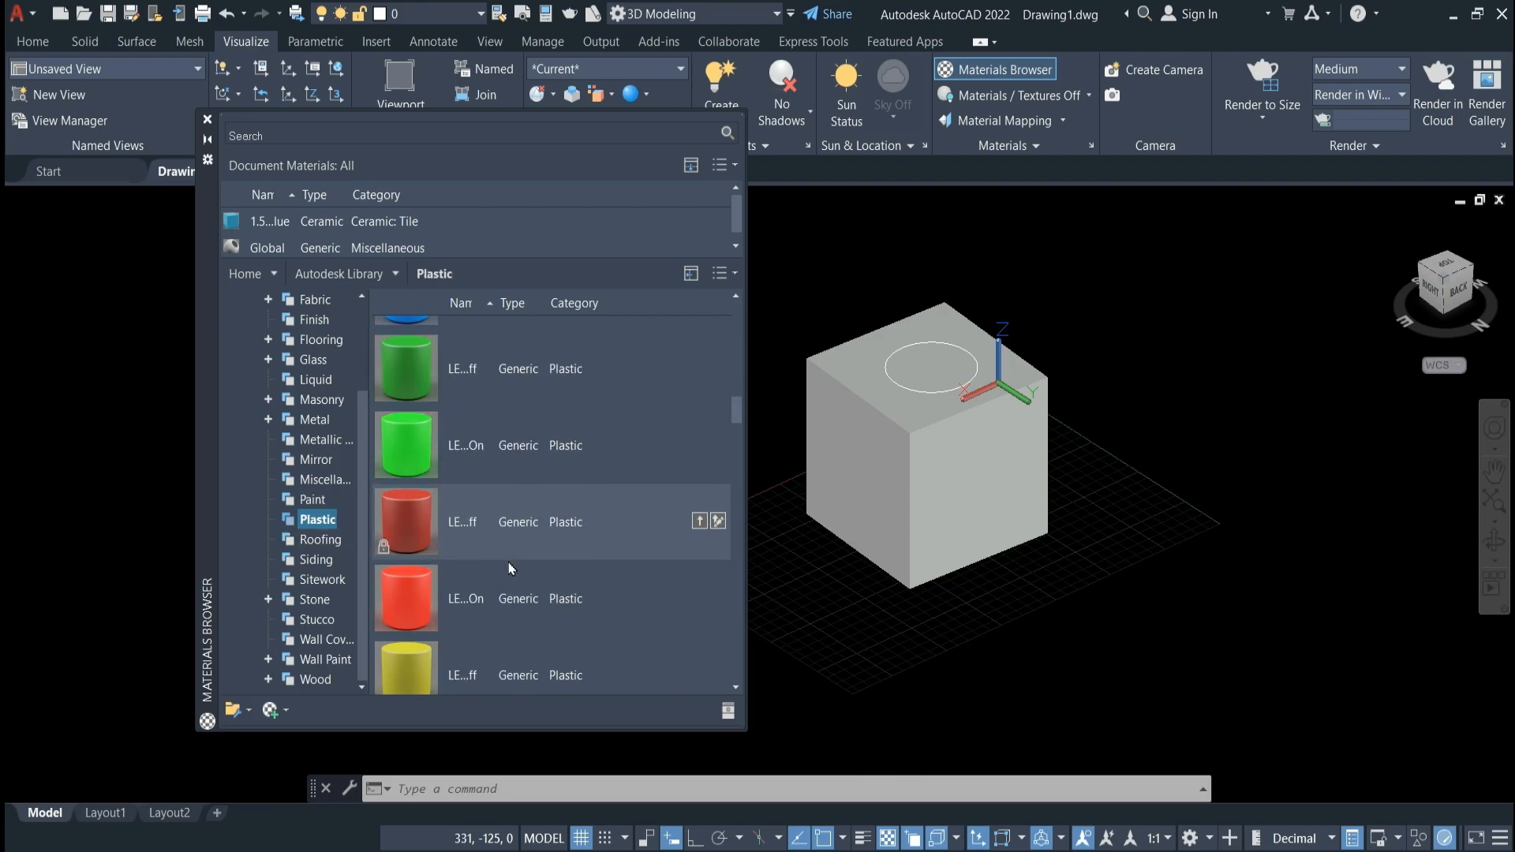
right_click(488, 458)
click(520, 458)
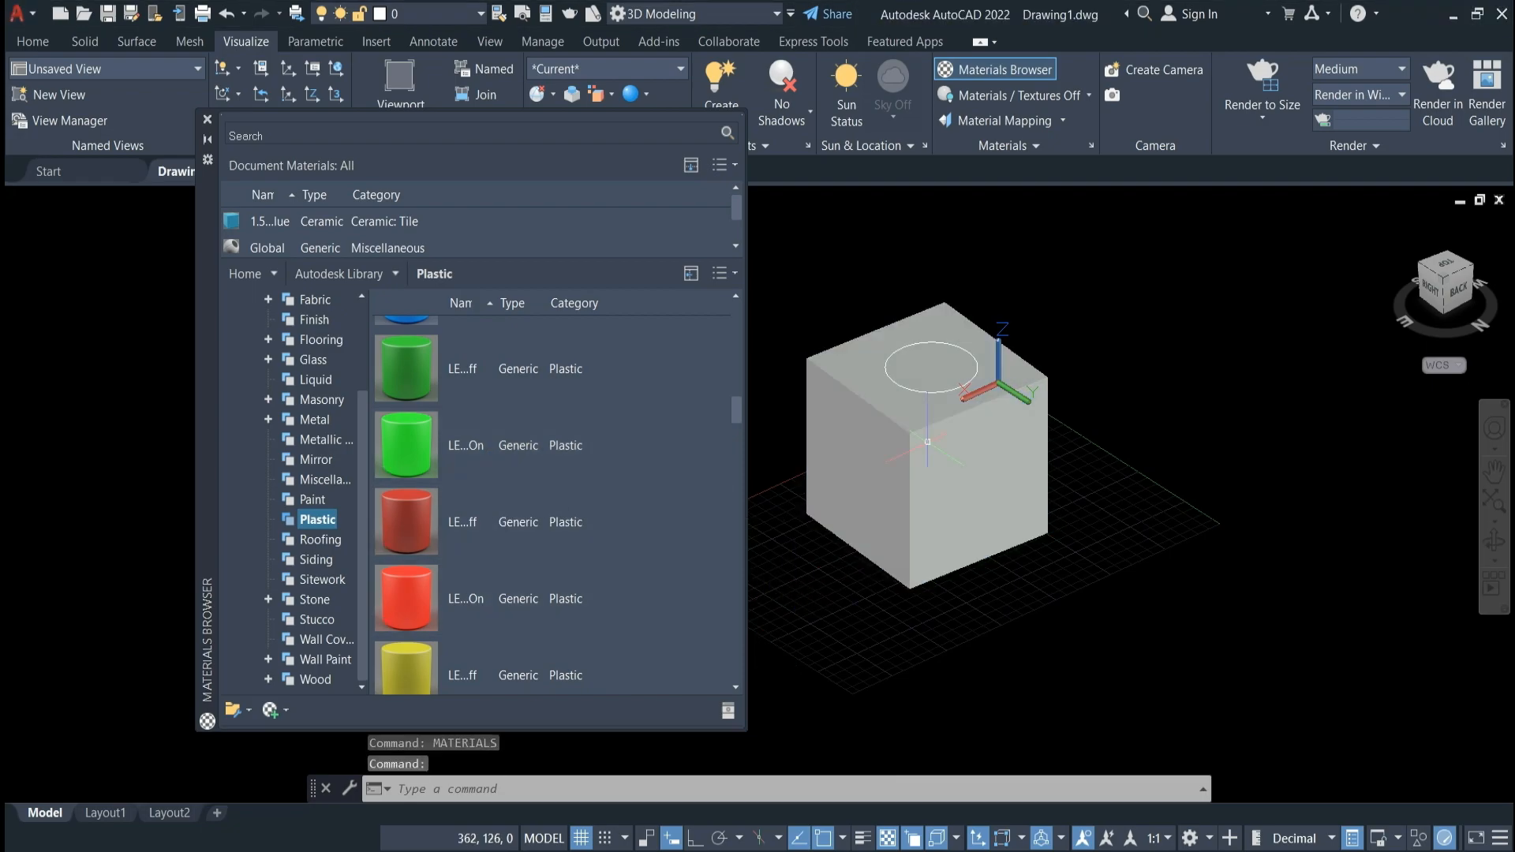
click(1088, 96)
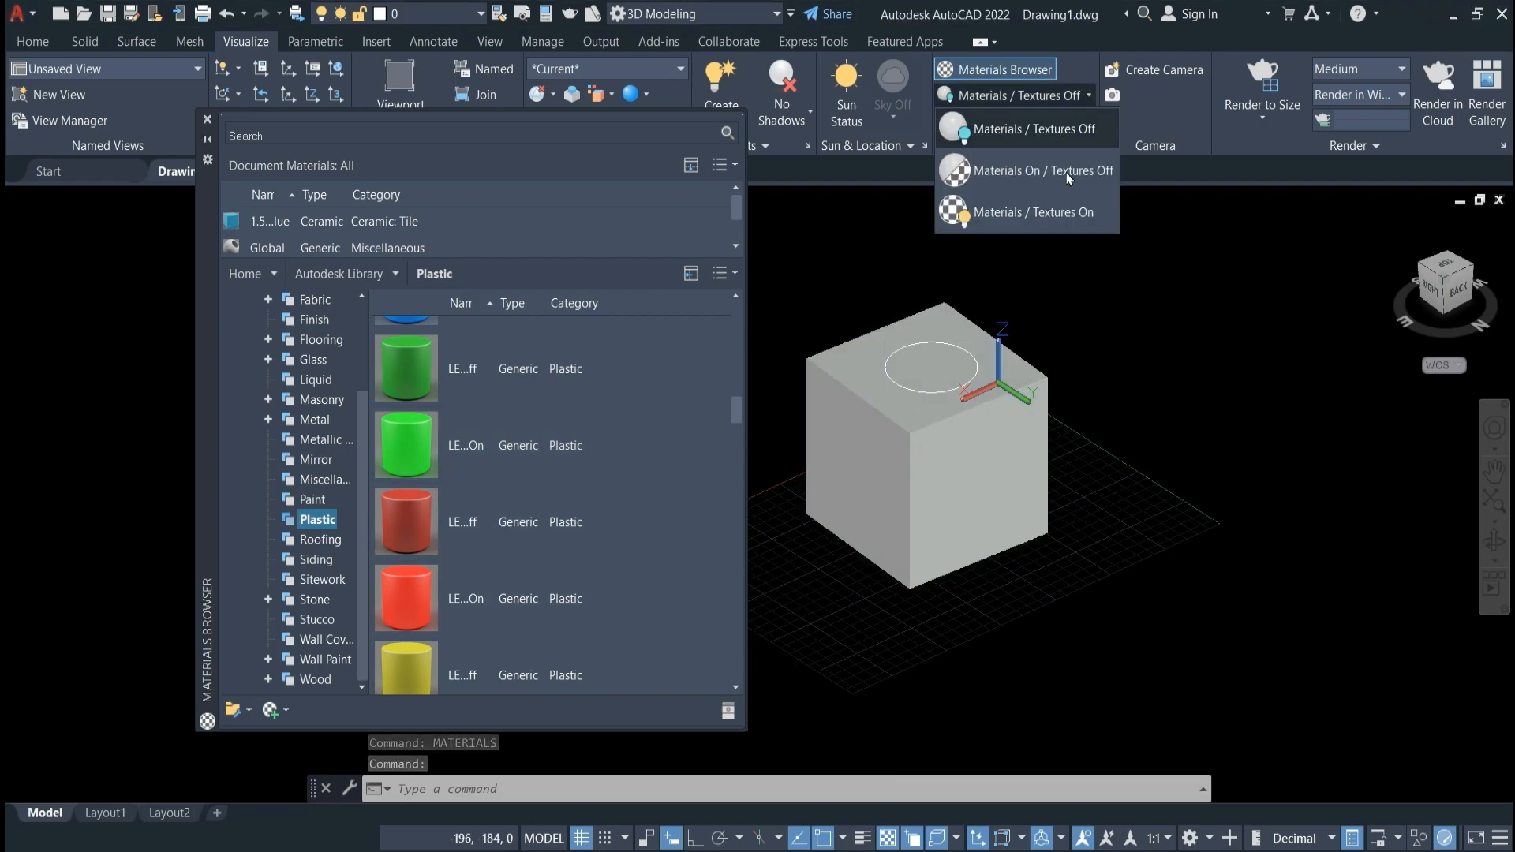
click(1063, 213)
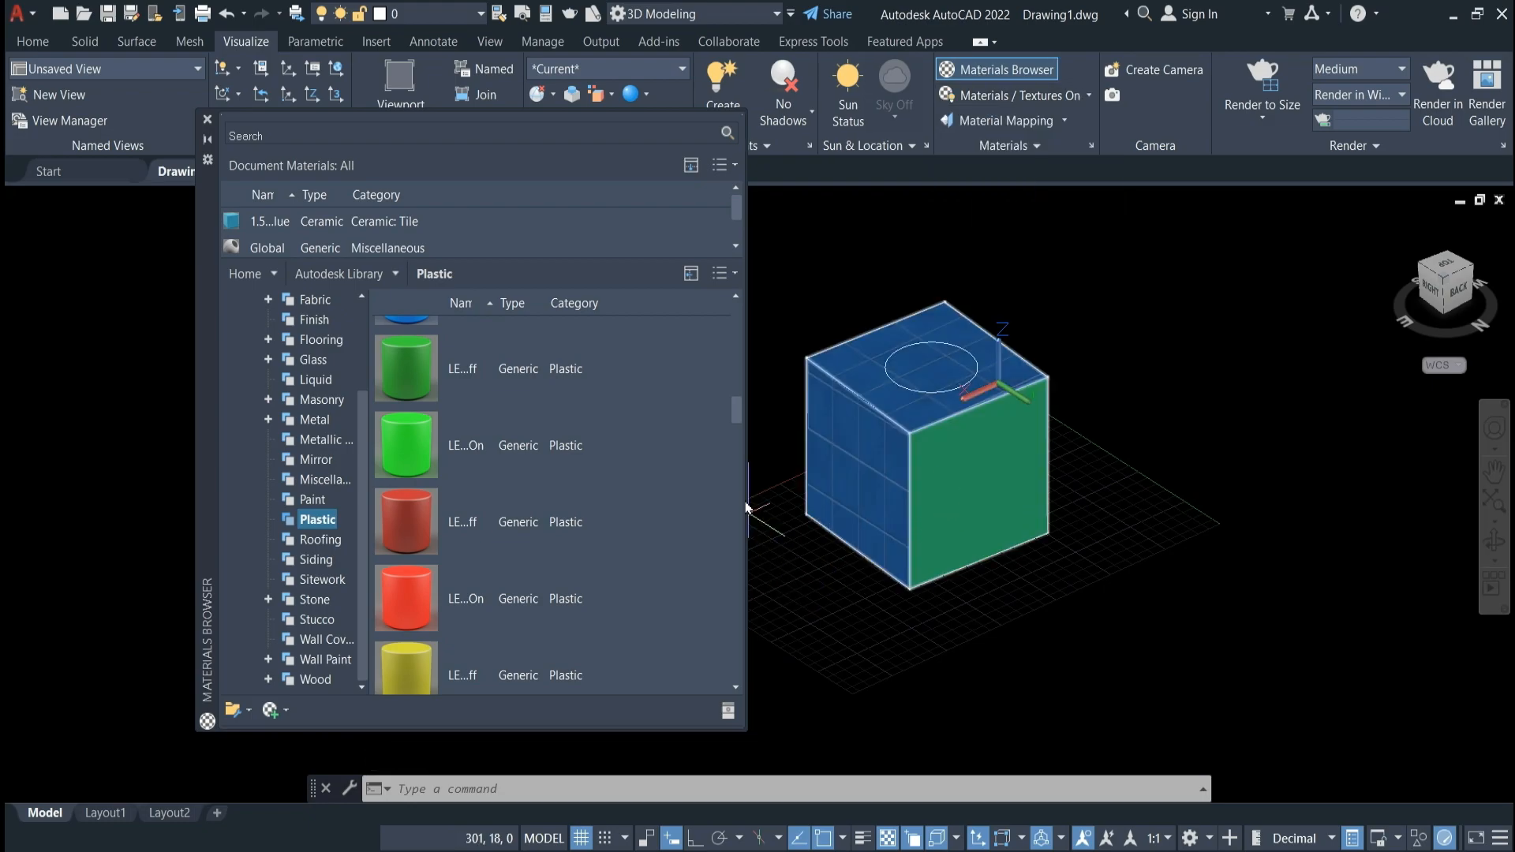
Select only the cube's left vertical face and assign the bright yellow LE...On Plastic material to it.
ctrl+click(856, 460)
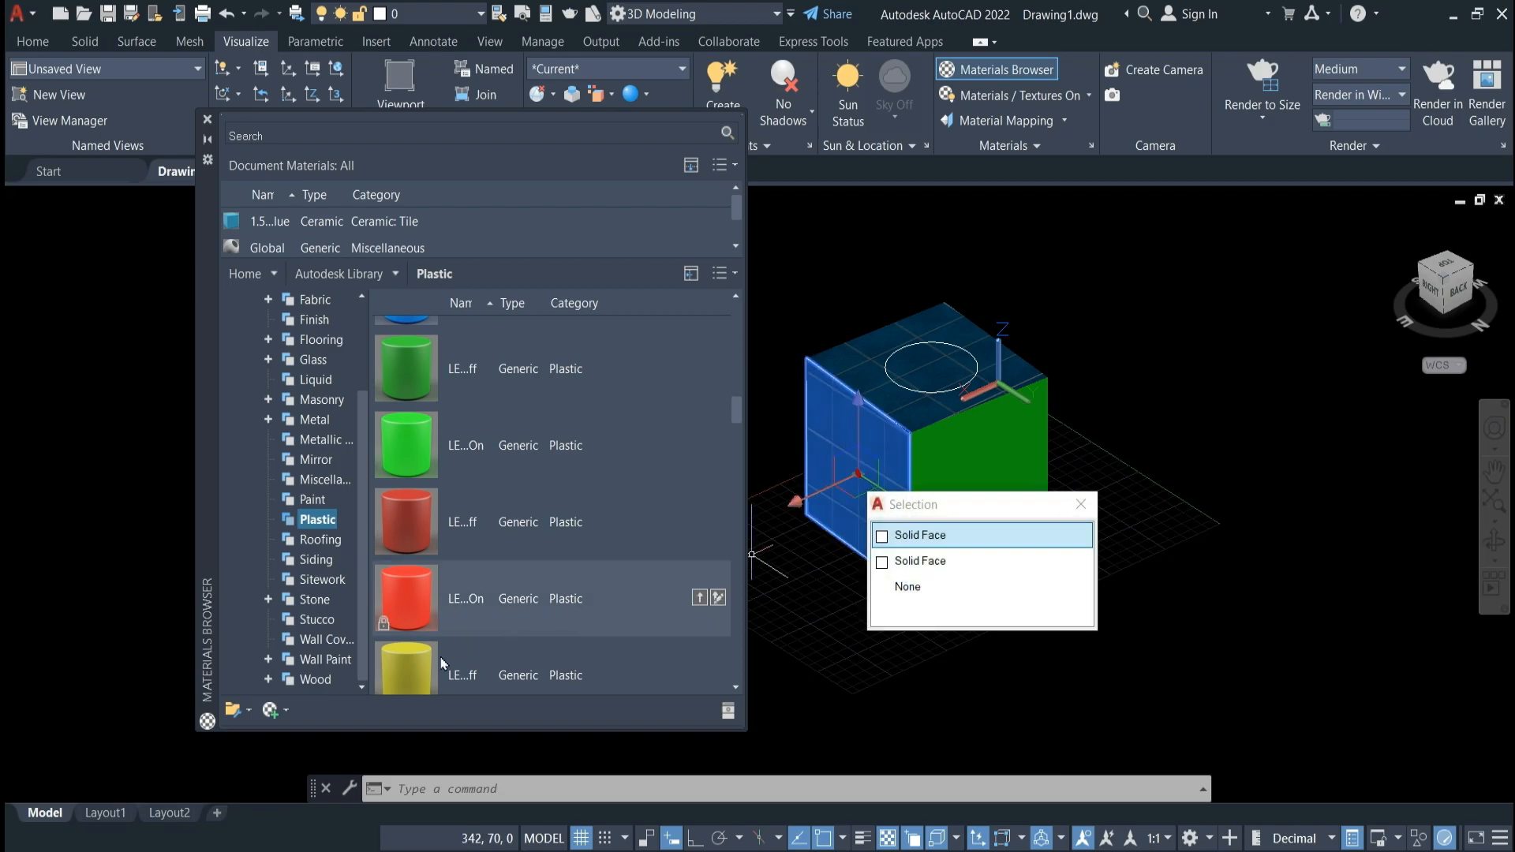
scroll(441, 663, down, 6)
scroll(465, 521, up, 3)
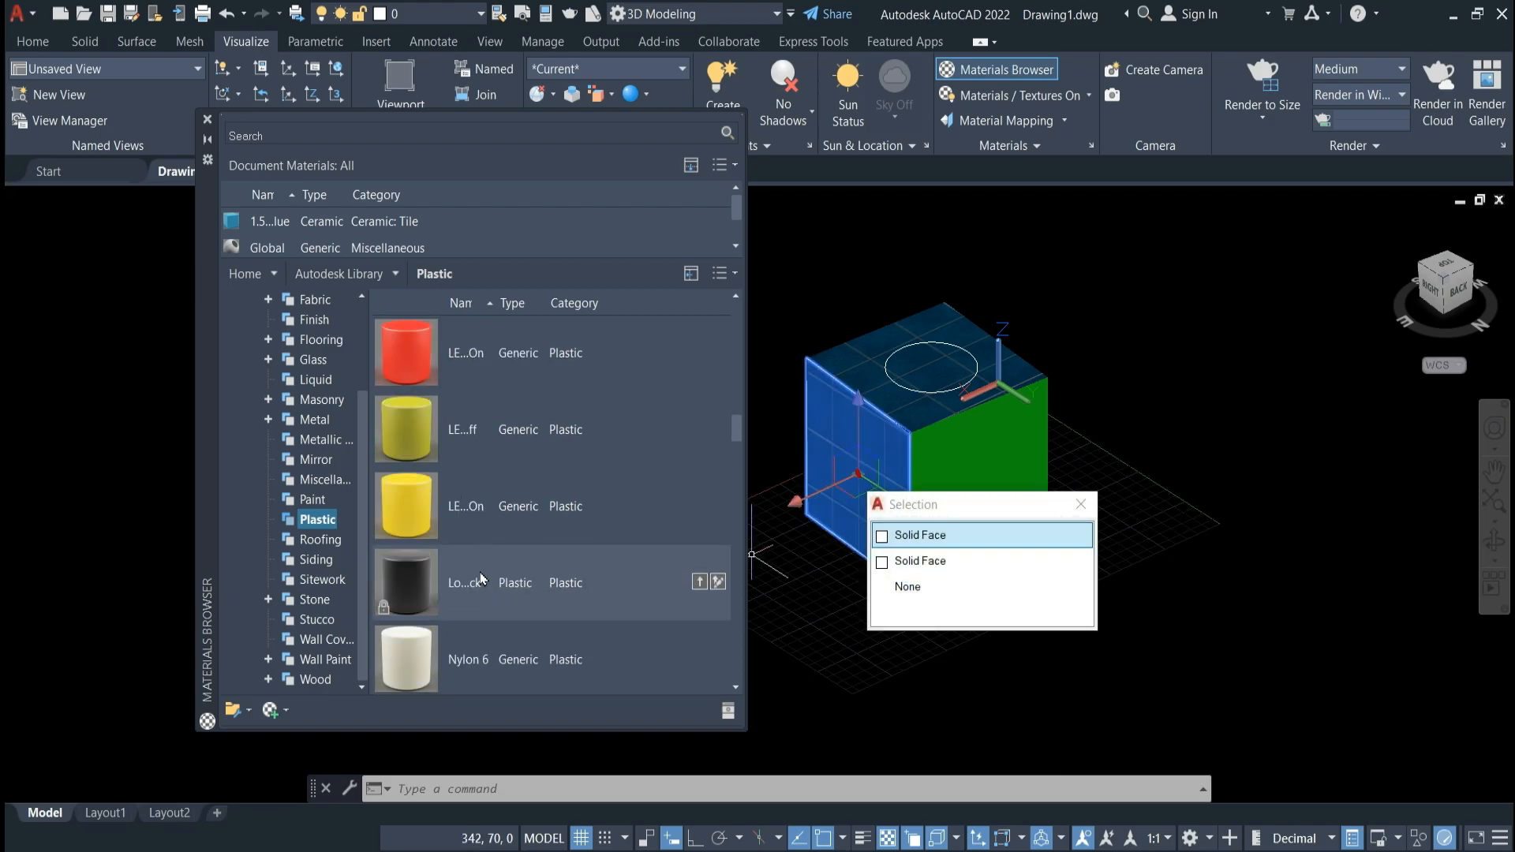
right_click(469, 514)
click(497, 517)
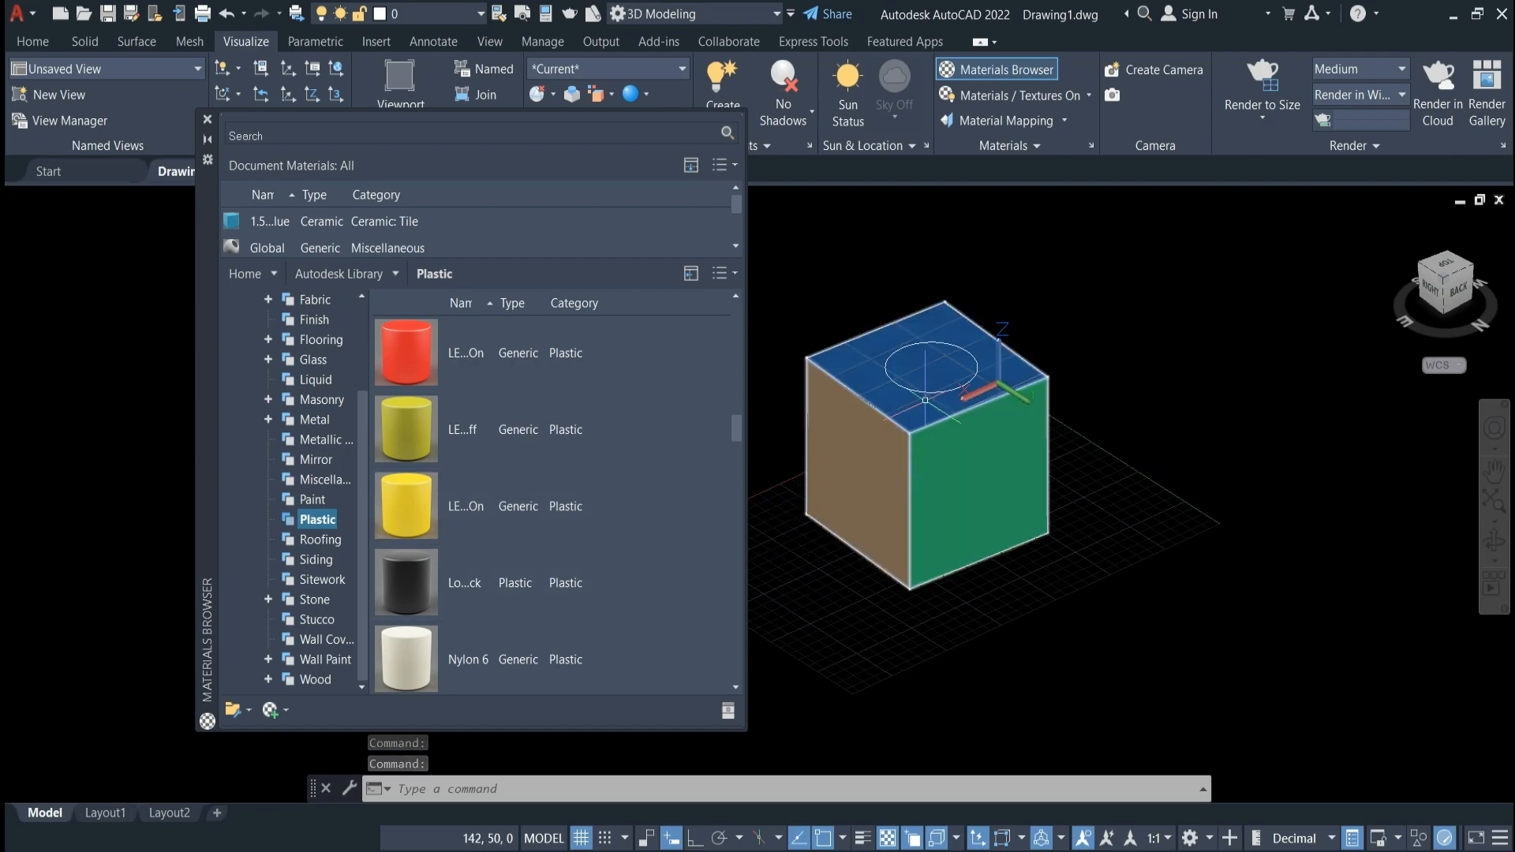
Assign the blue textured matte Plastic material to the cube's top face and close the Materials Browser.
ctrl+click(925, 372)
scroll(478, 596, down, 5)
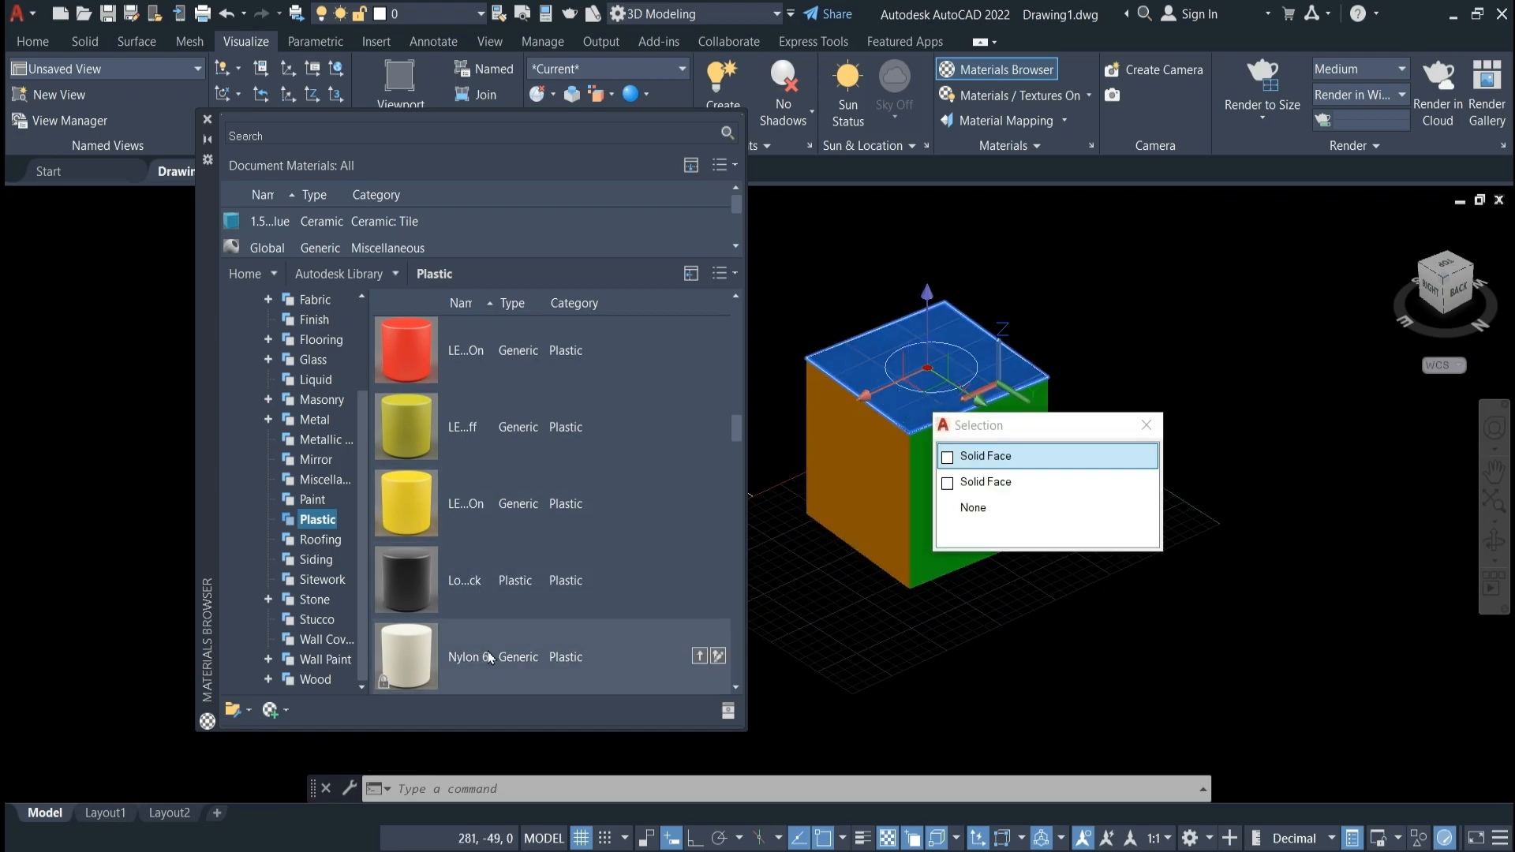
scroll(517, 609, down, 3)
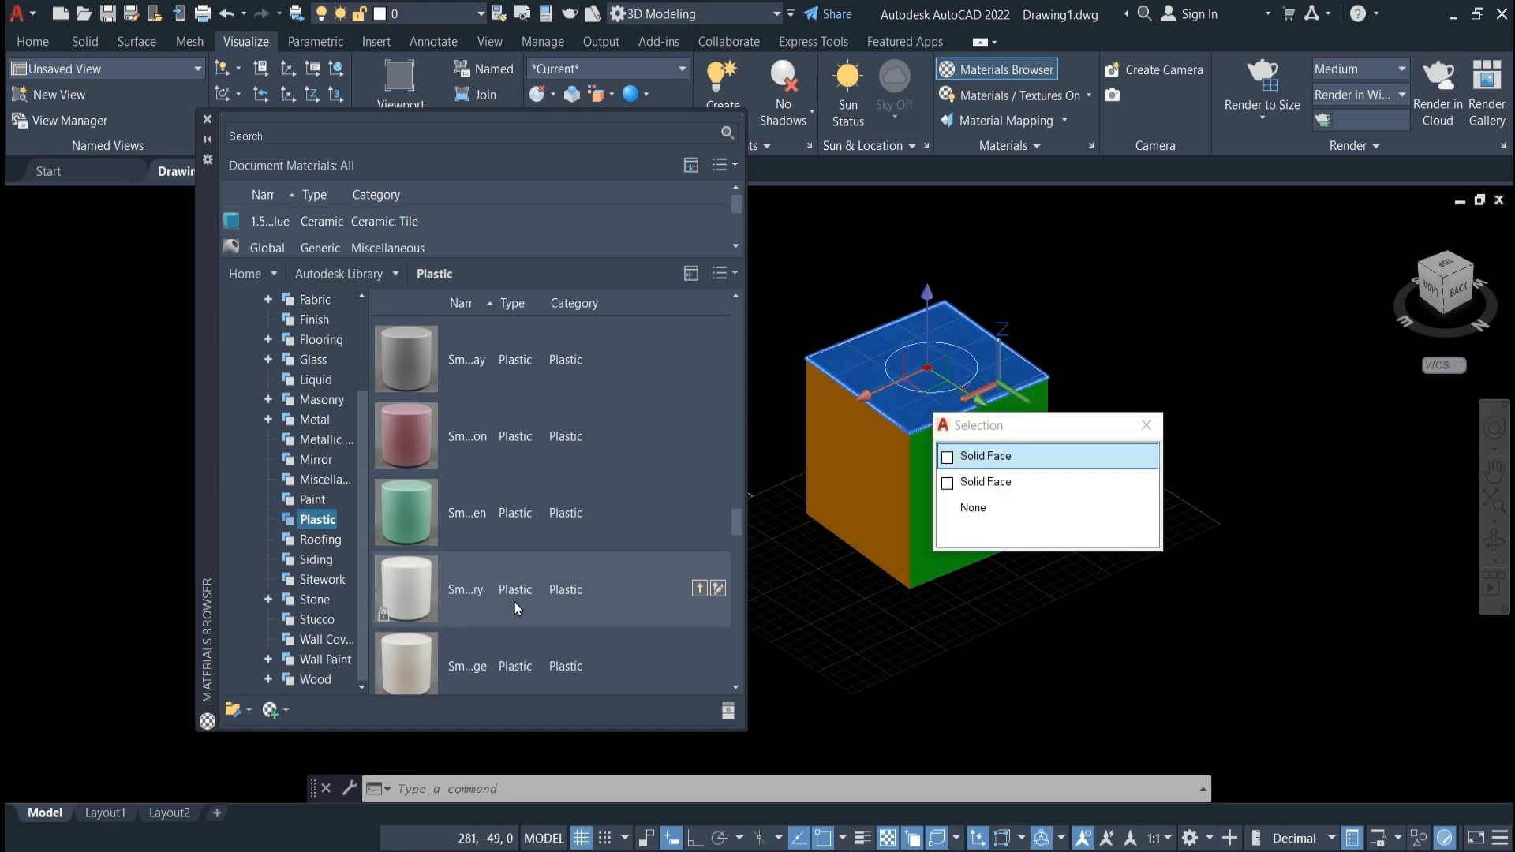
scroll(485, 527, down, 5)
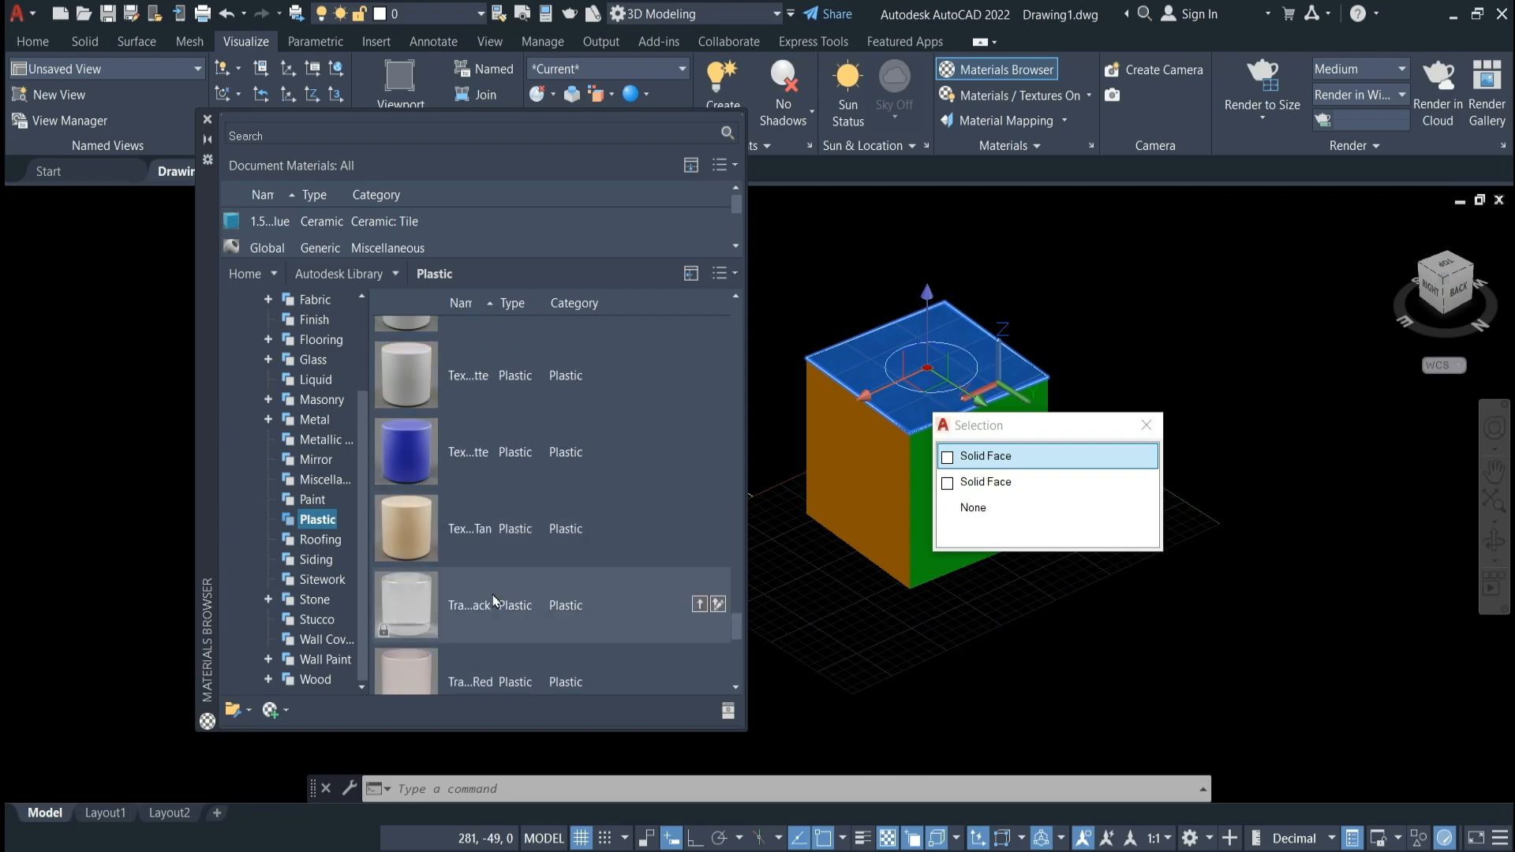
scroll(489, 606, down, 3)
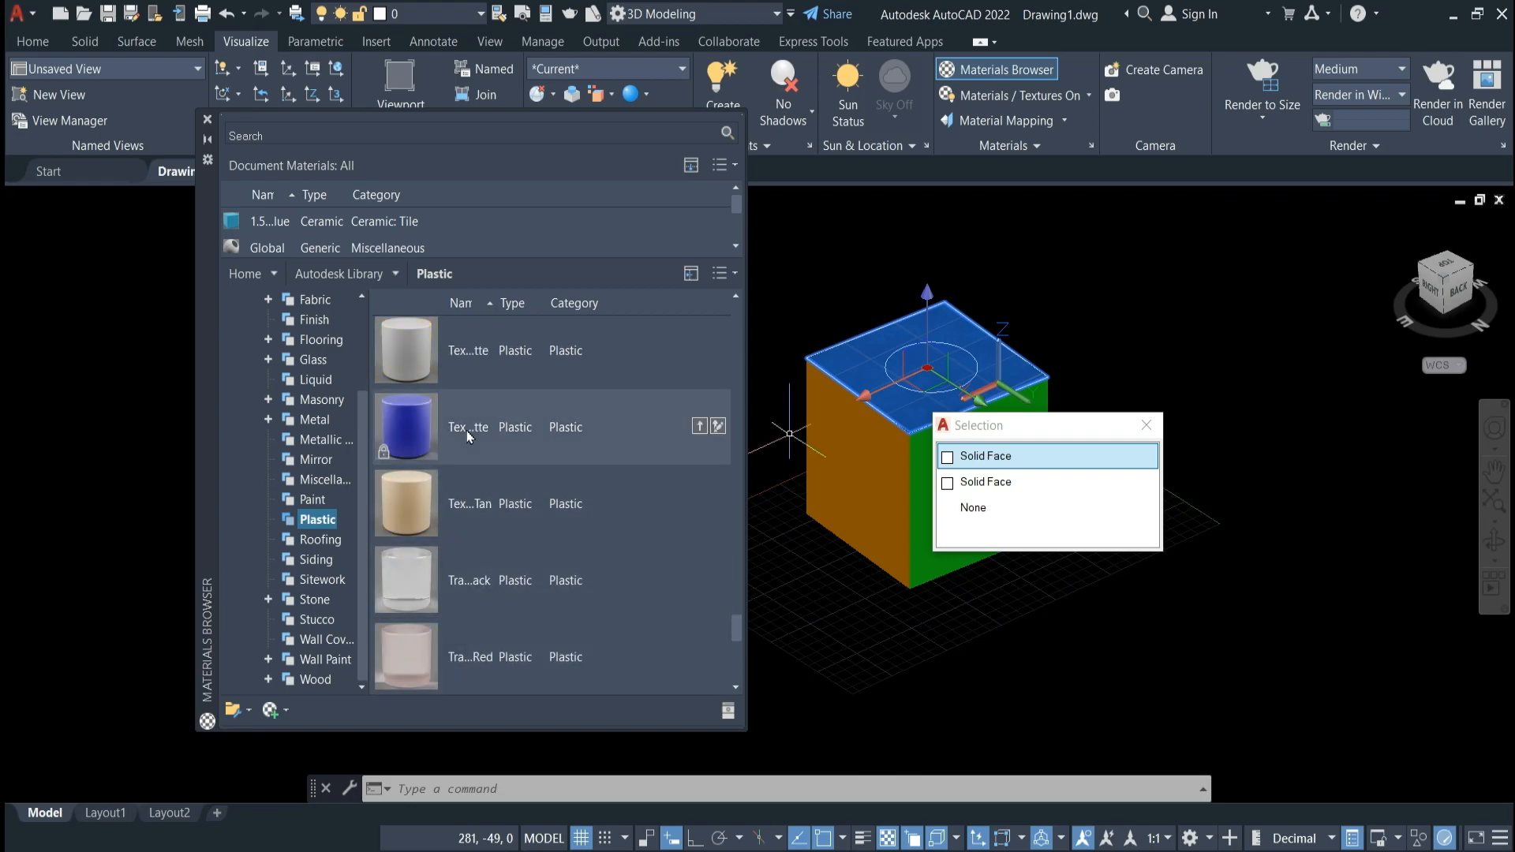
right_click(466, 431)
click(490, 443)
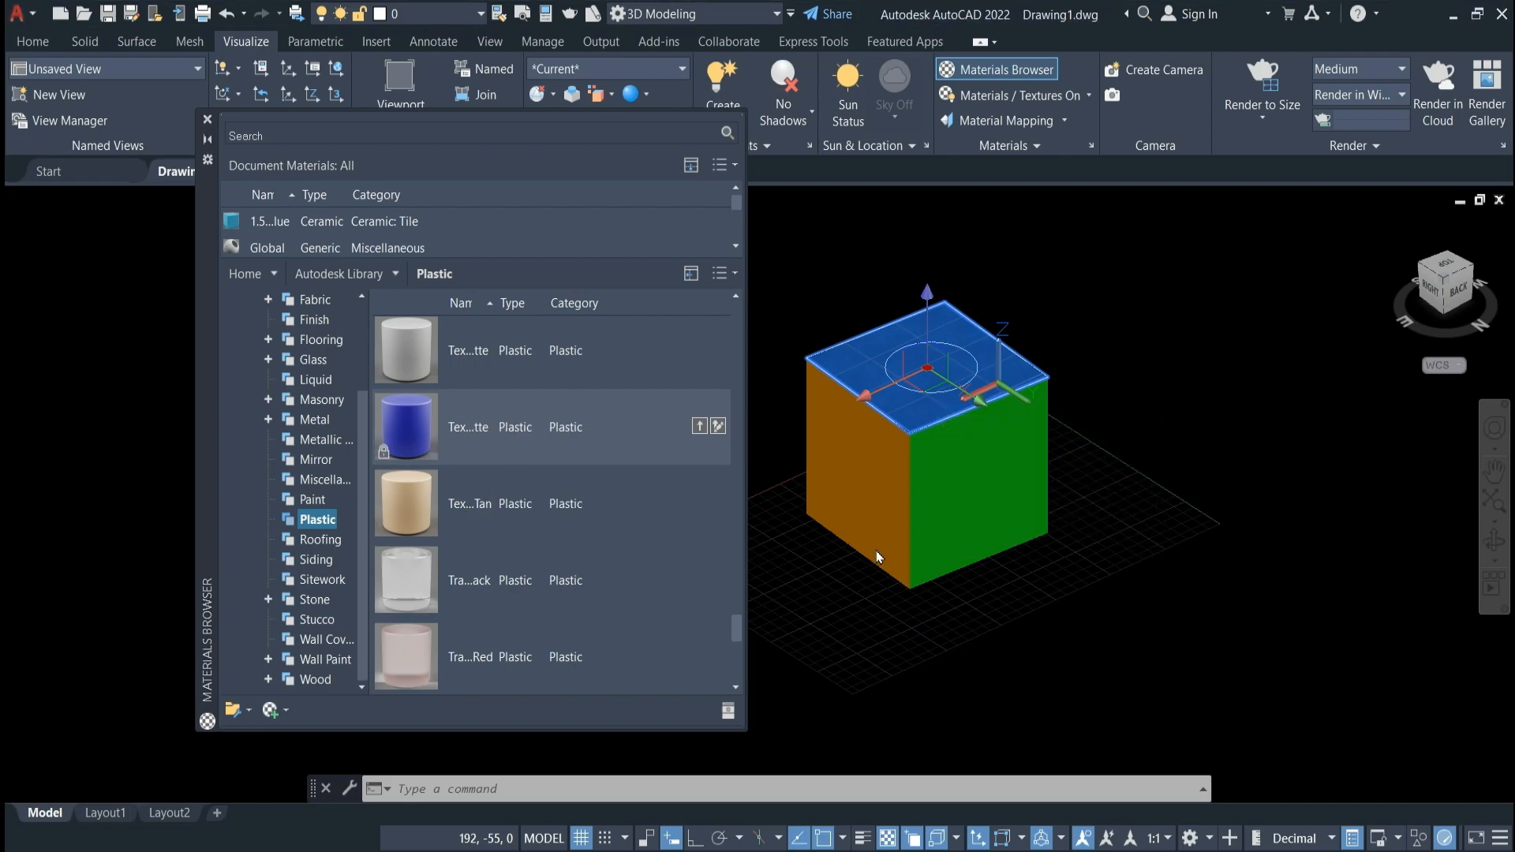
key(Escape)
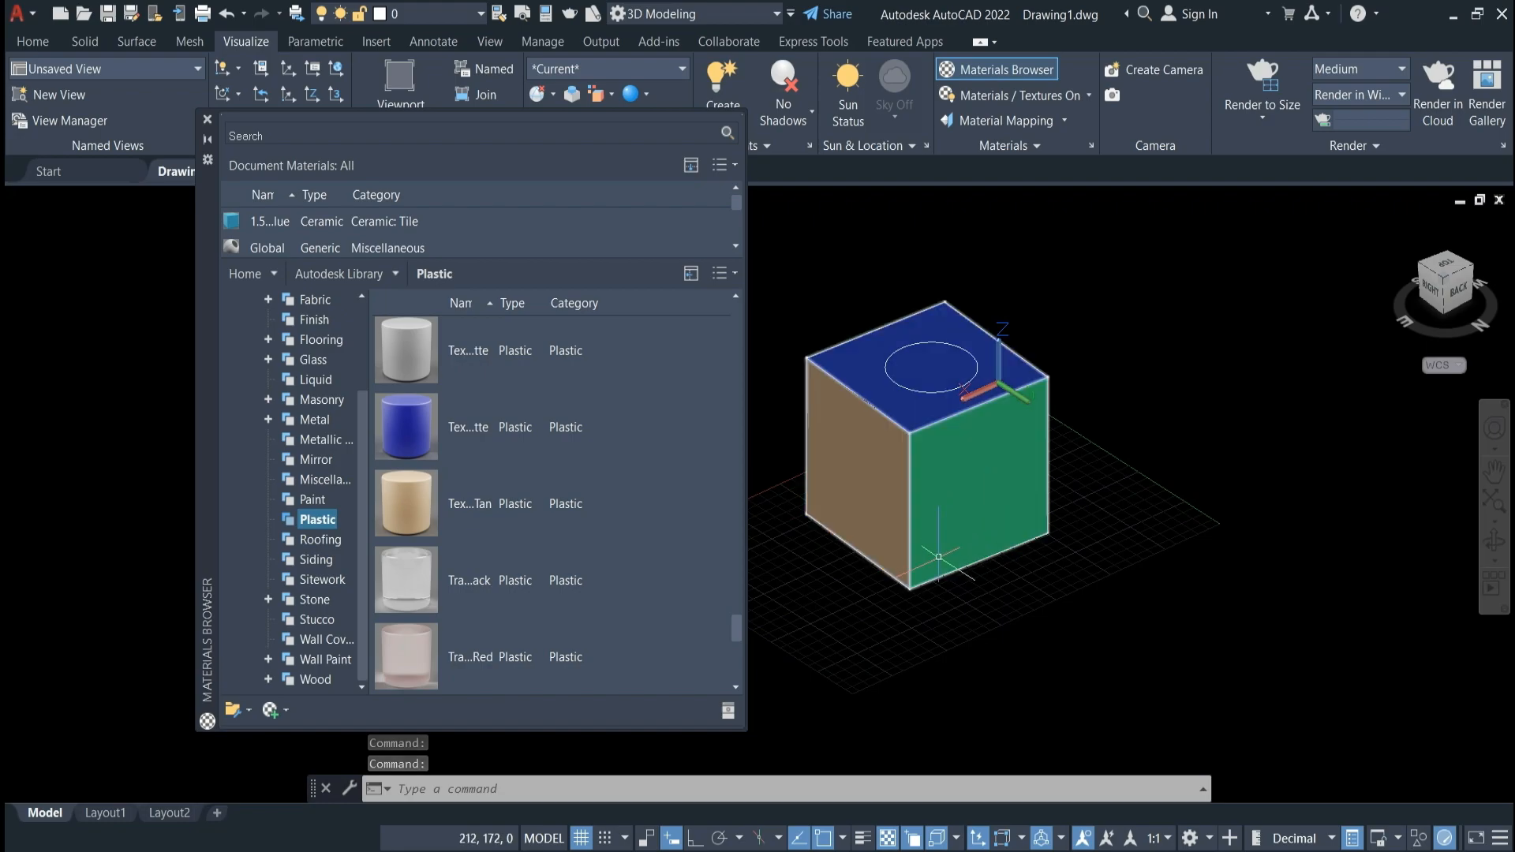
scroll(1103, 606, down, 2)
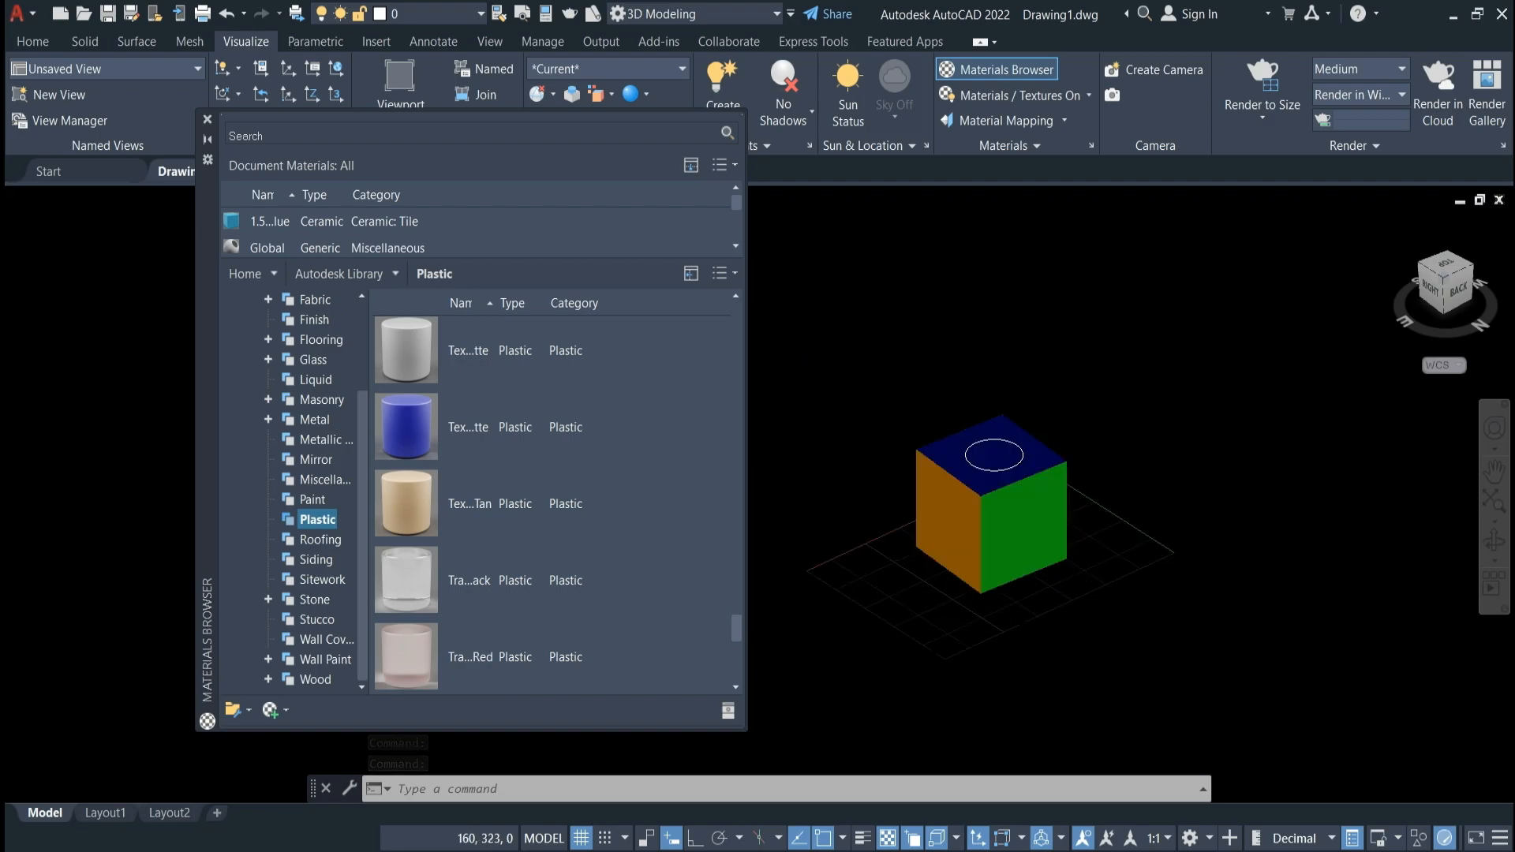
scroll(1056, 608, up, 1)
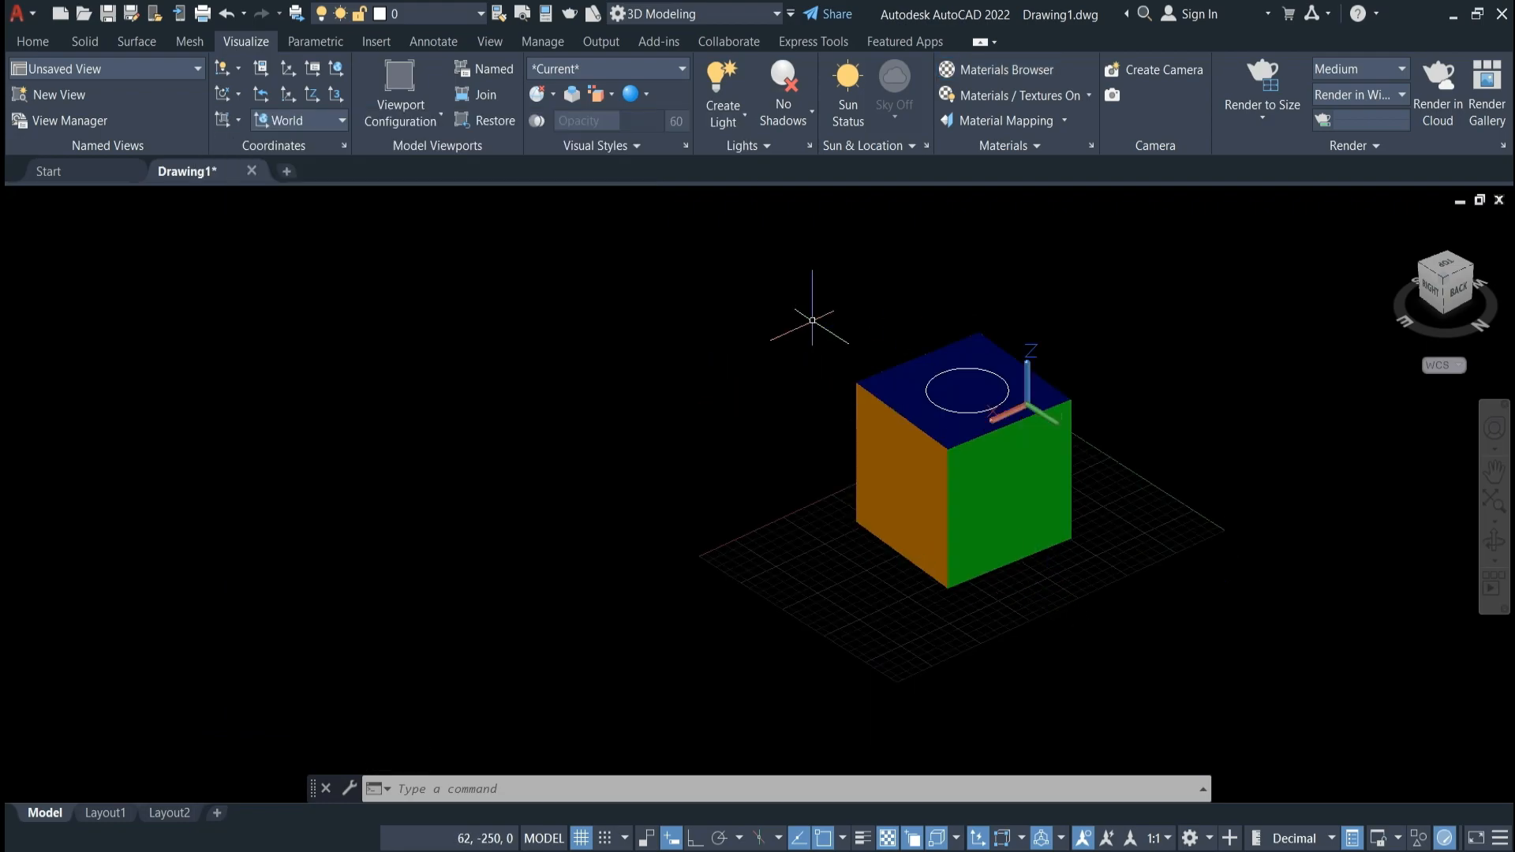
Look through the available styles in the Visual Styles Manager and close it.
click(489, 41)
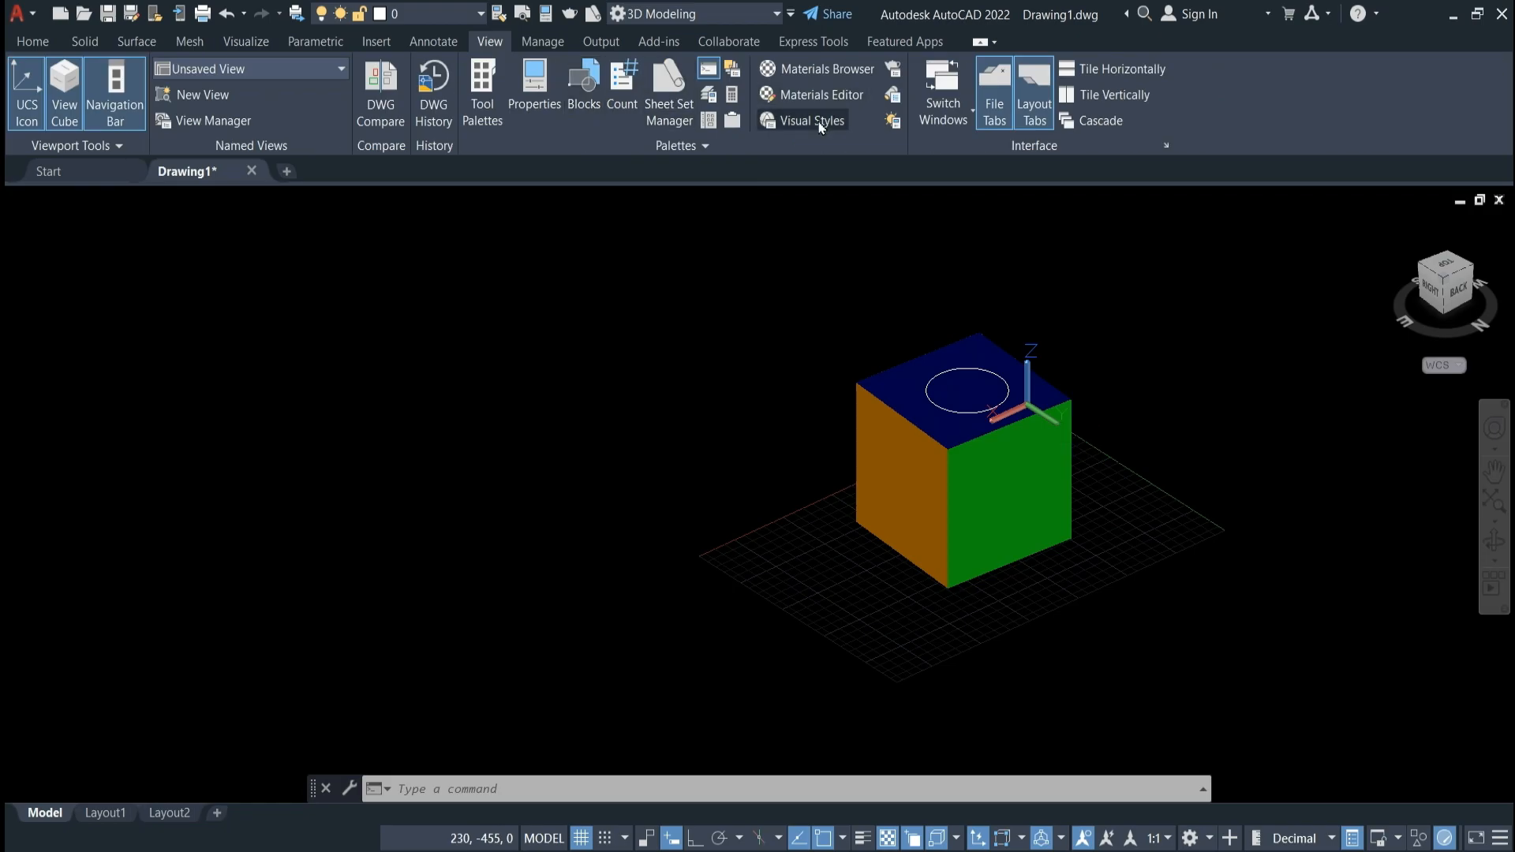
click(812, 120)
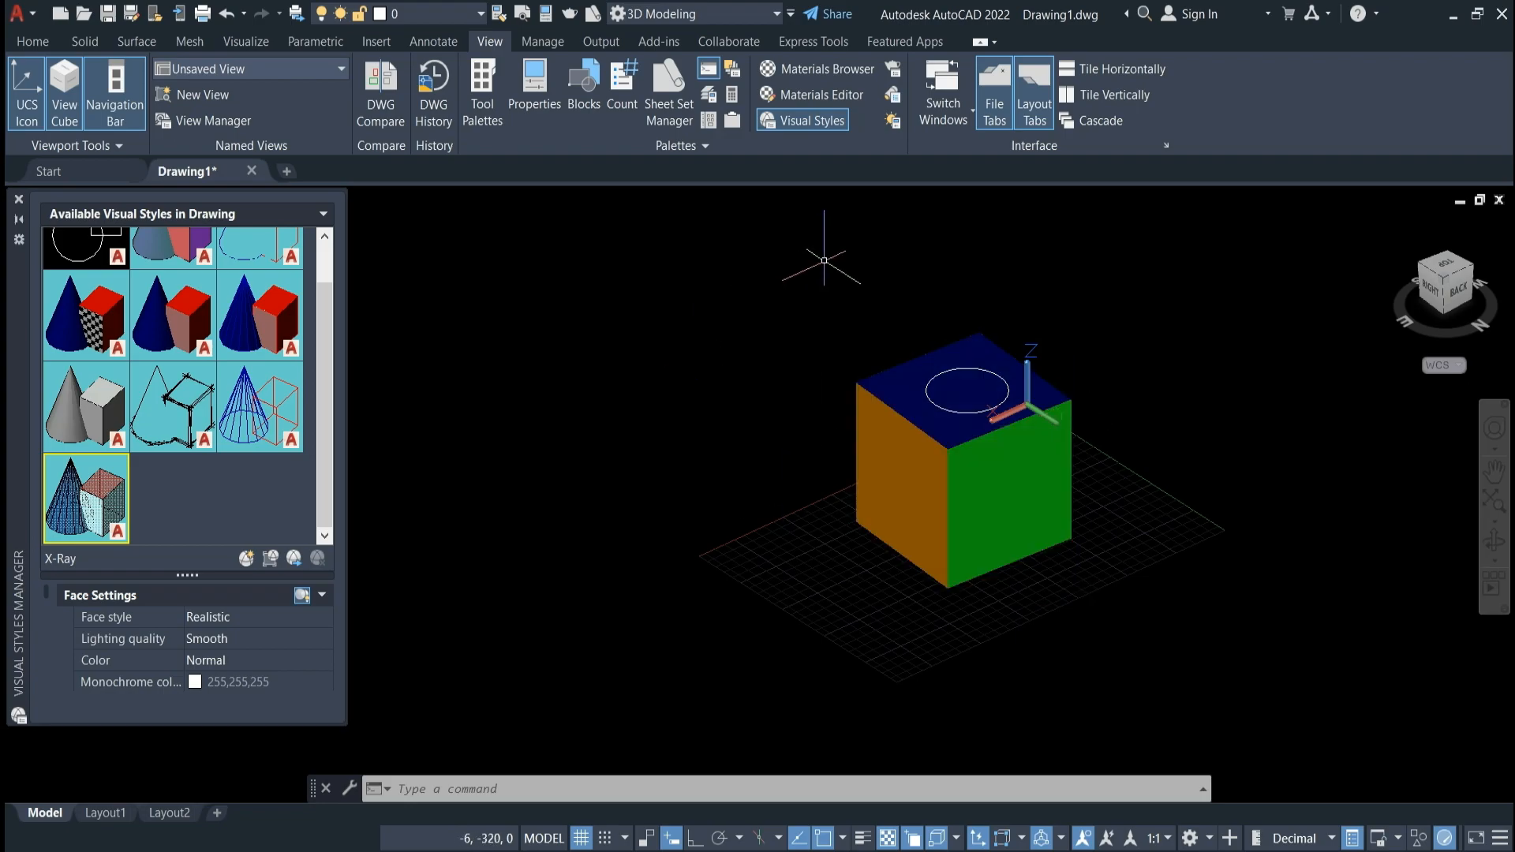
click(274, 33)
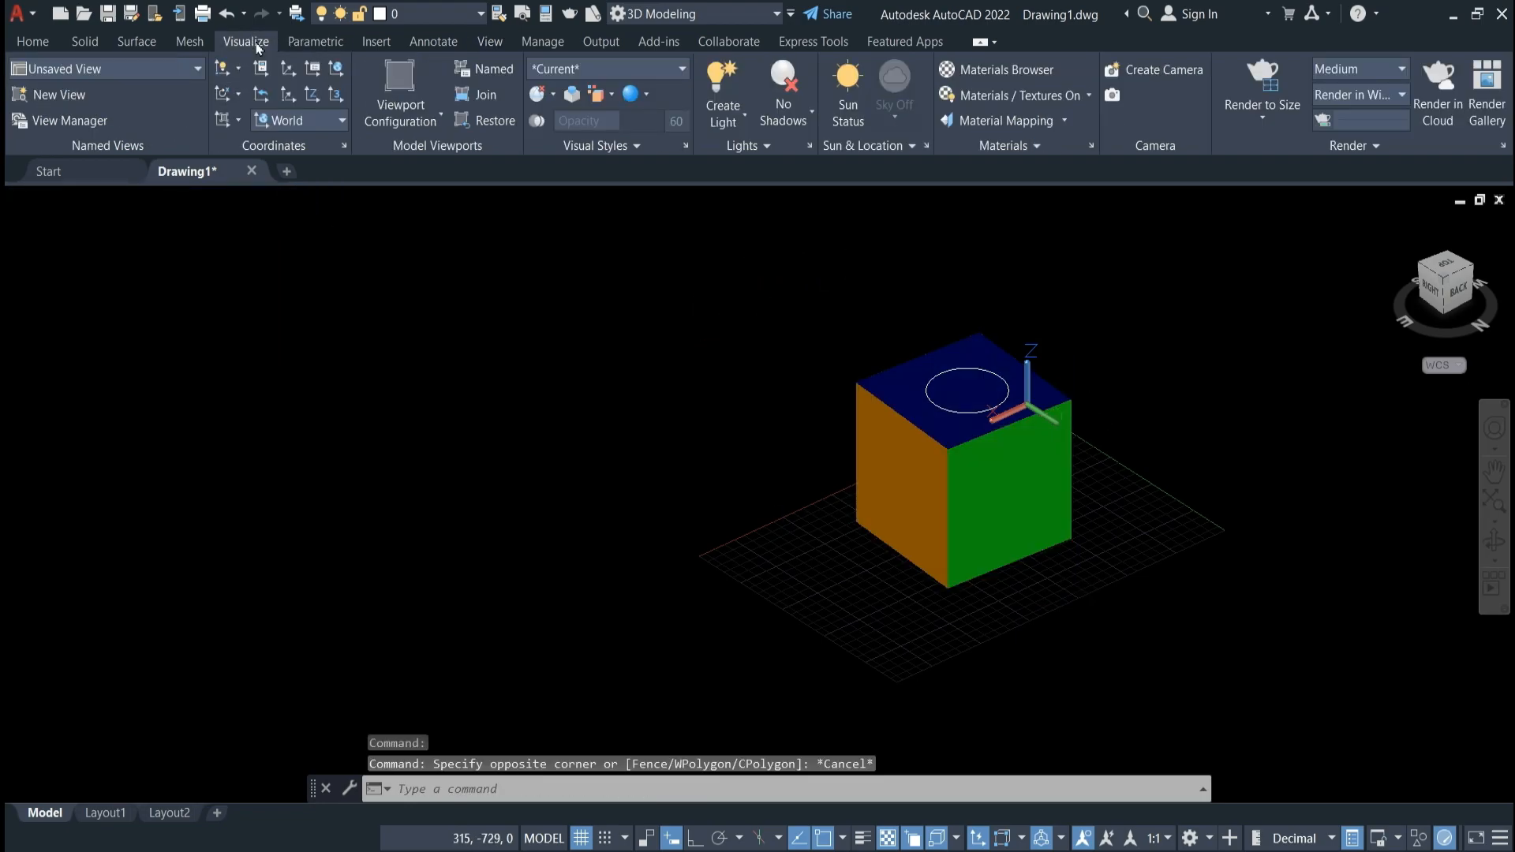
Review the material and texture display modes, choosing Materials / Textures On.
click(1088, 96)
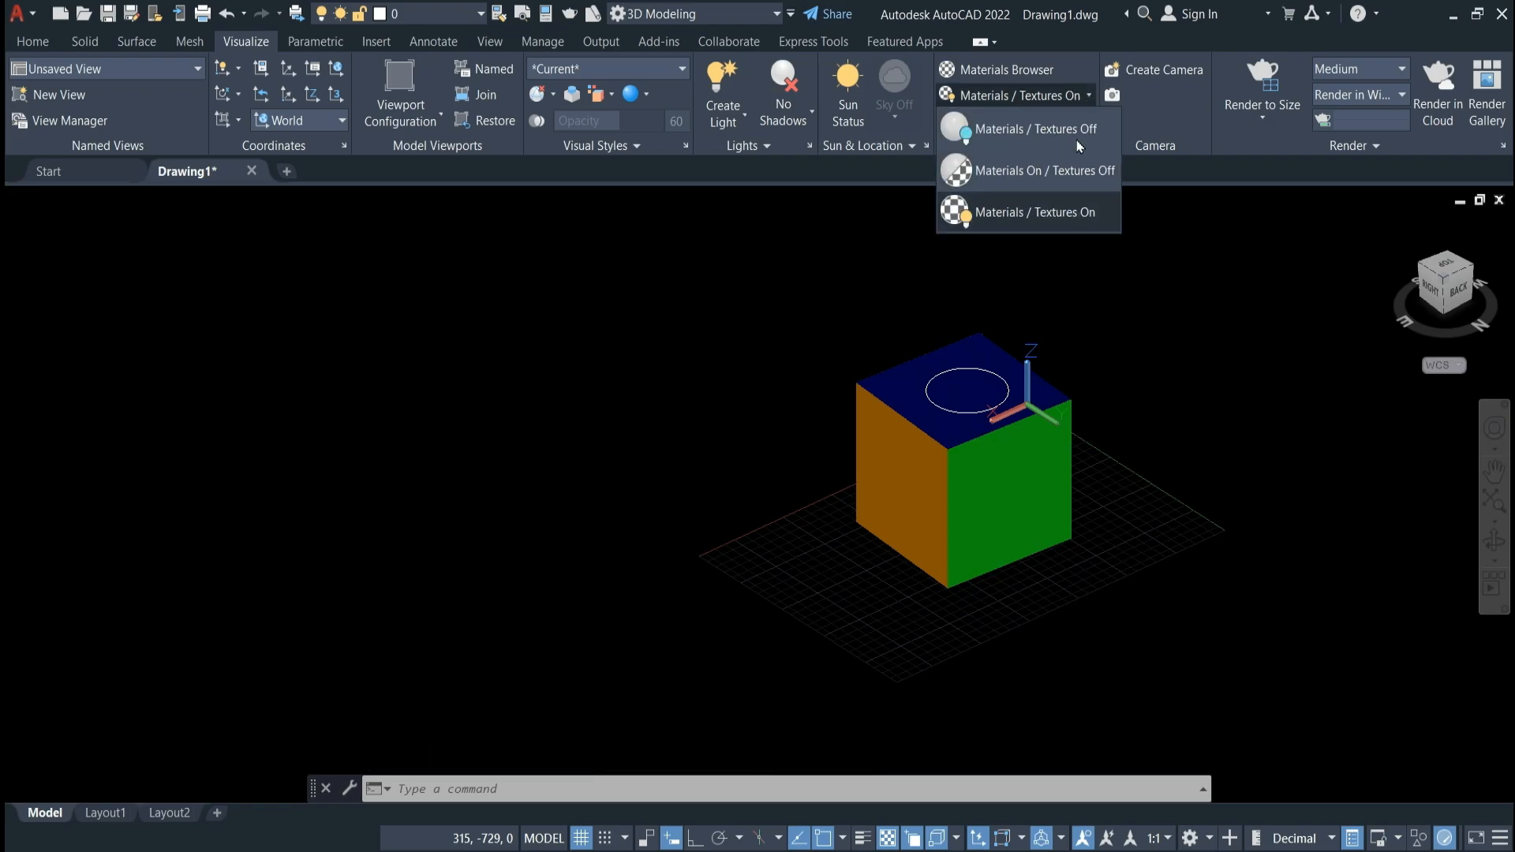
click(1047, 209)
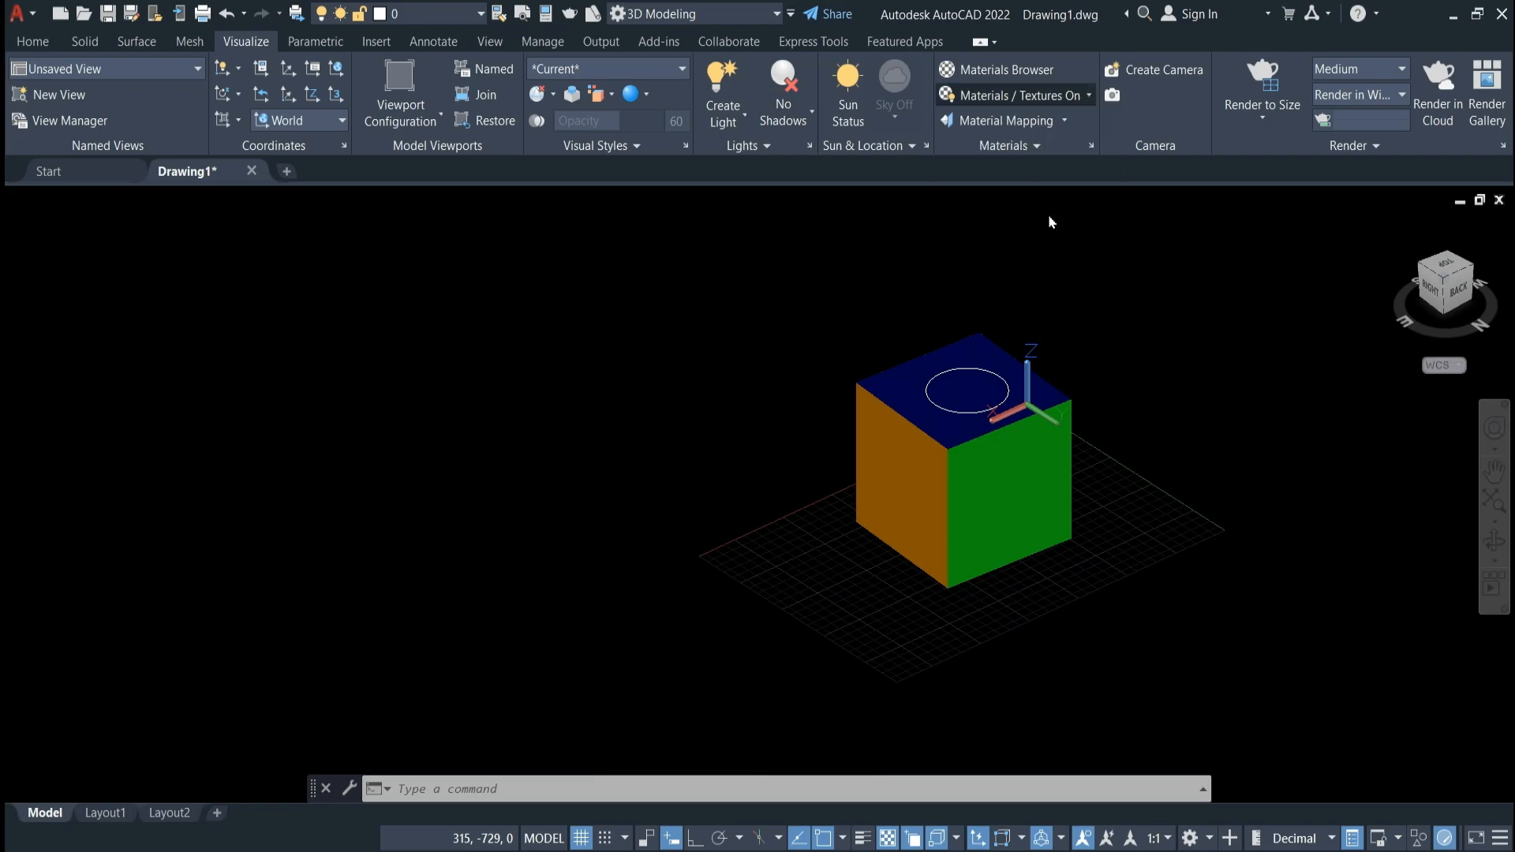
click(1072, 94)
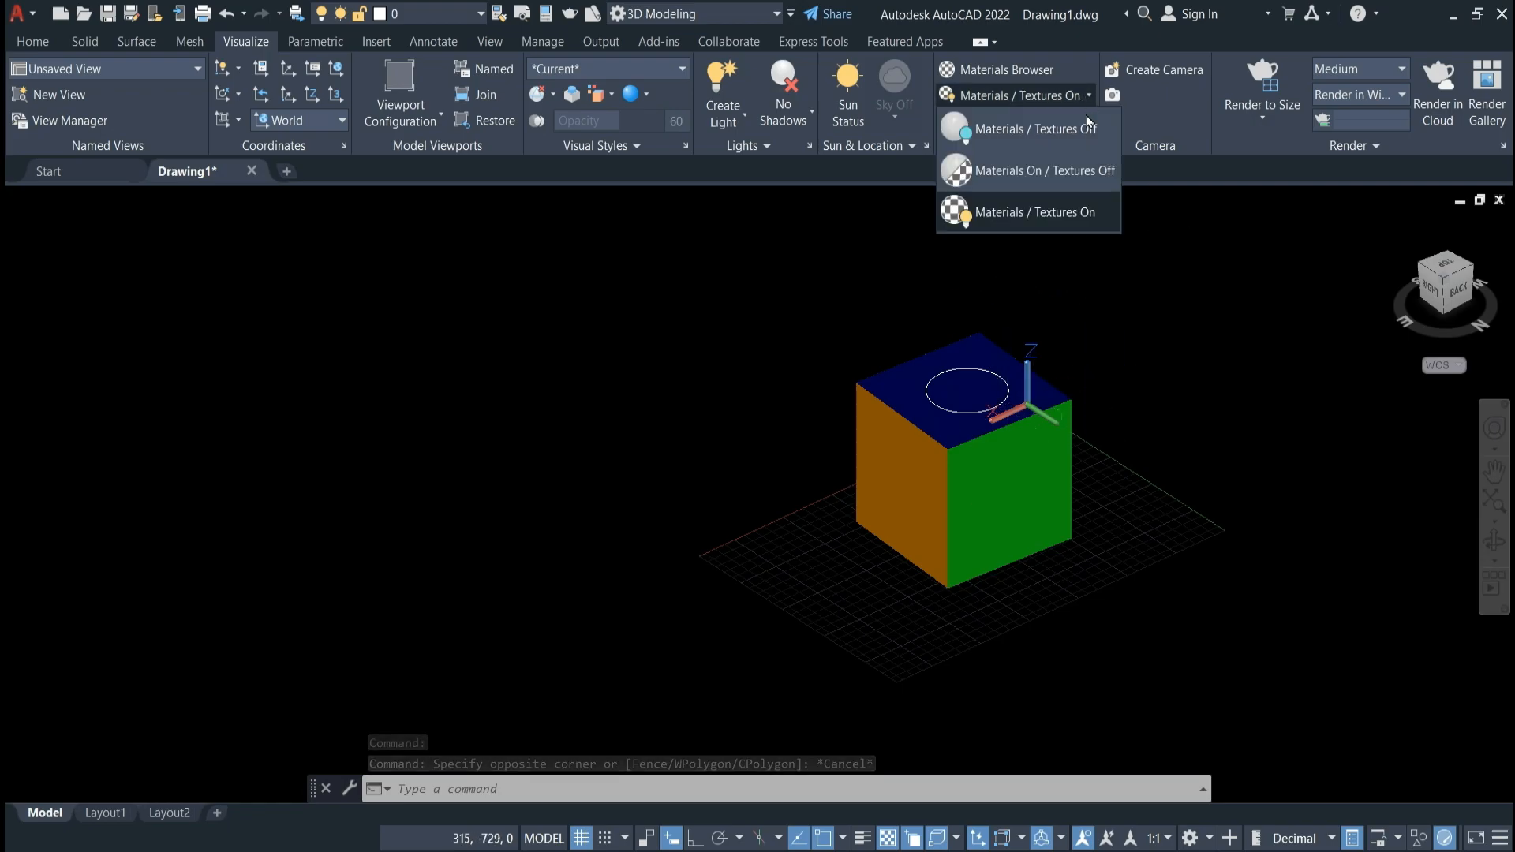
click(1076, 209)
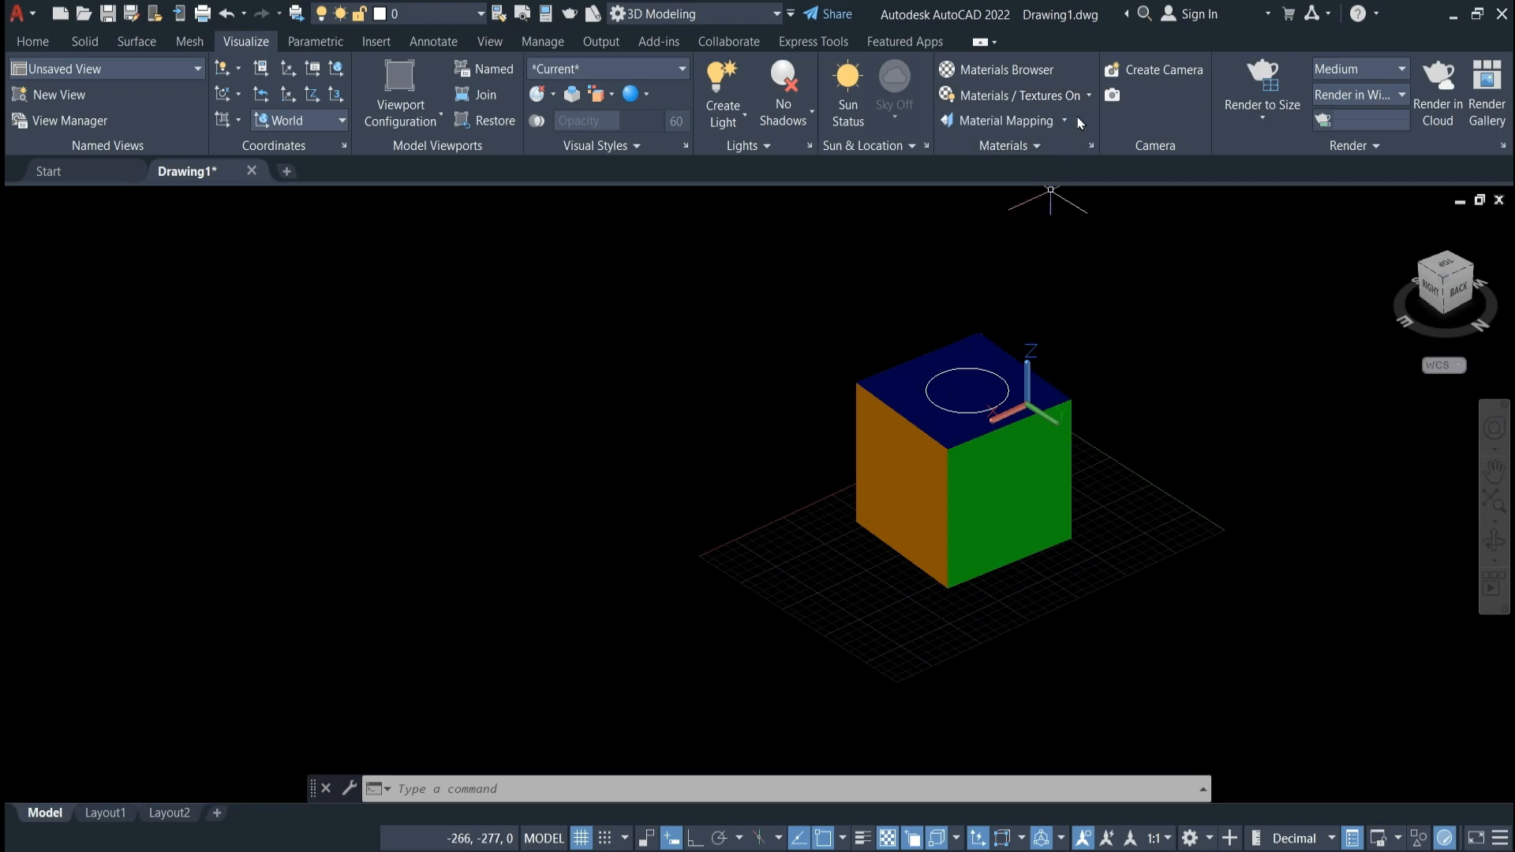
click(1089, 94)
click(1057, 209)
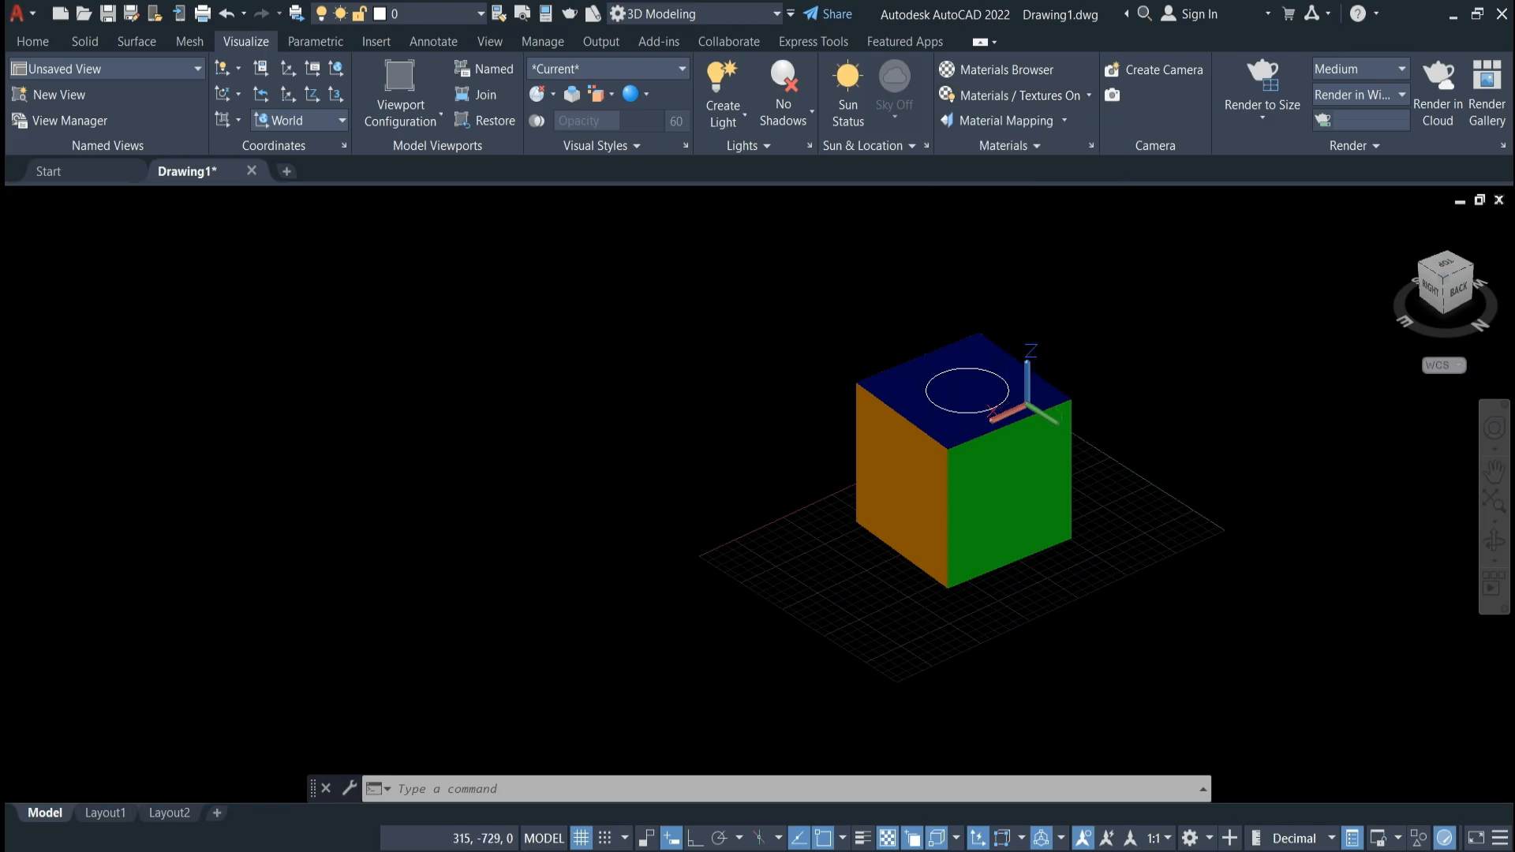